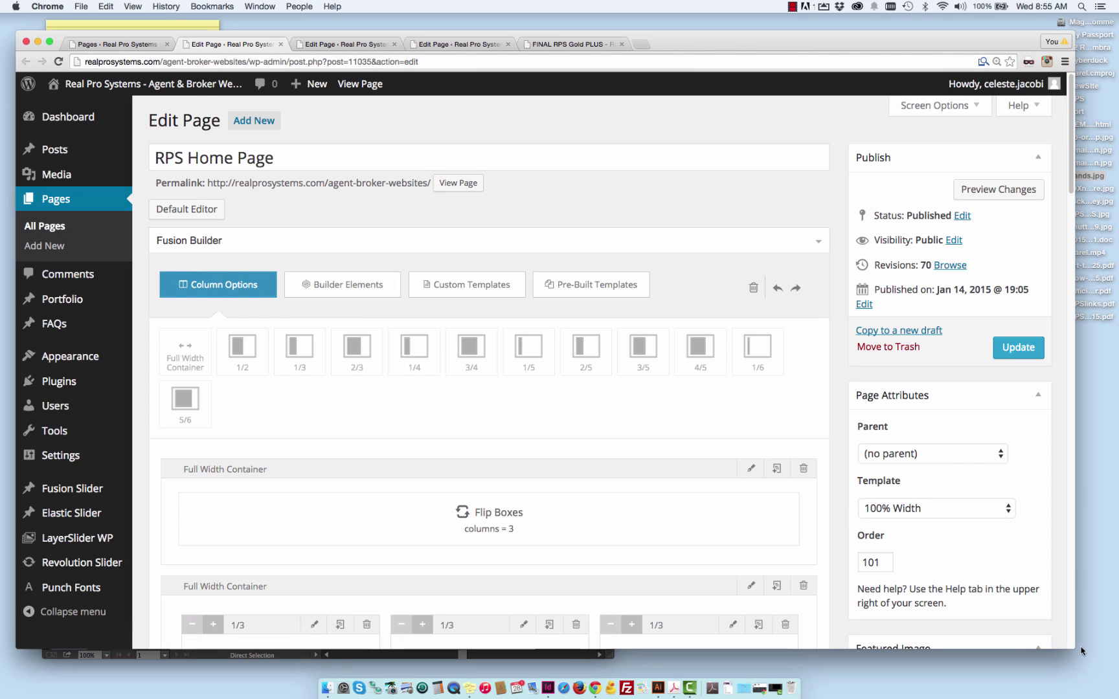
- Arrange the editor and live home page windows side by side for comparison
left_click_drag(1074, 647, 1081, 656)
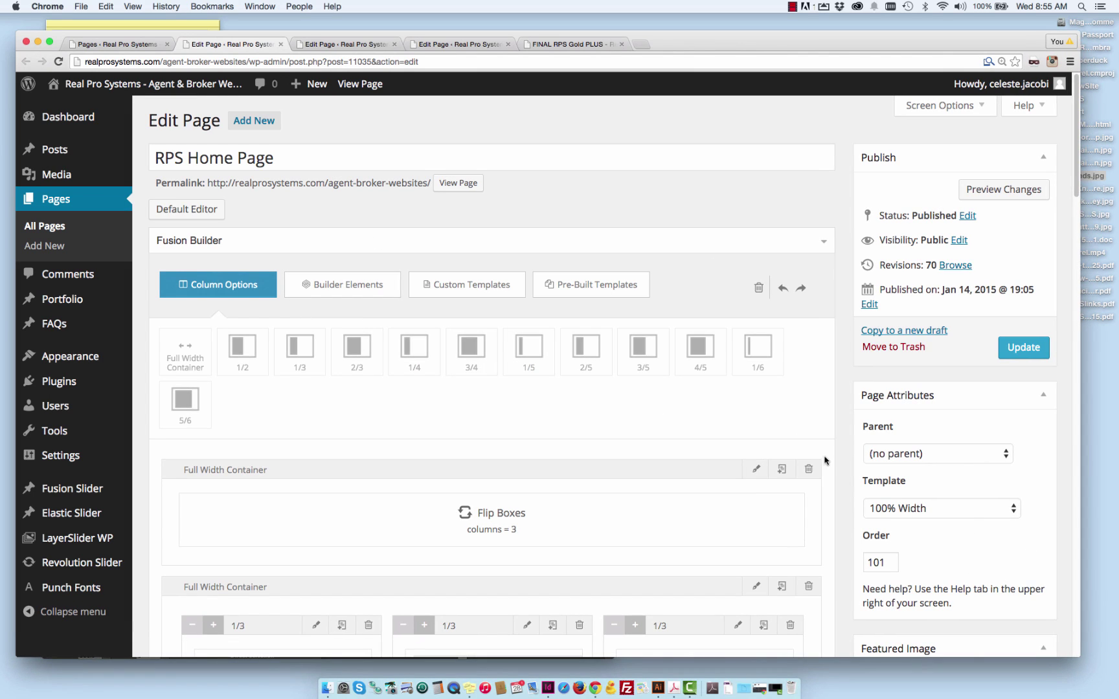
scroll(661, 397, "down", 1)
scroll(564, 447, "down", 2)
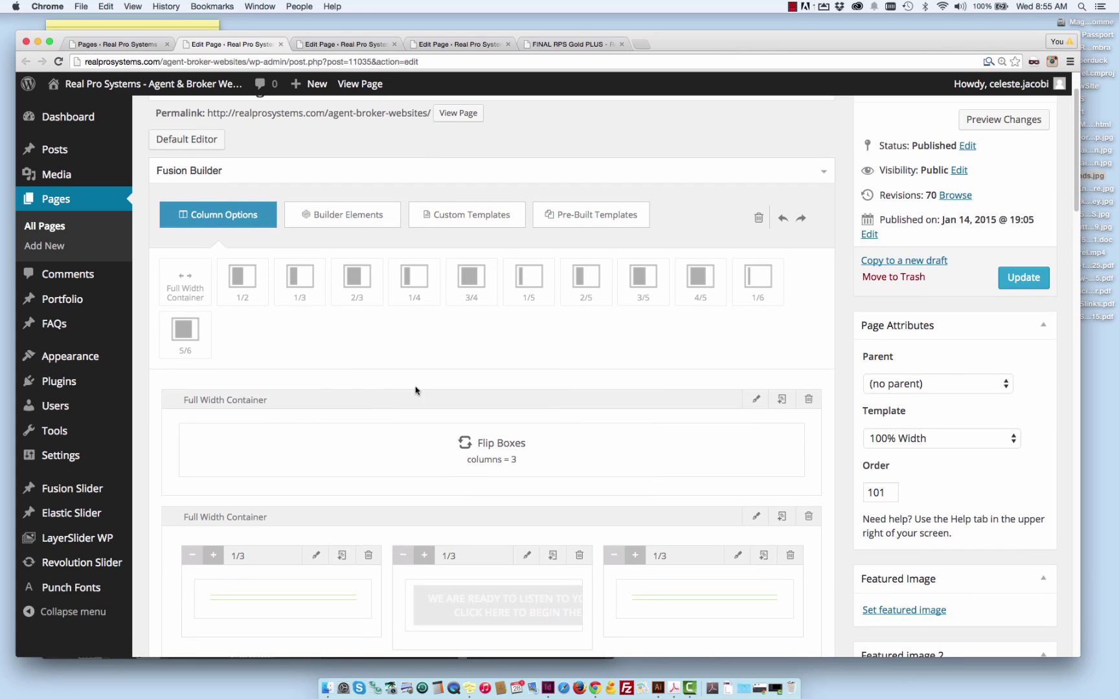
scroll(206, 407, "down", 1)
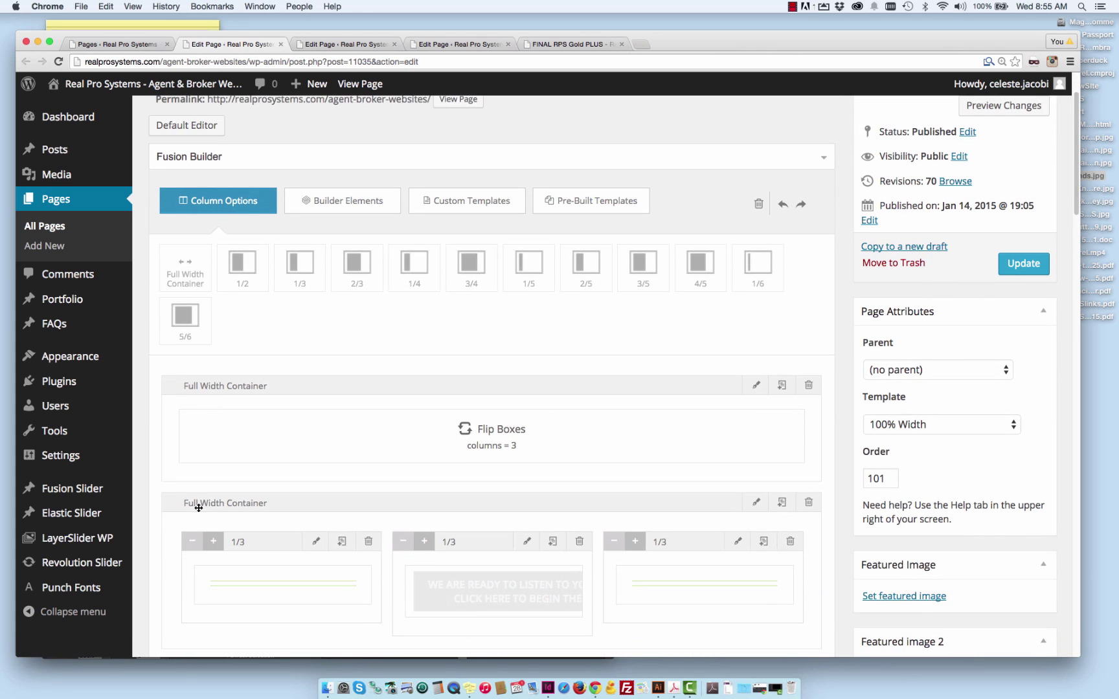
scroll(199, 507, "down", 3)
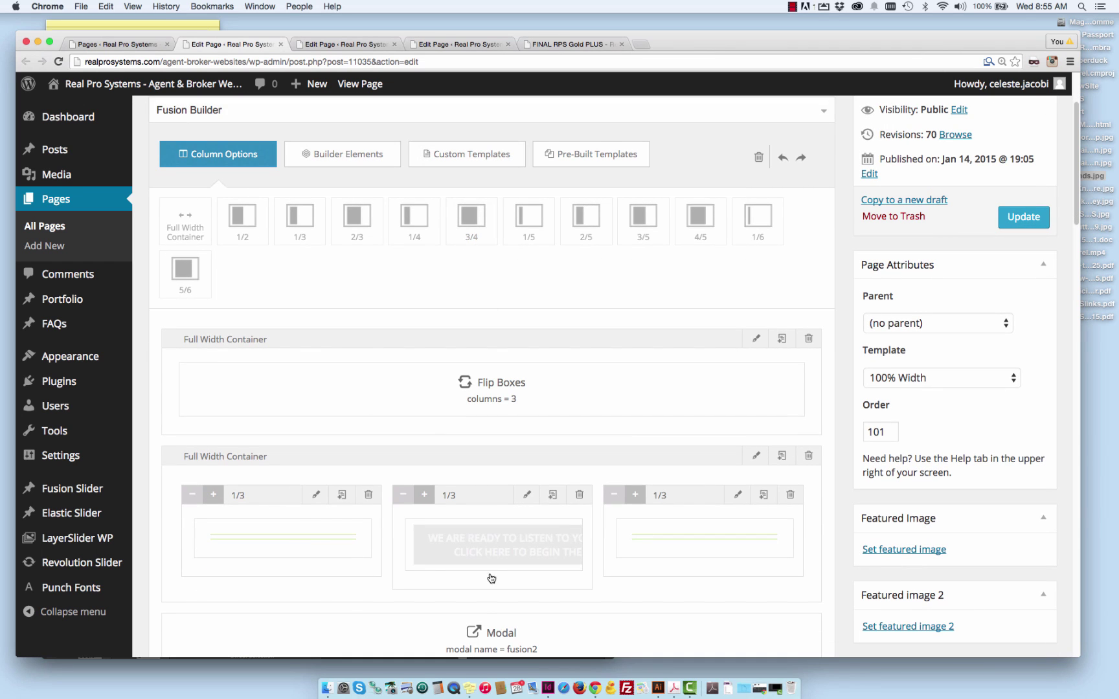
left_click(764, 679)
scroll(729, 448, "up", 10)
scroll(729, 448, "up", 10)
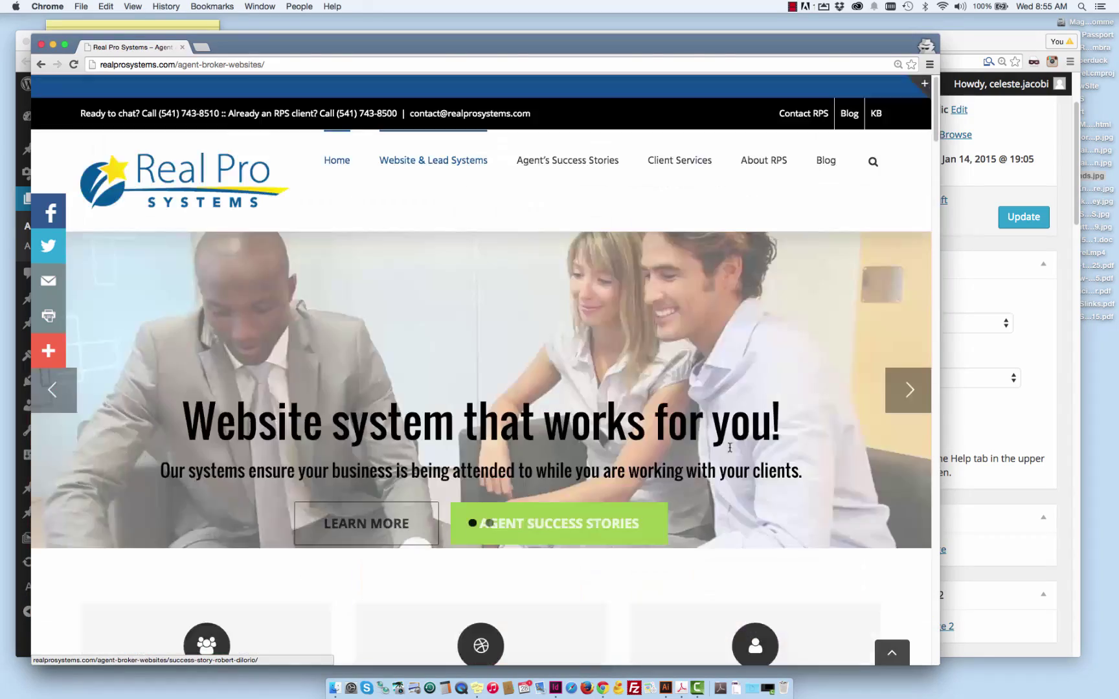
left_click_drag(538, 44, 692, 49)
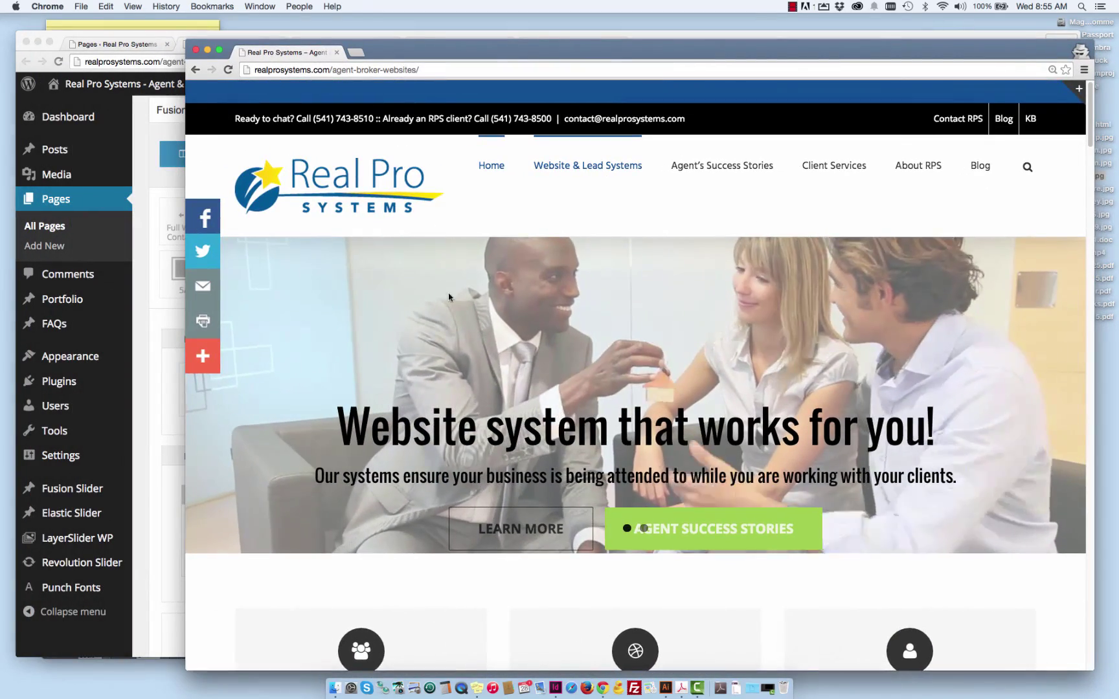
scroll(487, 326, "down", 3)
scroll(487, 325, "down", 1)
scroll(592, 478, "down", 1)
key("super+grave")
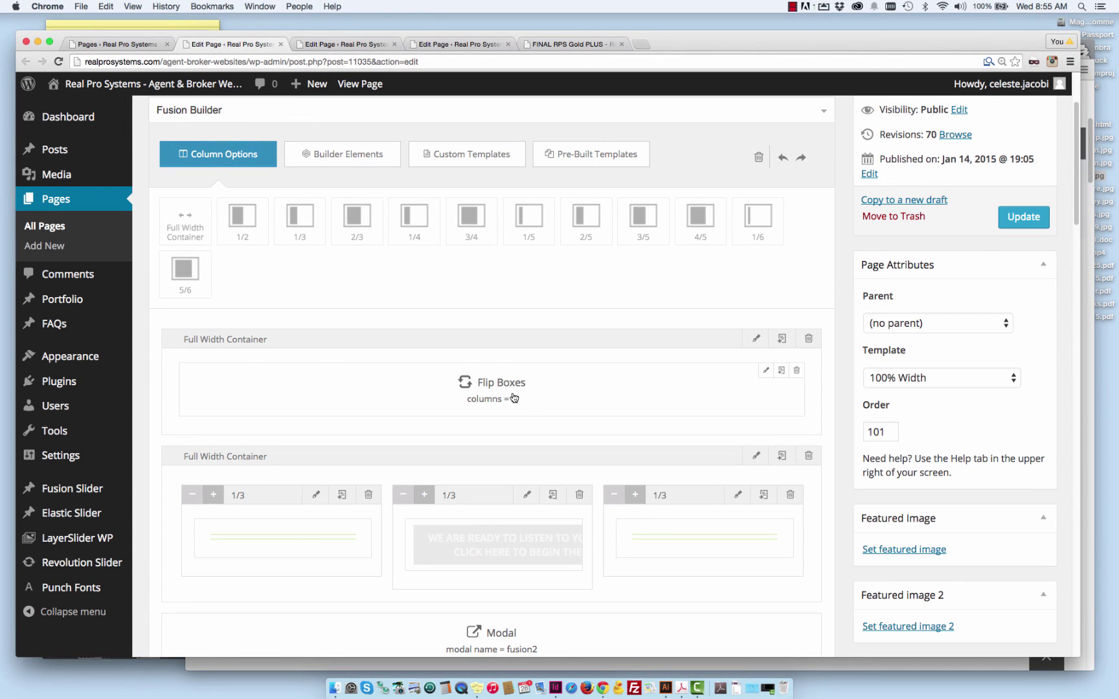
left_click(1092, 435)
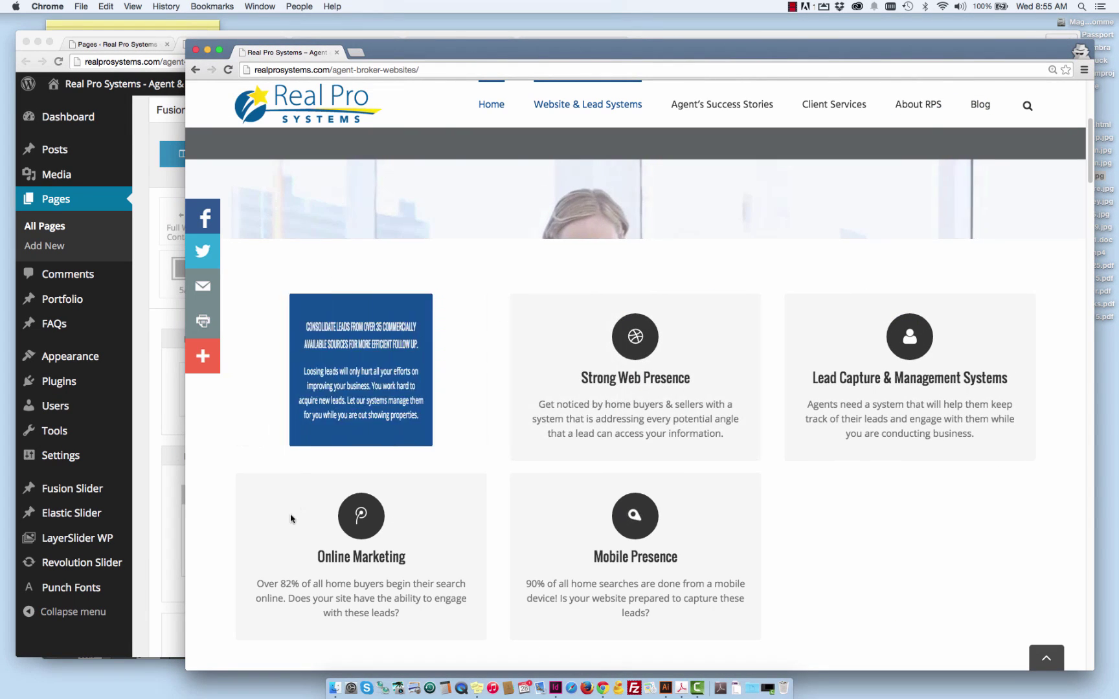
left_click(146, 369)
scroll(292, 393, "down", 1)
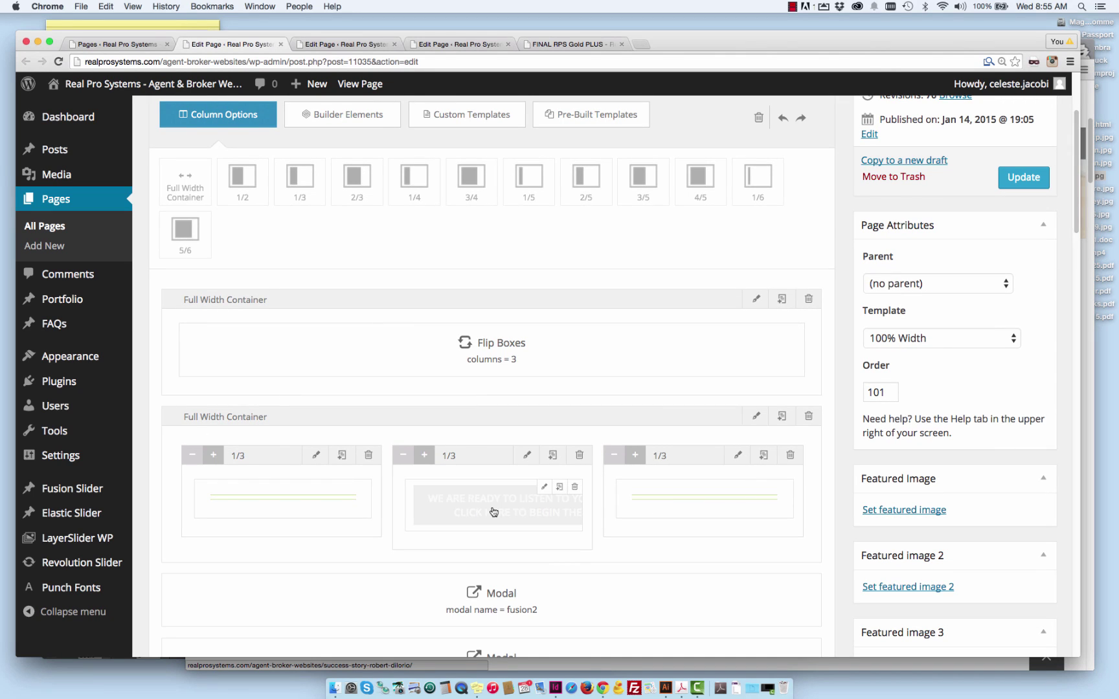
scroll(540, 551, "down", 2)
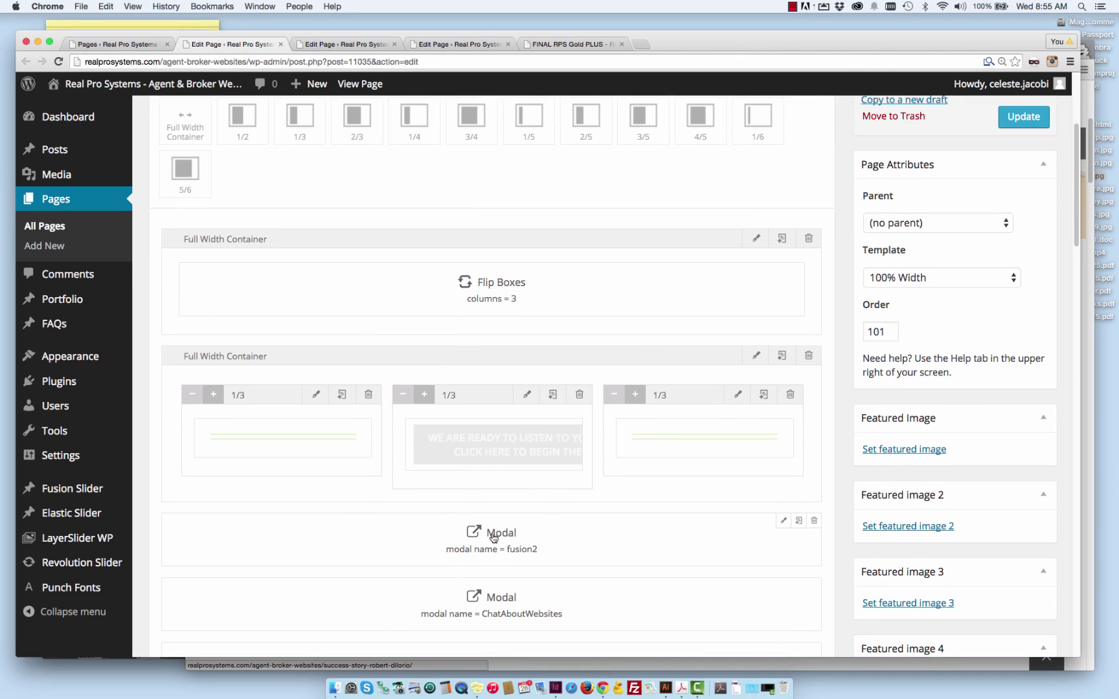
scroll(499, 542, "down", 1)
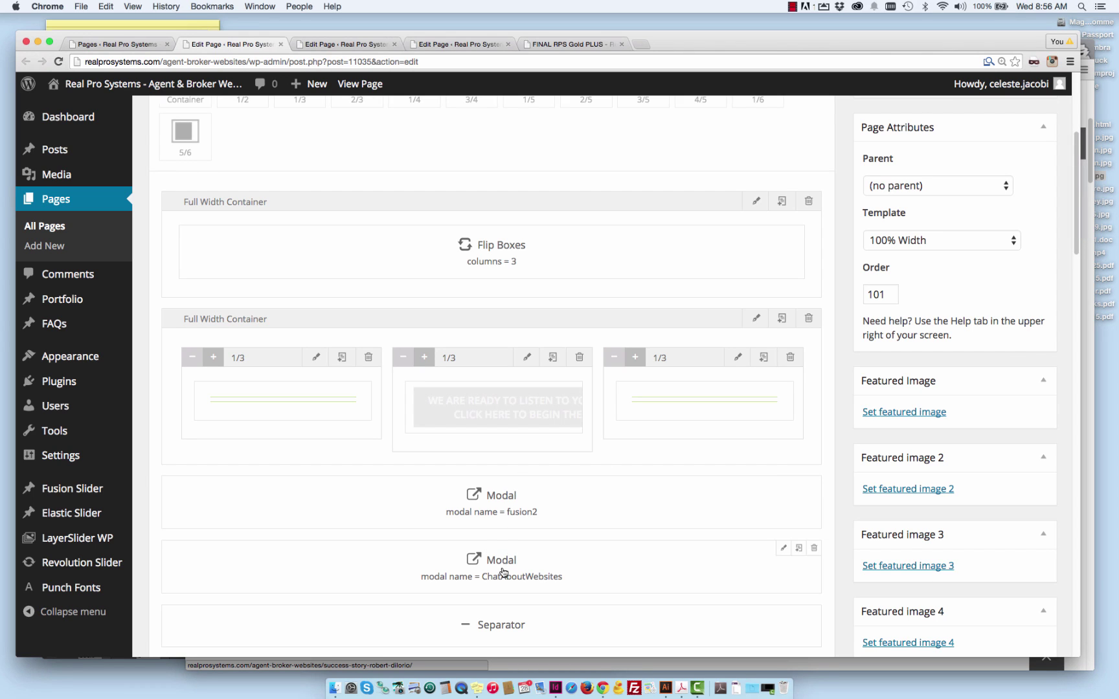
mouse_move(498, 446)
scroll(201, 316, "down", 2)
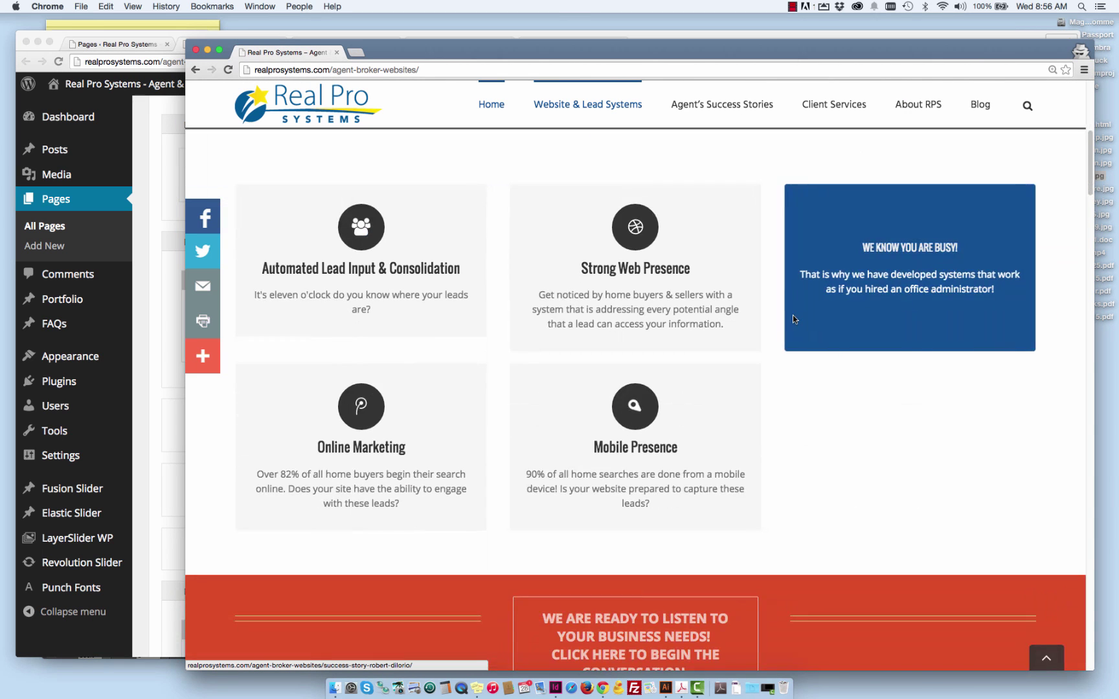
scroll(590, 356, "down", 5)
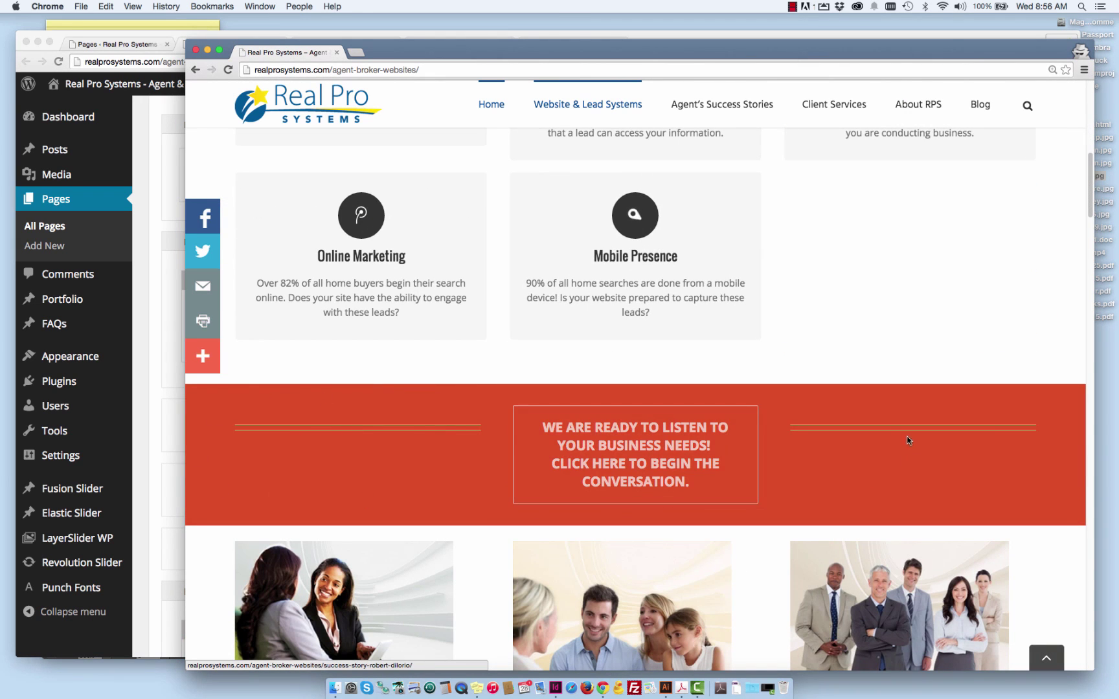
- Check the 'Let's Talk About Your Needs!' lead form popup from both live-page banners against the editor
left_click(140, 443)
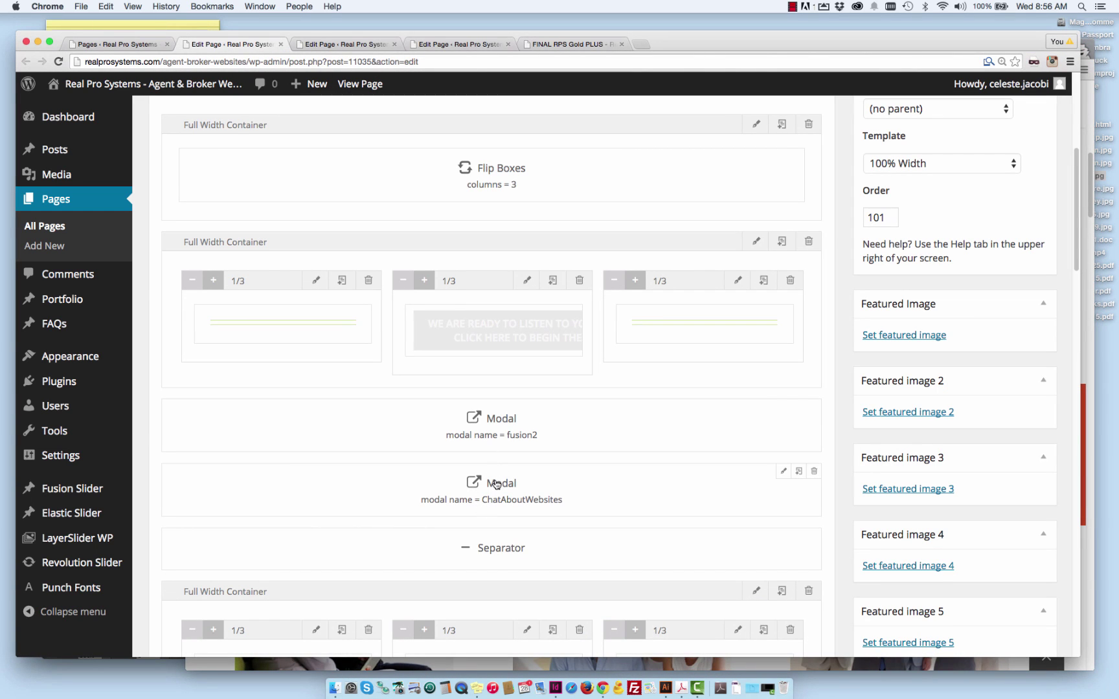
left_click(1084, 331)
left_click(645, 440)
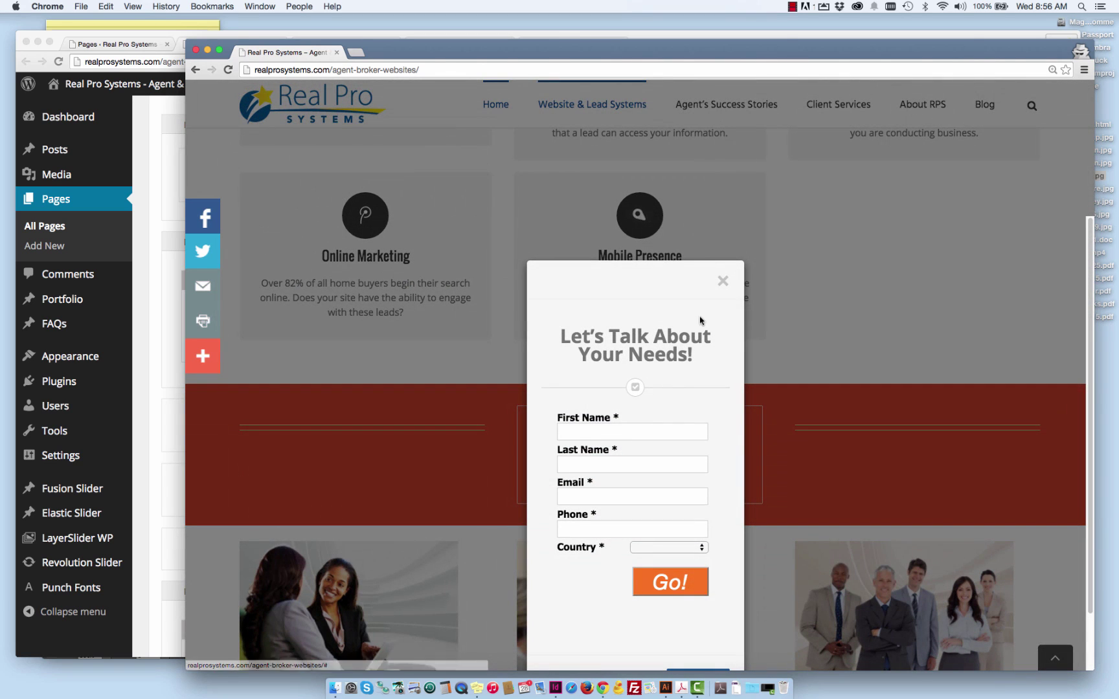
left_click(152, 378)
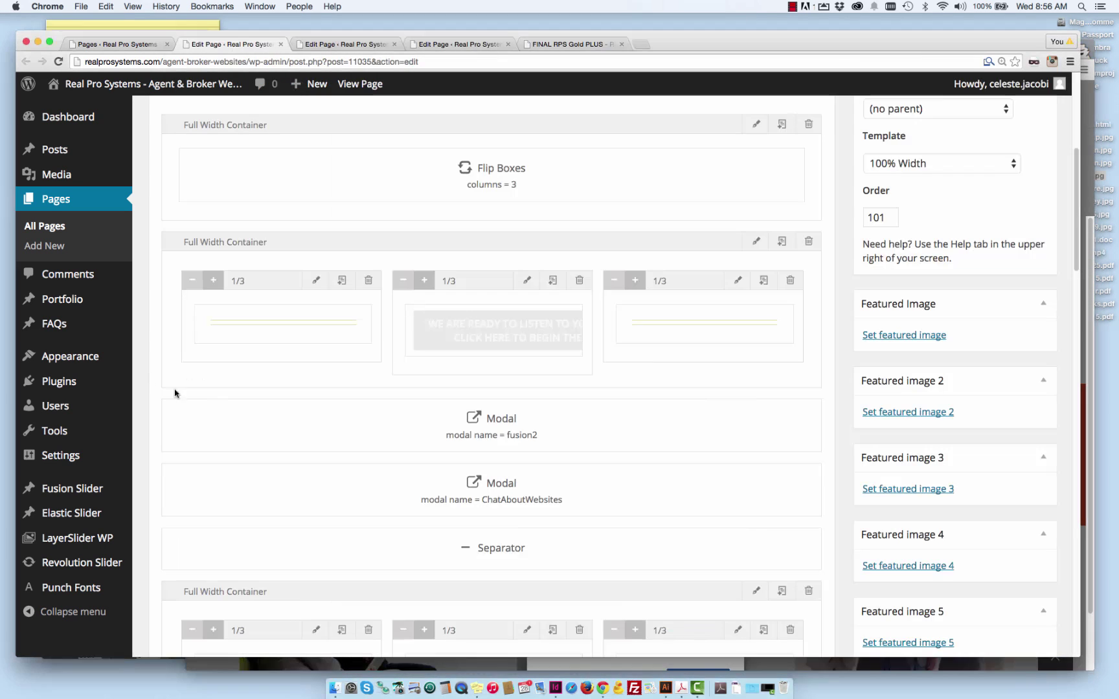
left_click(1087, 378)
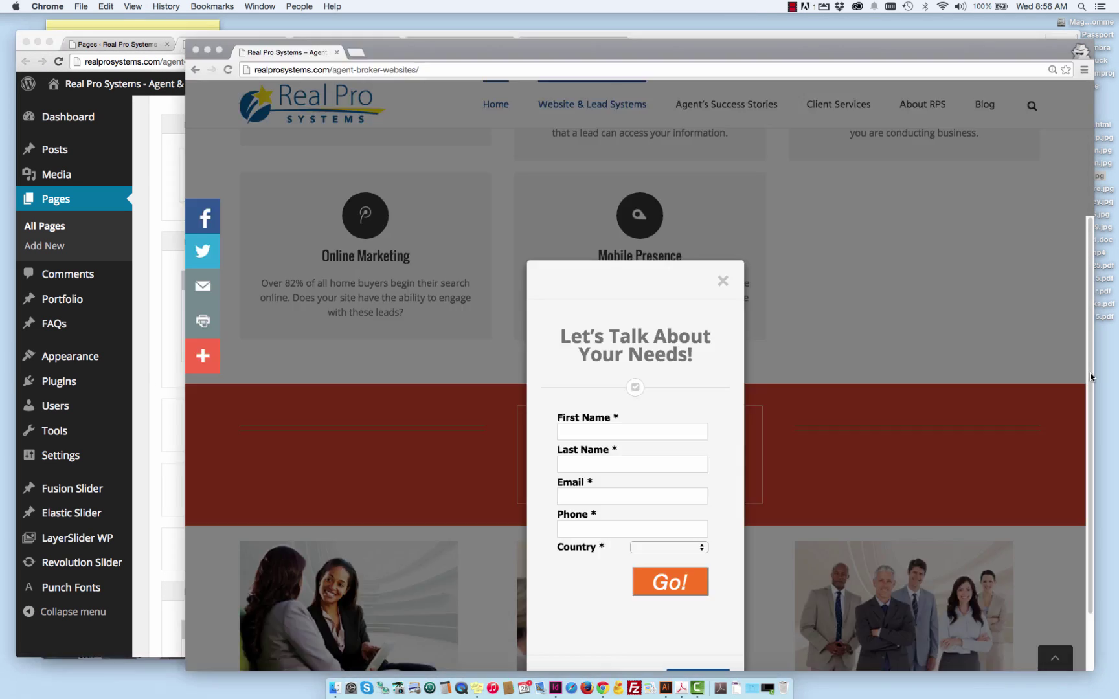
left_click(723, 219)
scroll(772, 248, "down", 3)
scroll(770, 251, "down", 5)
scroll(700, 350, "down", 2)
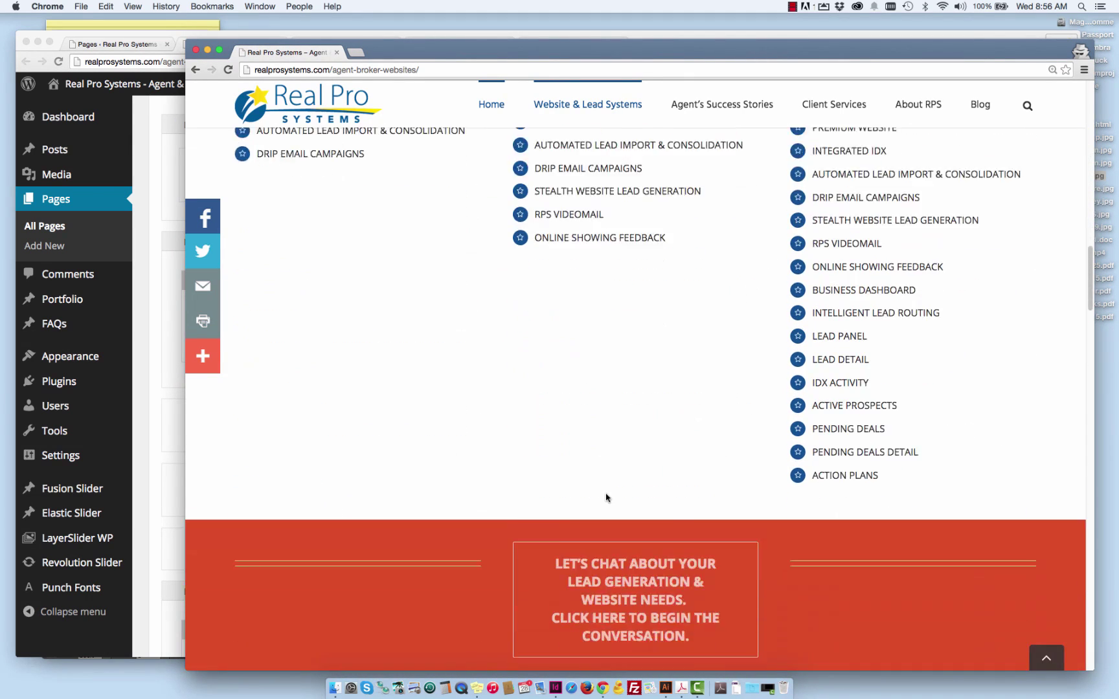
scroll(656, 437, "down", 2)
left_click(615, 513)
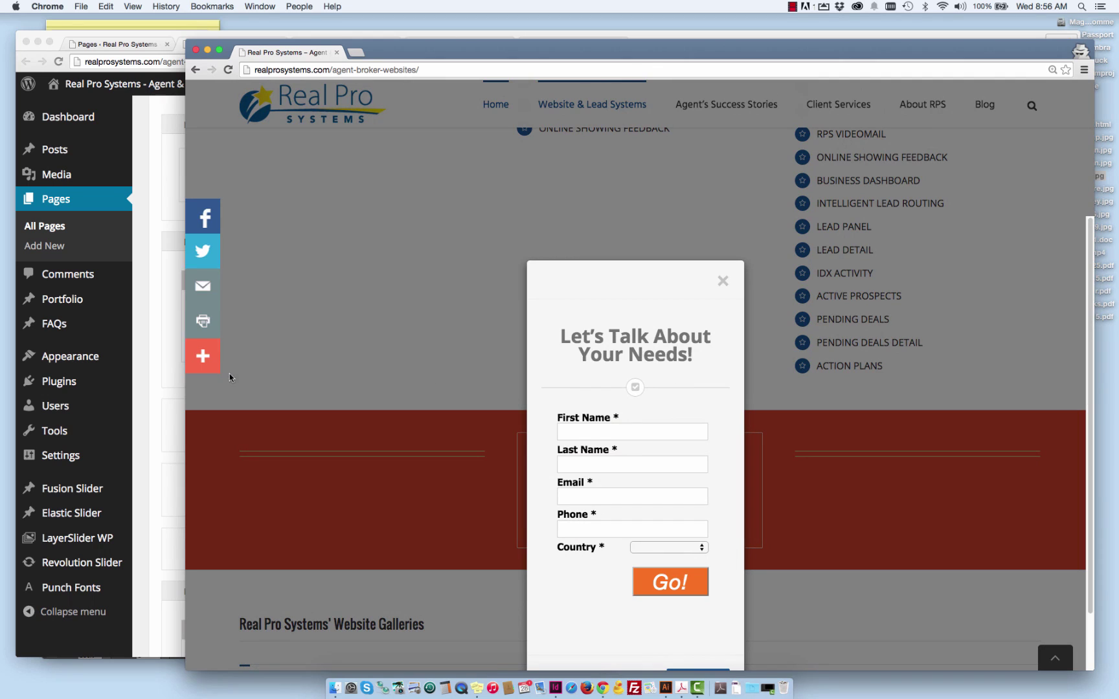
left_click(138, 375)
mouse_move(490, 490)
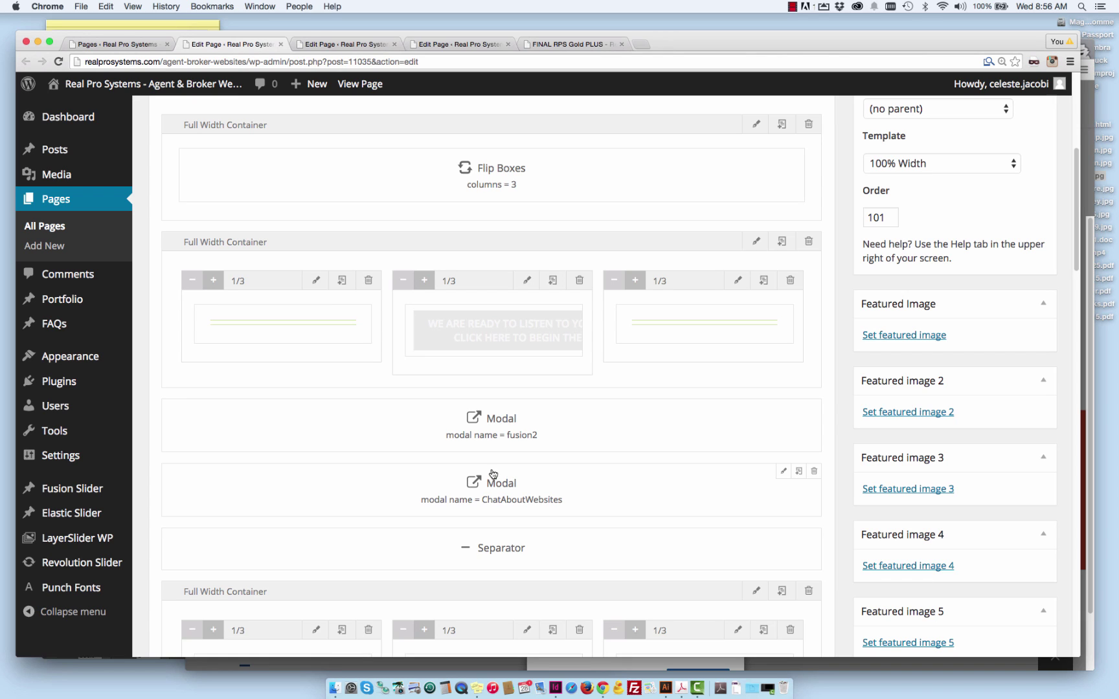
mouse_move(542, 548)
left_click(1087, 407)
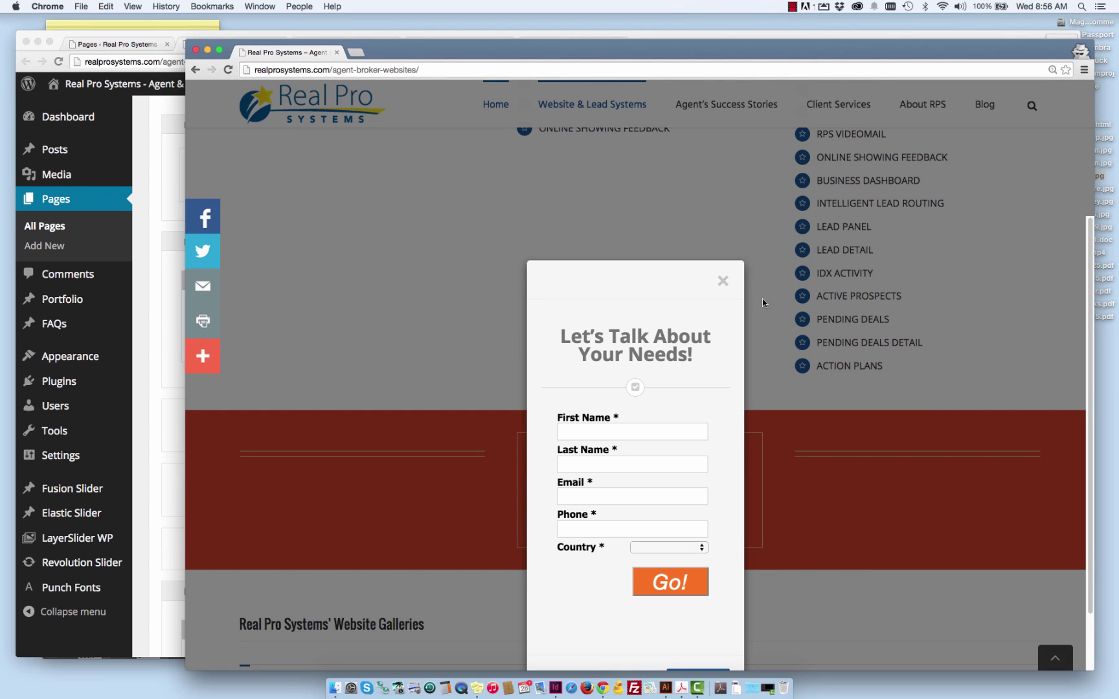
left_click(723, 281)
scroll(730, 296, "up", 7)
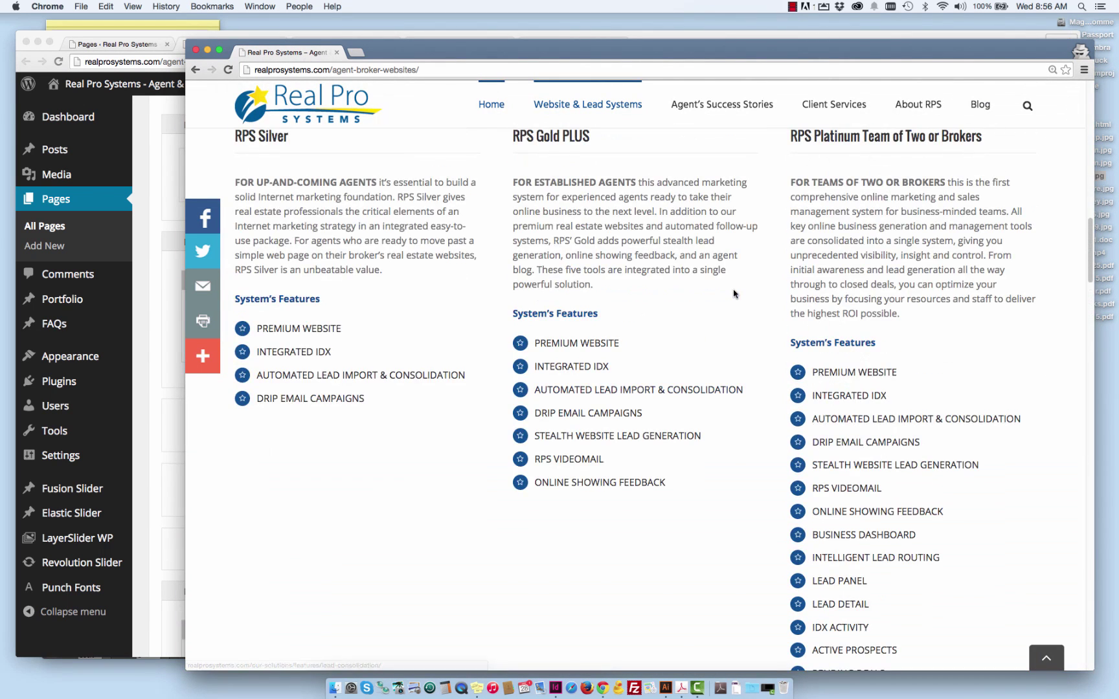
scroll(731, 295, "up", 3)
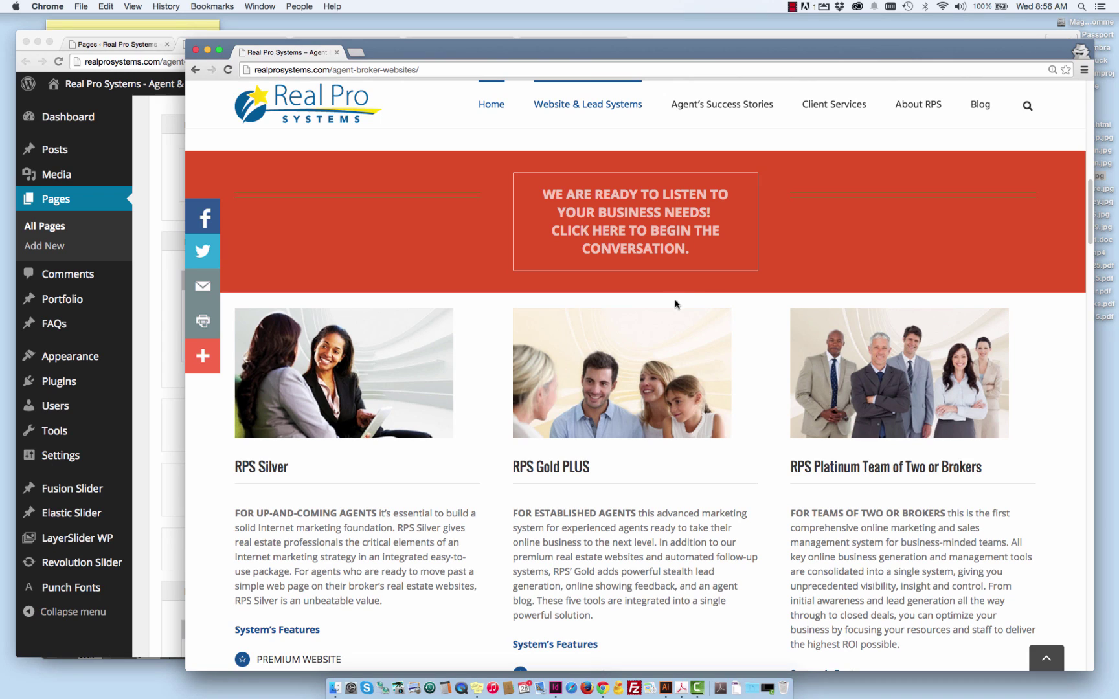
scroll(686, 297, "up", 3)
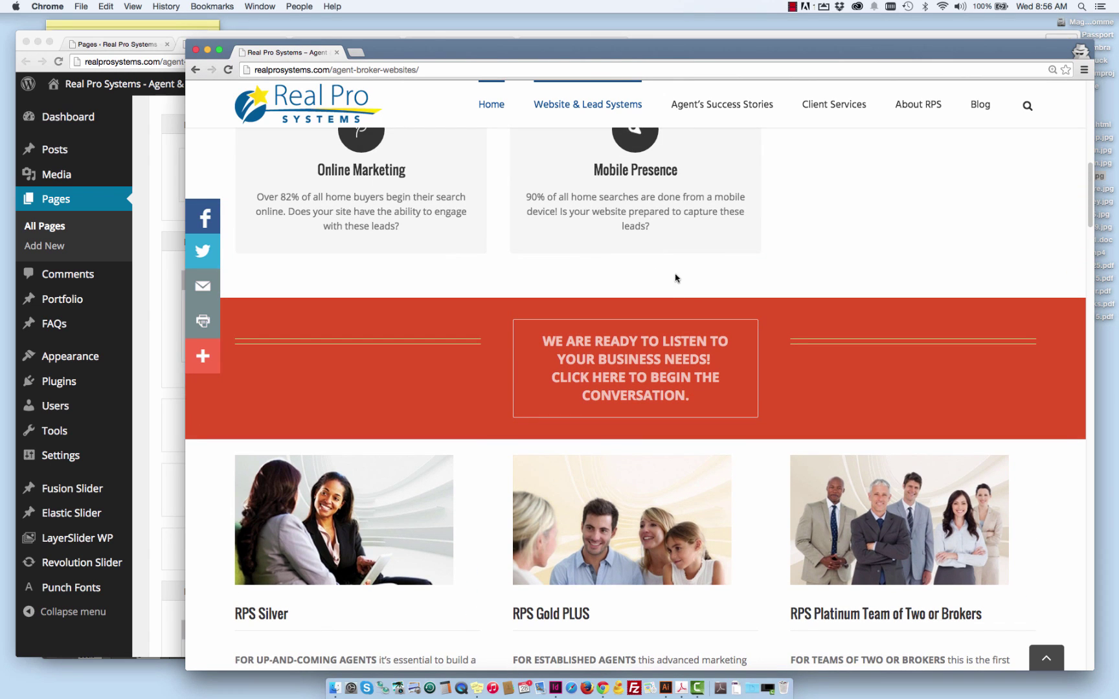
scroll(526, 298, "up", 3)
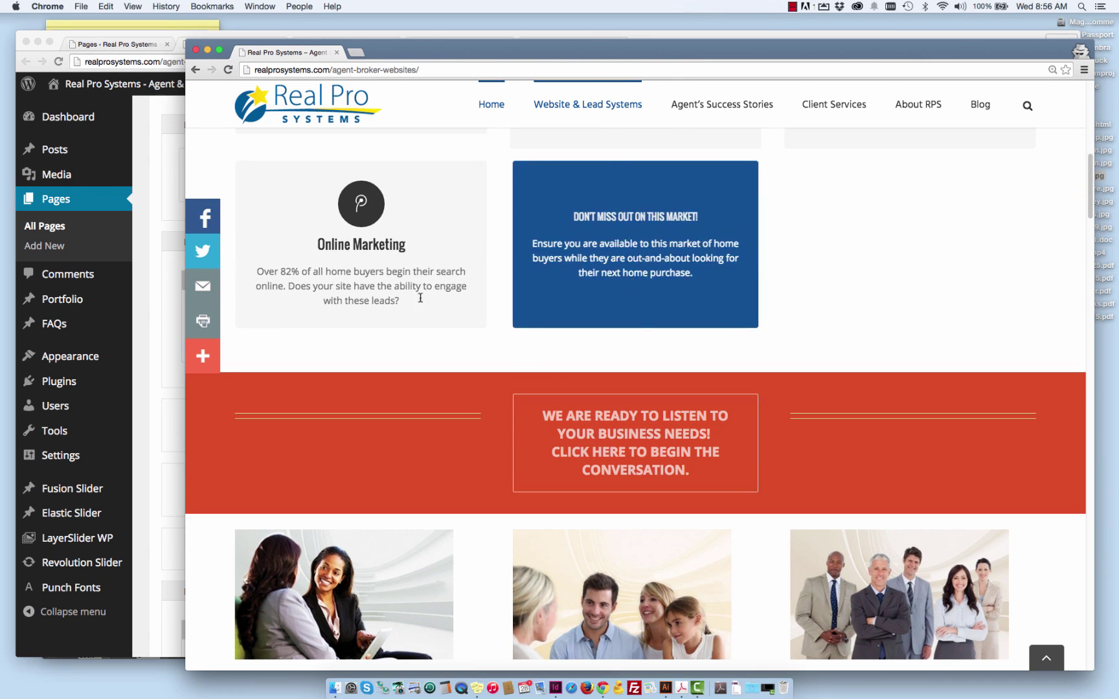
scroll(398, 374, "down", 5)
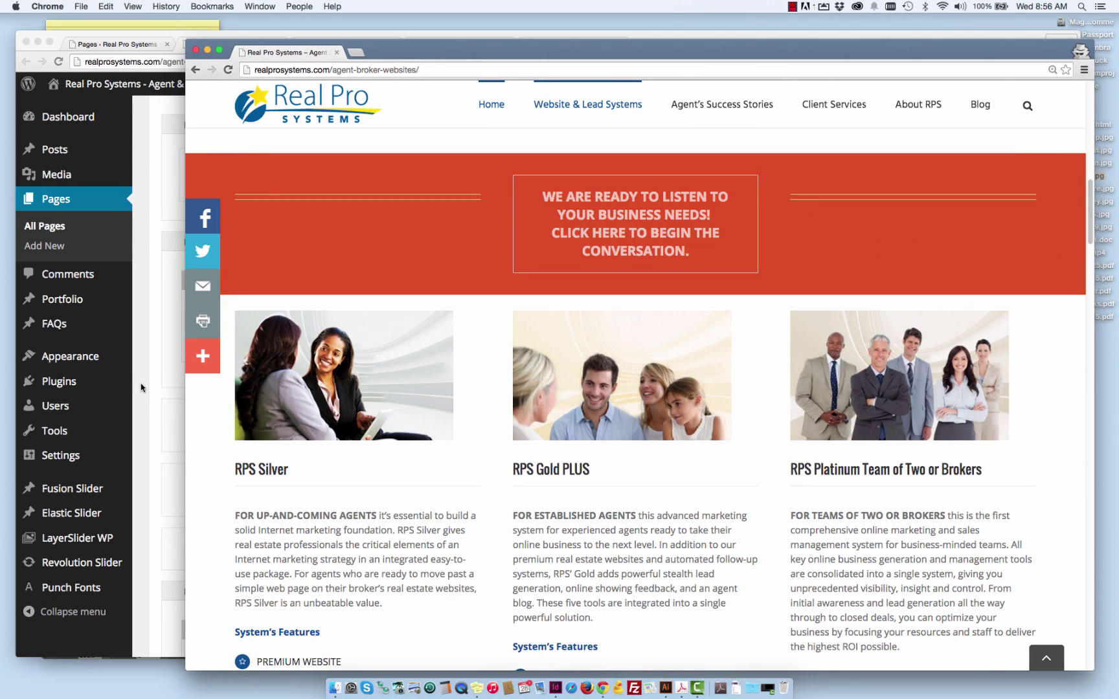
scroll(542, 384, "down", 2)
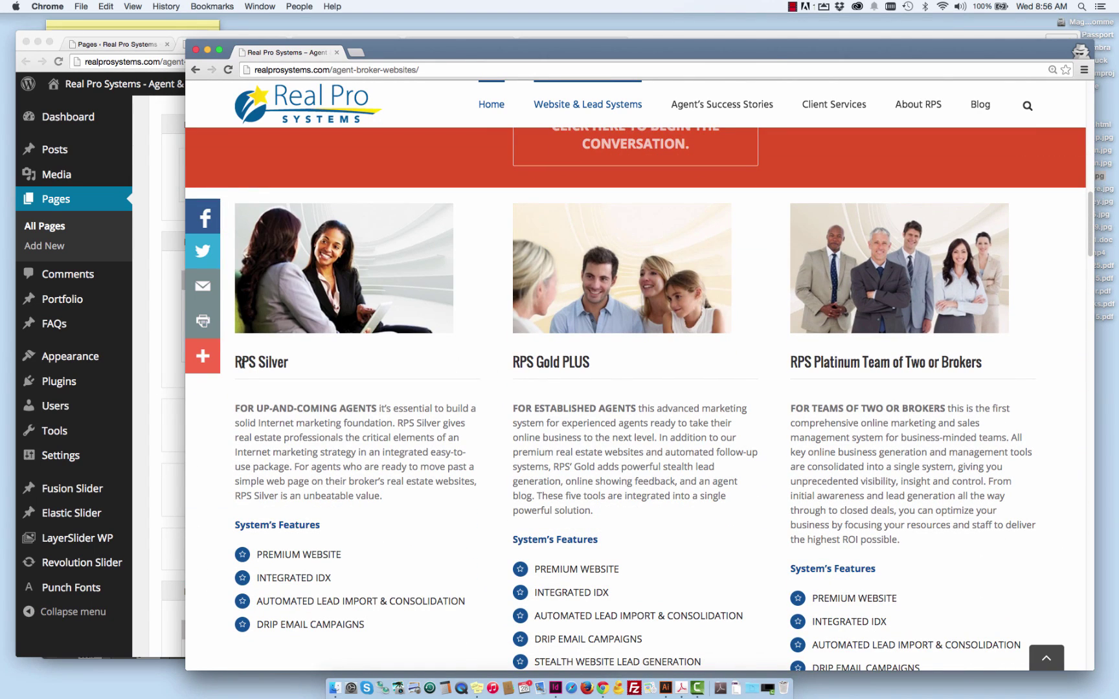
- Return to the page editor at the Menu Anchor and call-to-action row after a last look at the live page
key("super+grave")
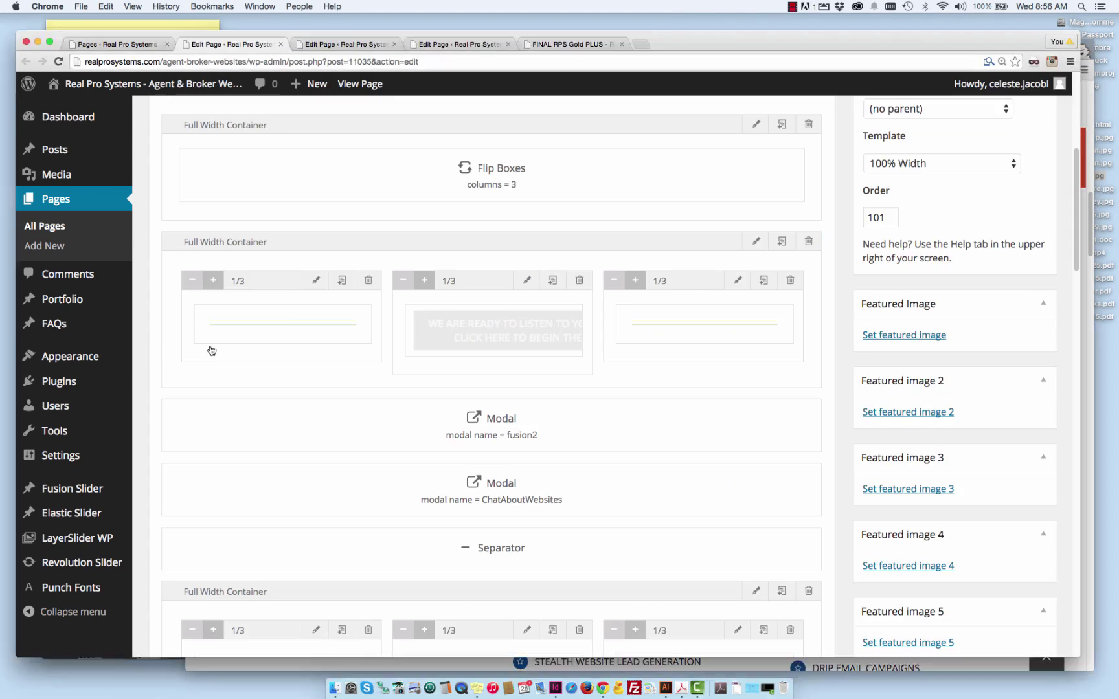
scroll(216, 425, "down", 2)
scroll(299, 350, "down", 3)
scroll(183, 377, "down", 1)
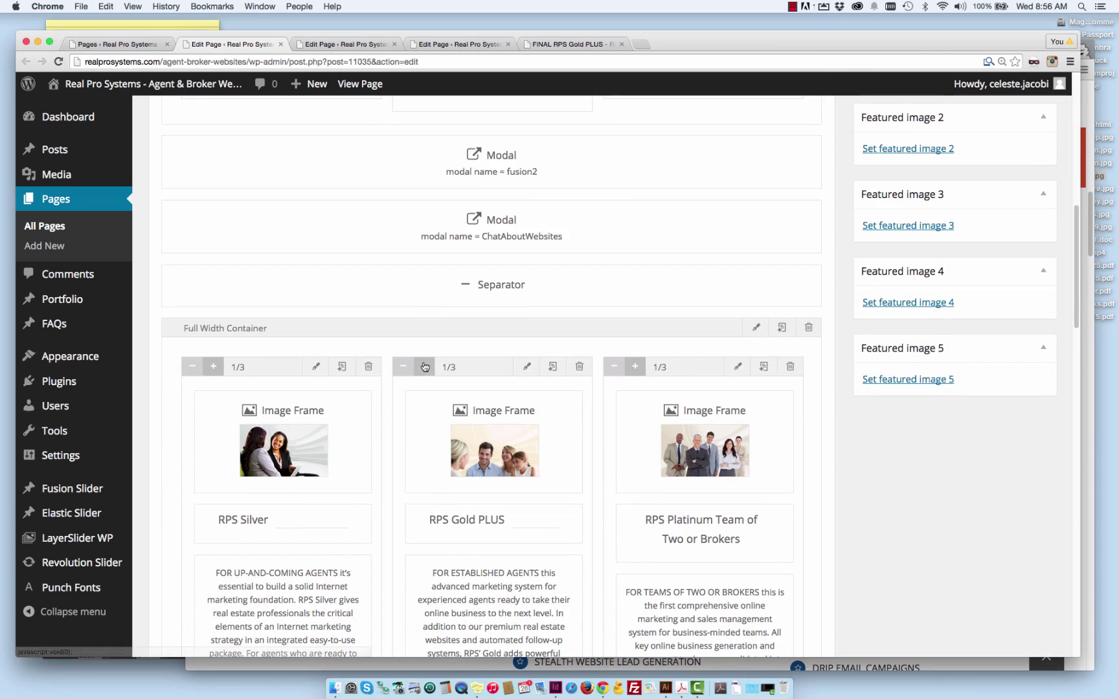
scroll(184, 377, "down", 3)
scroll(691, 331, "down", 1)
scroll(691, 330, "down", 1)
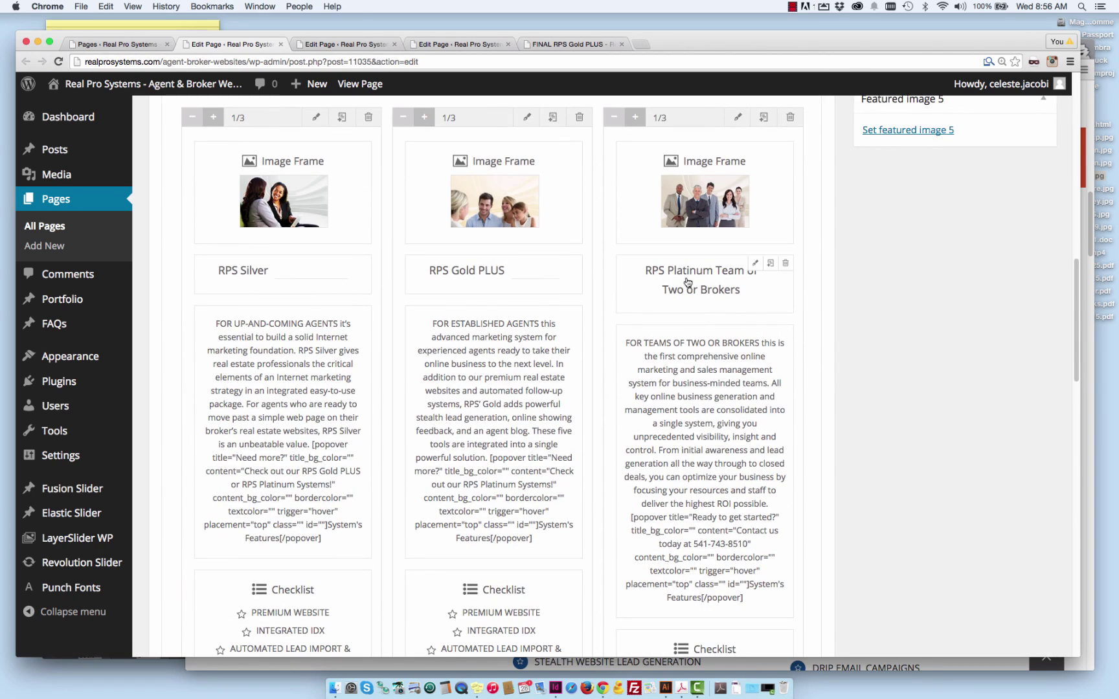
scroll(311, 285, "down", 1)
scroll(699, 373, "down", 1)
scroll(691, 464, "down", 1)
scroll(425, 493, "down", 2)
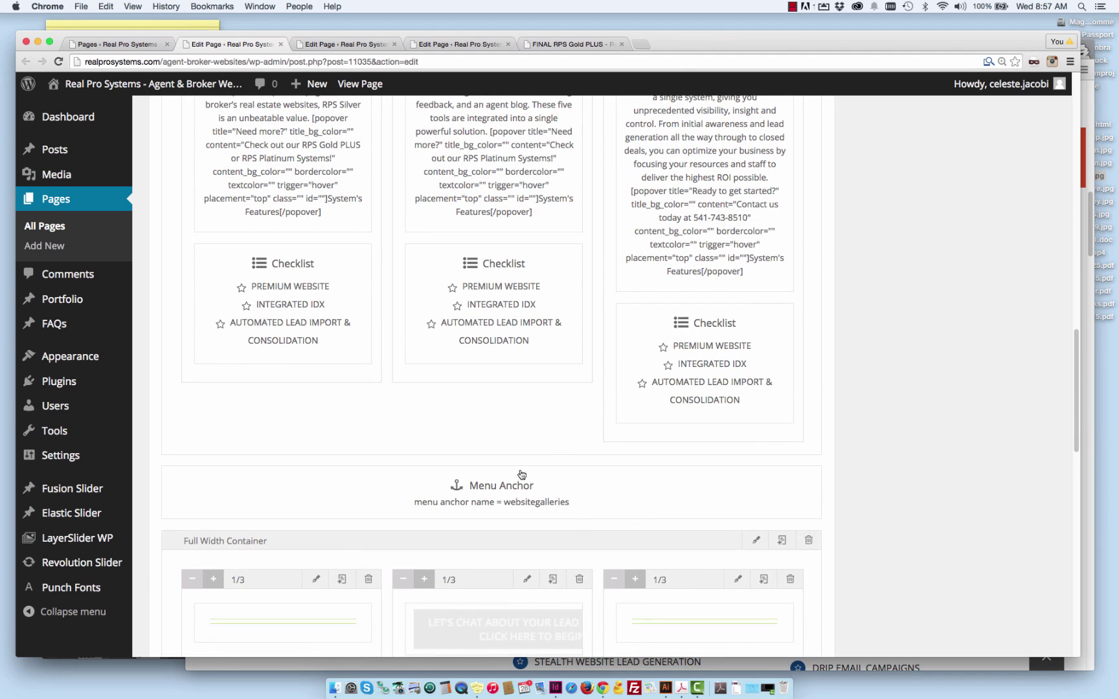
left_click(1089, 423)
scroll(892, 428, "down", 1)
scroll(881, 348, "down", 2)
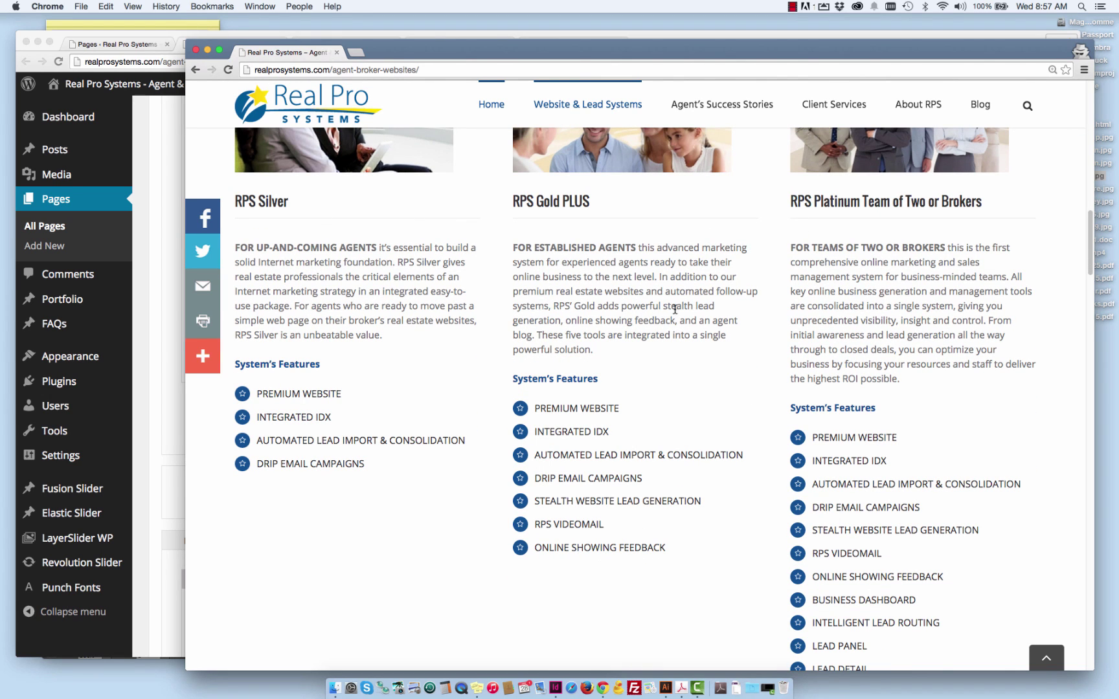
scroll(839, 367, "down", 1)
scroll(830, 413, "down", 2)
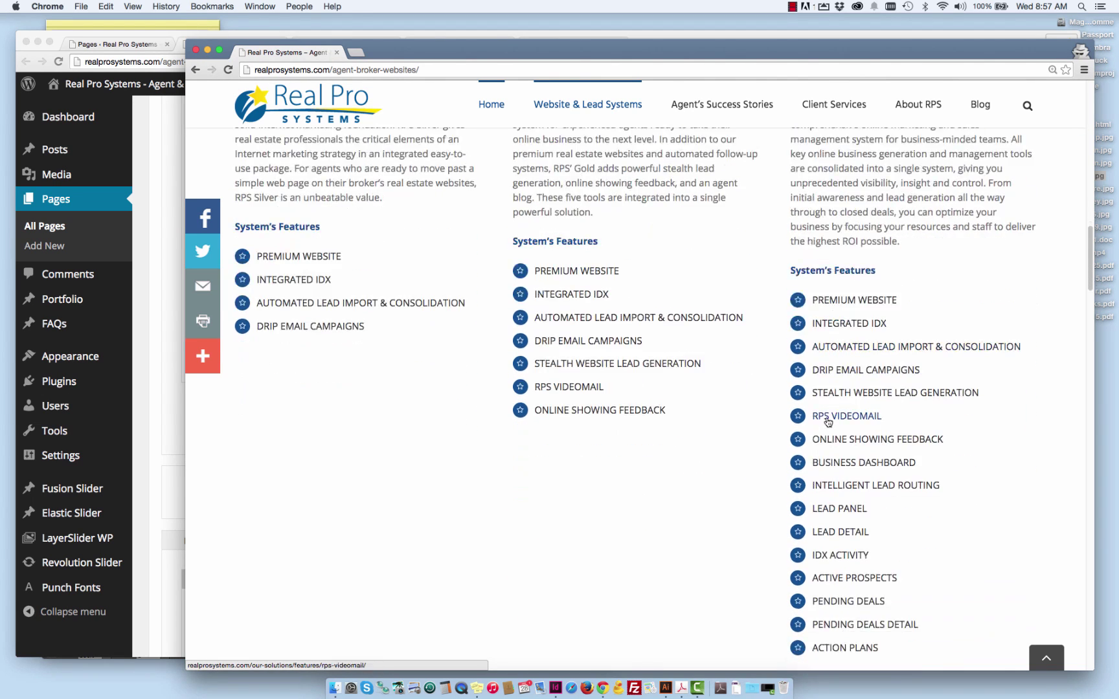
scroll(829, 420, "down", 1)
scroll(826, 423, "down", 1)
scroll(769, 402, "down", 2)
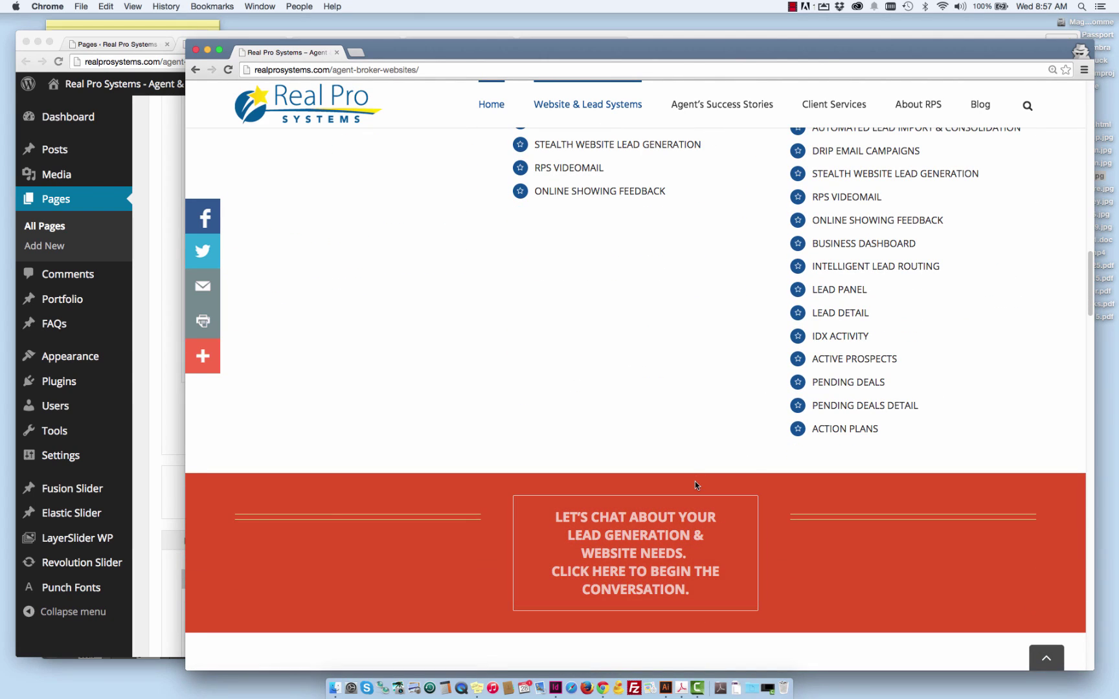
left_click(149, 431)
mouse_move(490, 448)
scroll(150, 438, "down", 1)
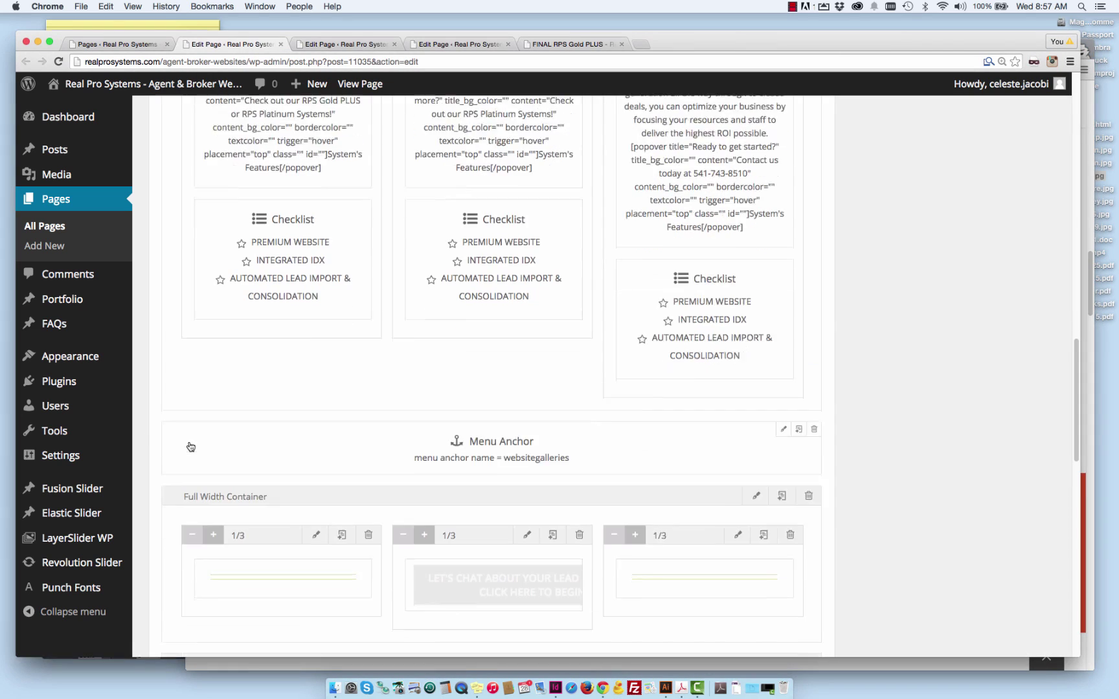
scroll(149, 437, "down", 2)
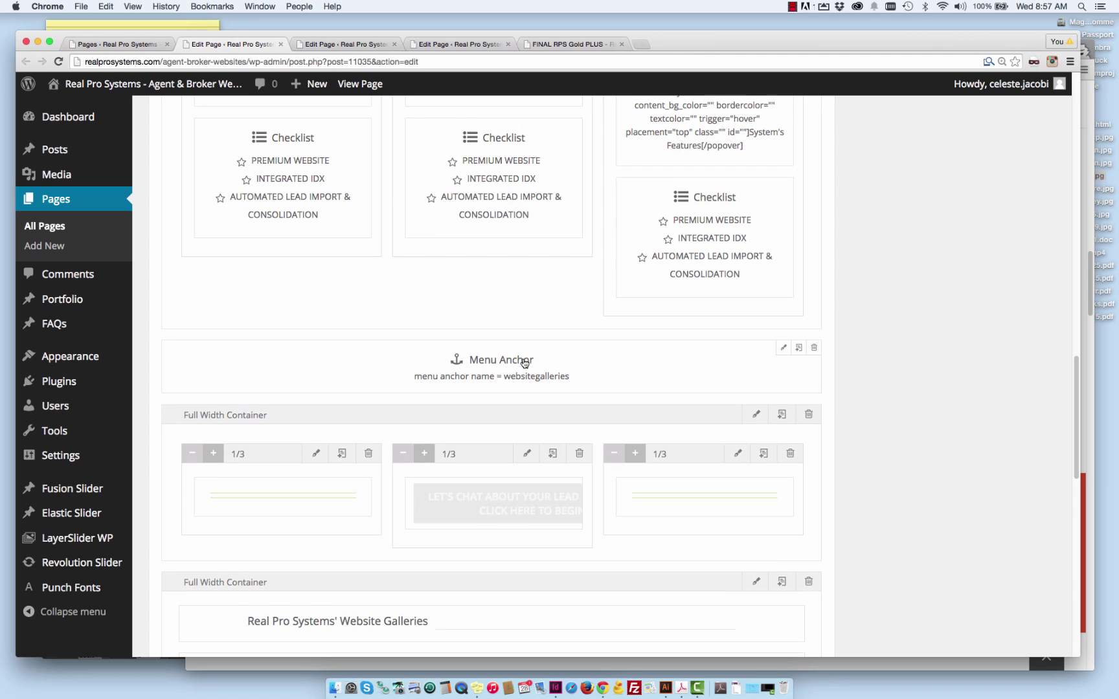
scroll(527, 379, "up", 1)
scroll(559, 382, "up", 1)
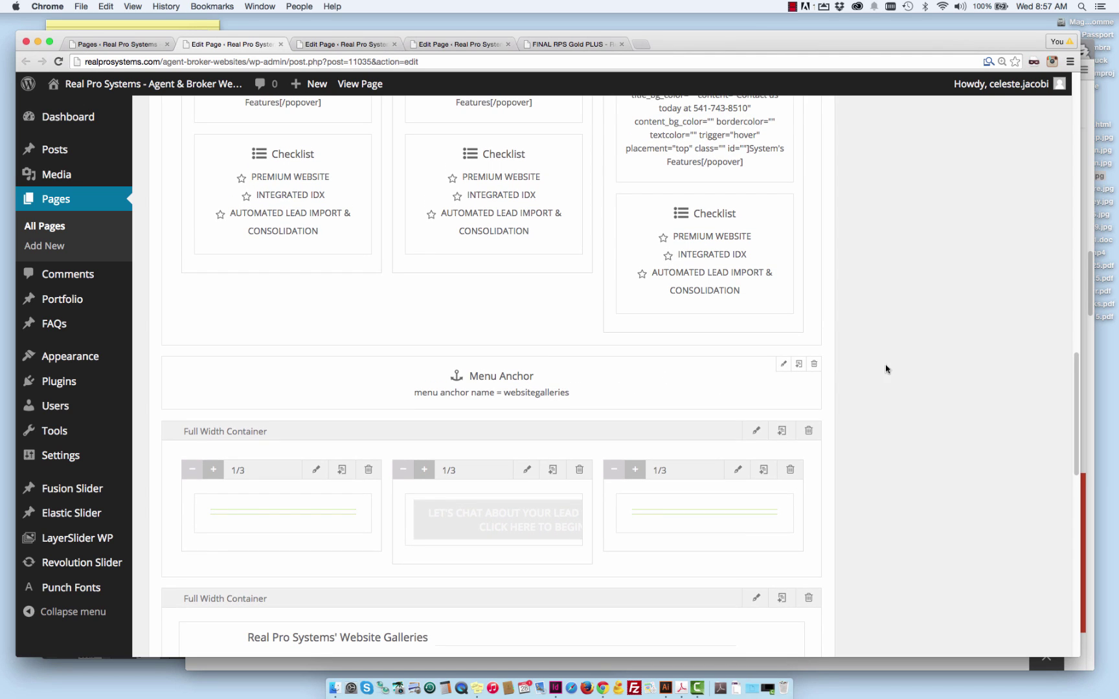
left_click(1091, 354)
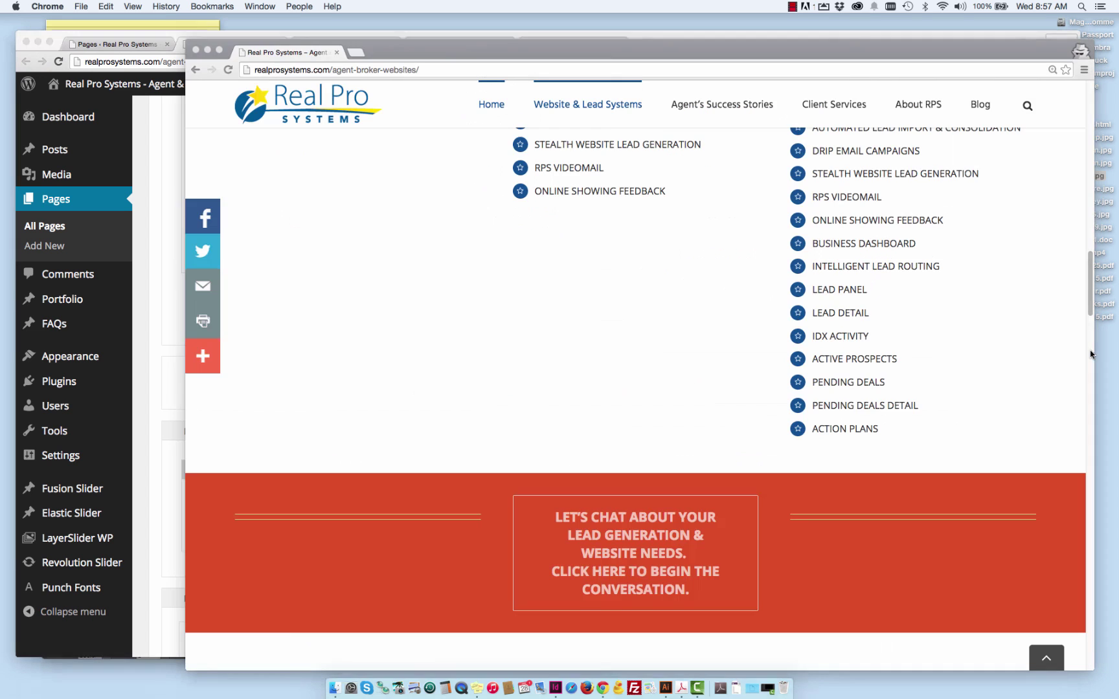
scroll(789, 338, "up", 5)
scroll(789, 338, "down", 5)
scroll(500, 437, "down", 1)
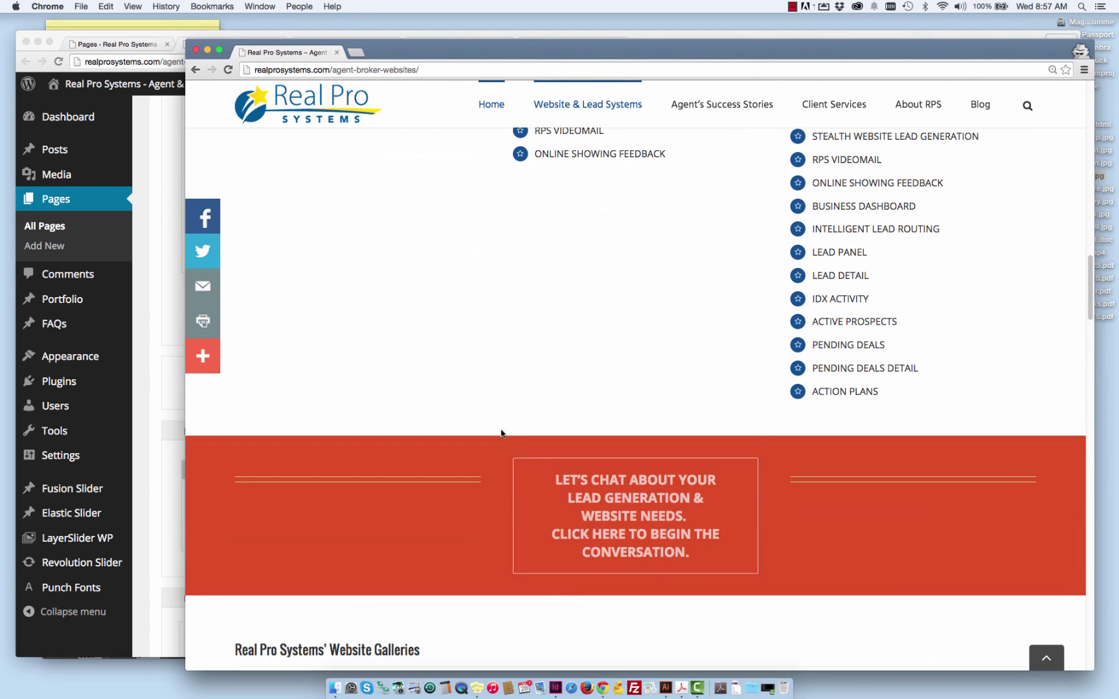
scroll(605, 434, "up", 10)
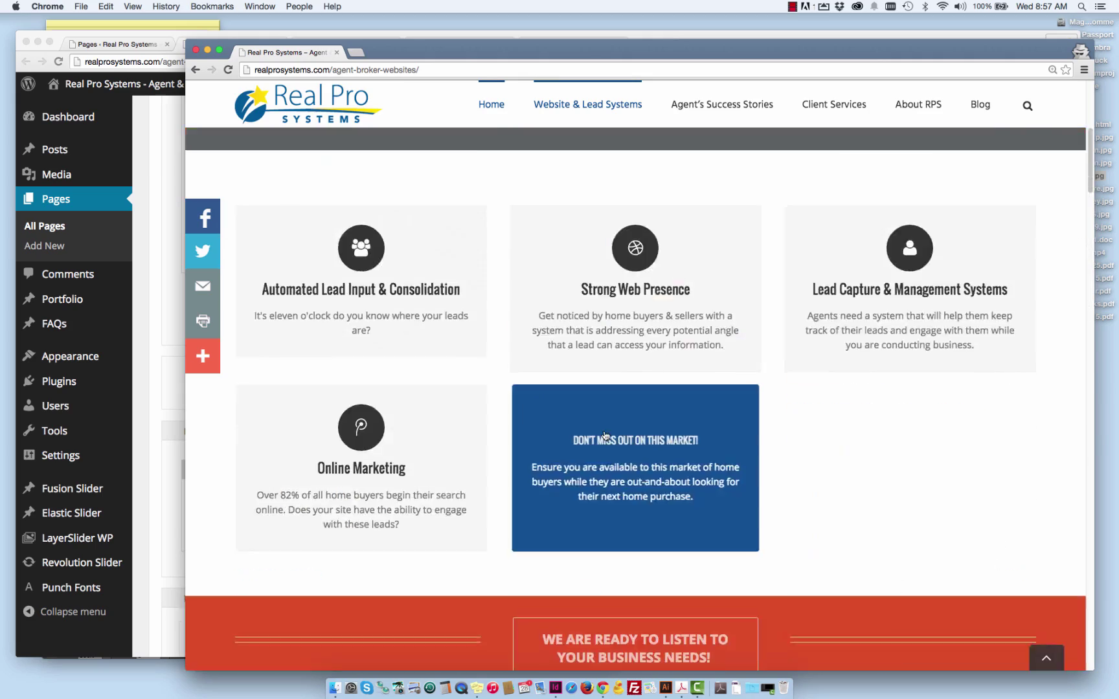
scroll(604, 435, "up", 5)
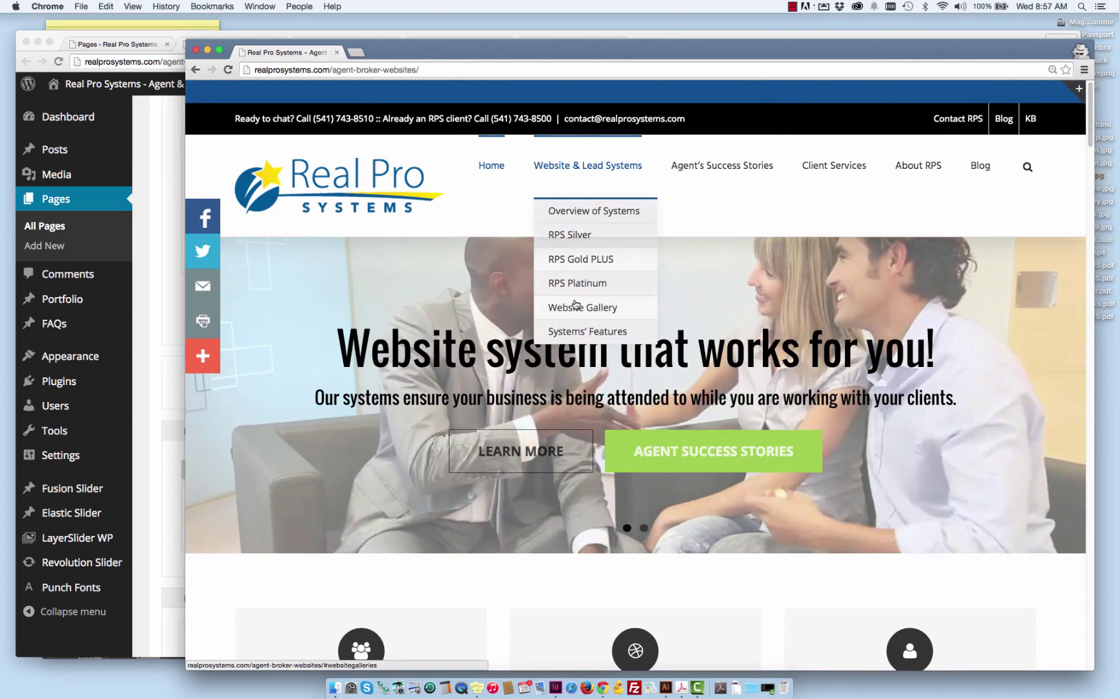
left_click(575, 306)
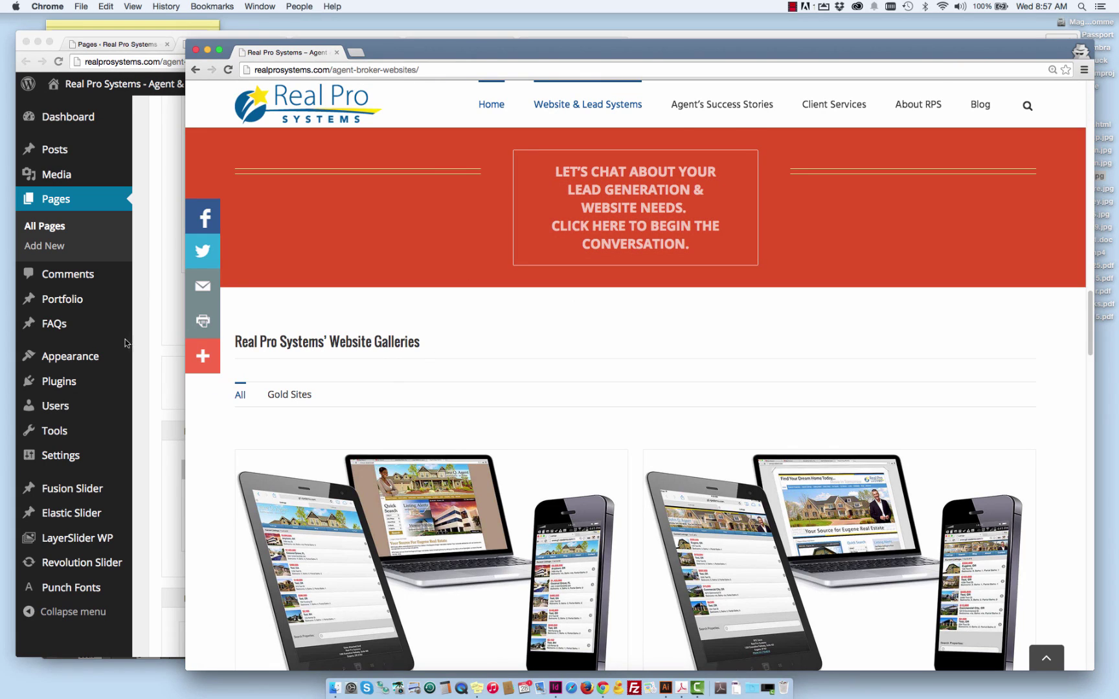
left_click(127, 344)
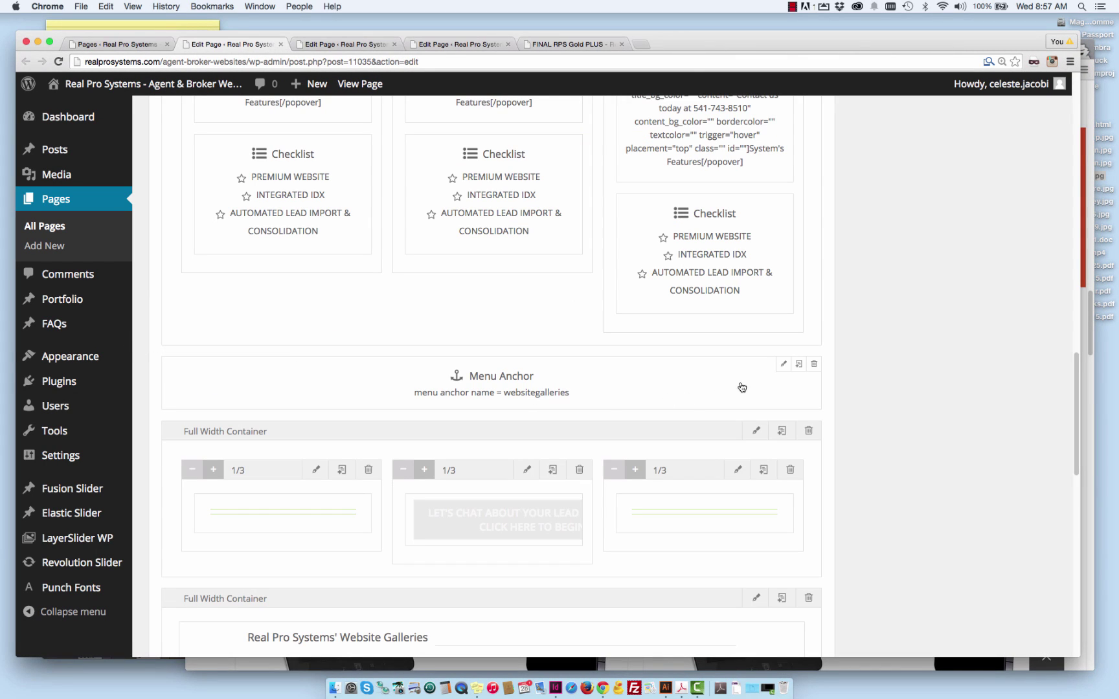
scroll(863, 408, "down", 1)
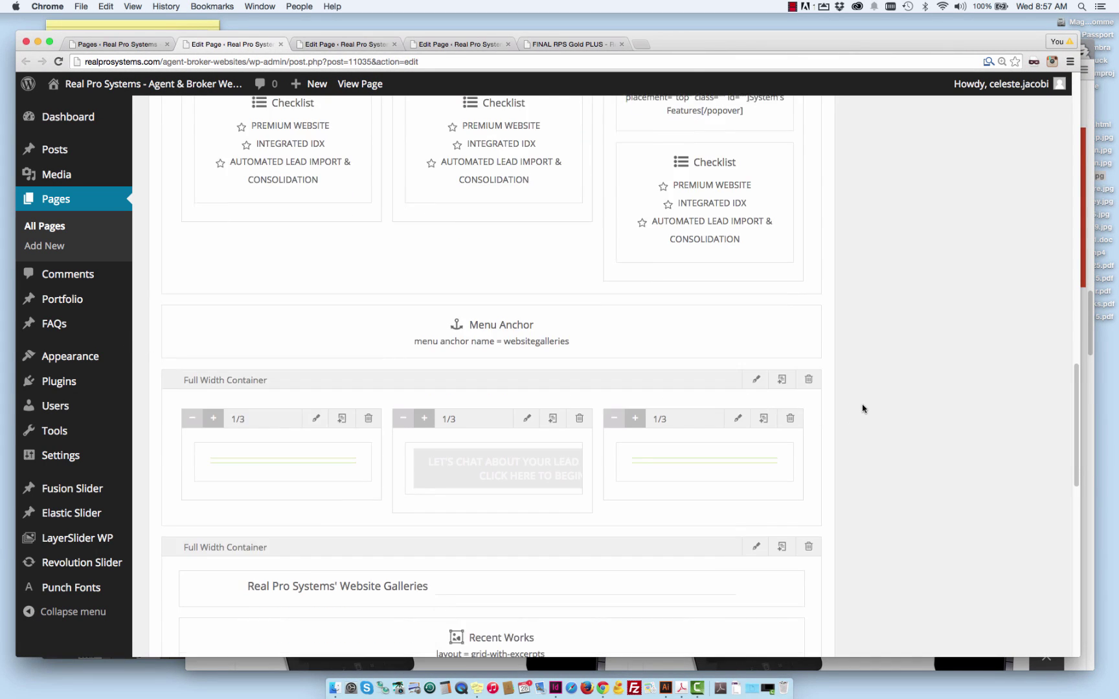
scroll(862, 409, "down", 2)
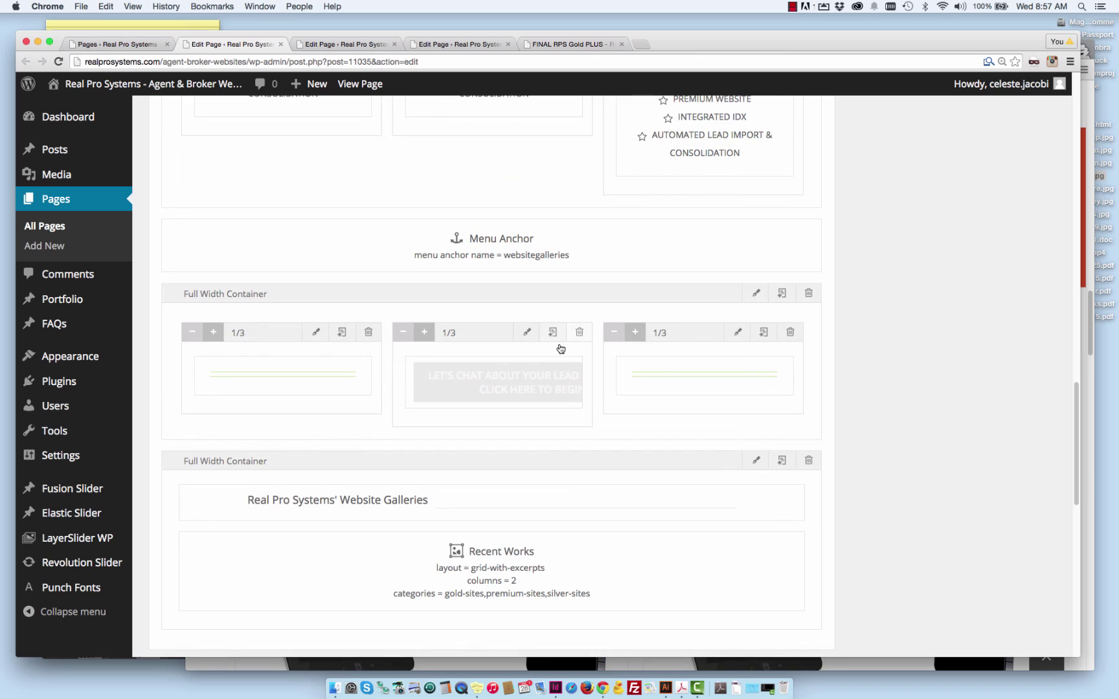
left_click(1097, 548)
left_click(1082, 517)
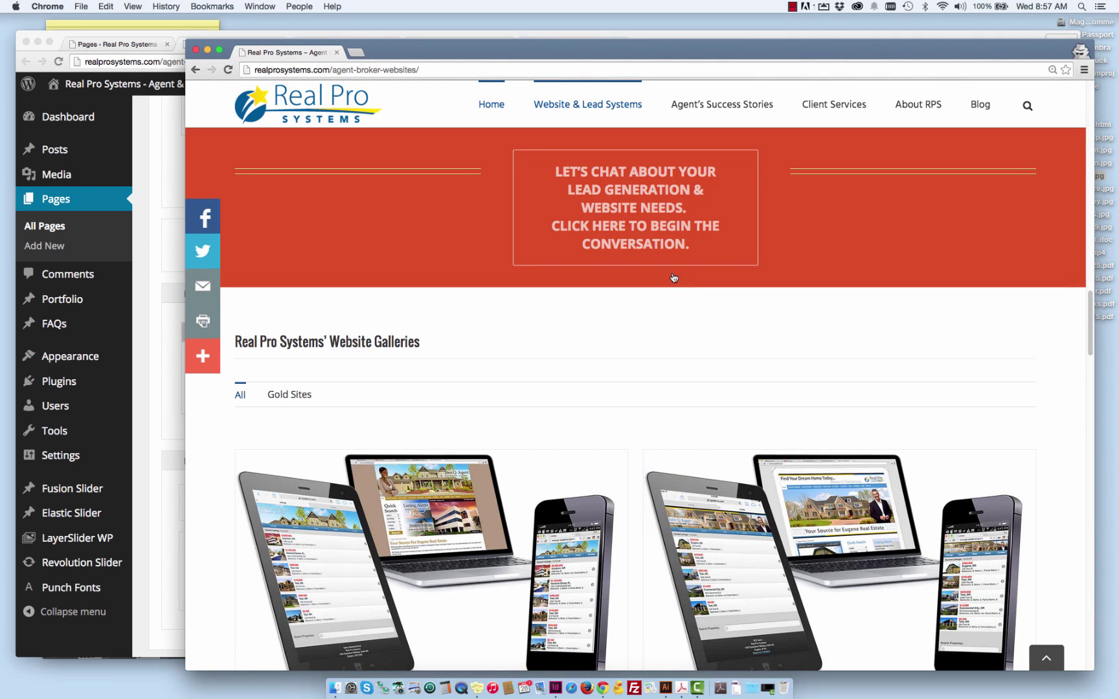
scroll(454, 269, "down", 2)
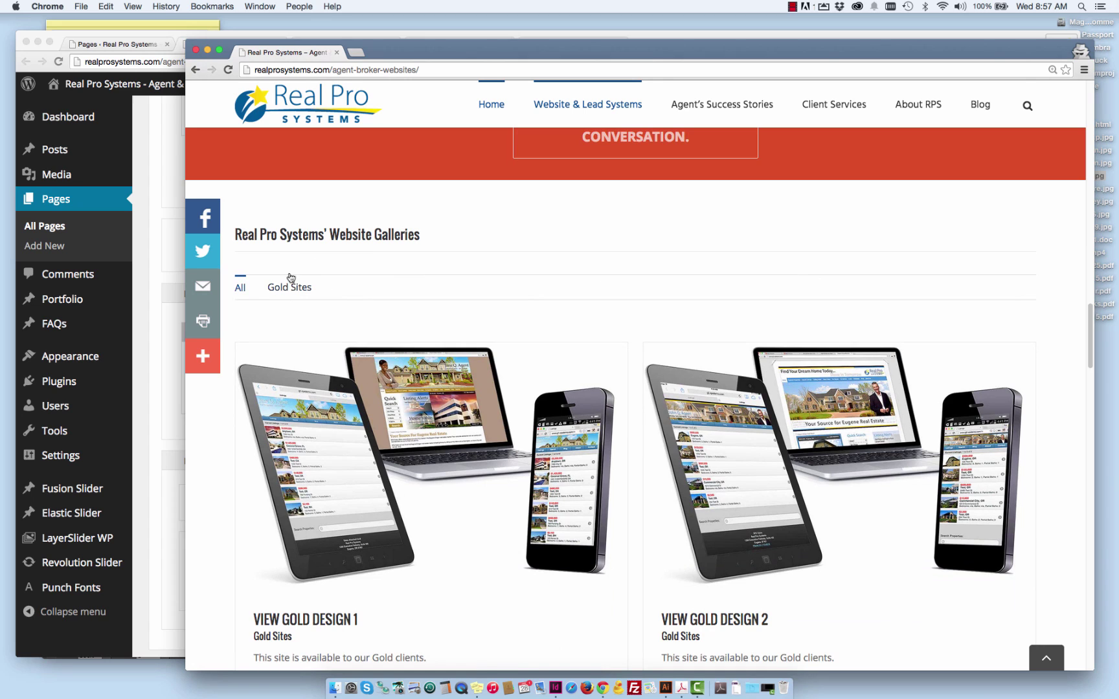
left_click(290, 281)
scroll(268, 283, "down", 1)
scroll(254, 218, "down", 2)
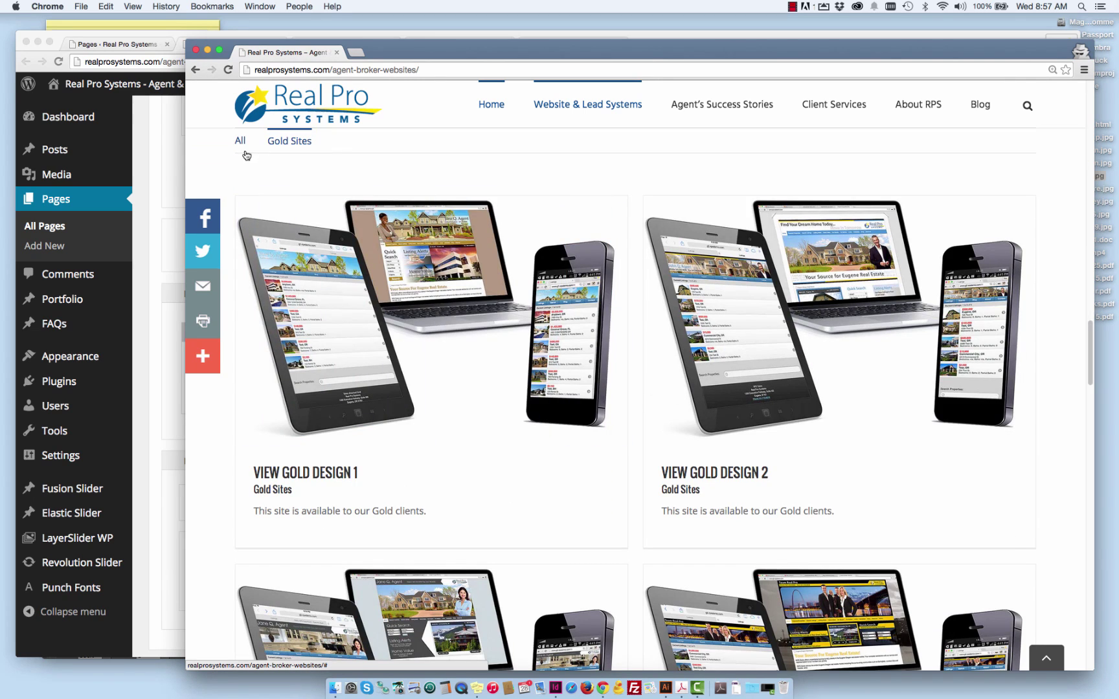
left_click(160, 186)
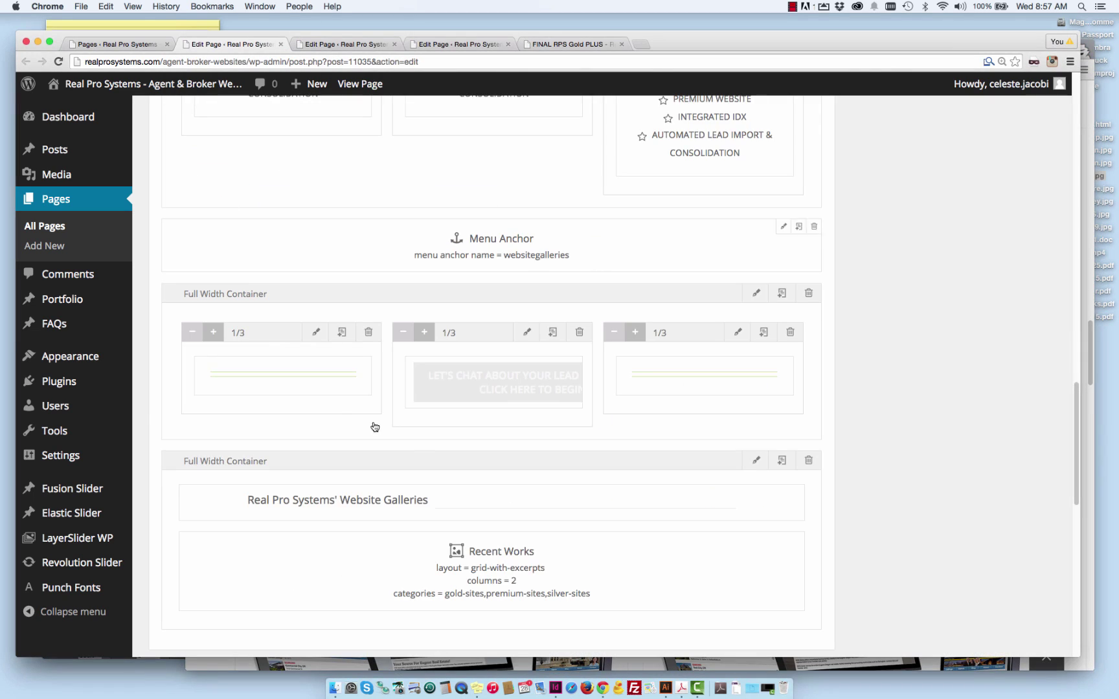
scroll(384, 442, "down", 1)
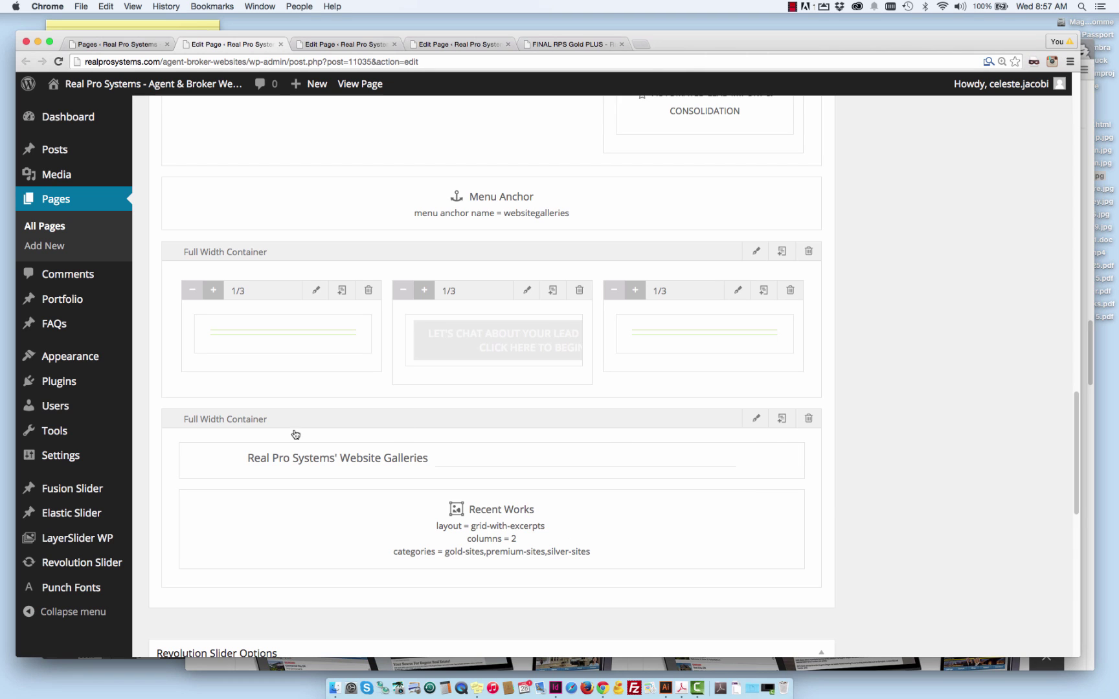
scroll(646, 452, "down", 1)
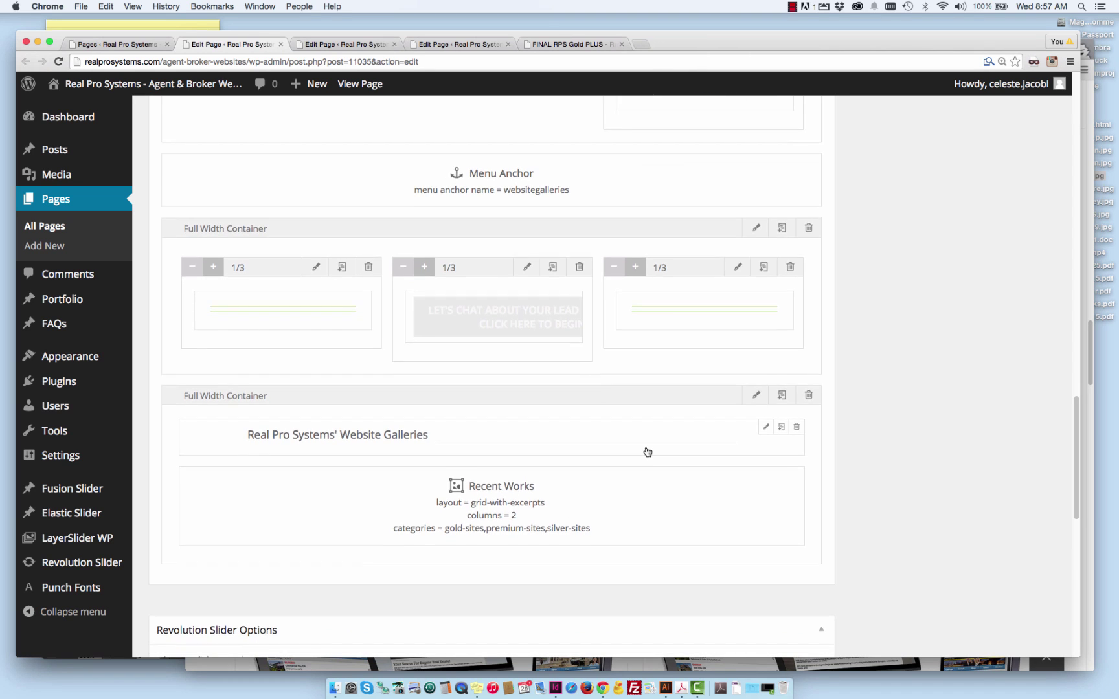
scroll(646, 453, "down", 2)
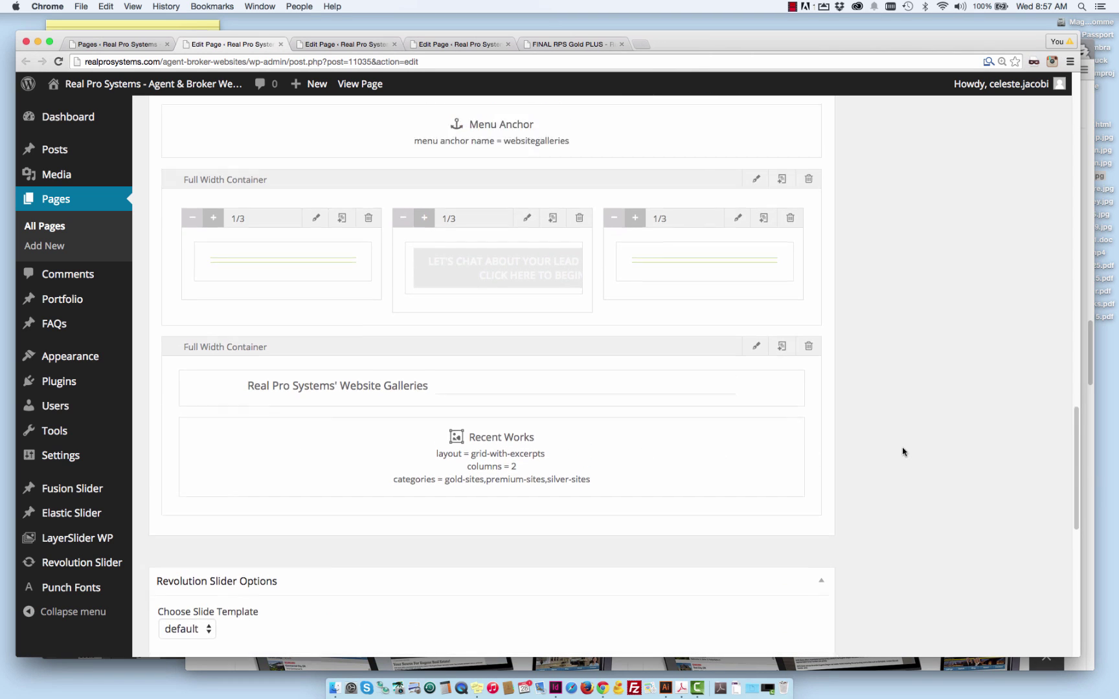
scroll(902, 453, "up", 10)
scroll(904, 452, "up", 10)
scroll(806, 418, "up", 5)
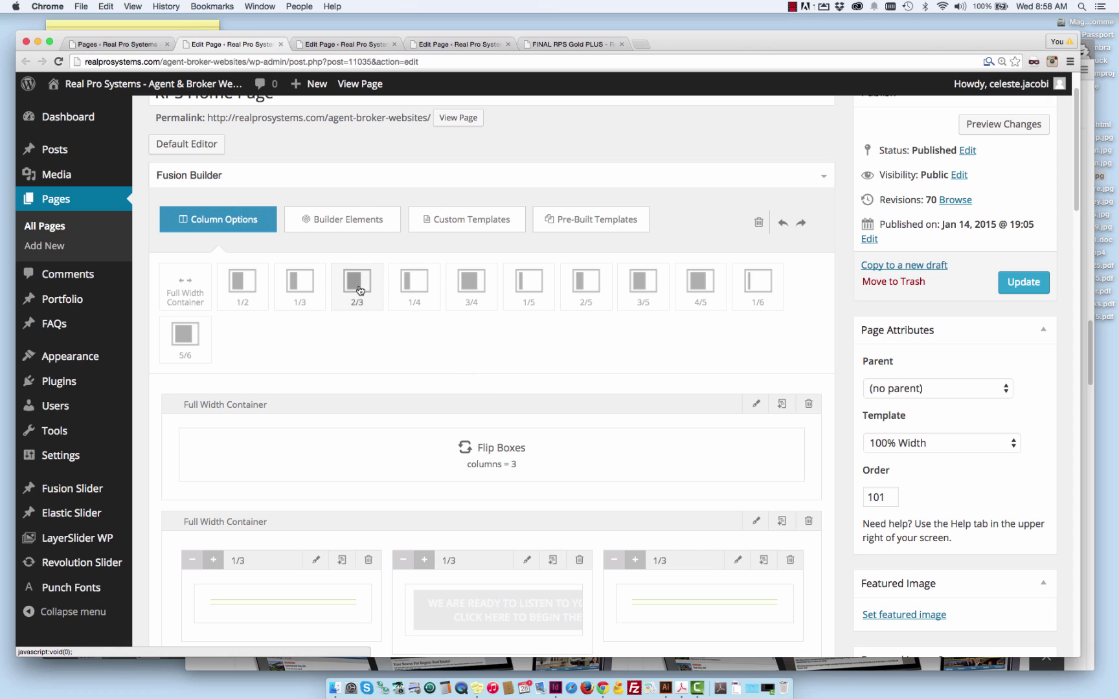
- Add 1/3 and 2/3 columns to the top container and move Flip Boxes into the 2/3 column
left_click_drag(300, 287, 285, 426)
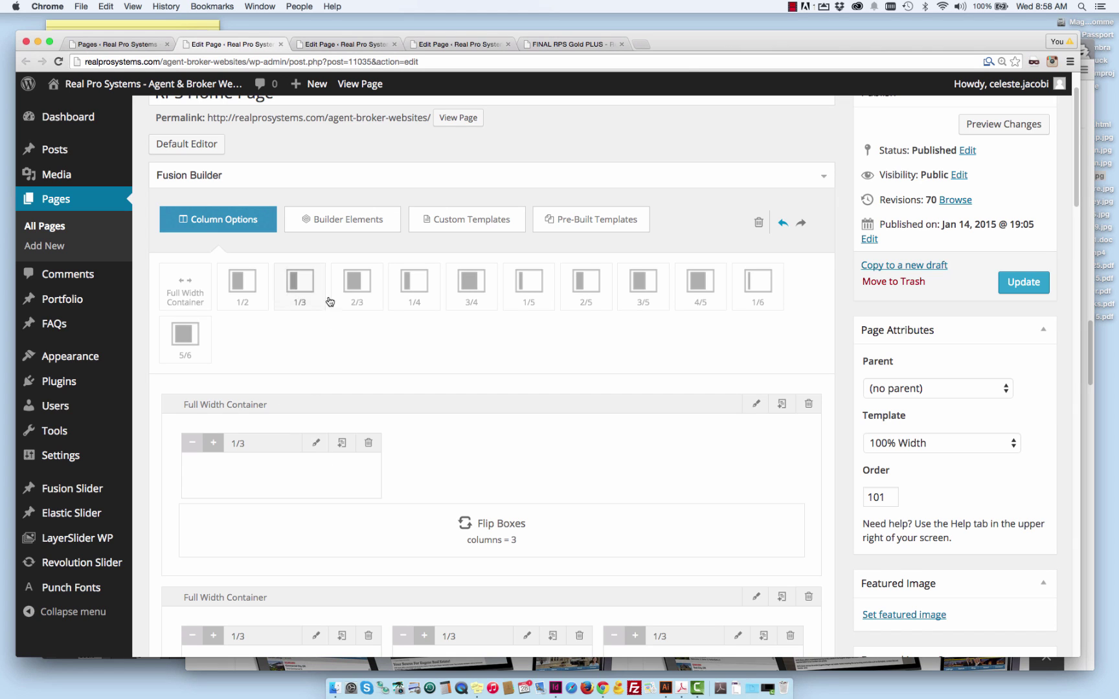
left_click_drag(357, 284, 193, 453)
mouse_move(491, 529)
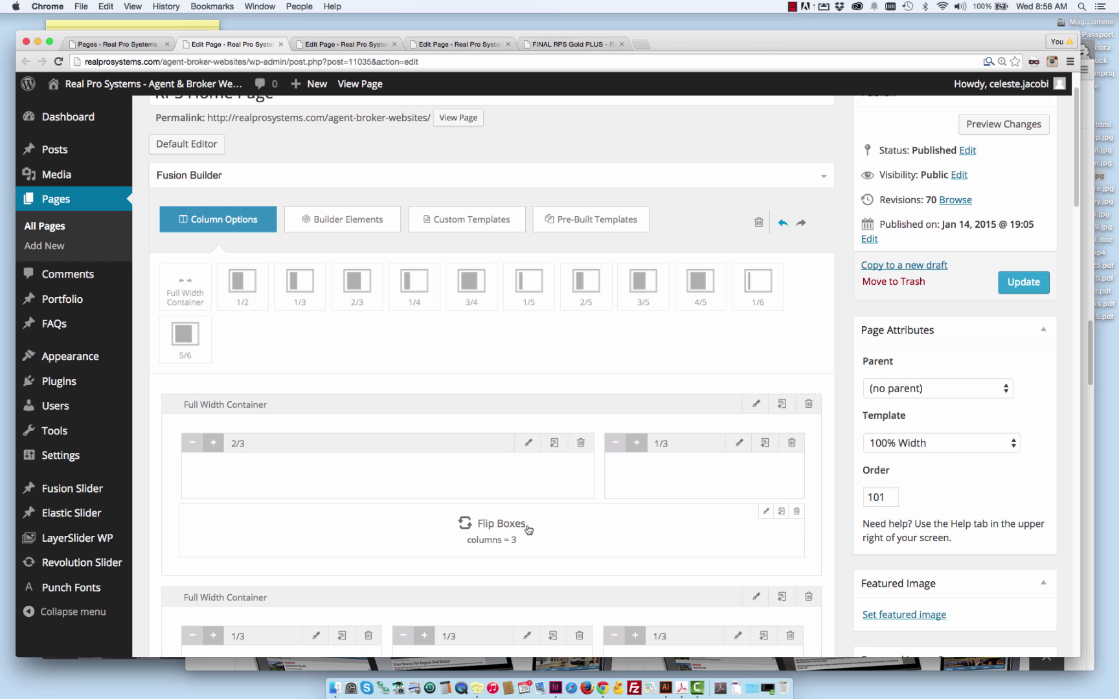
left_click_drag(525, 525, 503, 487)
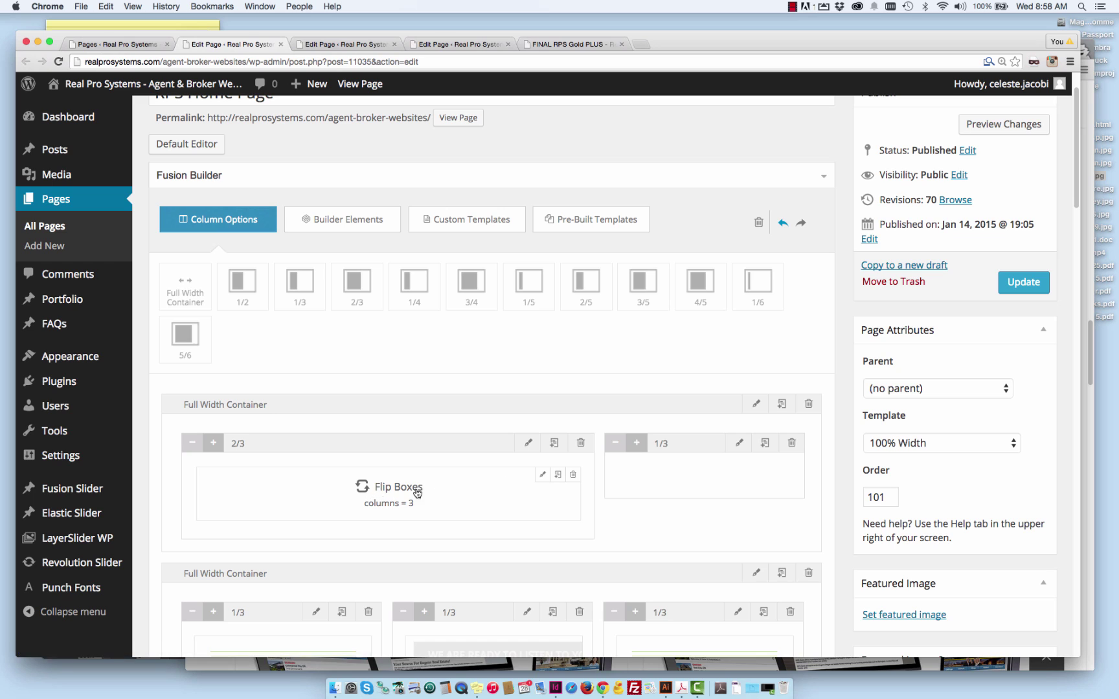
- Set the Flip Boxes element to 2 columns per row and save it
left_click(541, 477)
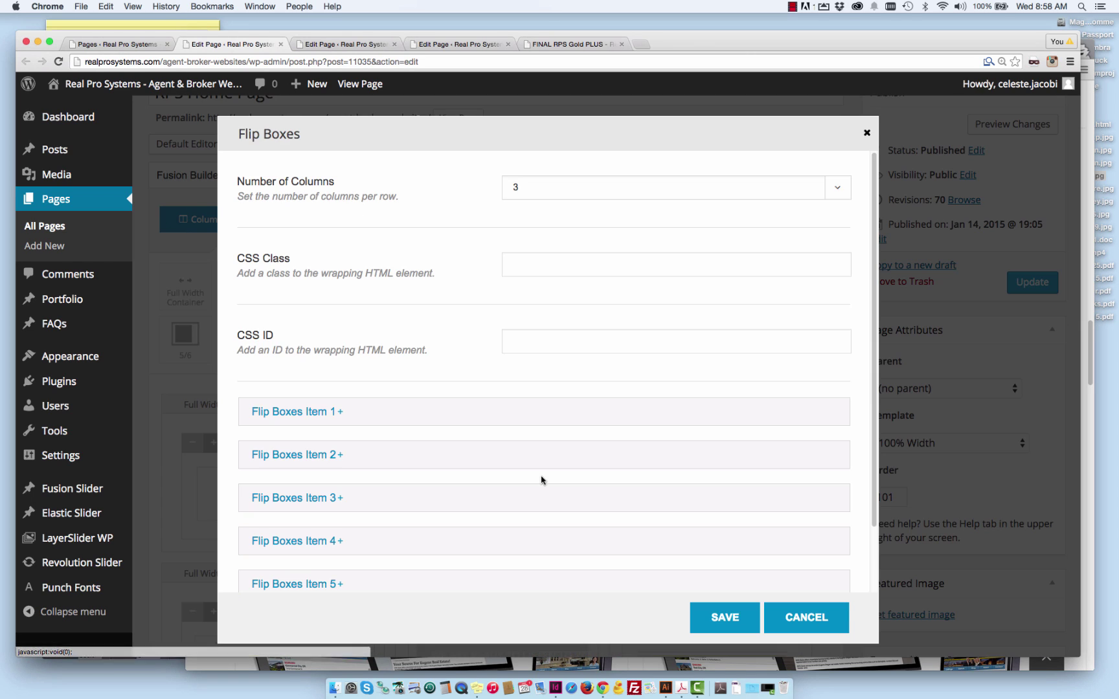
left_click(790, 185)
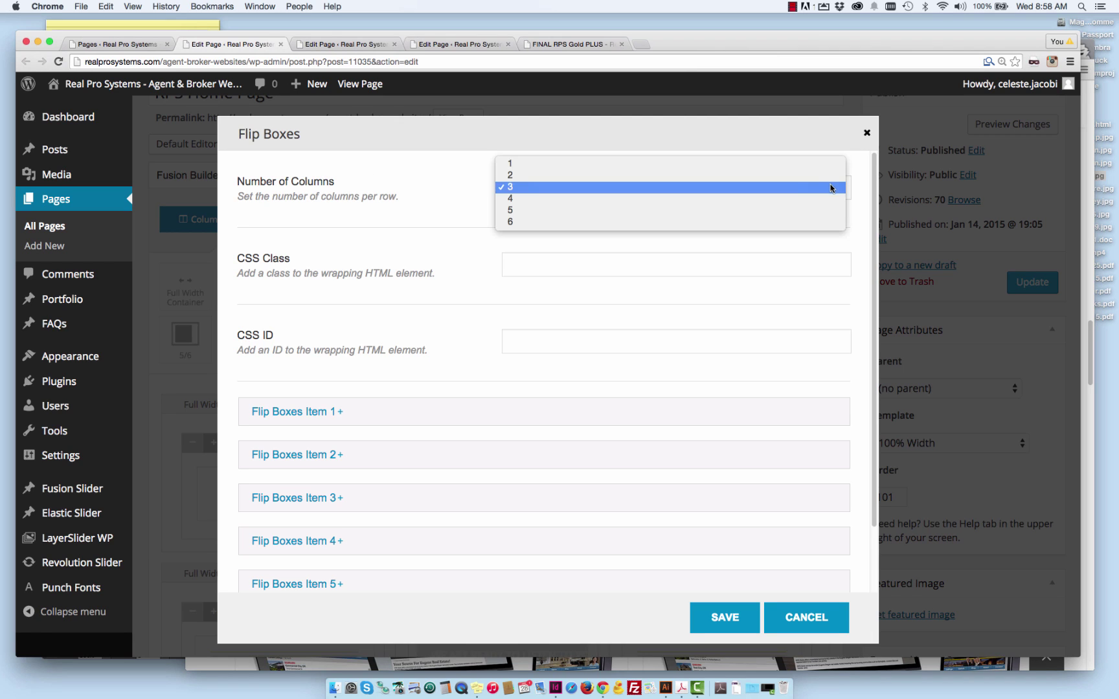
left_click(796, 175)
scroll(493, 283, "down", 1)
scroll(492, 282, "down", 2)
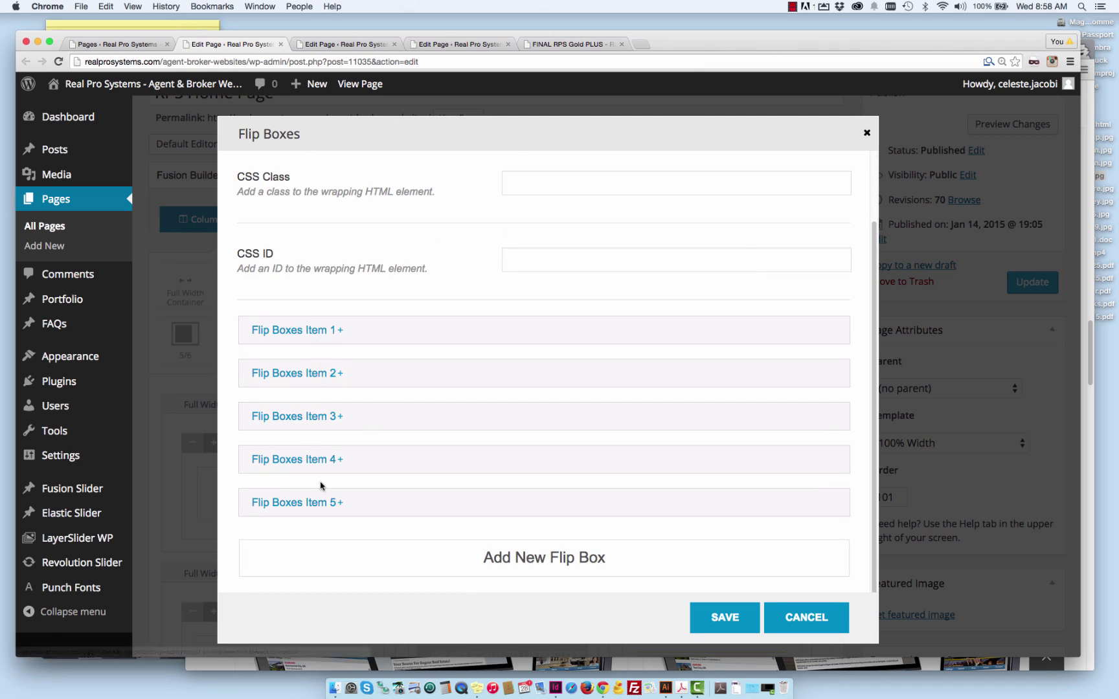
left_click(734, 616)
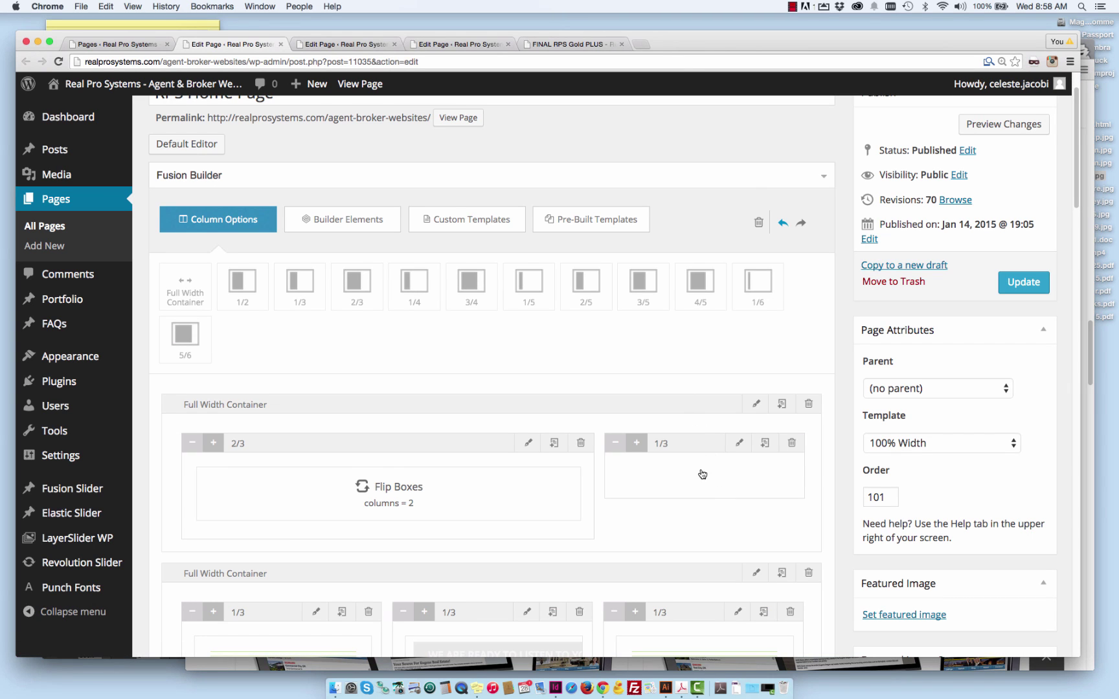
scroll(701, 474, "up", 1)
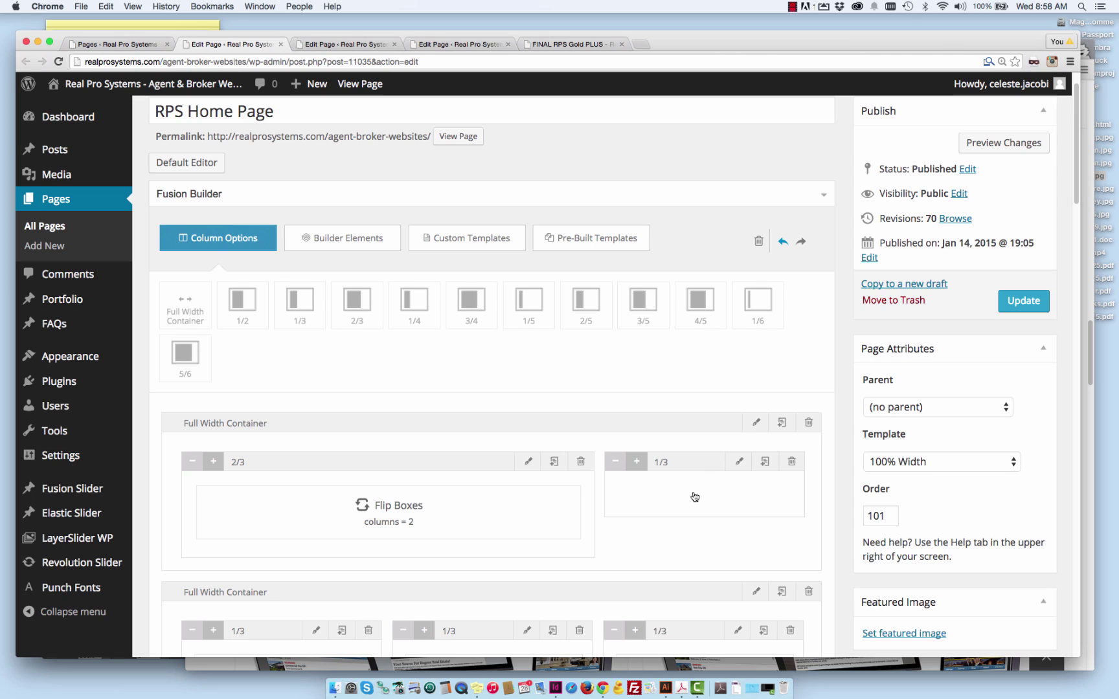
scroll(694, 496, "up", 1)
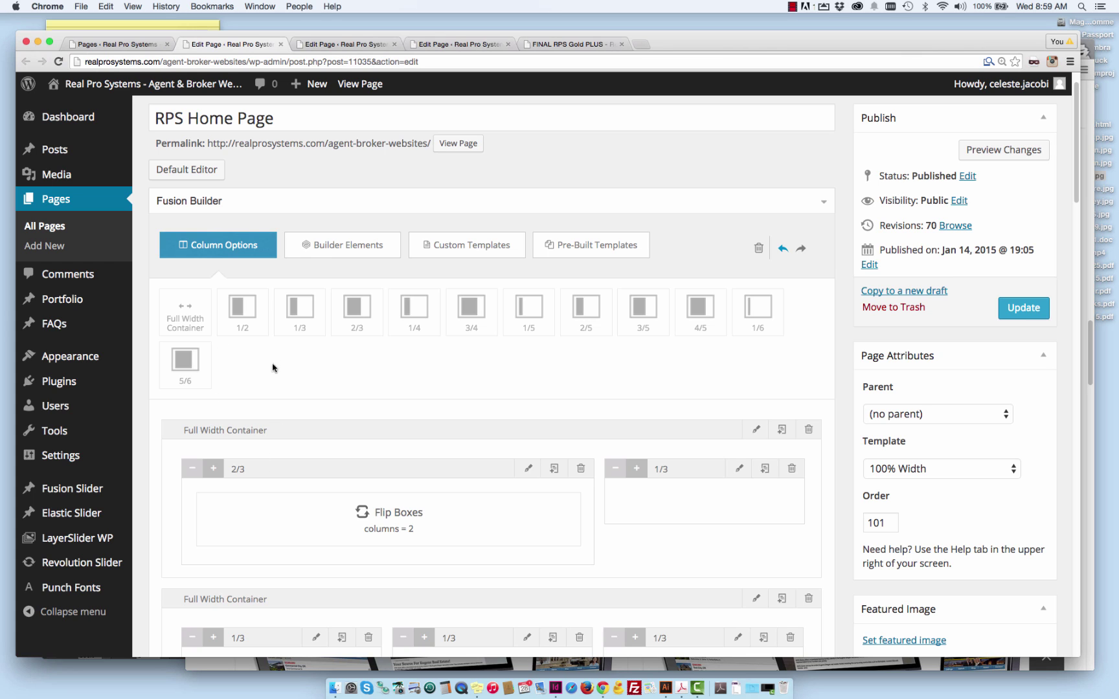
- Browse the Custom and Pre-Built Templates panels, ending on the Builder Elements grid
left_click(313, 245)
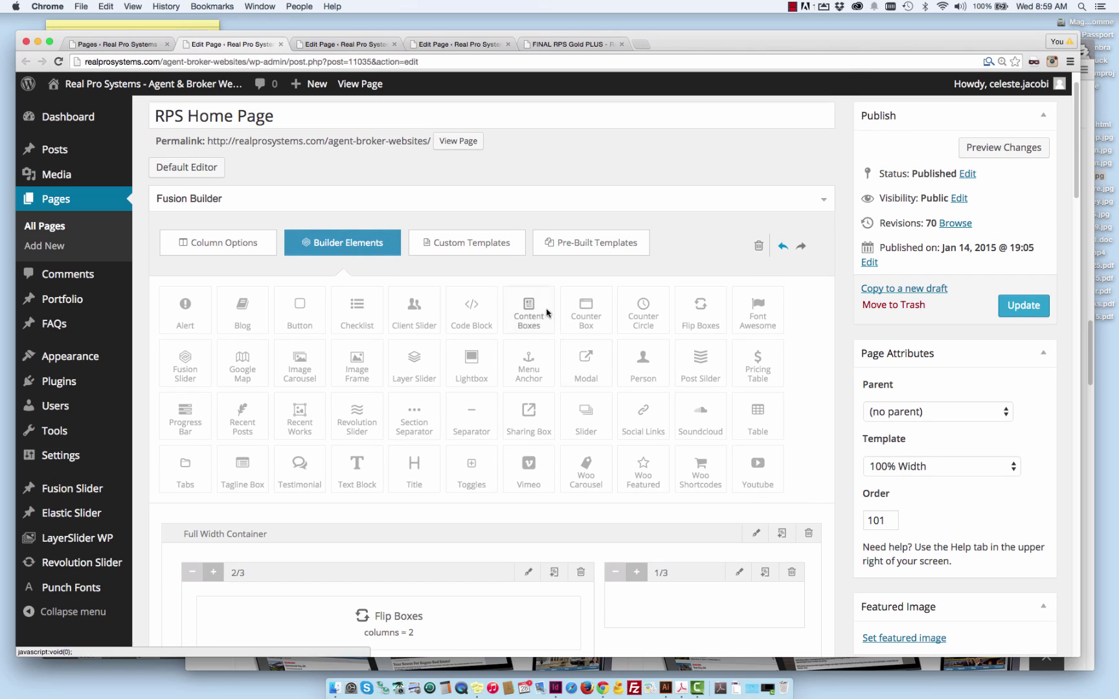
left_click(493, 249)
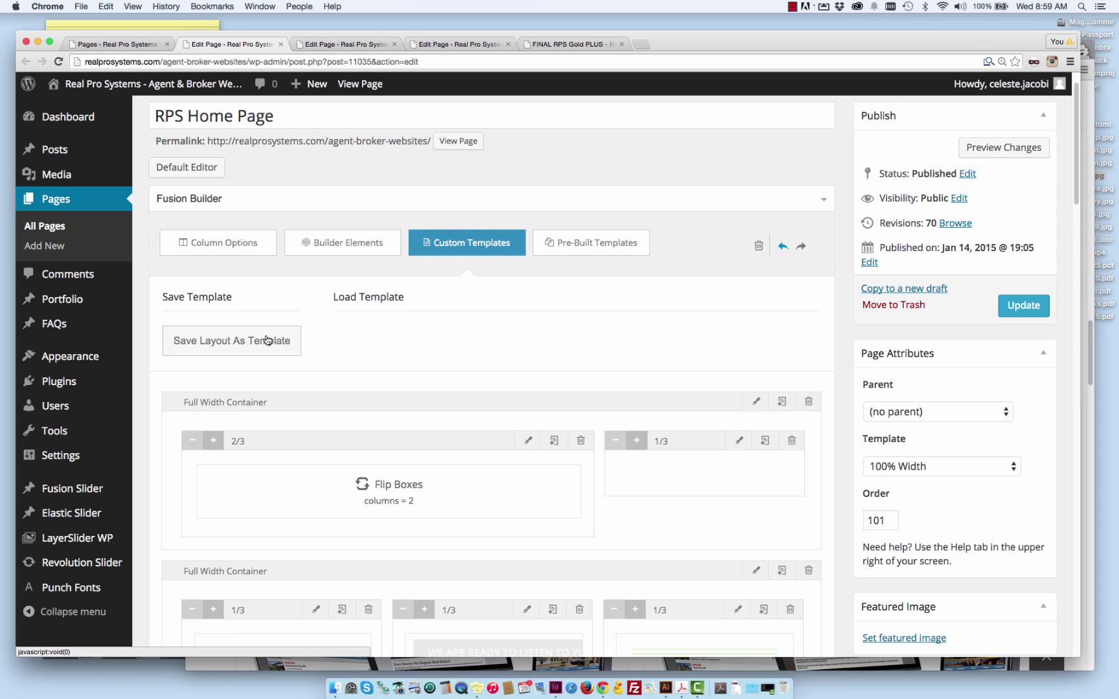
left_click(580, 244)
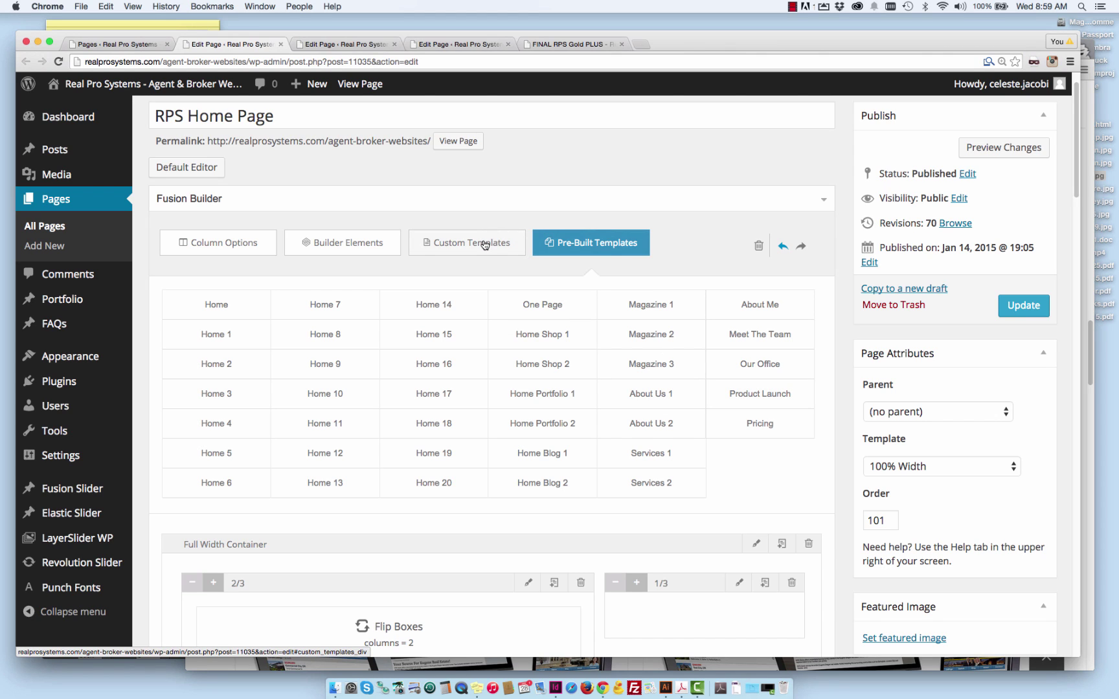
left_click(481, 243)
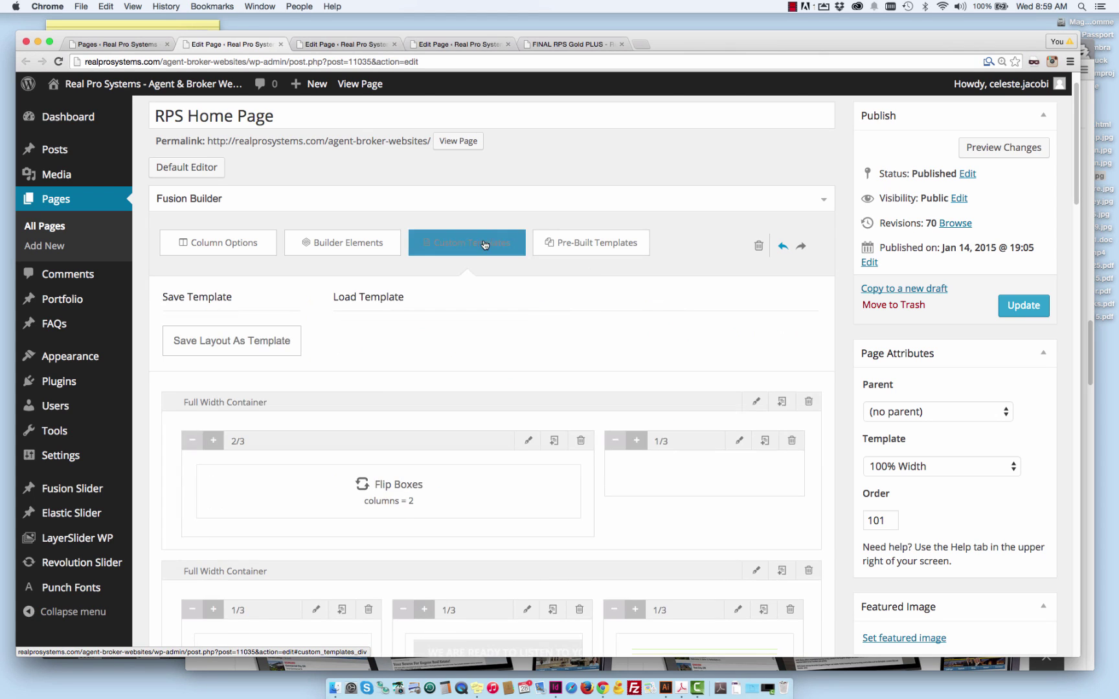
left_click(371, 243)
scroll(537, 301, "down", 2)
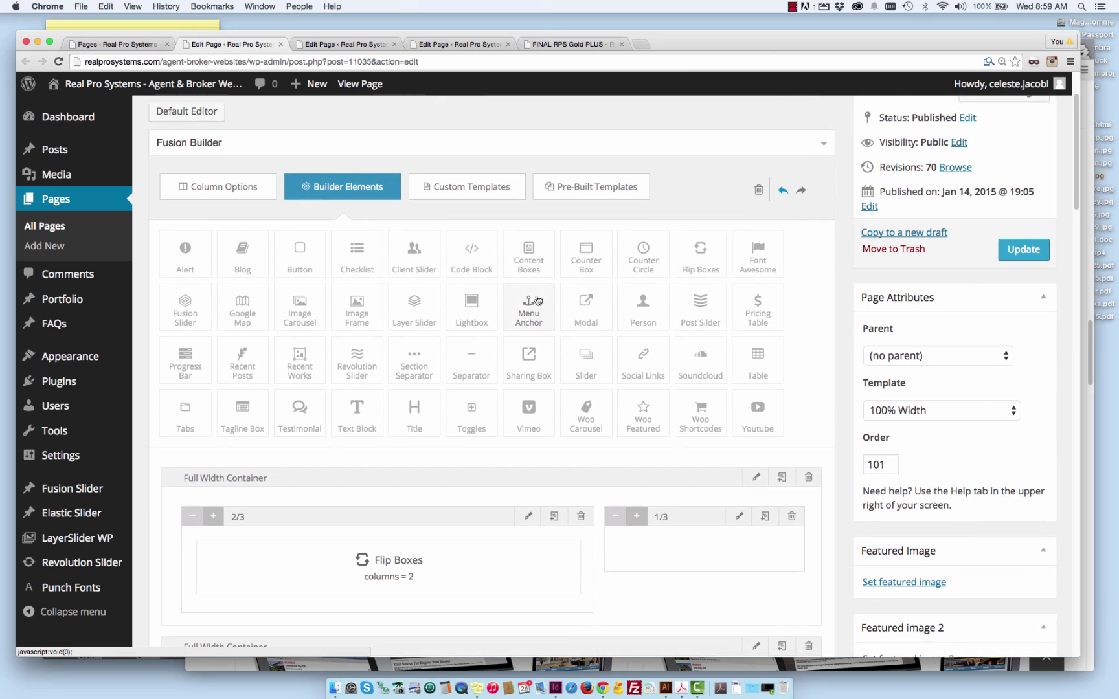
scroll(536, 301, "down", 2)
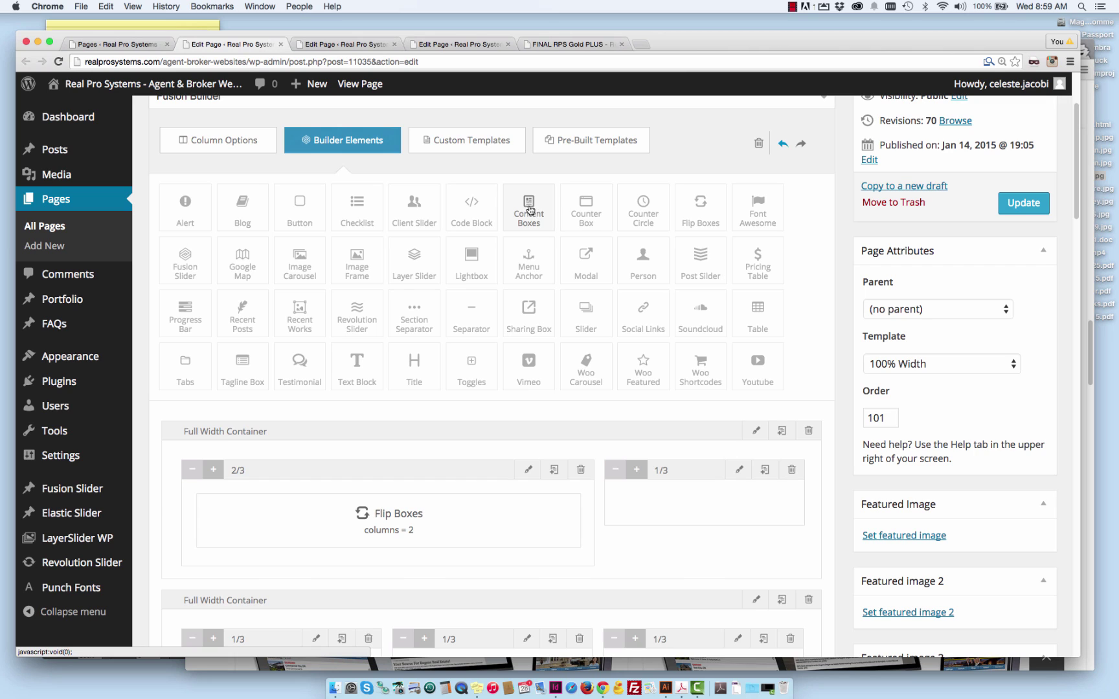
- Place a Content Boxes element in the 1/3 column beside the Flip Boxes
mouse_move(529, 210)
left_mouse_down()
mouse_move(657, 501)
mouse_move(656, 490)
left_mouse_up()
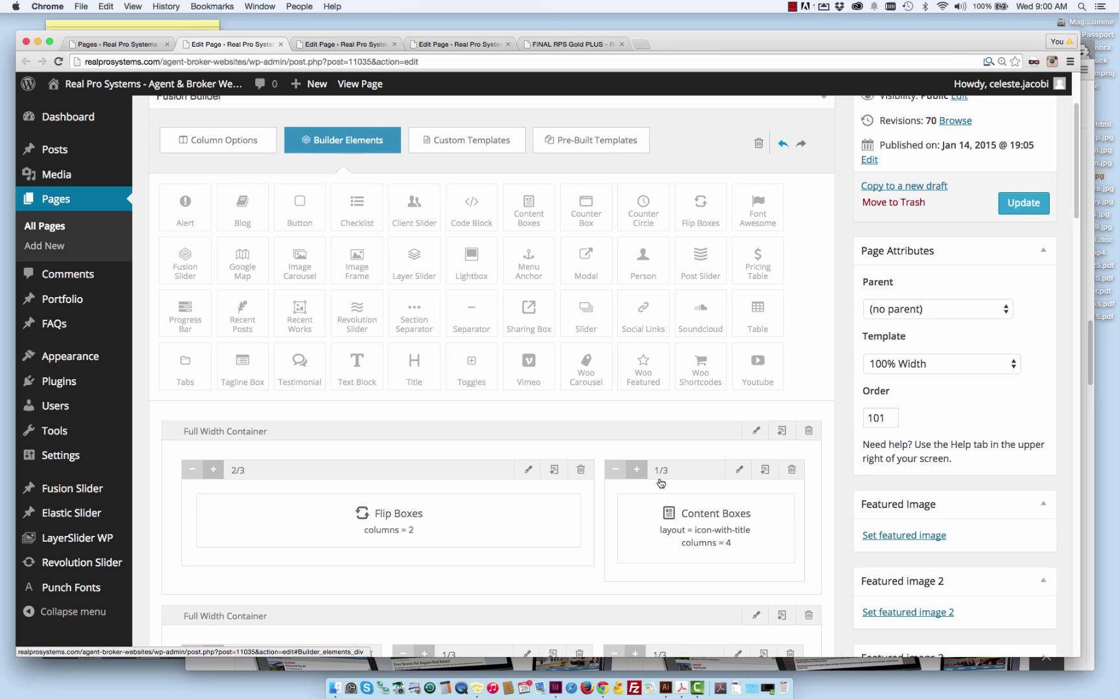
- Set Content Boxes to 1 column, Icon on Top of Title, keeping Small icon circle and Left alignment
mouse_move(705, 528)
left_click(754, 505)
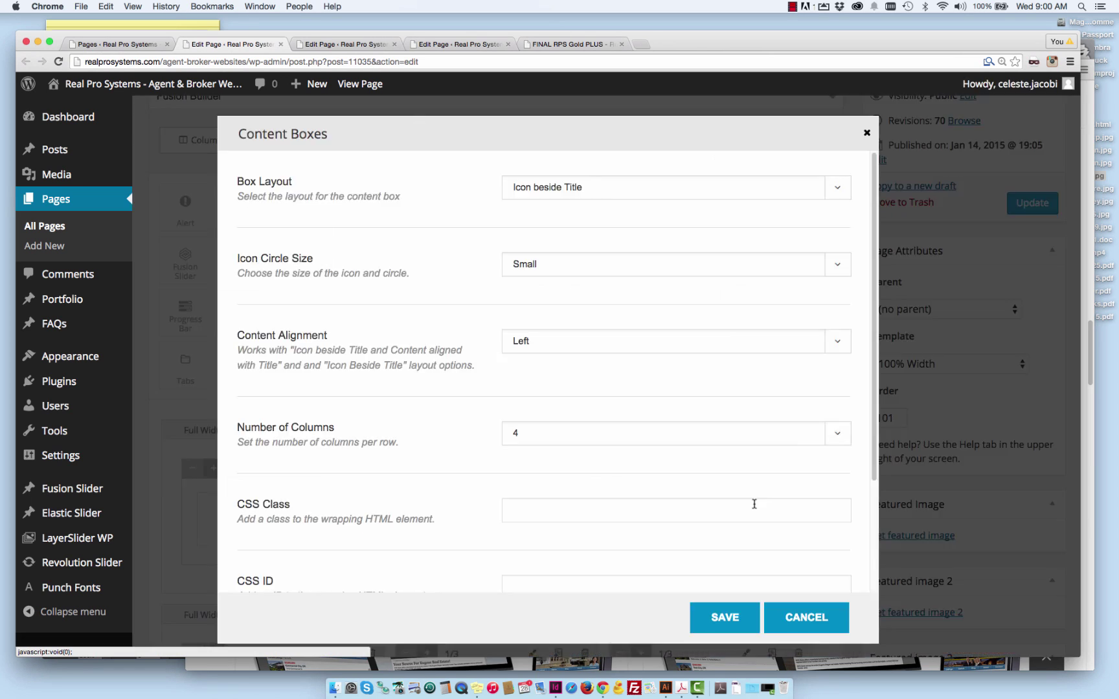
left_click(831, 440)
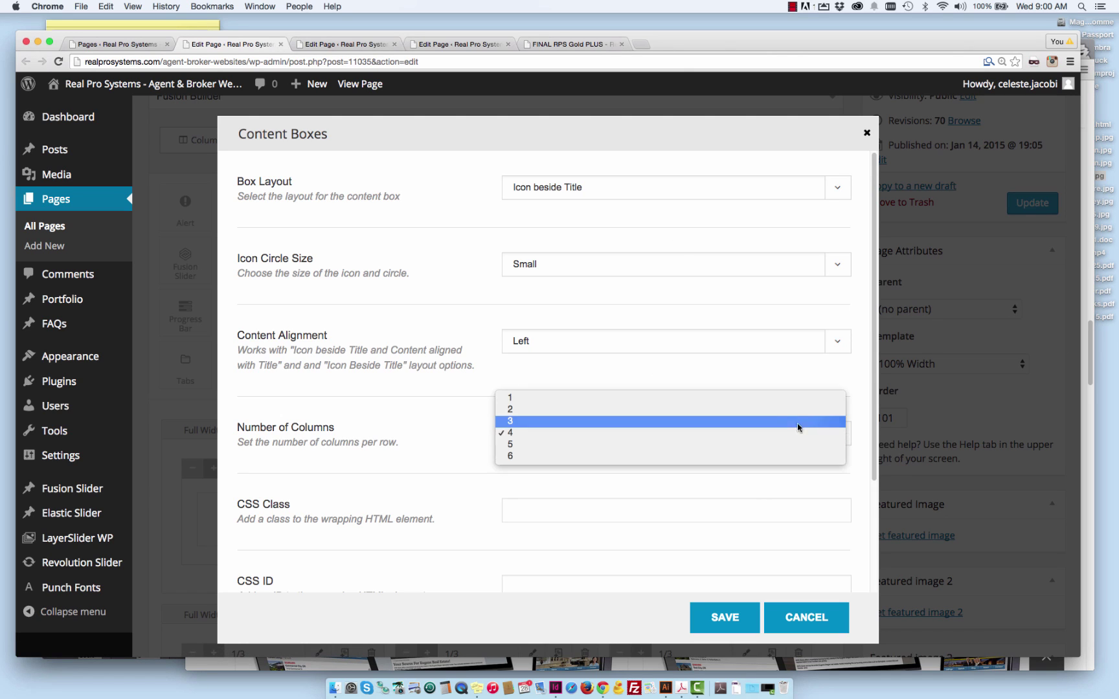
left_click(785, 398)
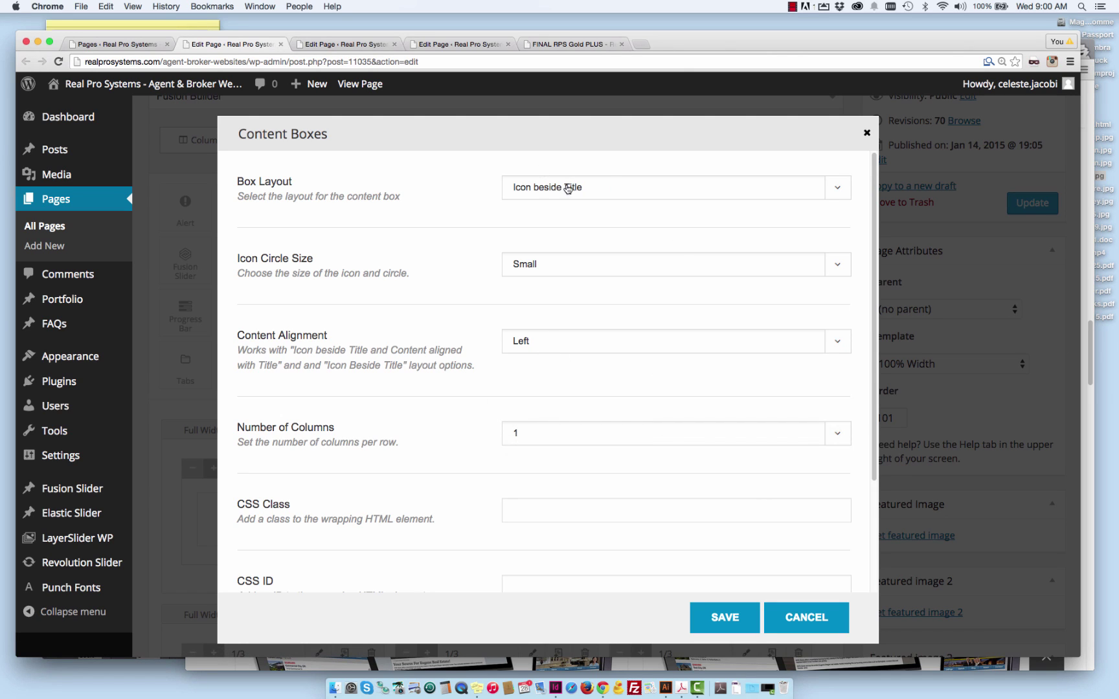
left_click(835, 190)
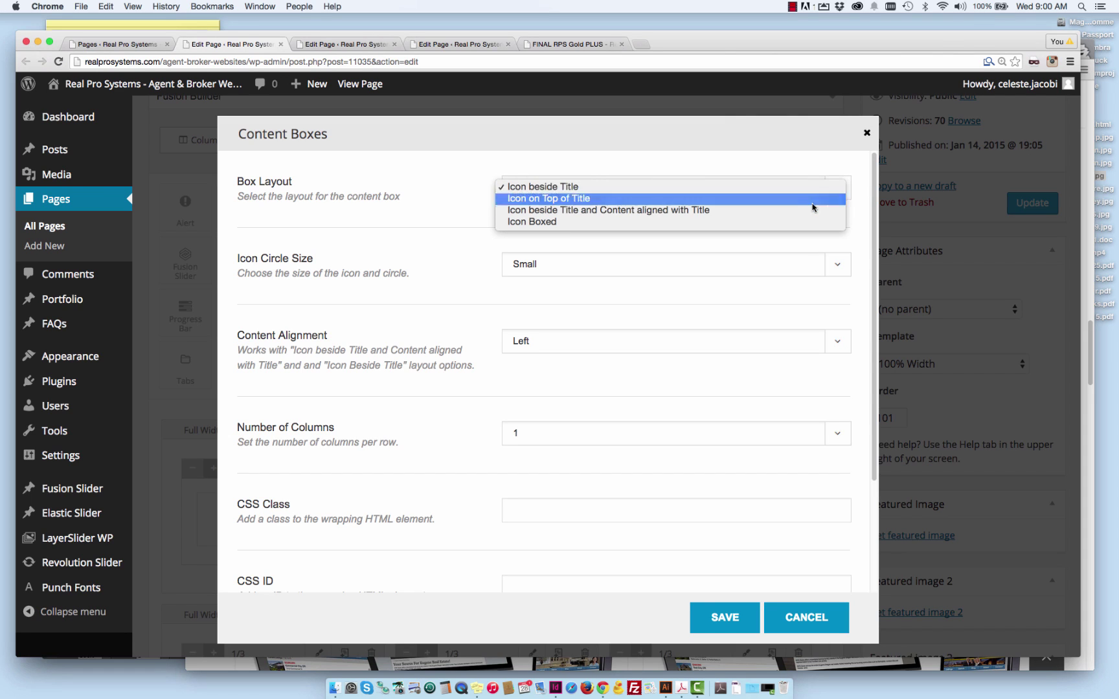
left_click(812, 202)
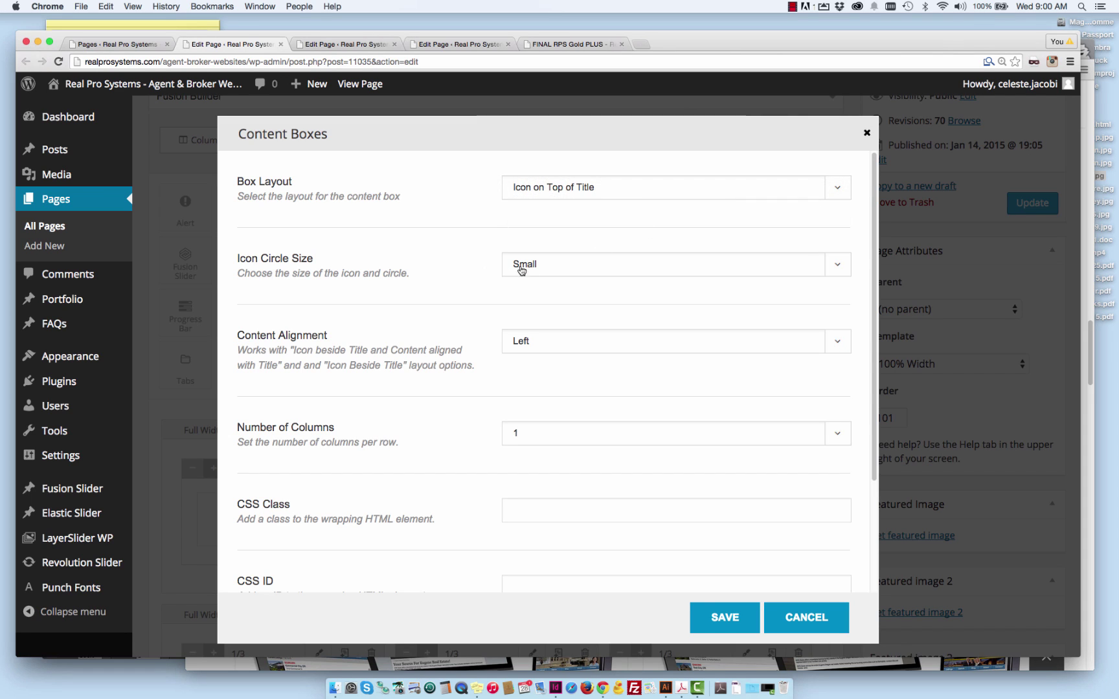
left_click(839, 268)
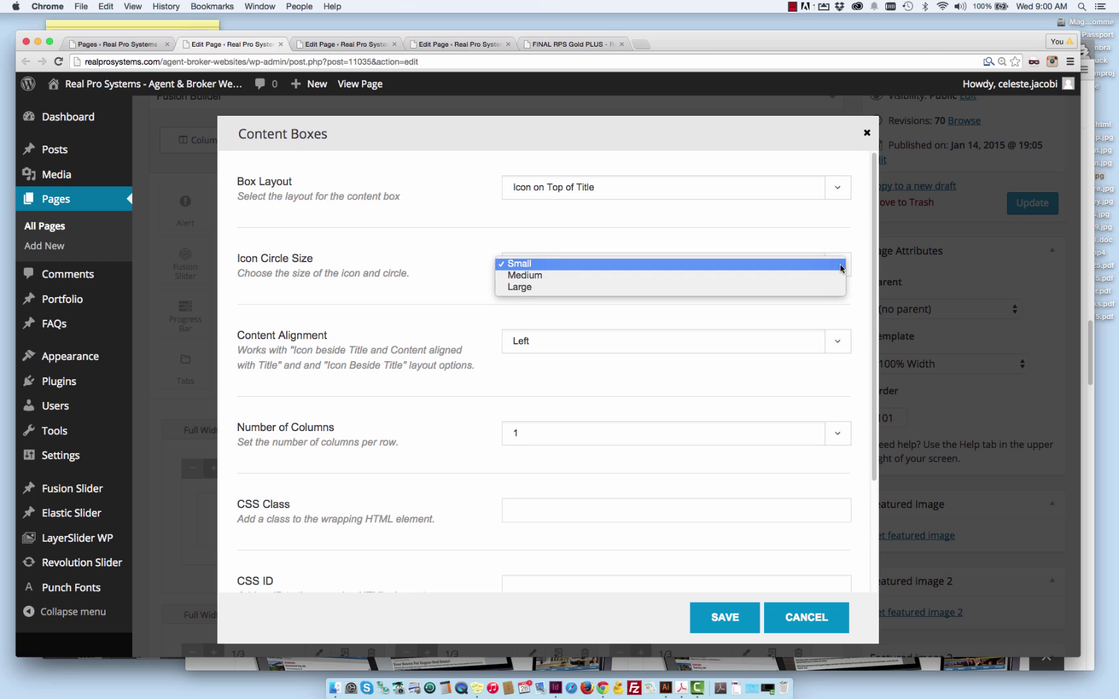
scroll(735, 325, "down", 1)
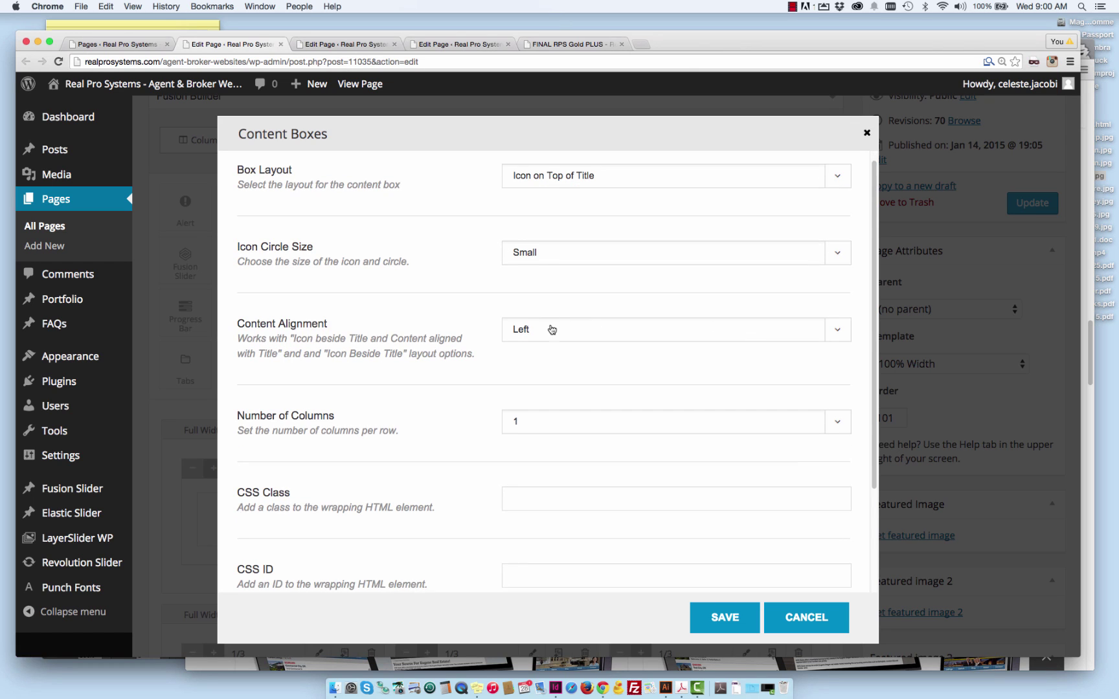
scroll(550, 329, "down", 1)
left_click(843, 323)
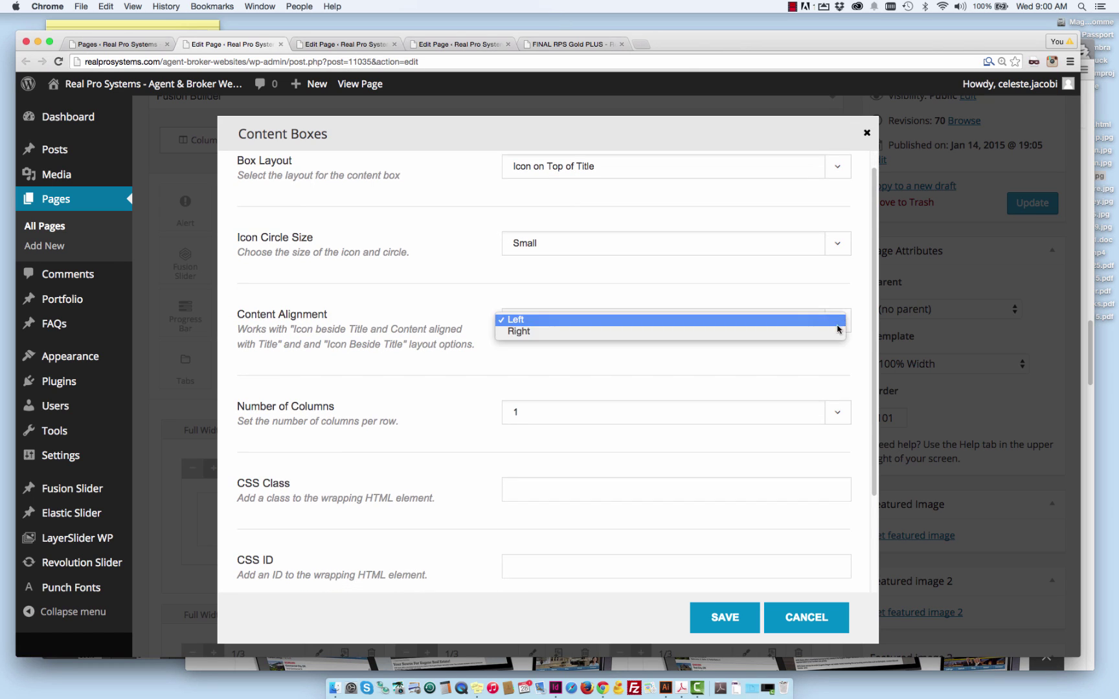
left_click(814, 317)
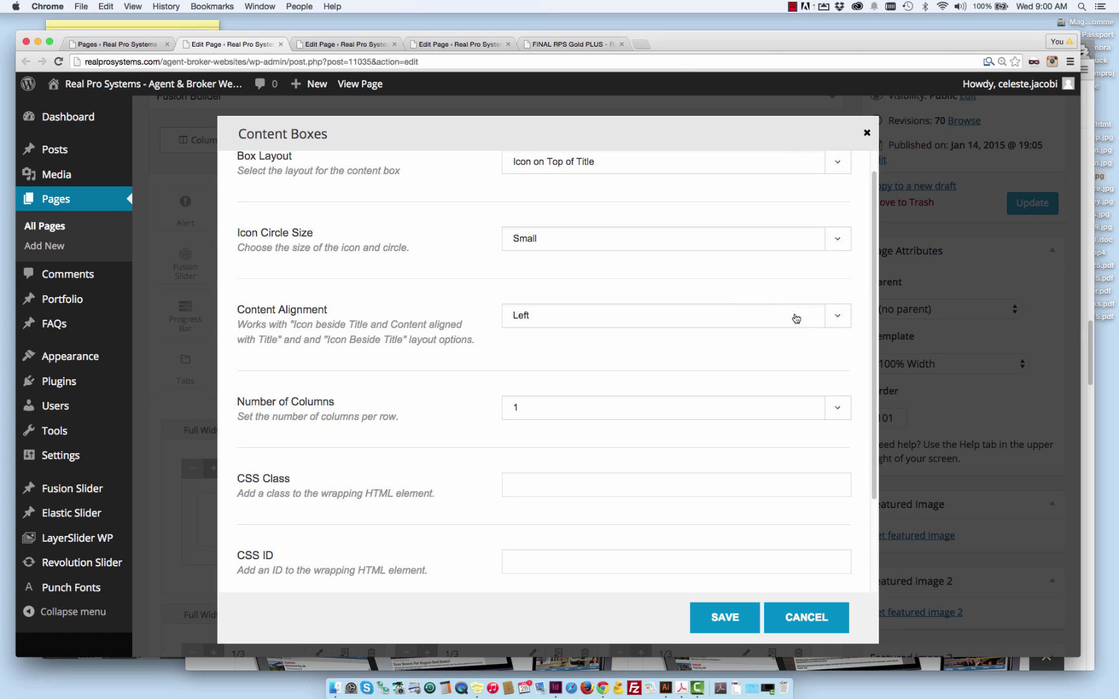
scroll(722, 320, "down", 3)
scroll(651, 365, "down", 2)
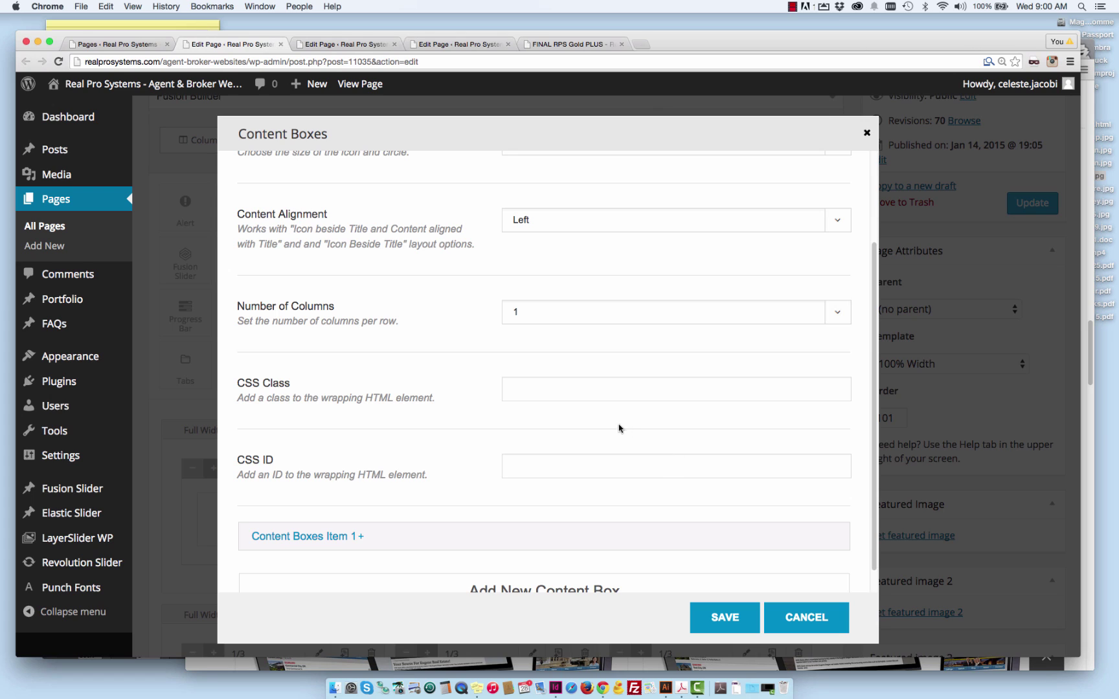
scroll(590, 384, "down", 1)
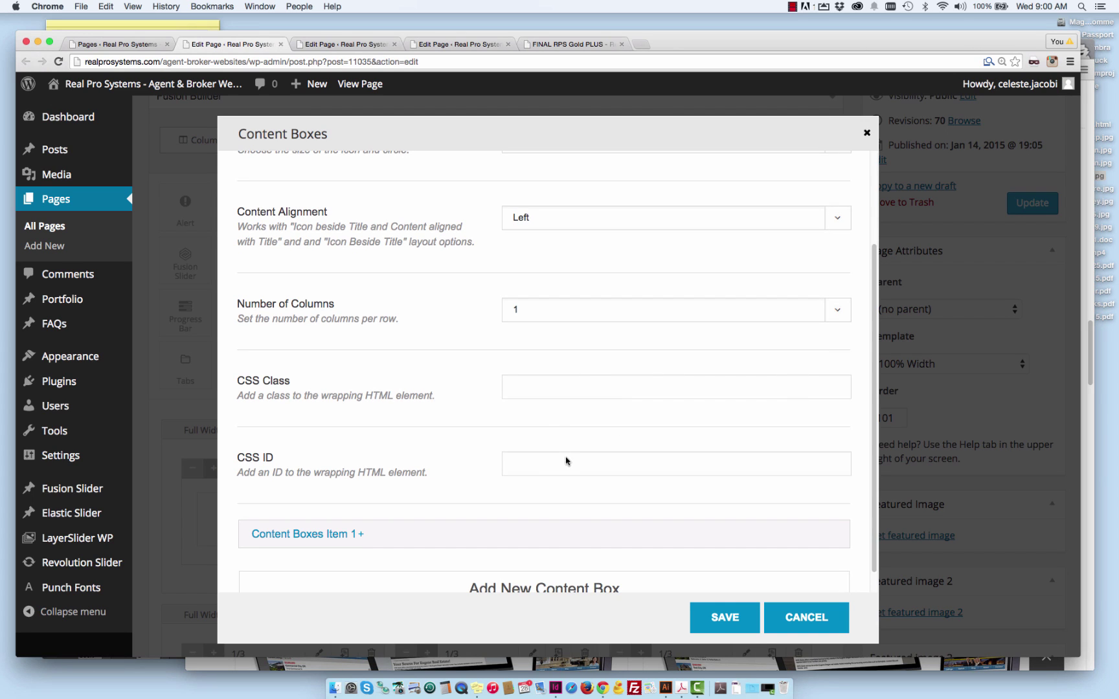
scroll(577, 390, "down", 1)
scroll(612, 372, "down", 1)
scroll(601, 383, "down", 1)
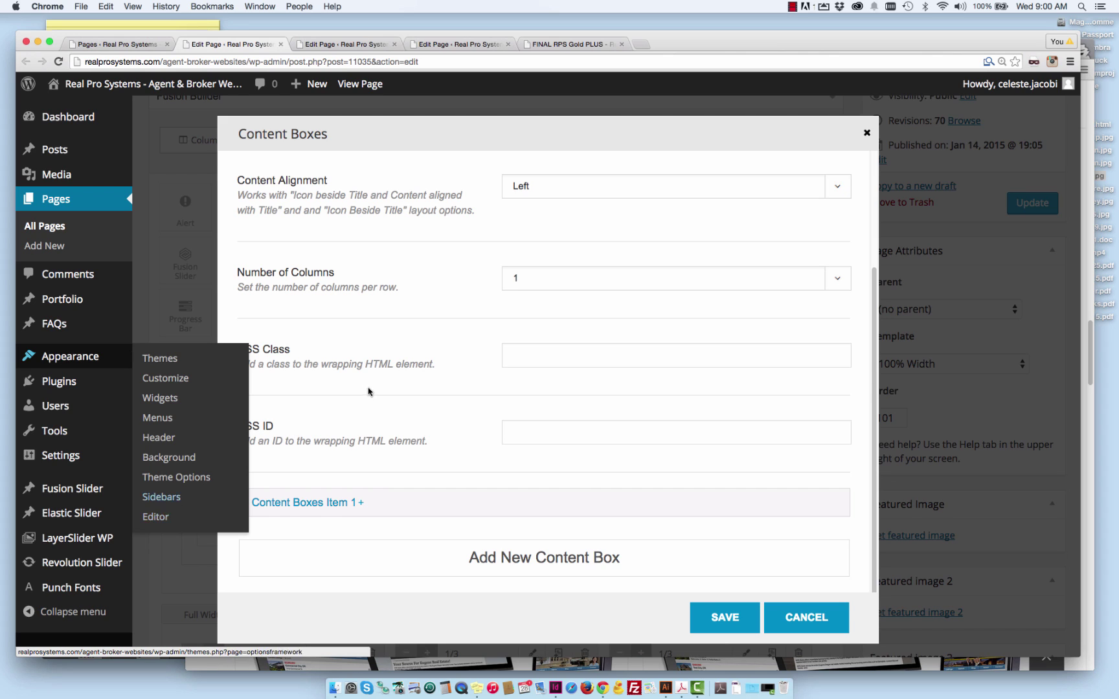
left_click(354, 505)
scroll(413, 460, "down", 1)
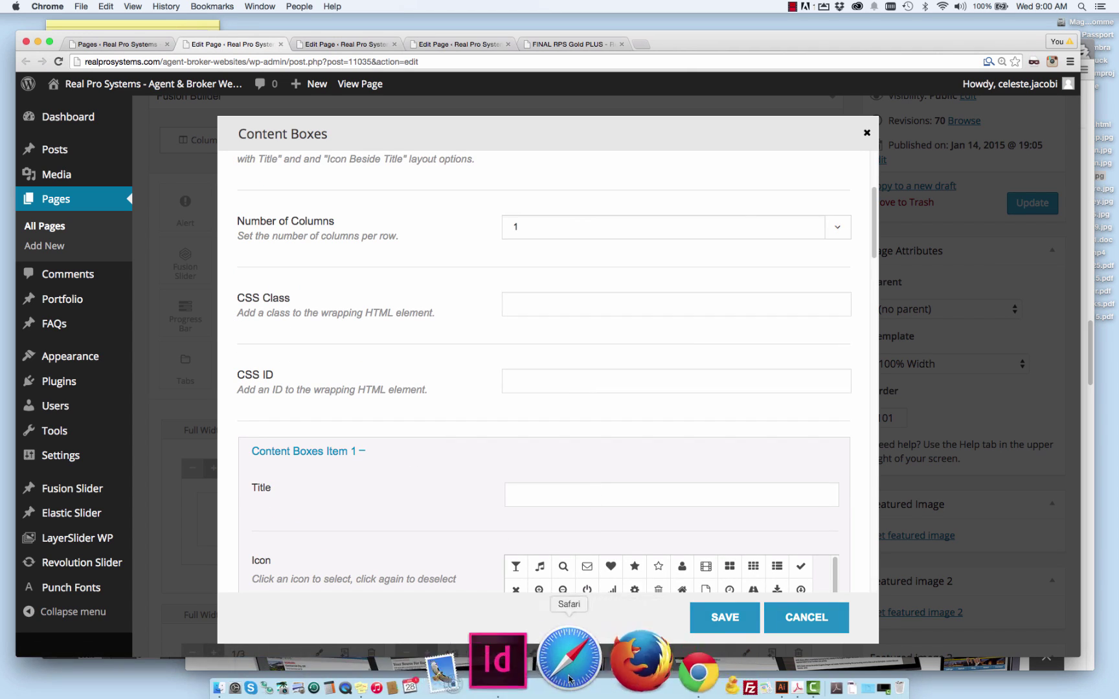
left_click(463, 669)
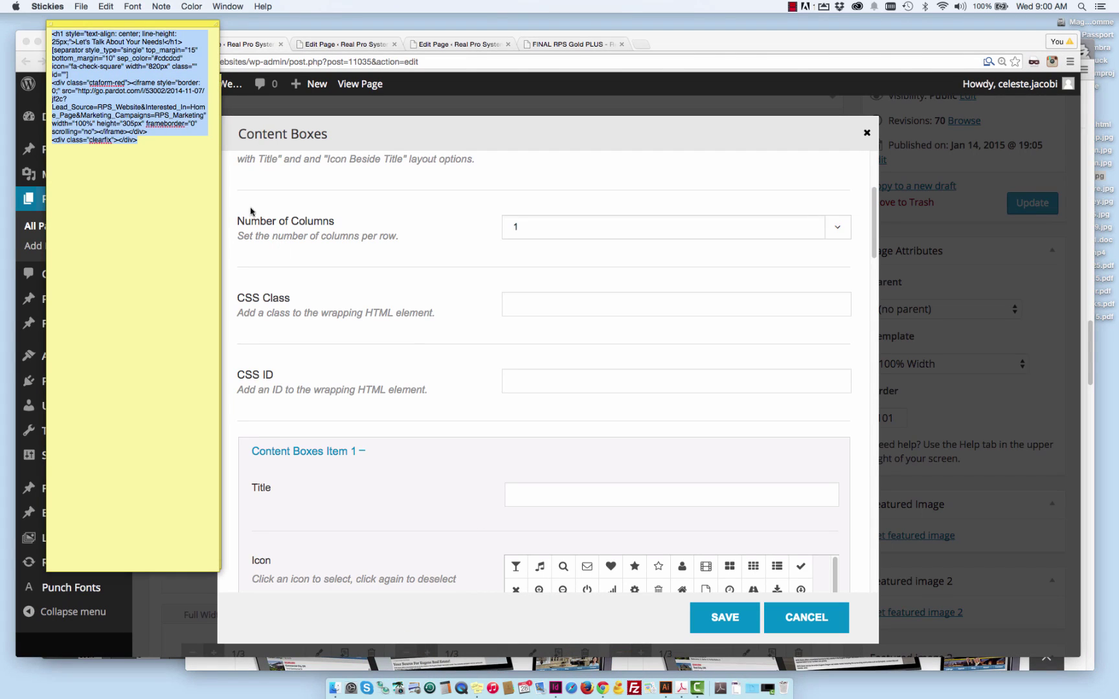
left_click(153, 73)
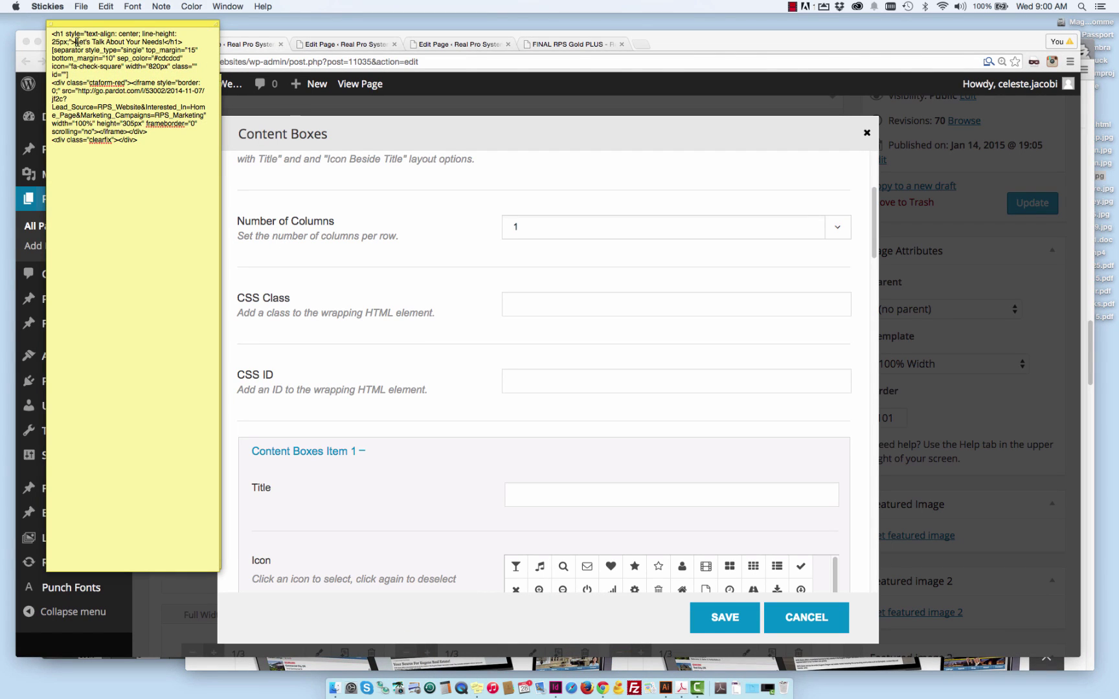
left_click_drag(77, 42, 166, 41)
key("super+c")
left_click(544, 301)
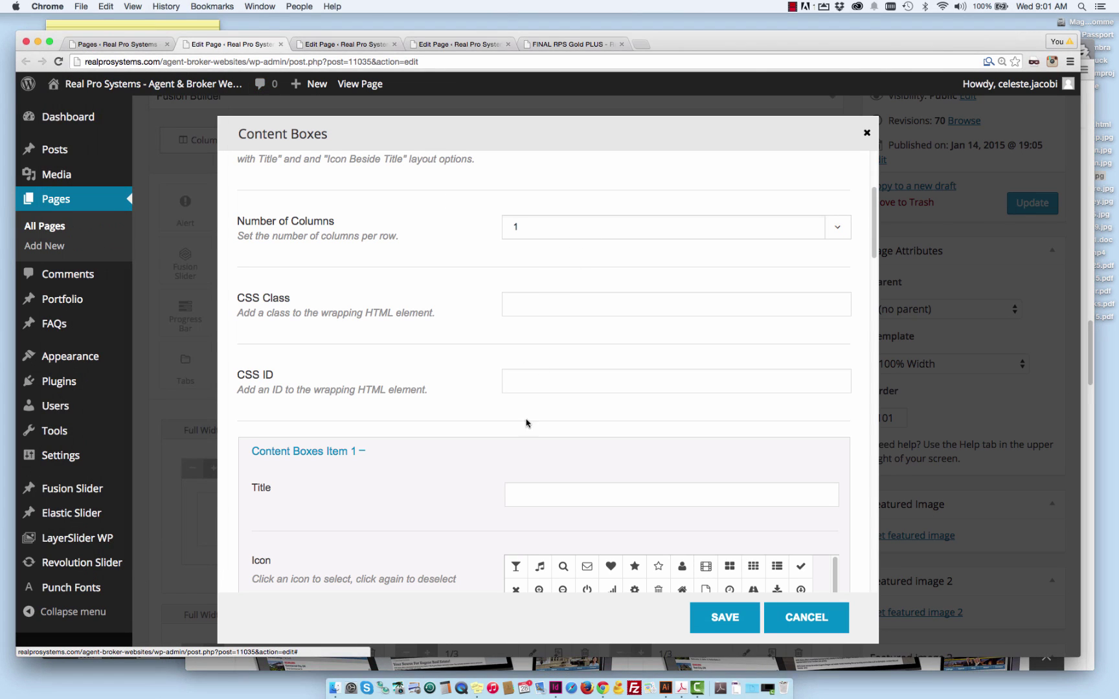
left_click(529, 479)
key("super+v")
scroll(533, 445, "down", 3)
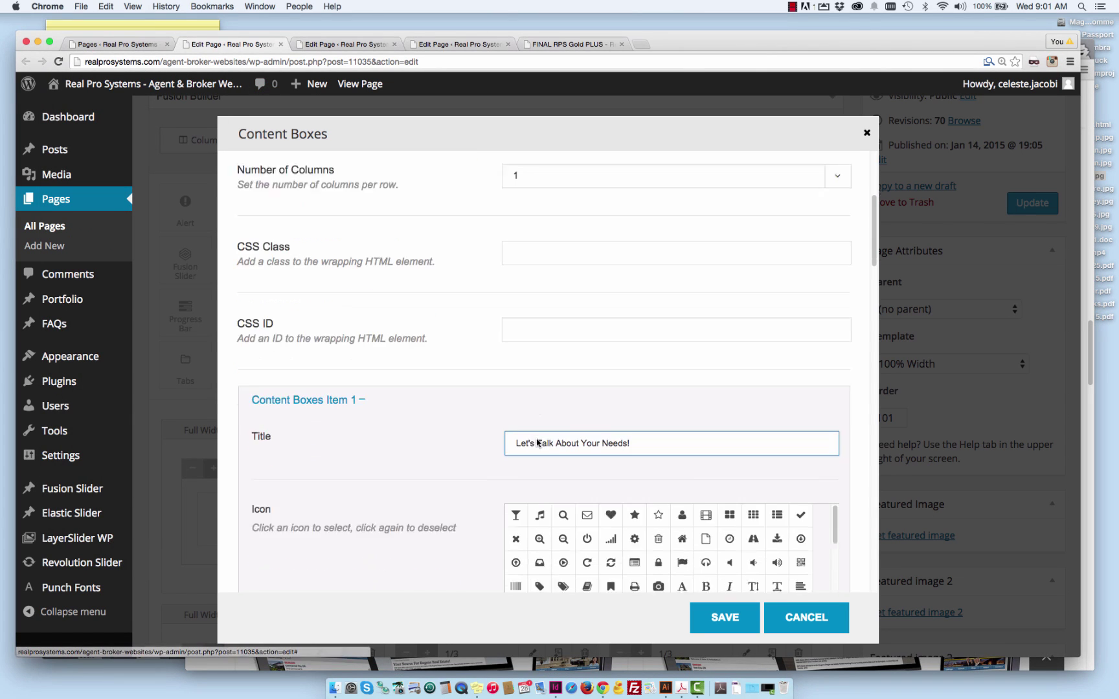
scroll(537, 440, "down", 1)
scroll(480, 445, "down", 2)
scroll(612, 411, "down", 2)
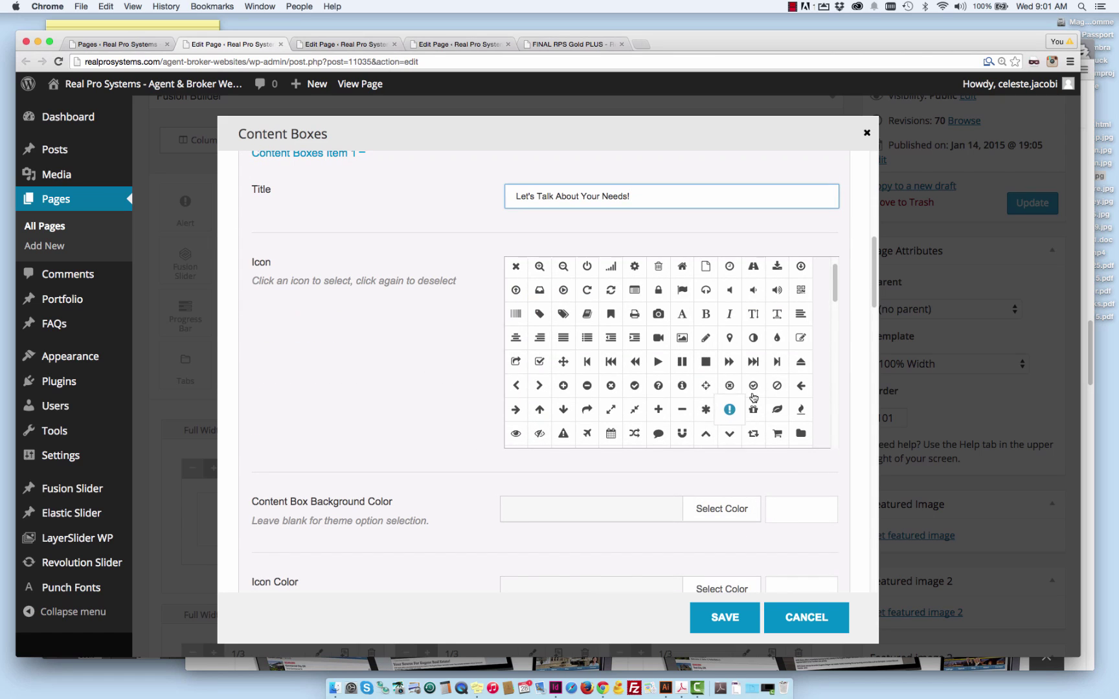
left_click_drag(832, 301, 836, 282)
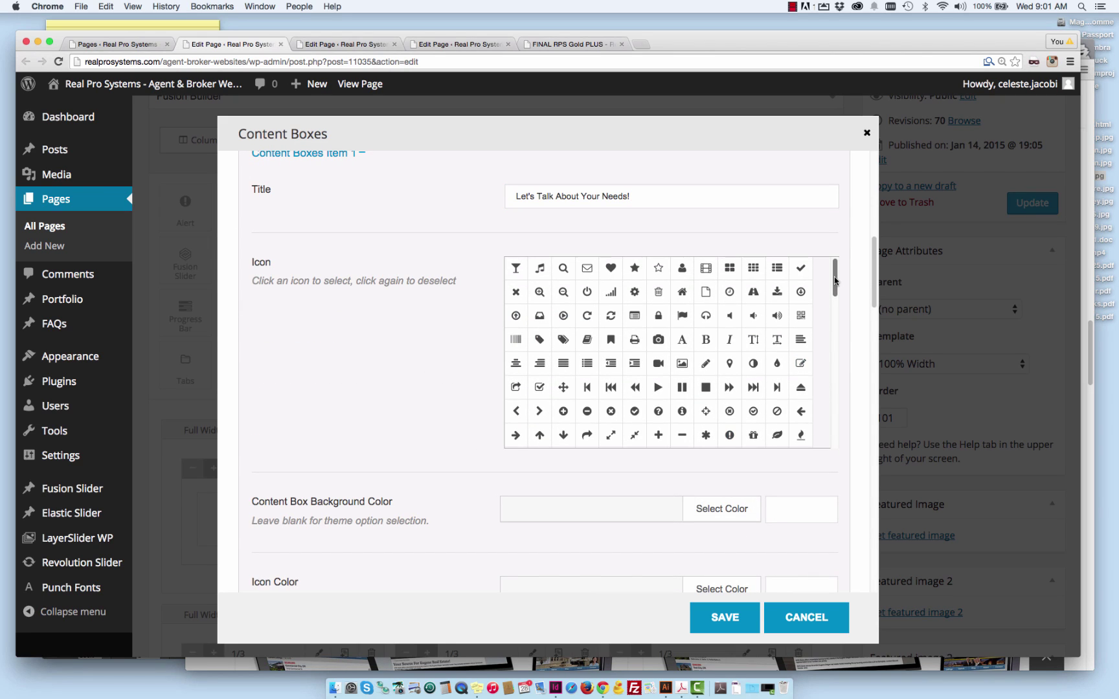
left_click(802, 270)
left_click_drag(835, 273, 833, 303)
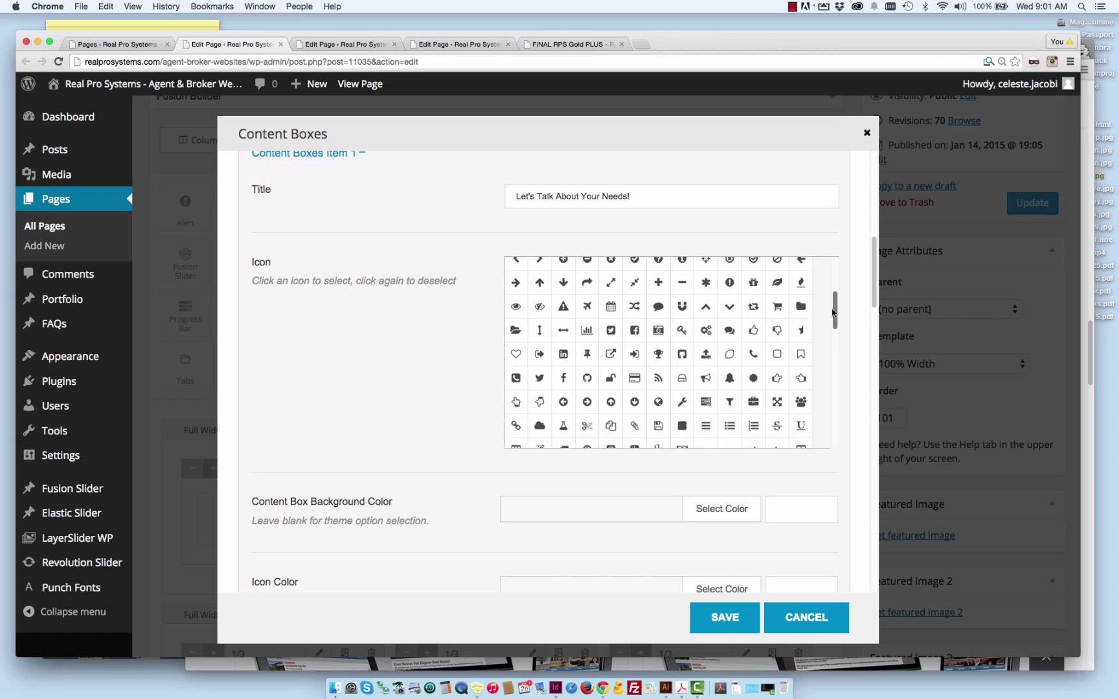
left_click_drag(833, 303, 818, 424)
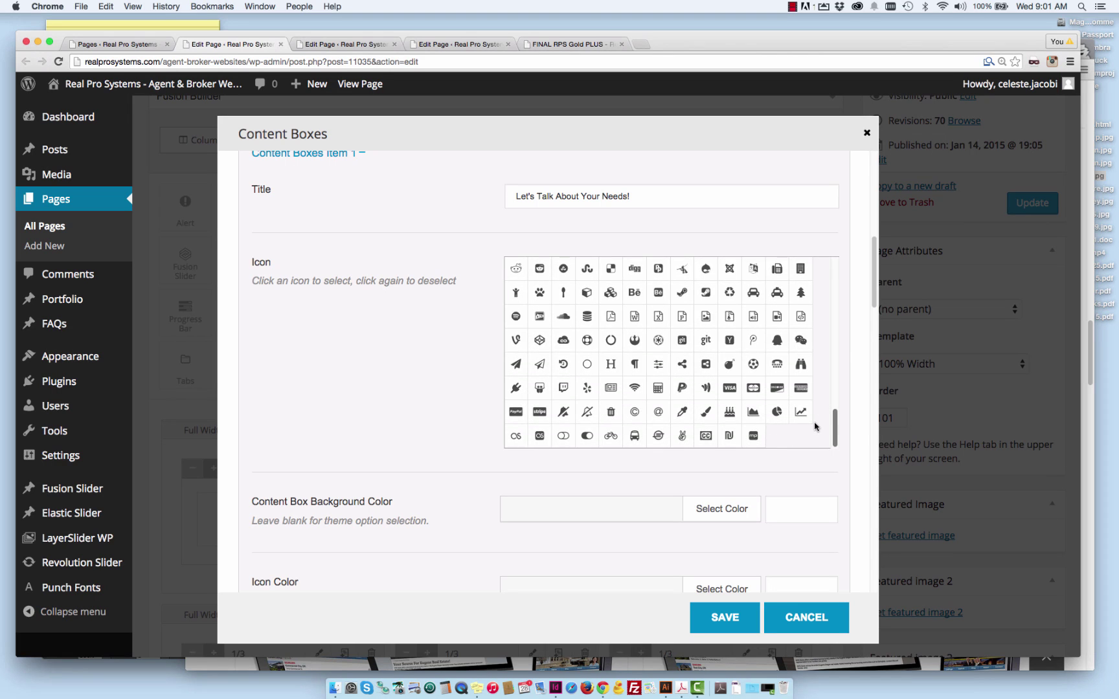
left_click_drag(818, 425, 826, 263)
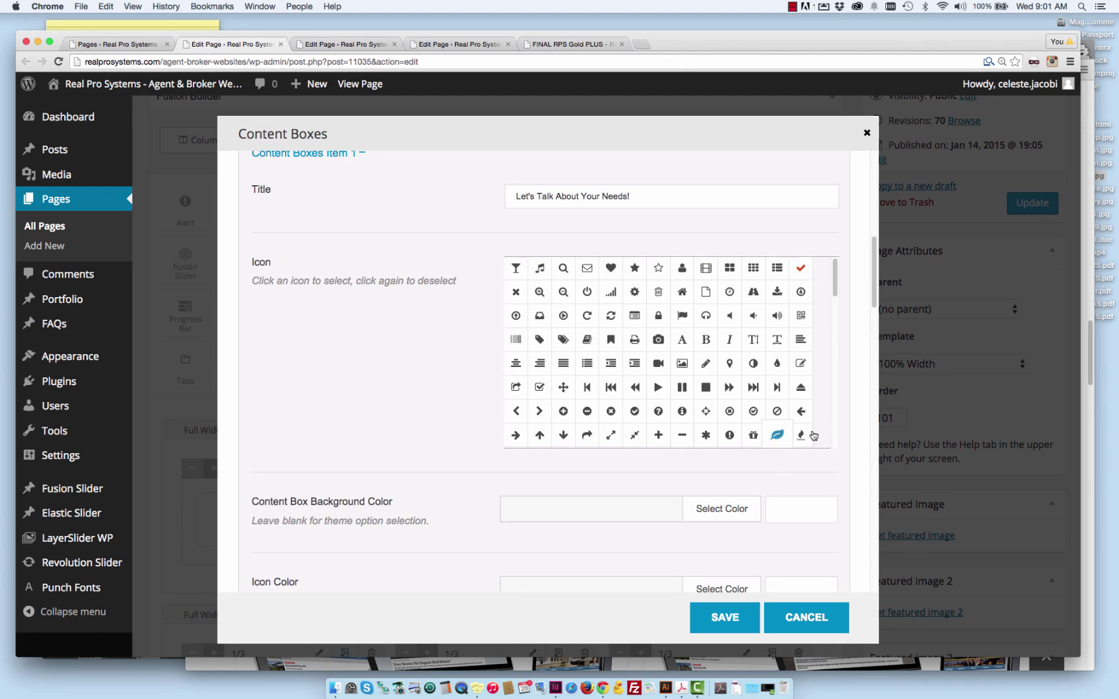
scroll(840, 419, "down", 3)
scroll(840, 420, "down", 2)
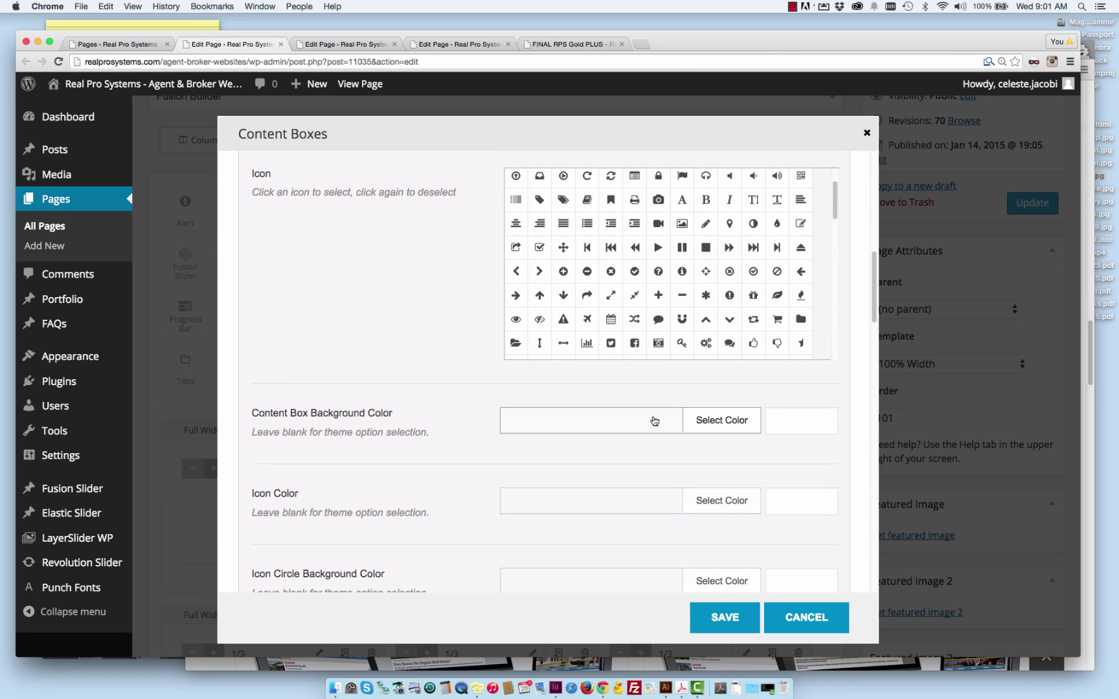
scroll(655, 424, "down", 1)
scroll(648, 403, "down", 1)
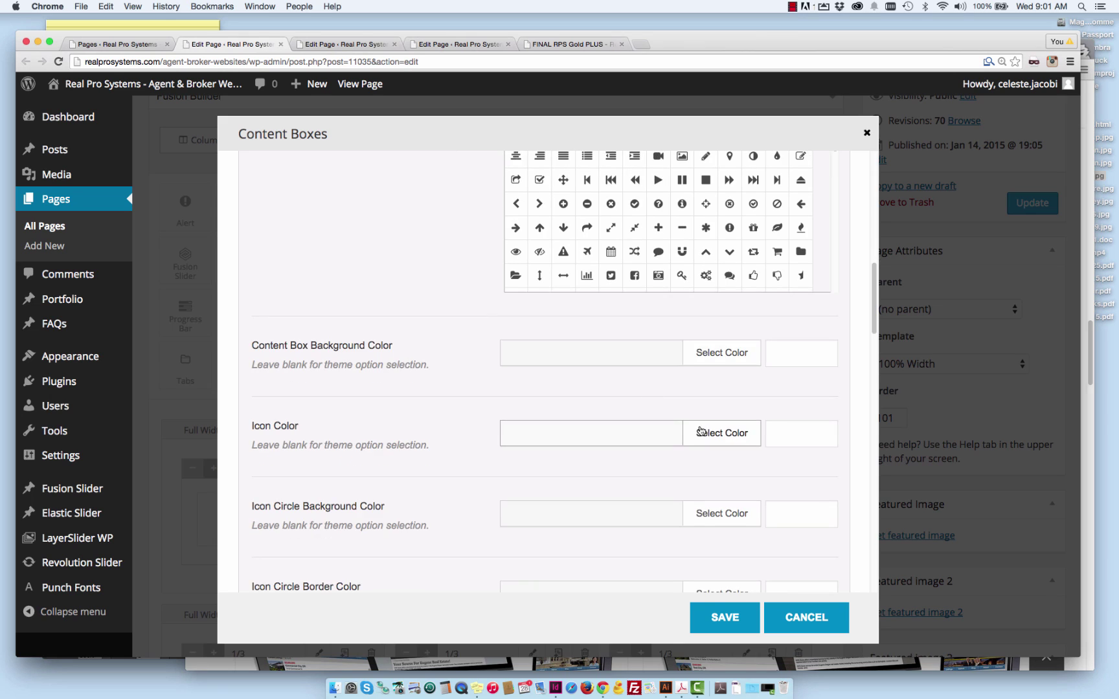
scroll(647, 403, "down", 1)
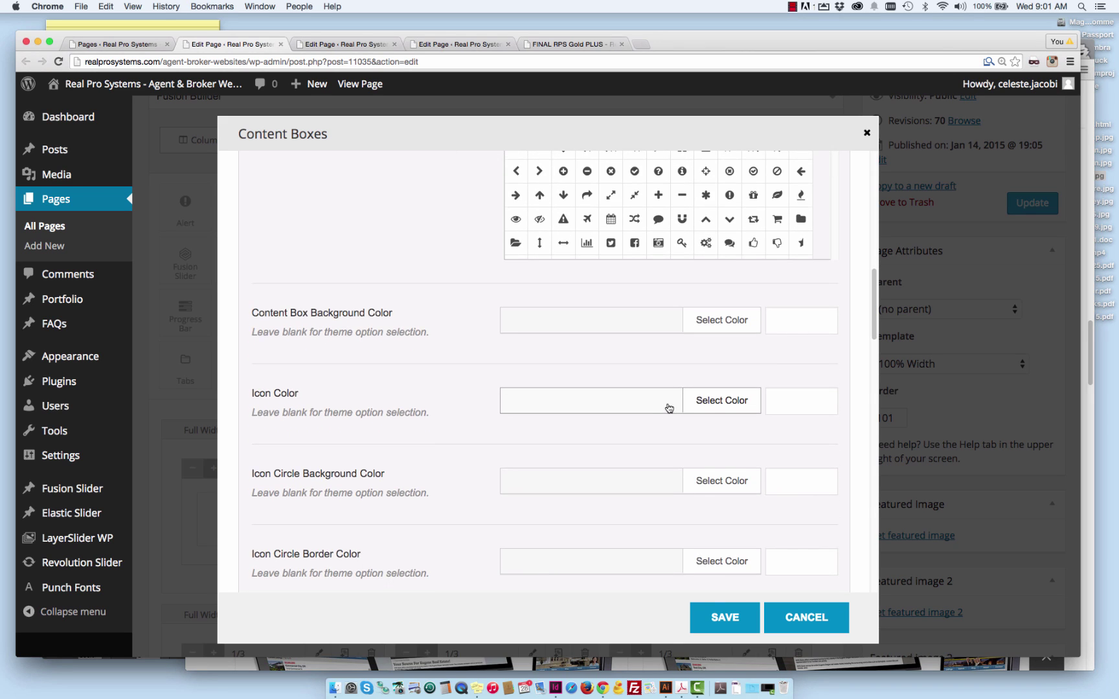
scroll(652, 406, "down", 2)
scroll(645, 380, "down", 1)
scroll(638, 420, "down", 1)
scroll(629, 437, "down", 1)
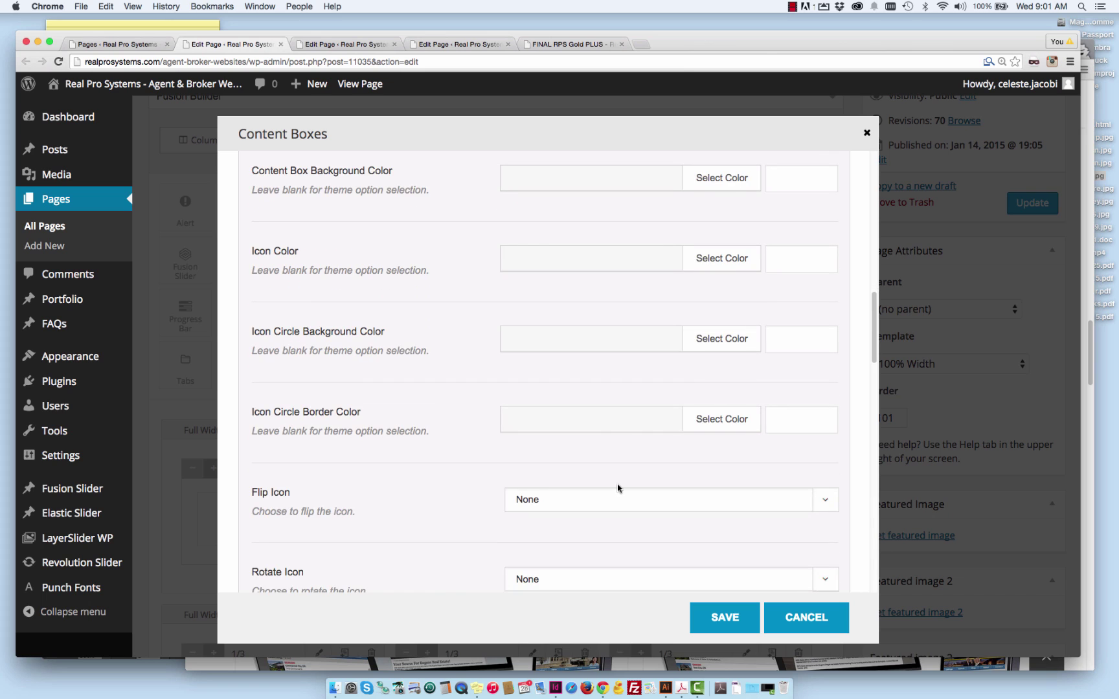
scroll(620, 485, "down", 1)
scroll(647, 452, "down", 1)
scroll(619, 490, "down", 1)
scroll(637, 460, "down", 1)
scroll(639, 460, "down", 1)
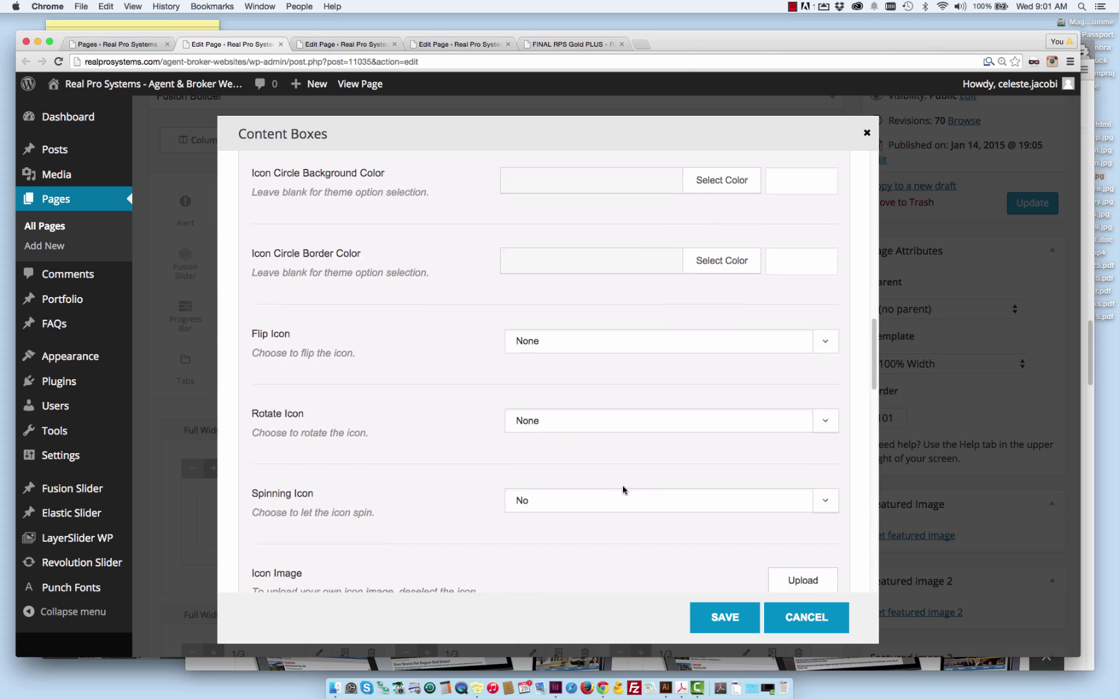
scroll(622, 489, "down", 1)
scroll(622, 493, "down", 2)
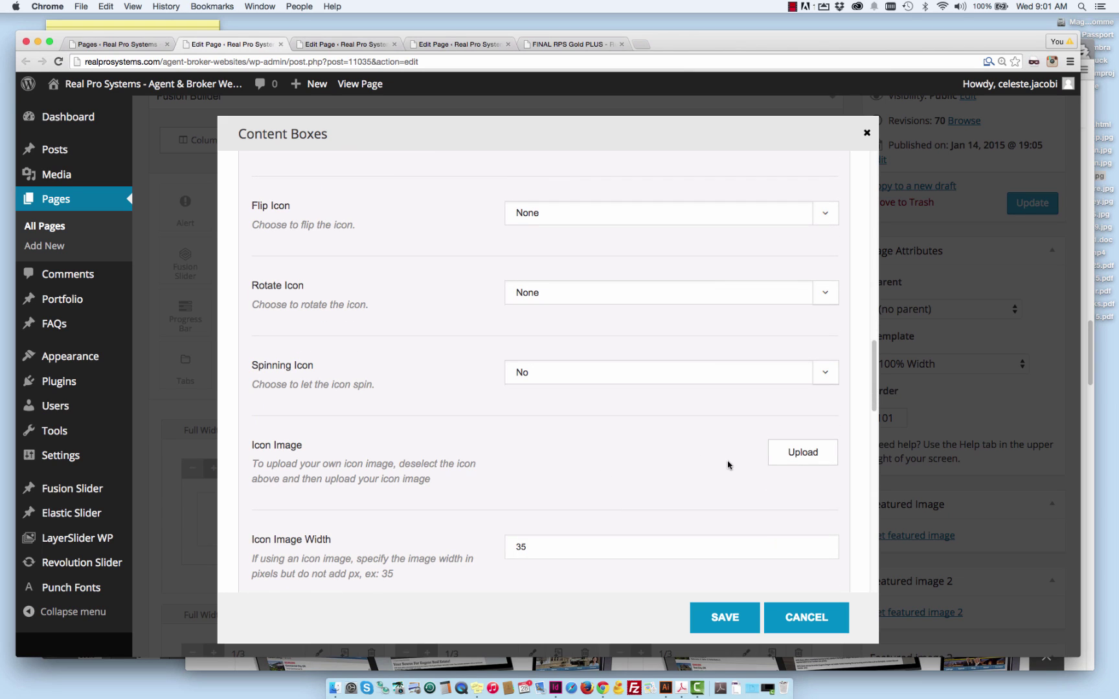
scroll(721, 461, "down", 1)
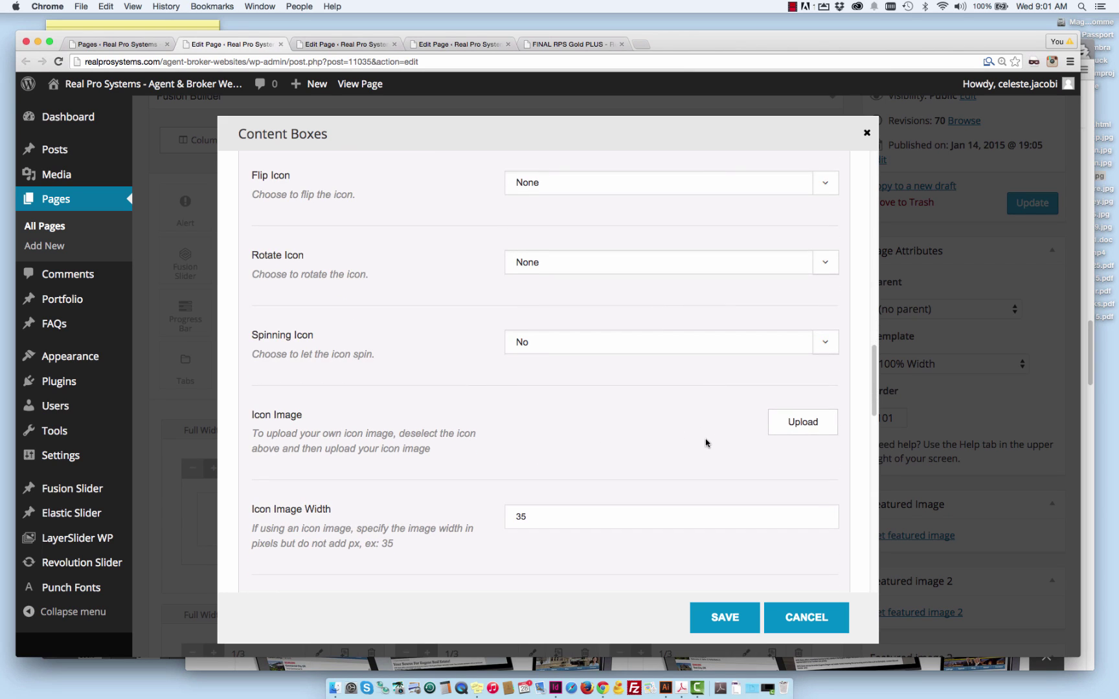
scroll(722, 433, "down", 1)
scroll(722, 434, "down", 2)
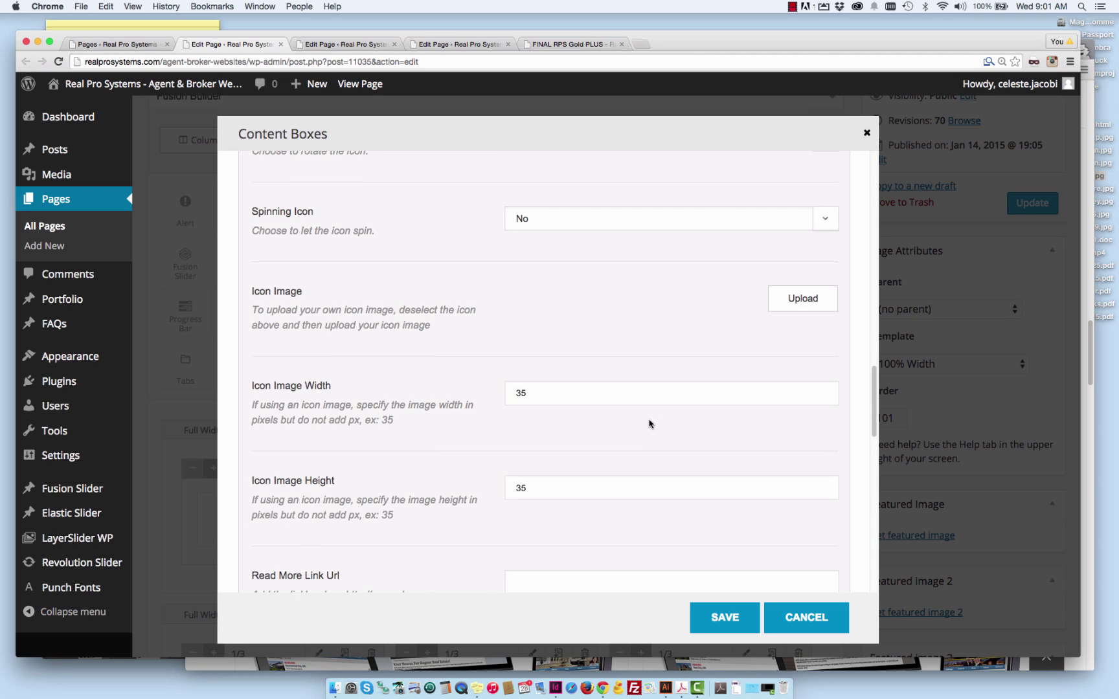
scroll(647, 429, "down", 2)
scroll(630, 437, "down", 1)
scroll(616, 450, "down", 2)
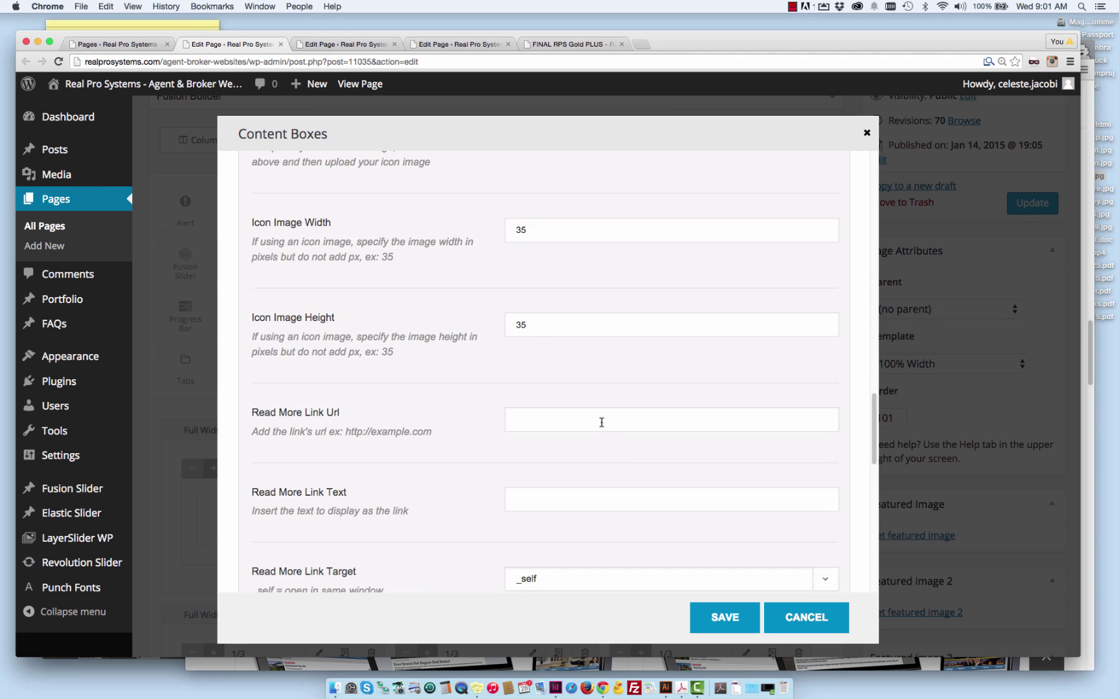
scroll(602, 422, "down", 1)
scroll(602, 422, "down", 1)
scroll(602, 423, "down", 1)
scroll(603, 426, "down", 1)
scroll(642, 424, "down", 2)
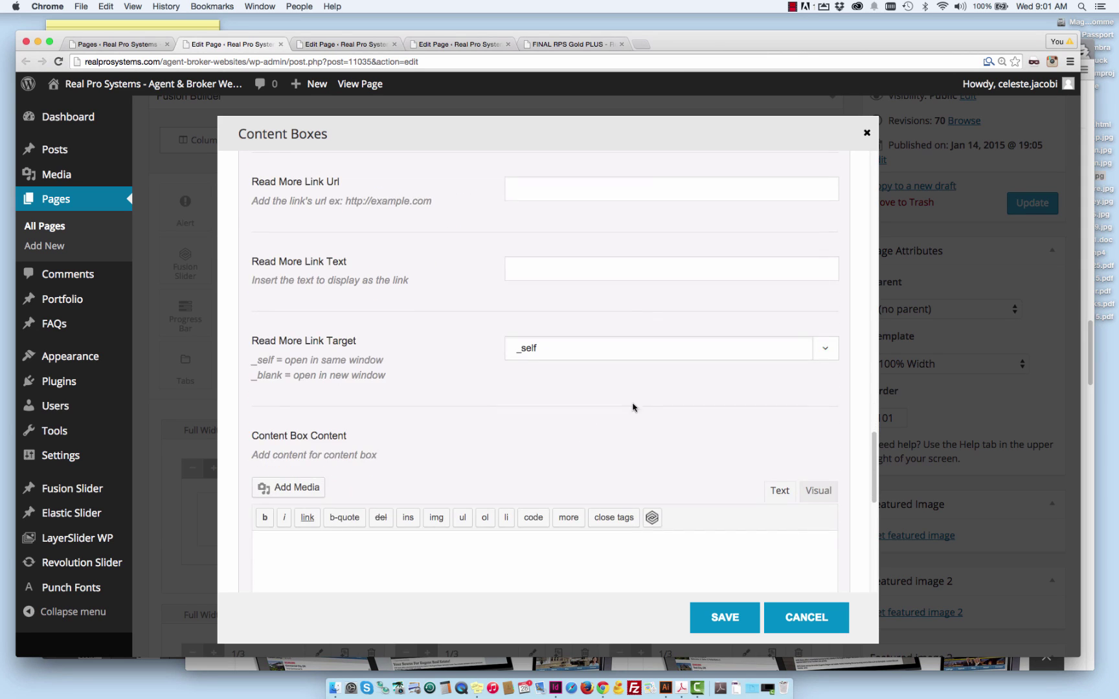
scroll(687, 424, "down", 1)
scroll(685, 424, "down", 2)
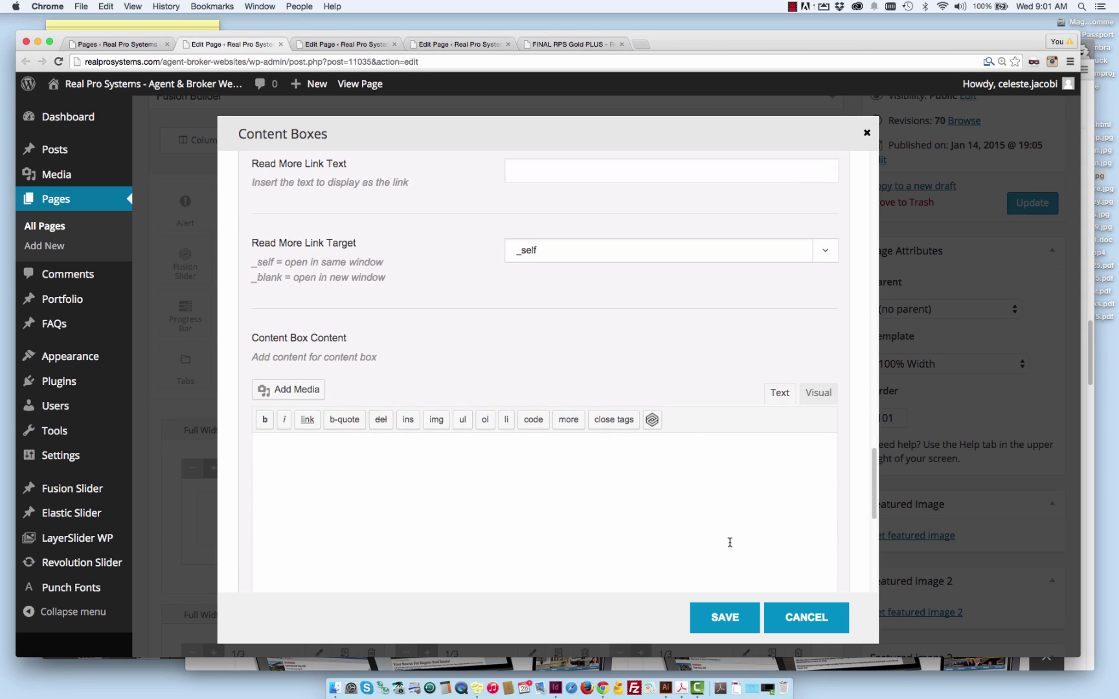
scroll(792, 417, "down", 2)
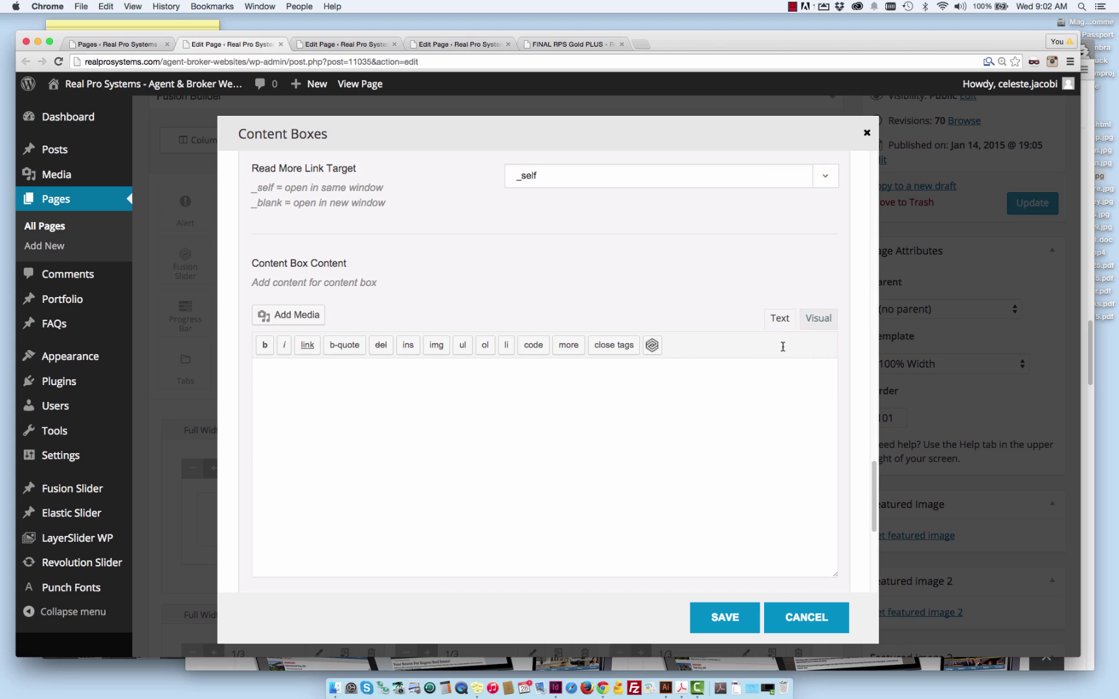
left_click(816, 319)
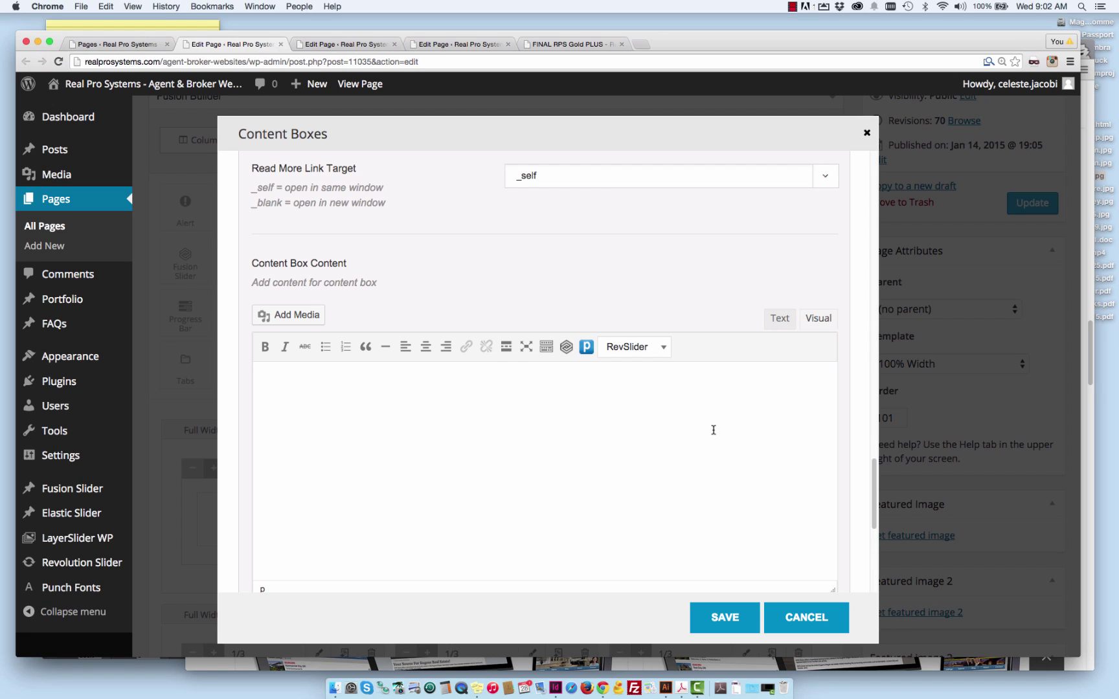
left_click(775, 320)
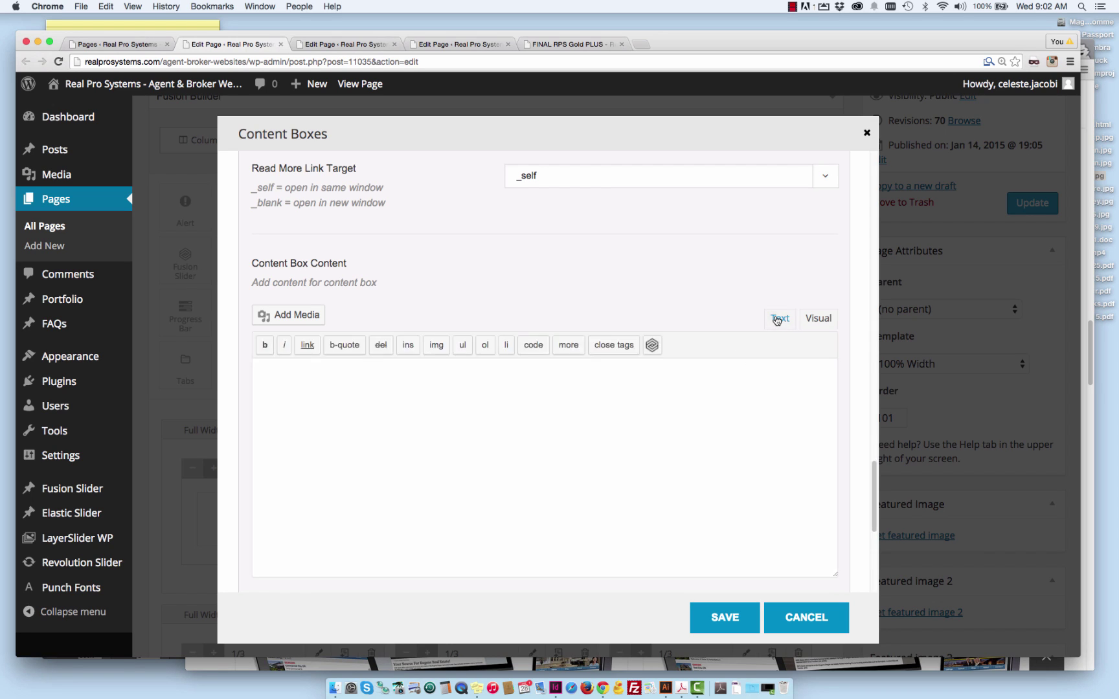
left_click(810, 320)
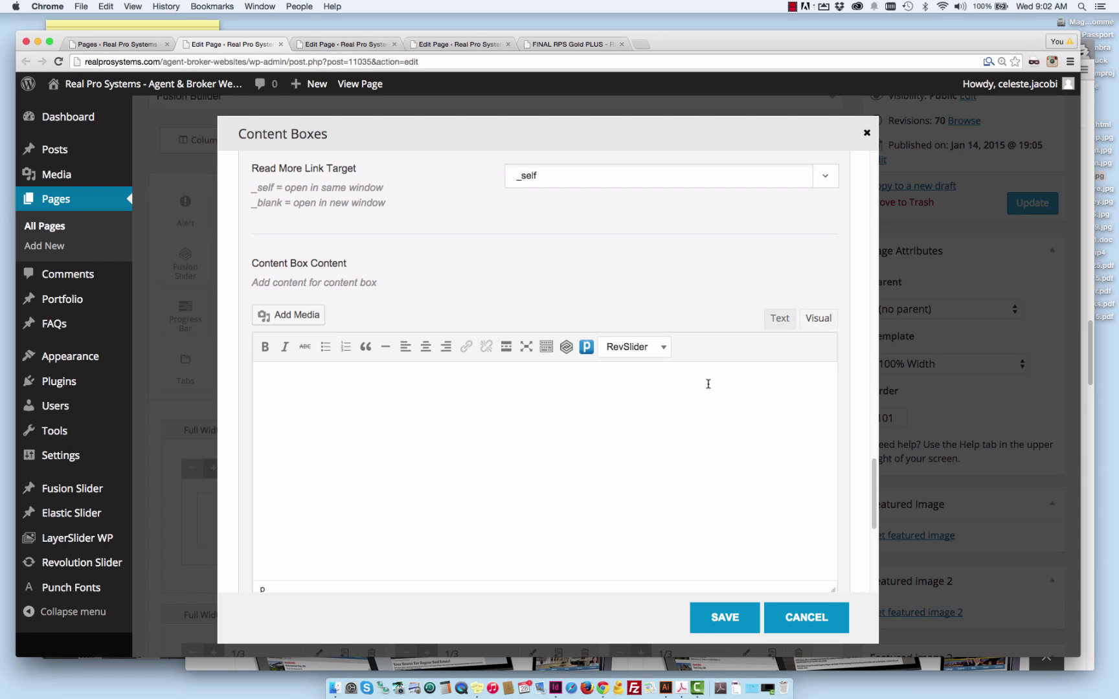
left_click(775, 323)
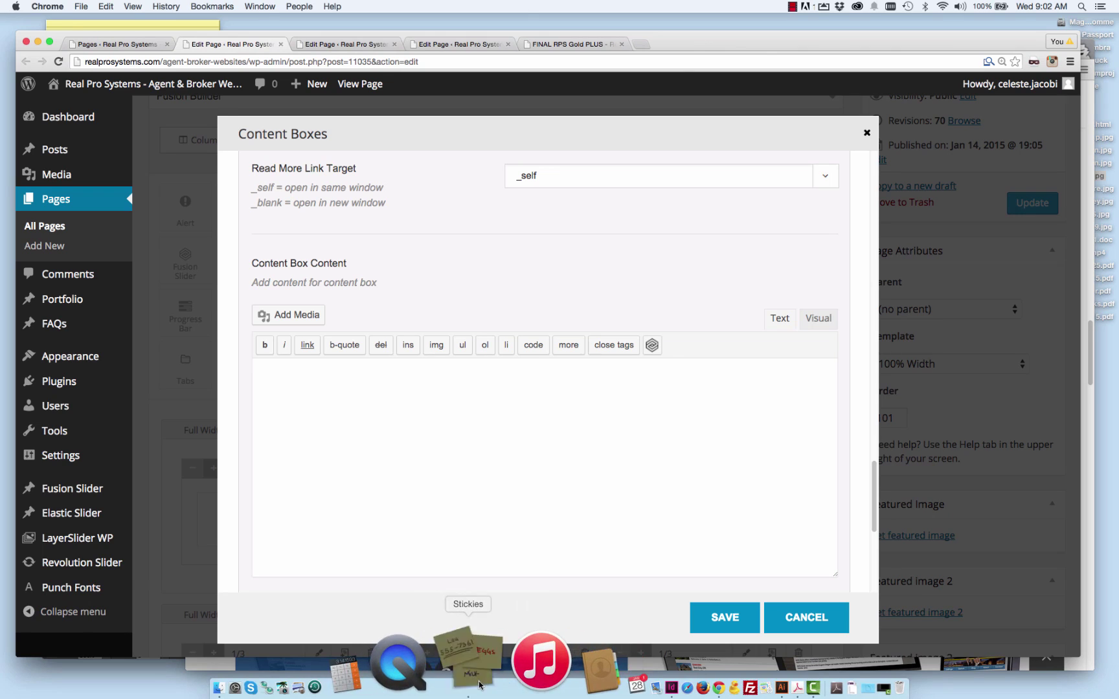
- Copy the lead form HTML from the sticky note and paste it into the content box's Text editor
left_click(435, 663)
left_click(148, 143)
key("super+a")
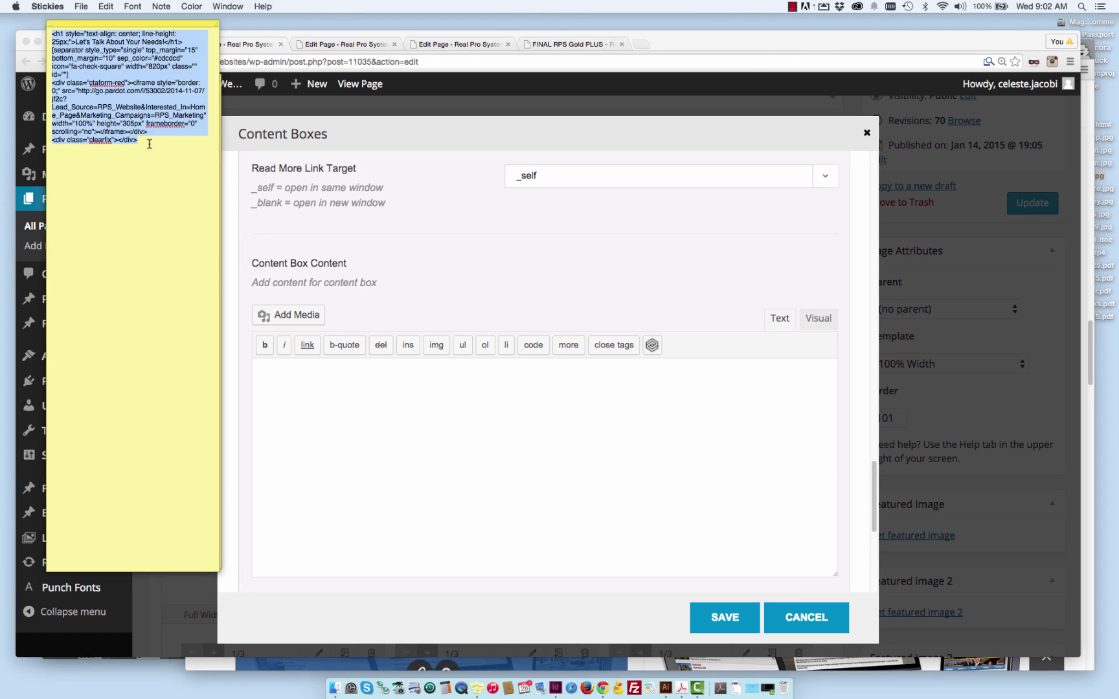
left_click(816, 325)
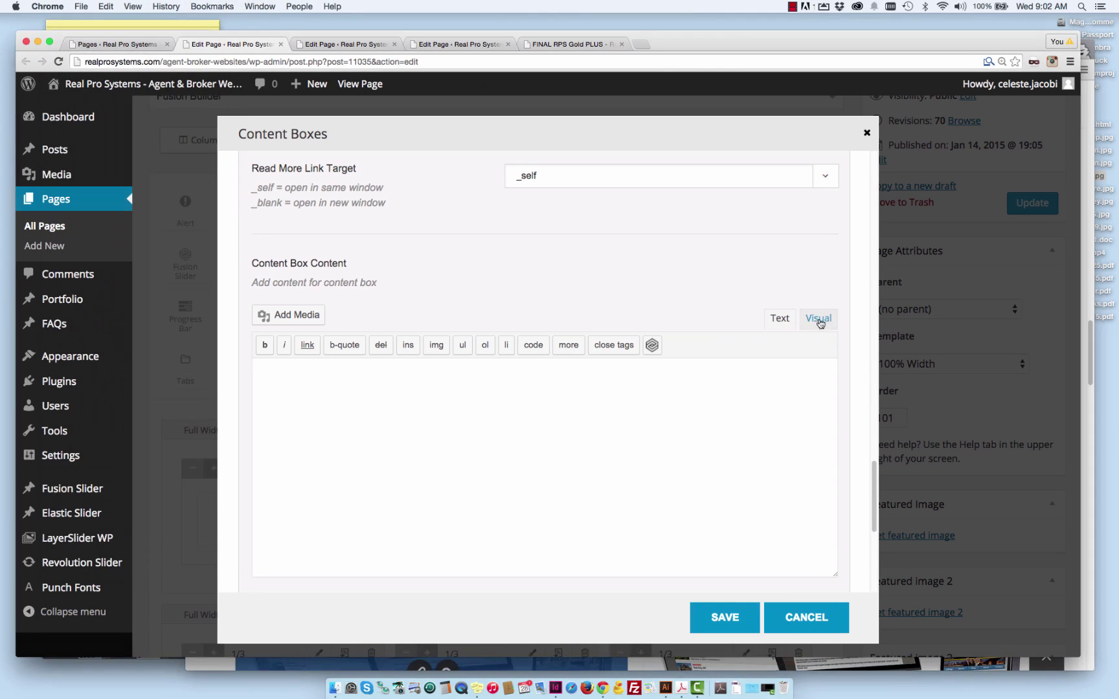
left_click(787, 365)
type("<h1 style=\"text-align: center; line-height:25px;\">Let's Talk About Your Needs!</h1> [separator style_type=\"single\" top_margin=\"15\" bottom_margin=\"10\" sep_color=\"#cdcdcd\" icon=\"fa-check-square\" width=\"820px\" class=\"\" id=\"\"] <div class=\"ctaform-red\"><iframe style=\"border: 0;\" src=\"http://go.pardot.com/l/53002/2014-11-07/jf2c?Lead_Source=RPS_Website&Interested_In=Home_Page&Marketing_Campaigns=RPS_Marketing\" width=\"100%\" height=\"305px\" frameborder=\"0\" scrolling=\"no\"></iframe></div> <div class=\"clearfix\"></div>")
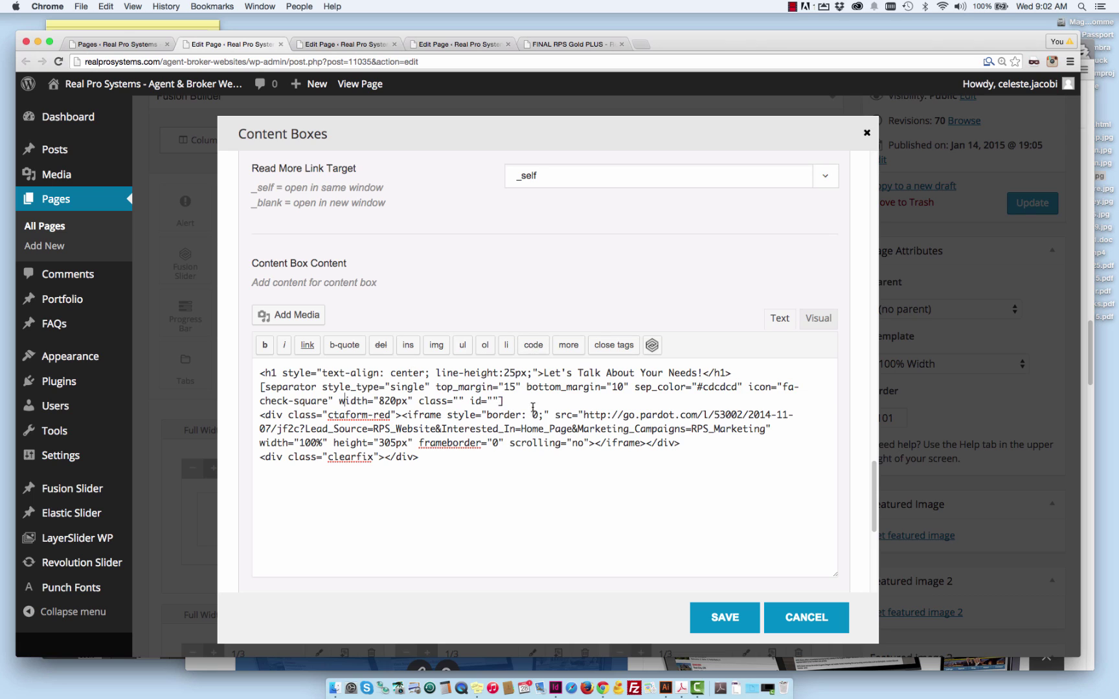
- Review the pasted separator code and preview the 'Let's Talk About Your Needs!' heading in Visual mode
left_click_drag(533, 408, 272, 372)
left_click_drag(526, 403, 261, 372)
left_click(313, 373)
left_click(818, 318)
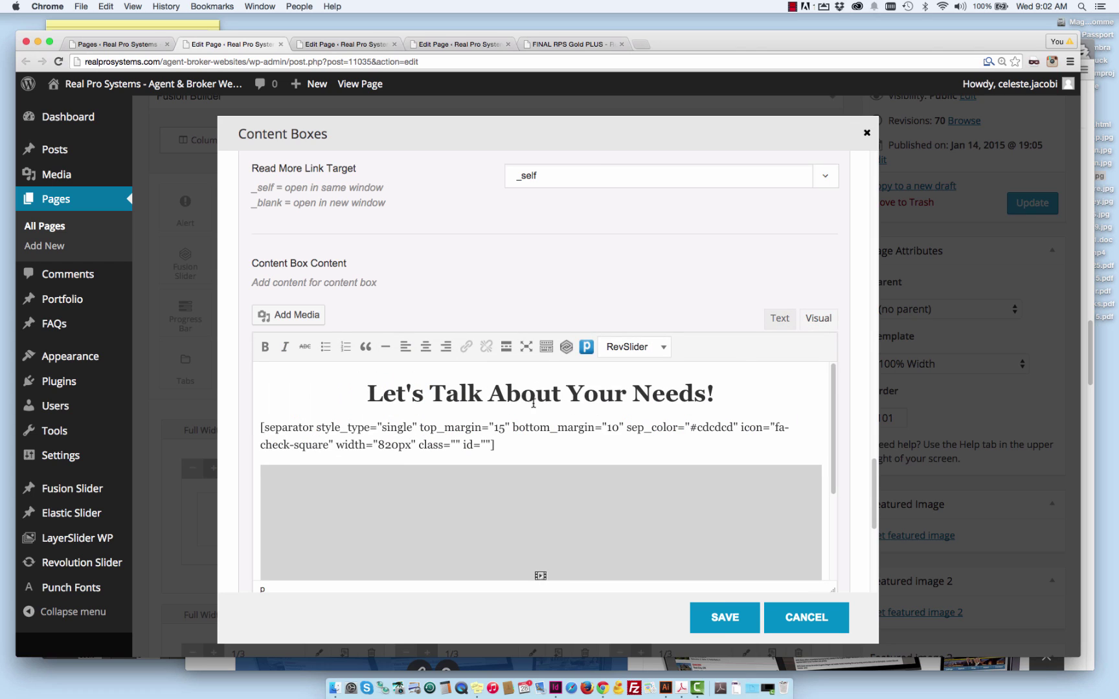
left_click_drag(343, 393, 695, 402)
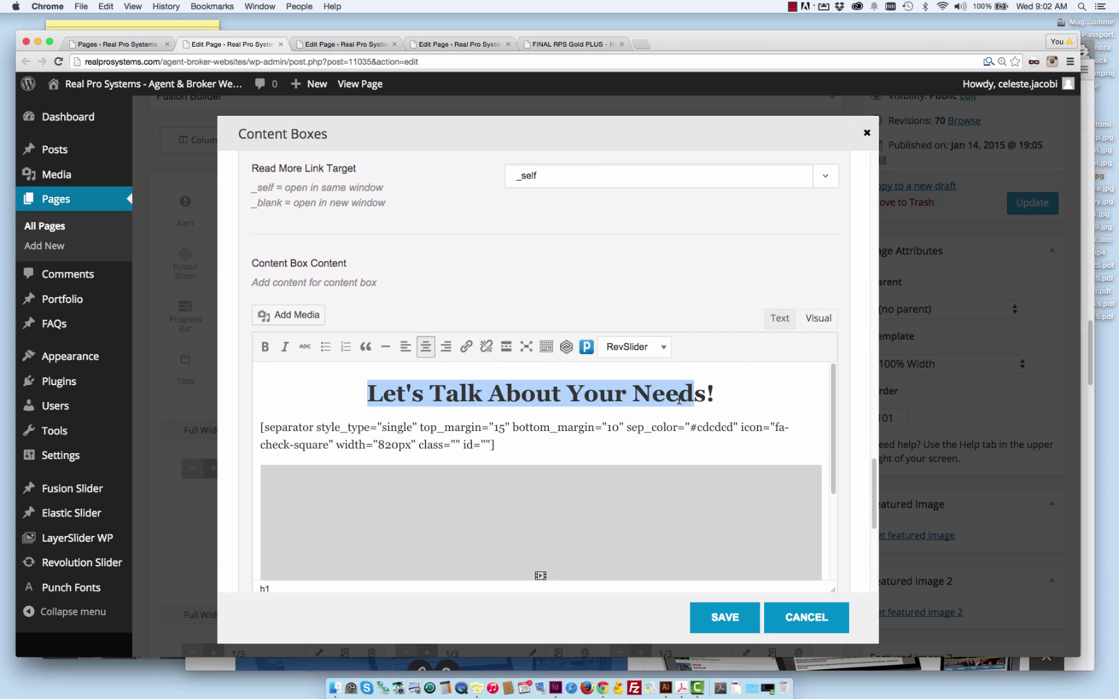
left_click(740, 400)
scroll(717, 399, "up", 2)
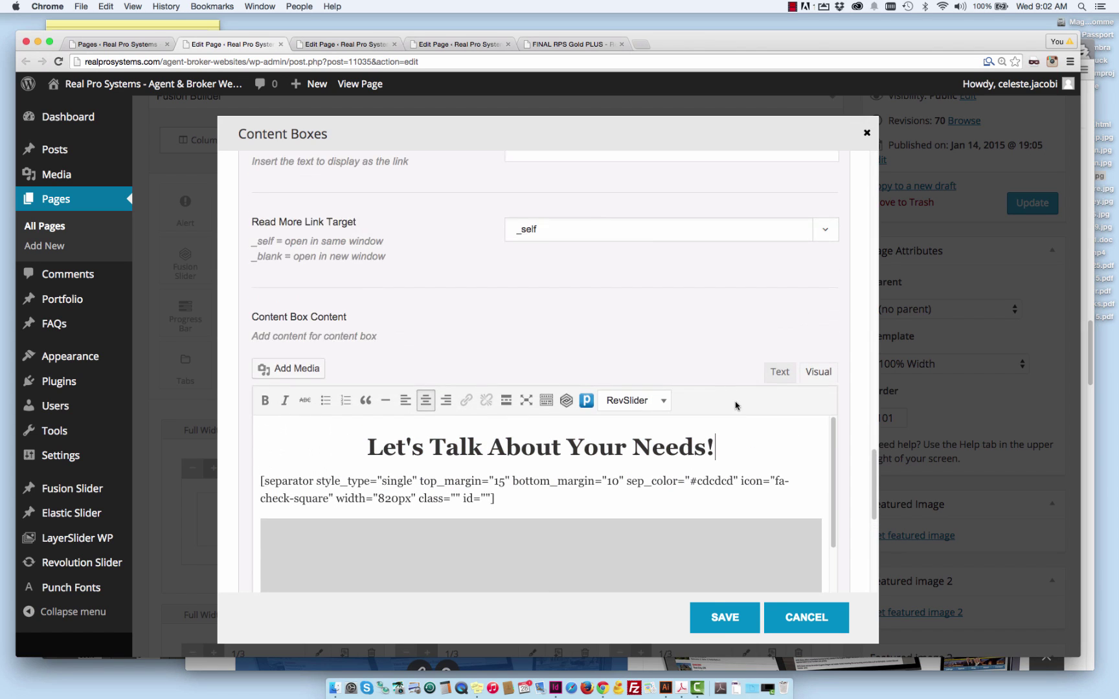
scroll(696, 398, "up", 2)
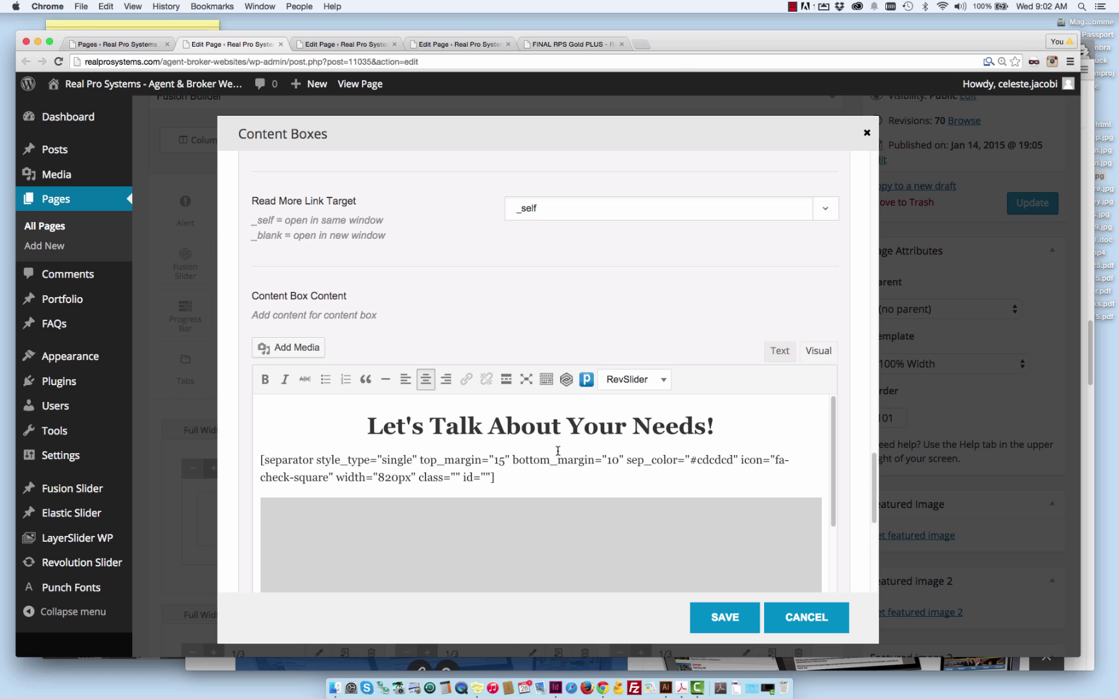
left_click(482, 475)
scroll(618, 323, "down", 1)
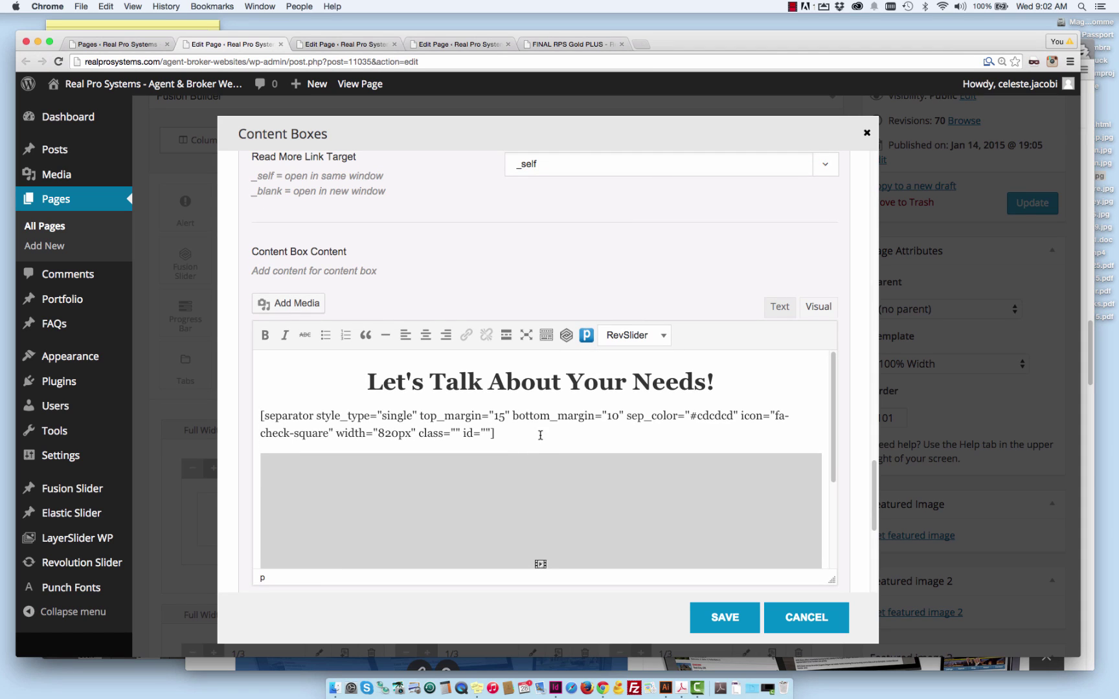
- Look through the media library, RevSlider and Fusion shortcode choosers without inserting anything
left_click(299, 303)
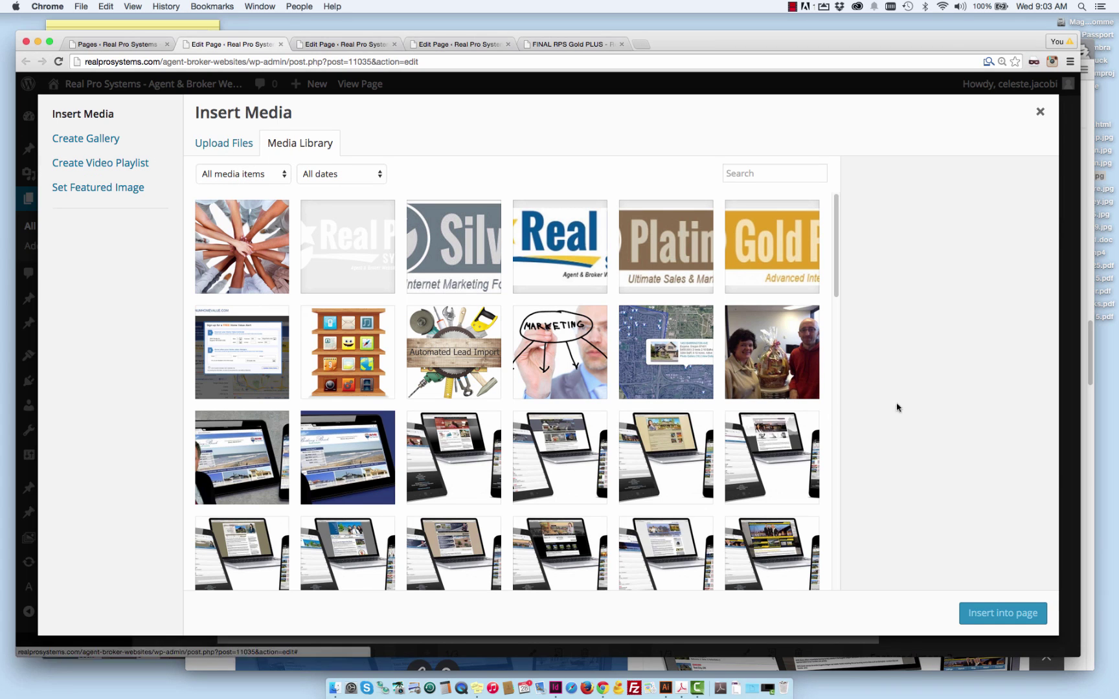
left_click(1040, 111)
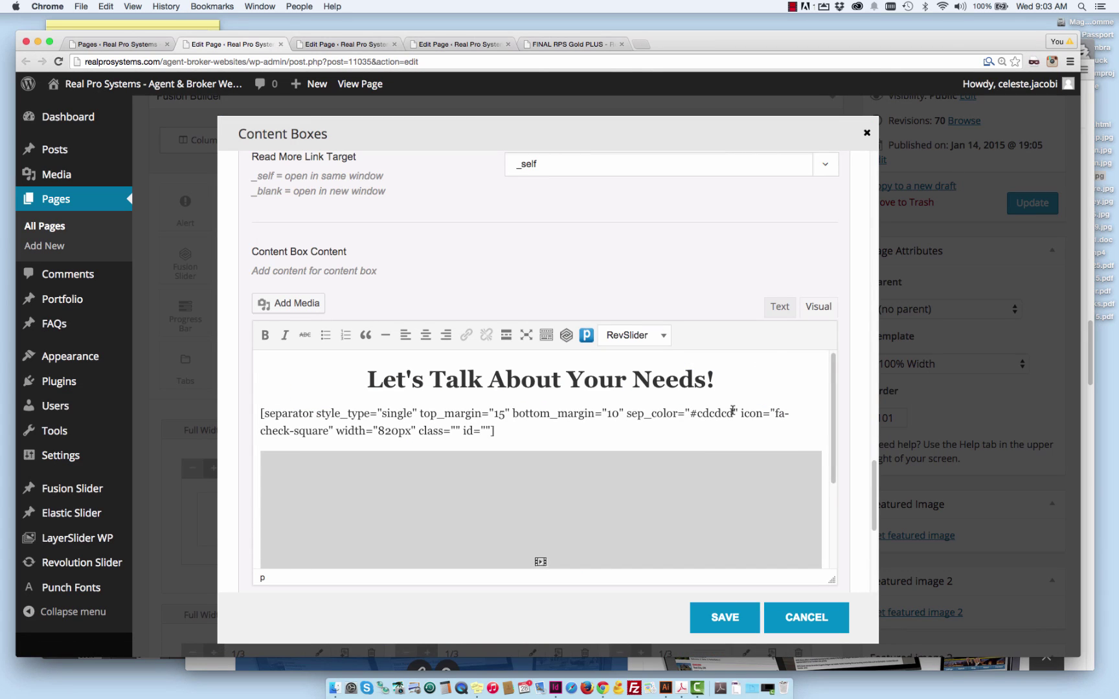
scroll(732, 409, "down", 1)
scroll(732, 410, "up", 2)
scroll(845, 339, "down", 1)
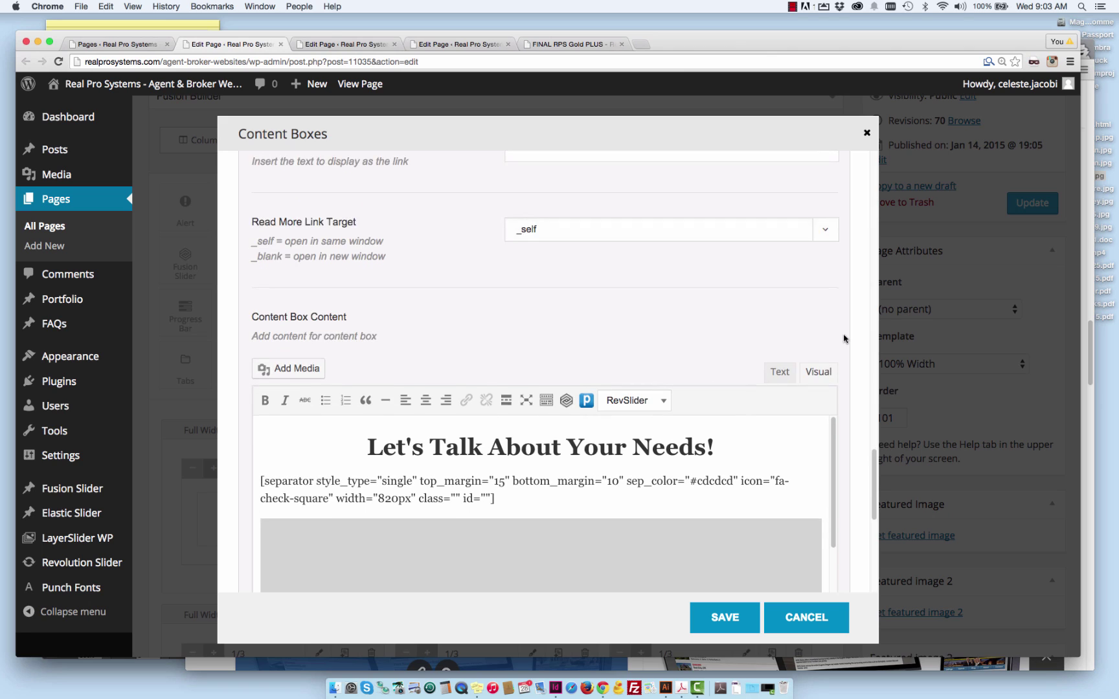
scroll(844, 340, "down", 2)
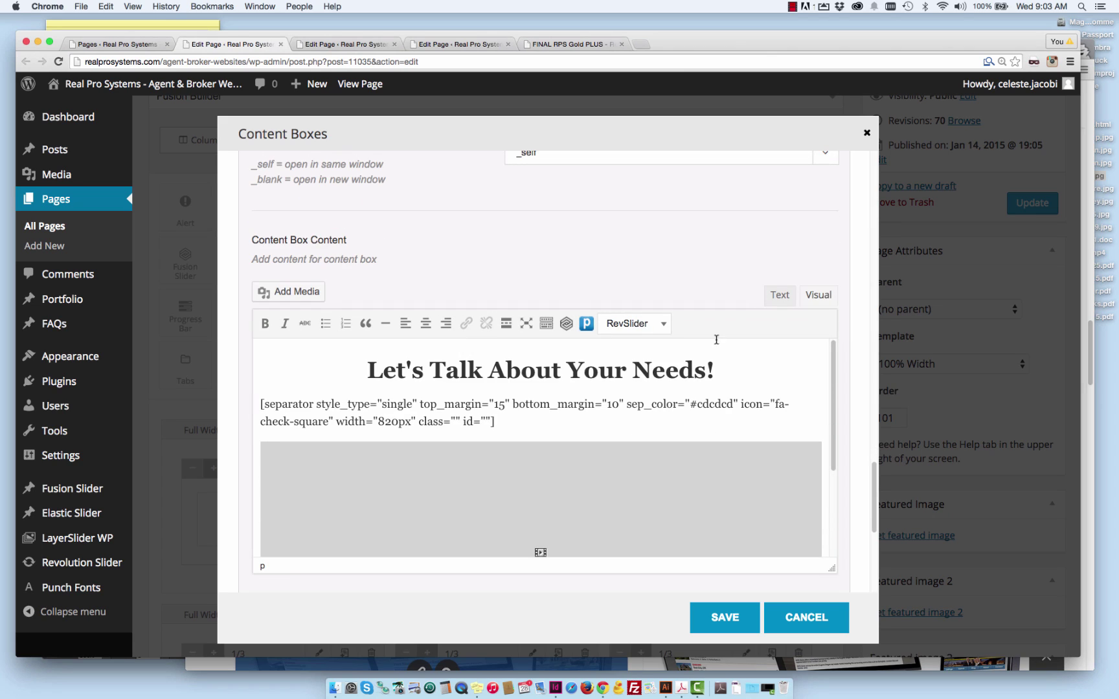
left_click(654, 327)
left_click(654, 282)
left_click(567, 324)
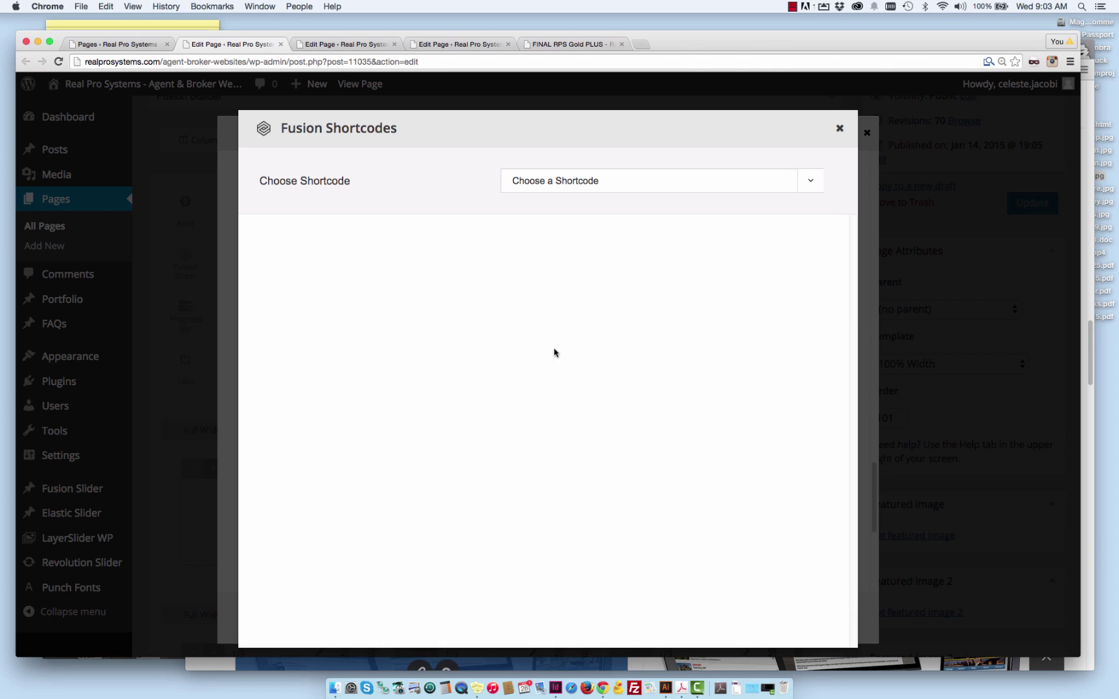
left_click(785, 195)
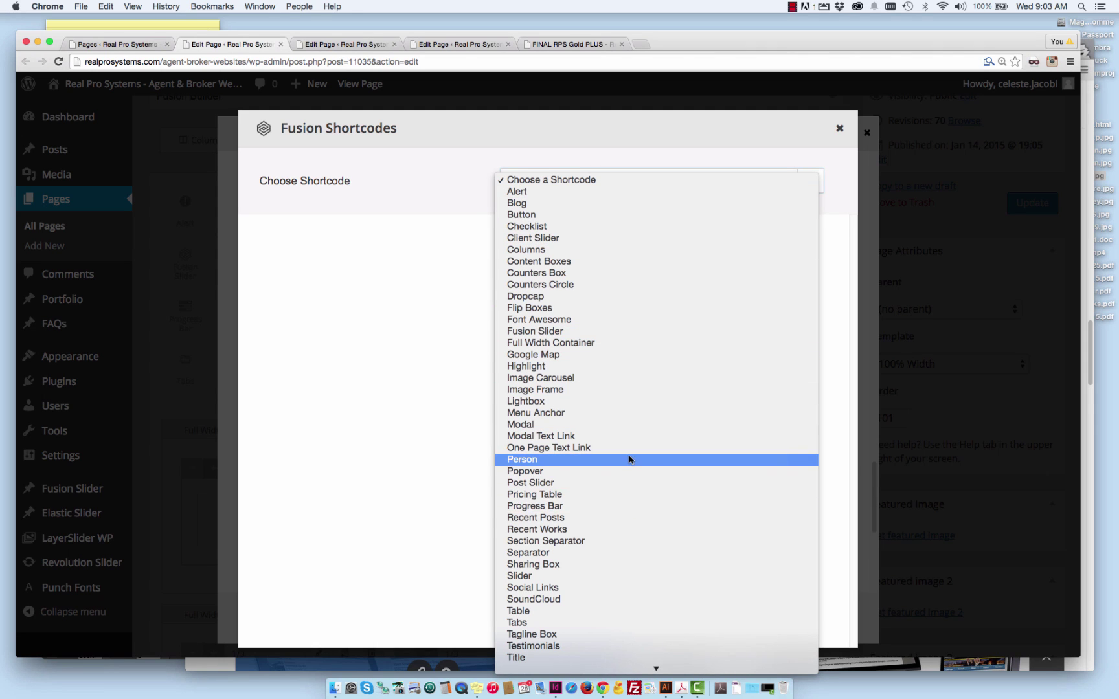
left_click(439, 505)
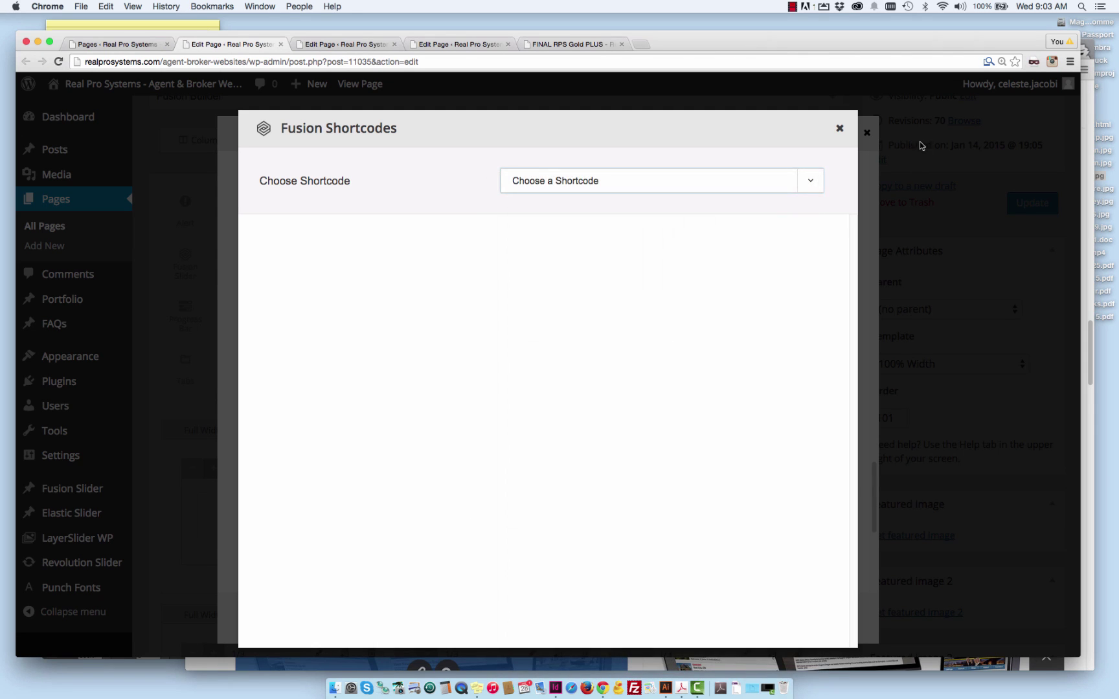
left_click(840, 129)
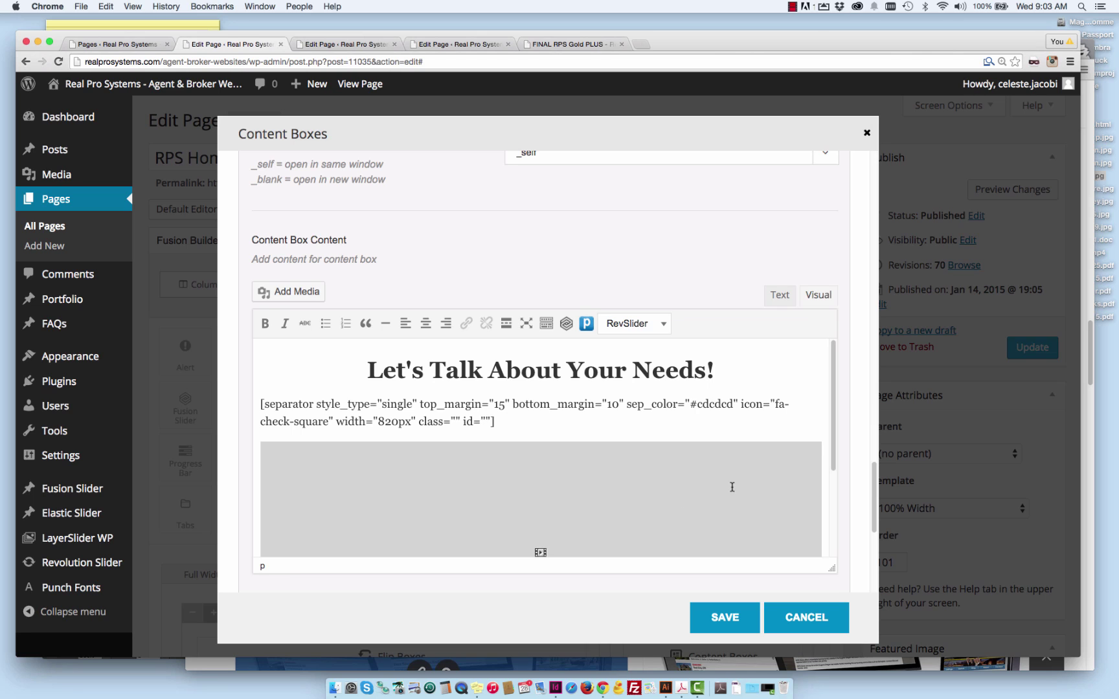
scroll(731, 487, "up", 1)
scroll(733, 479, "down", 2)
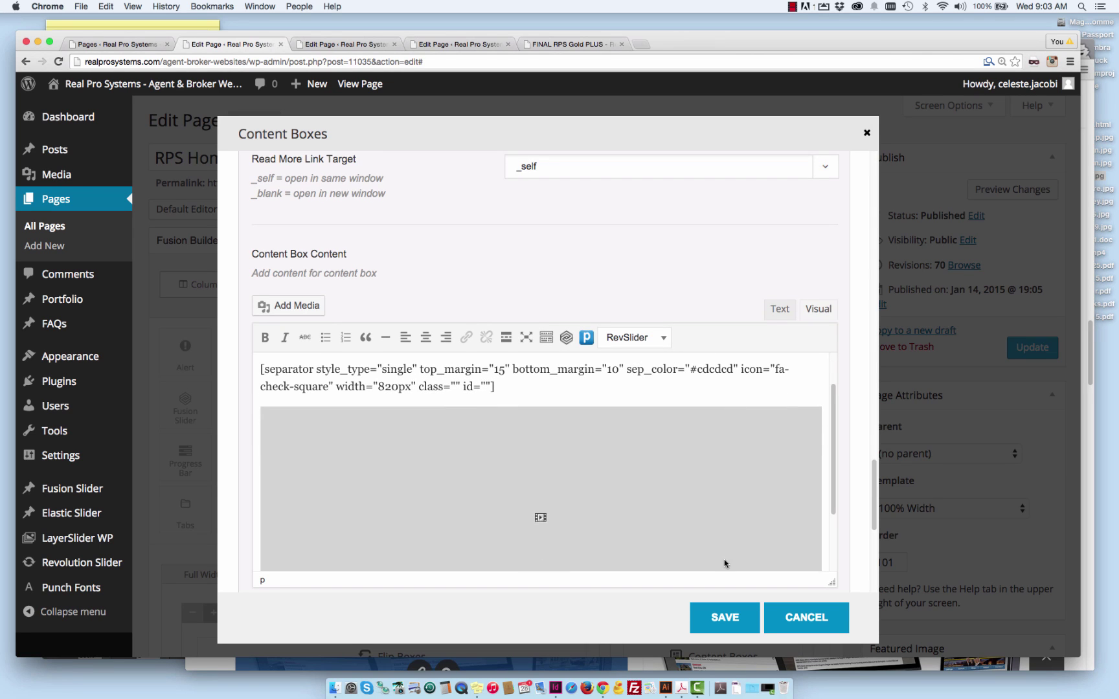
- Save the content box and preview the page, checking the 'Let's Talk About Your Needs!' heading beside the flip boxes
left_click(724, 617)
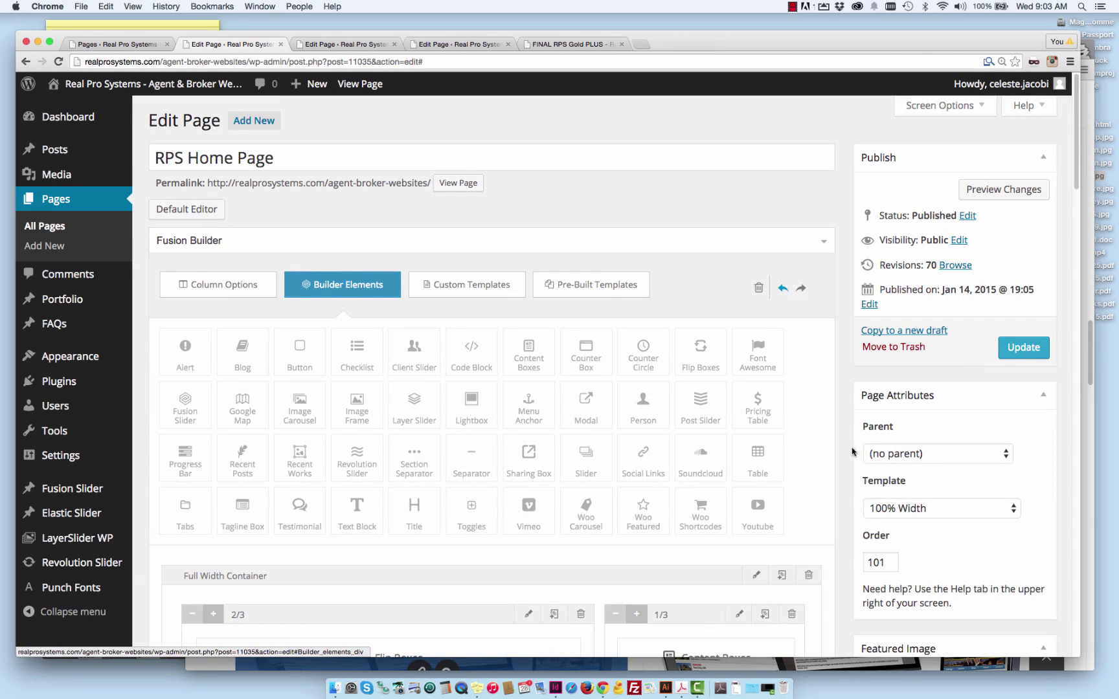
left_click(1005, 190)
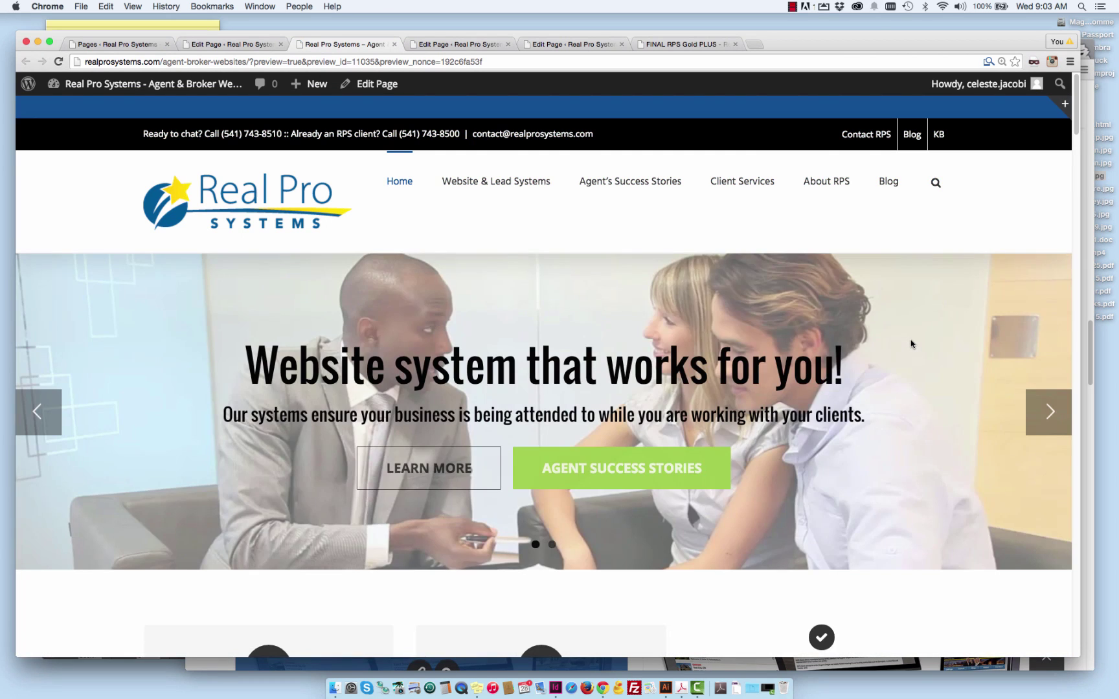
scroll(911, 344, "down", 5)
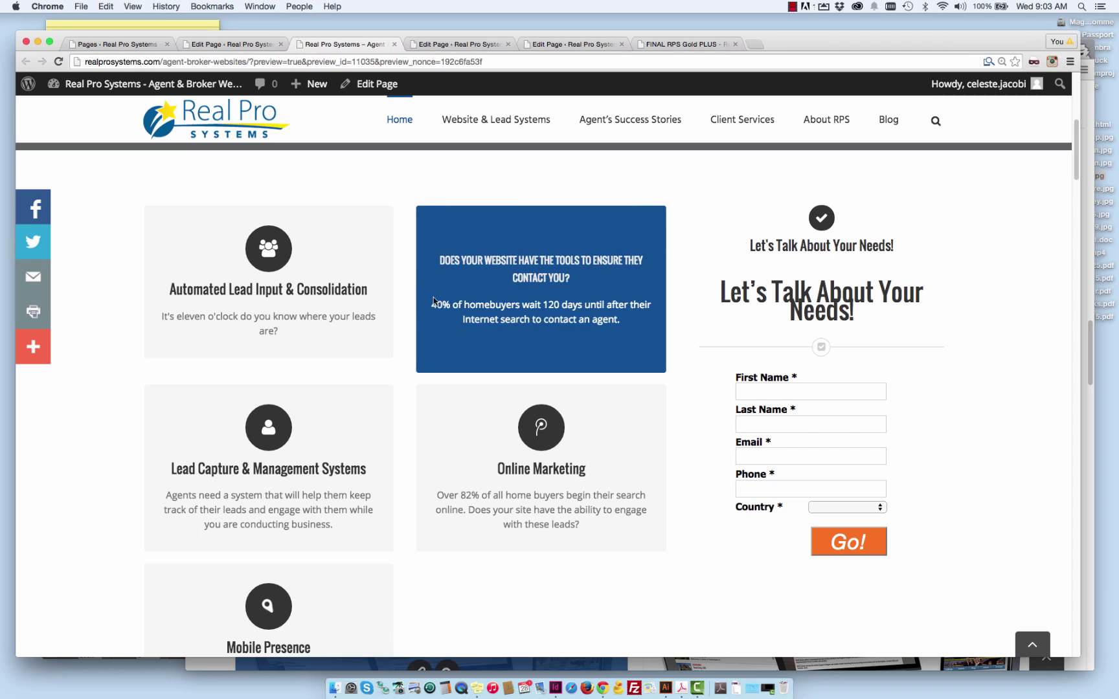
scroll(267, 280, "down", 1)
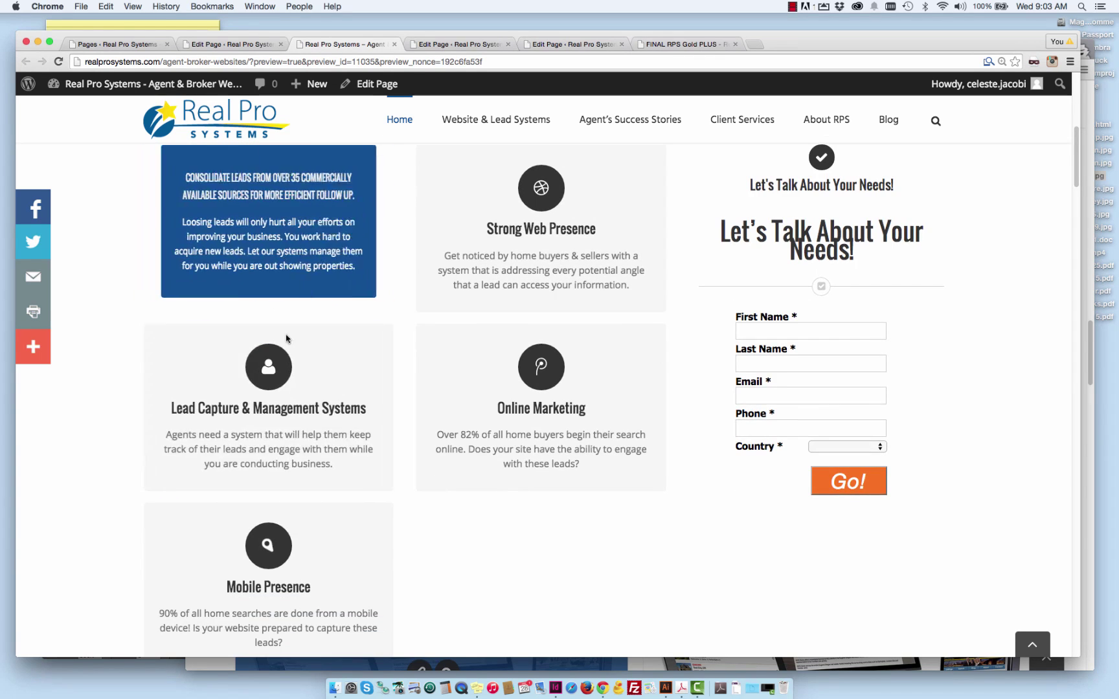
scroll(288, 344, "up", 2)
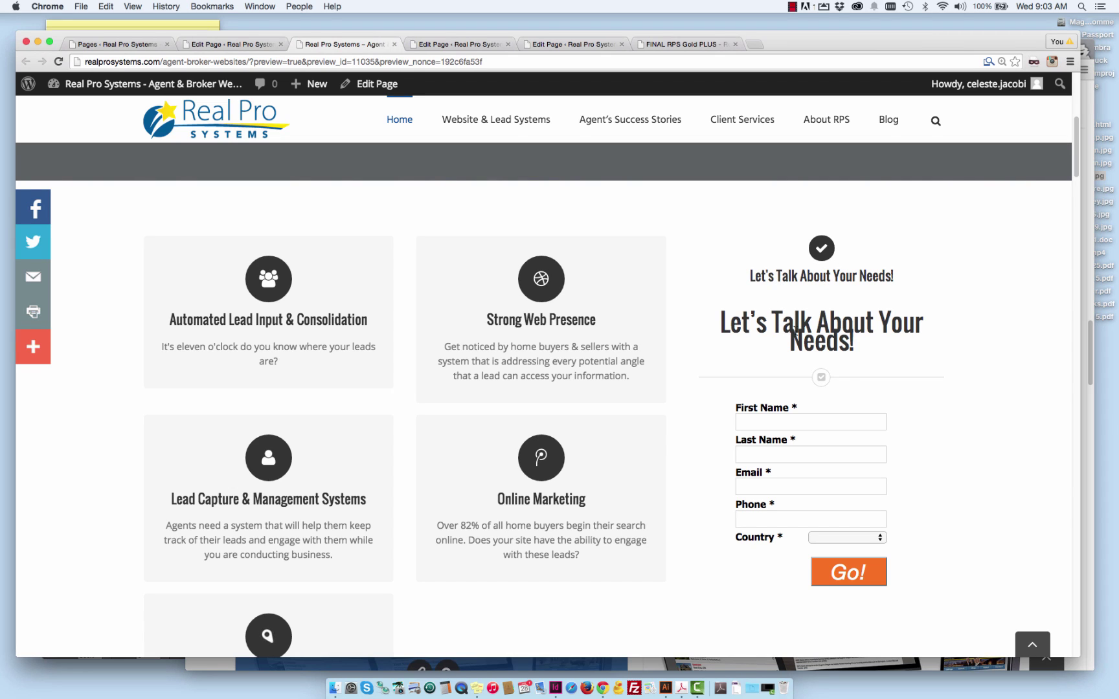
left_click_drag(789, 348, 839, 350)
double_click(803, 277)
double_click(788, 276)
- Return to the editor, review the 1/3 column's settings and save them unchanged
left_click(215, 45)
scroll(516, 257, "down", 2)
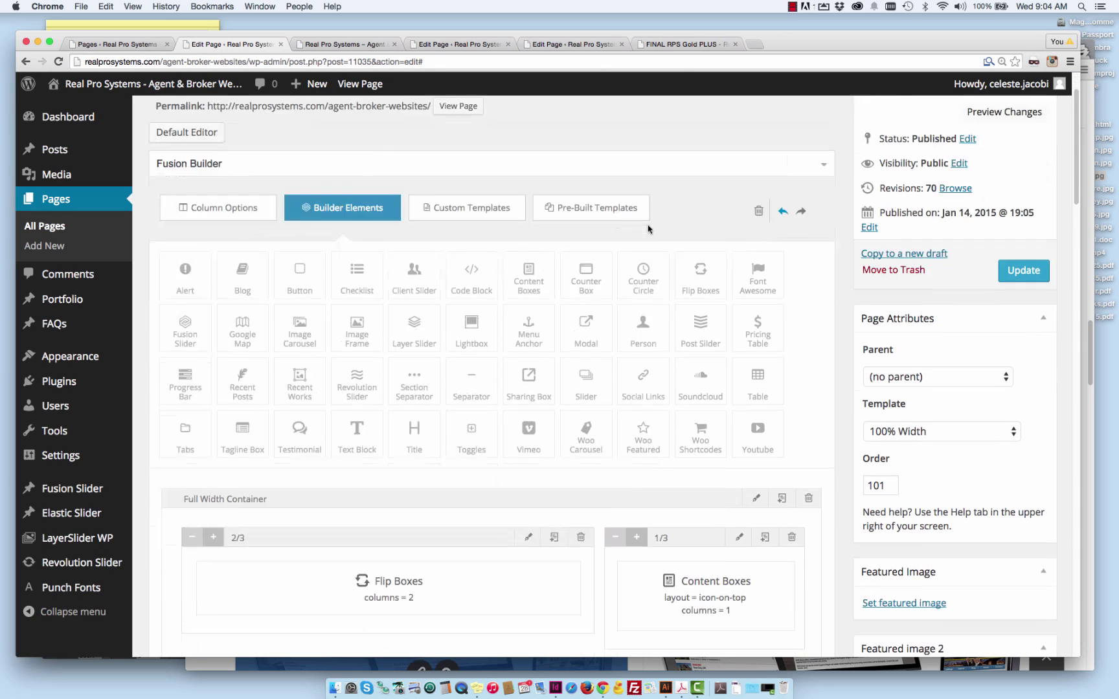
left_click(740, 538)
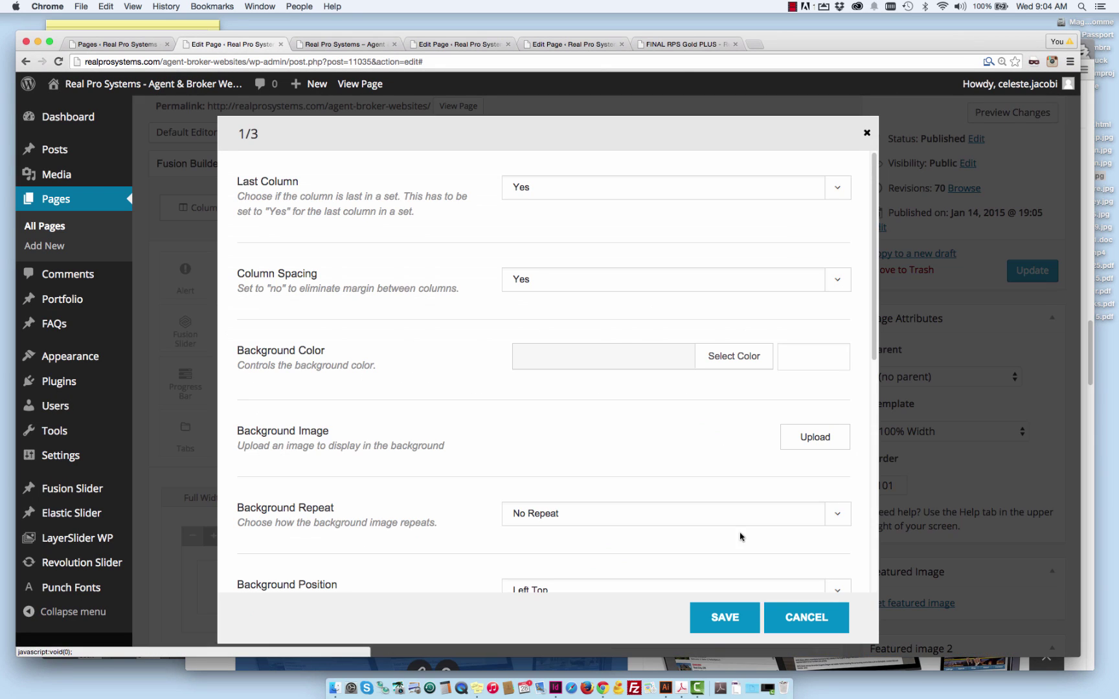
scroll(614, 349, "down", 2)
scroll(612, 352, "down", 5)
scroll(612, 374, "up", 5)
scroll(612, 374, "up", 2)
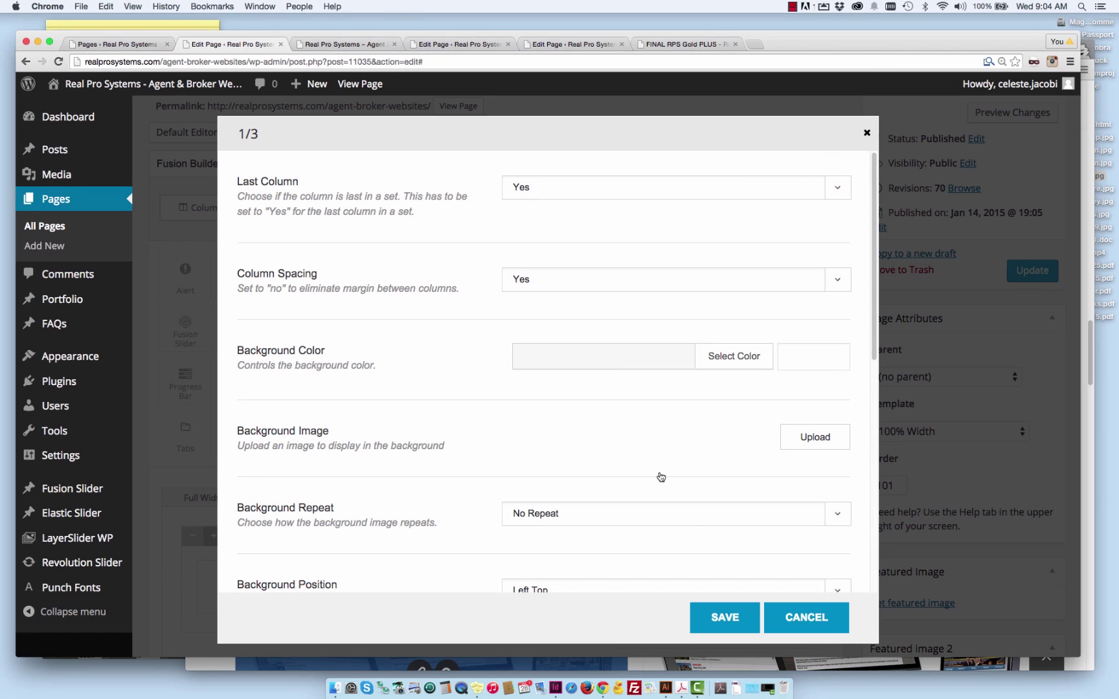
left_click(727, 617)
scroll(743, 533, "down", 3)
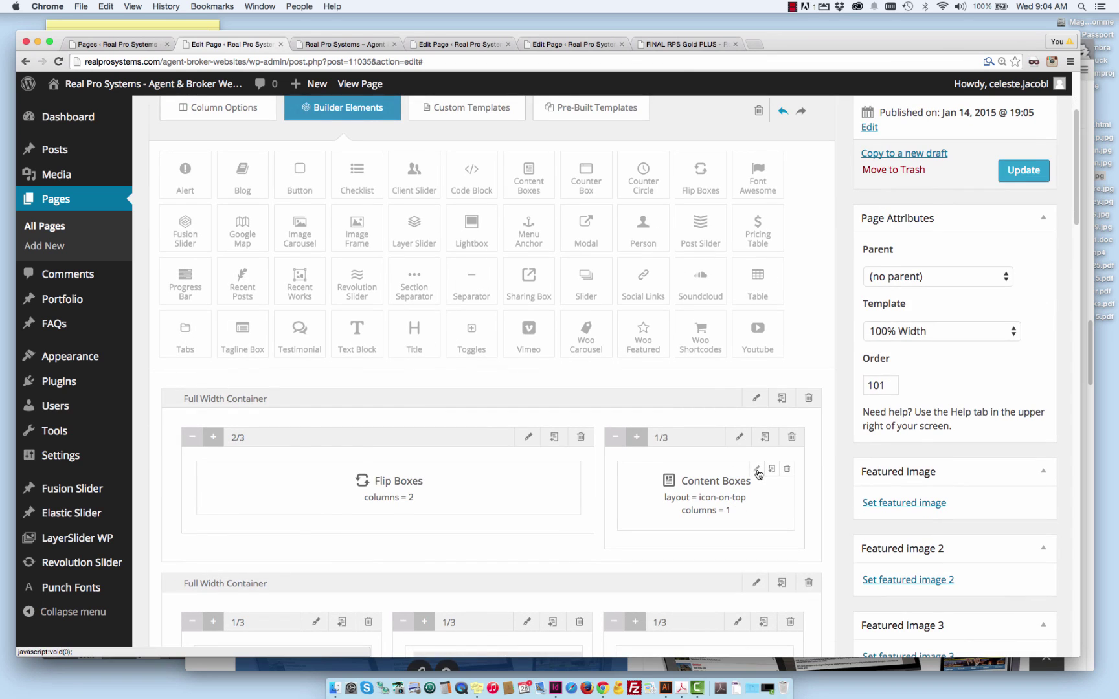
- Edit Content Boxes Item 1's code to change the heading line-height from 25px to 35px
left_click(758, 473)
scroll(667, 368, "down", 1)
scroll(664, 369, "down", 3)
scroll(660, 368, "up", 1)
scroll(525, 463, "up", 1)
scroll(387, 566, "down", 1)
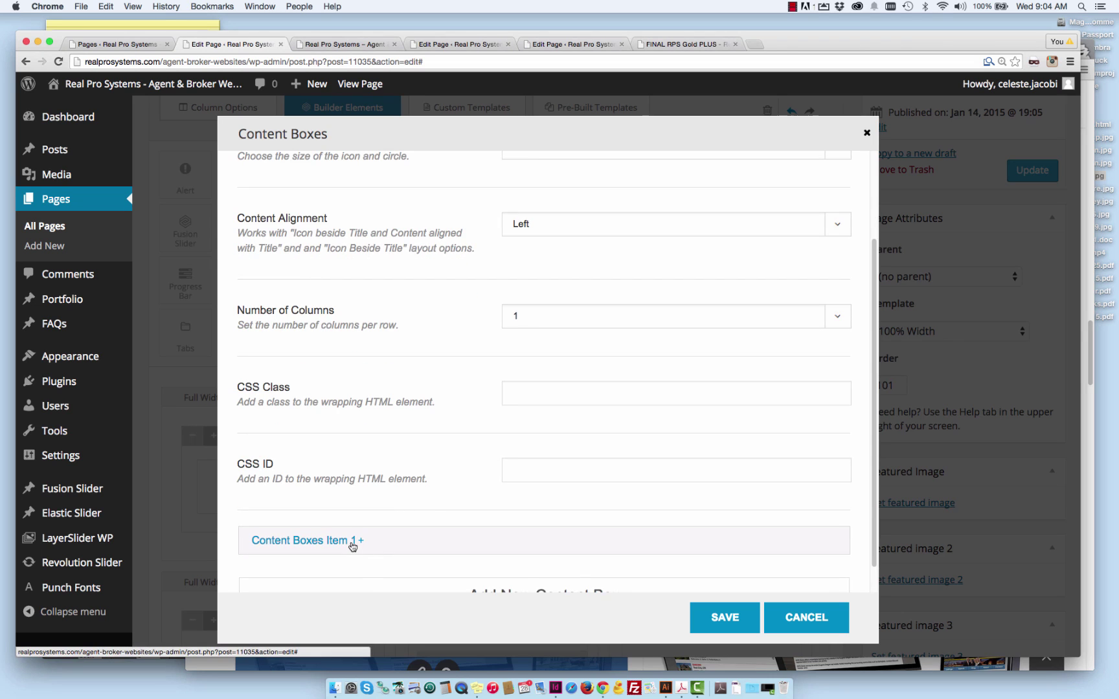
left_click(352, 546)
scroll(520, 454, "down", 4)
scroll(534, 418, "down", 1)
scroll(411, 425, "down", 2)
scroll(417, 432, "down", 3)
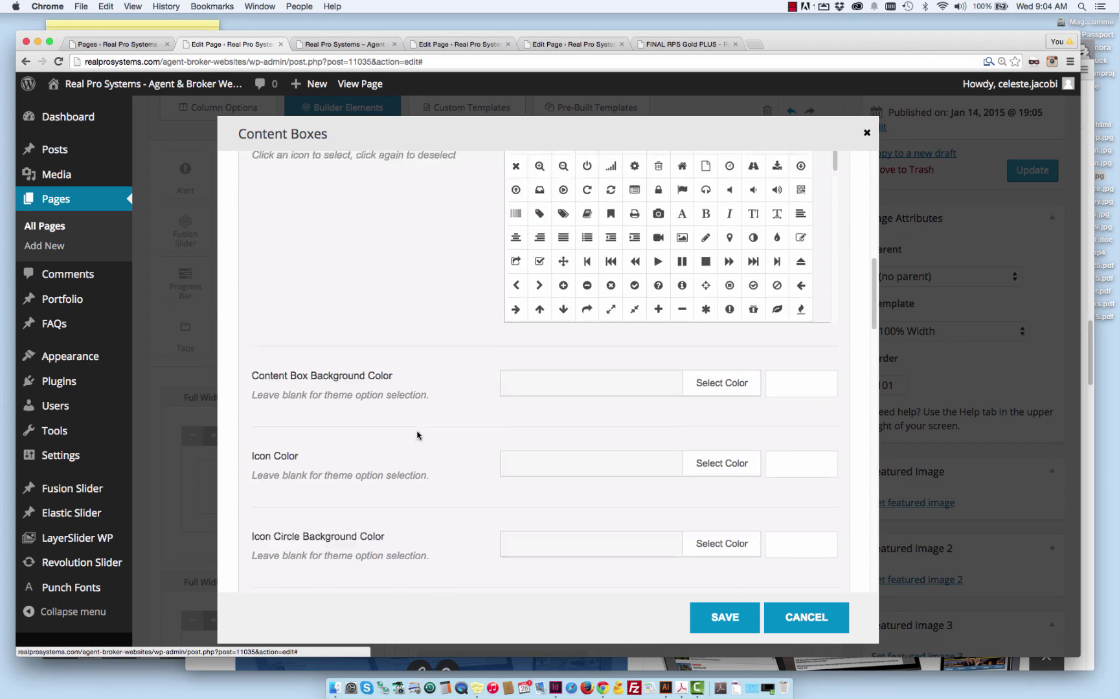
scroll(417, 435, "down", 4)
scroll(417, 434, "down", 3)
scroll(417, 434, "down", 2)
scroll(417, 434, "down", 3)
scroll(417, 434, "down", 1)
scroll(417, 435, "down", 2)
scroll(417, 434, "down", 4)
scroll(417, 434, "down", 1)
scroll(418, 434, "down", 3)
scroll(417, 435, "down", 2)
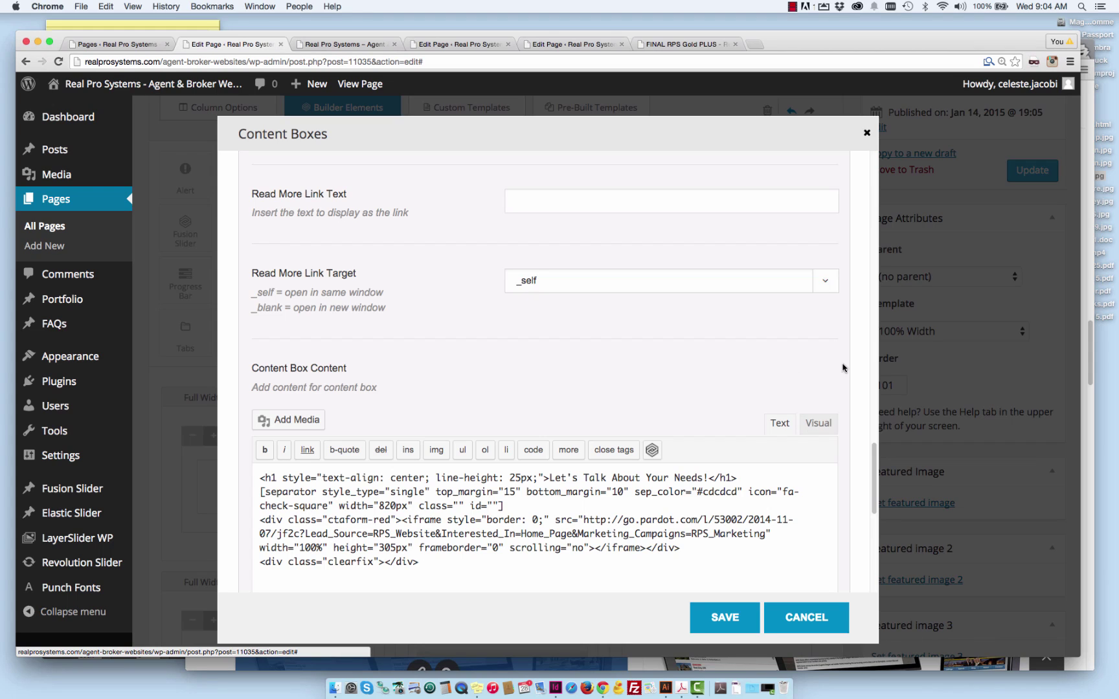
left_click(552, 483)
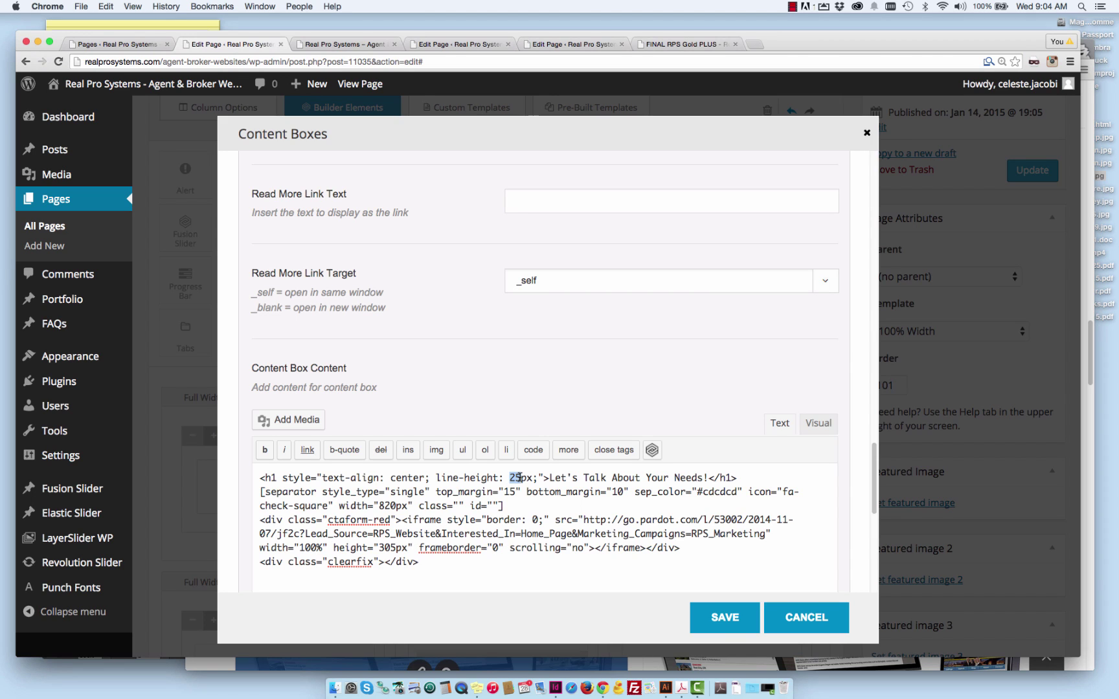
type("35")
left_click(700, 611)
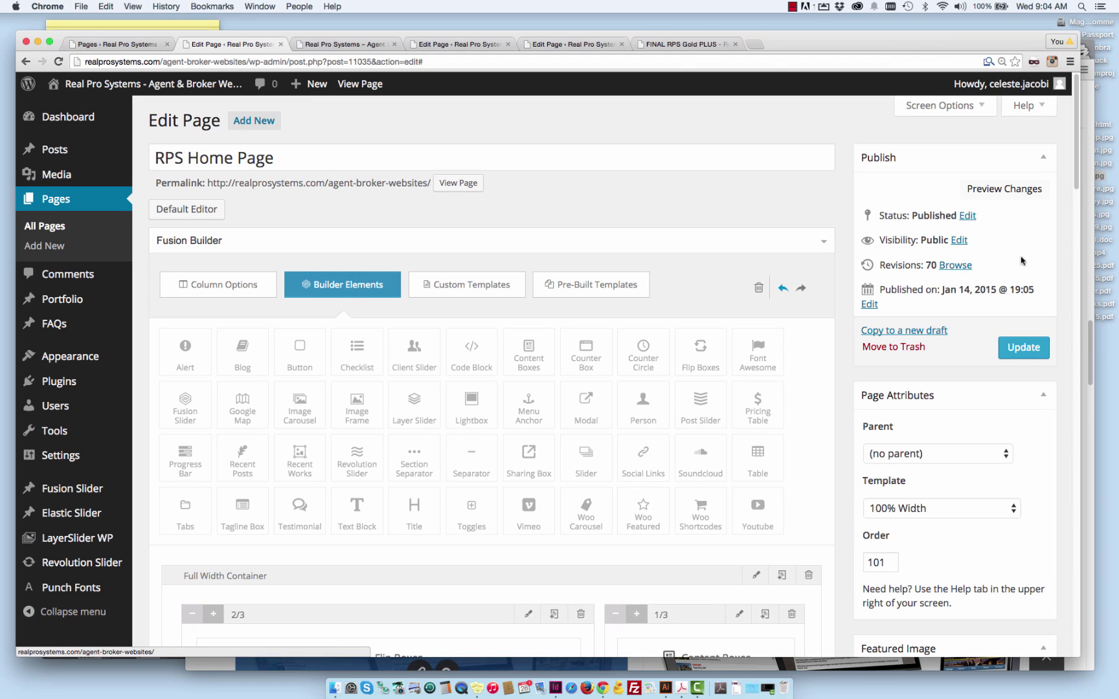
left_click(1008, 188)
left_click(308, 45)
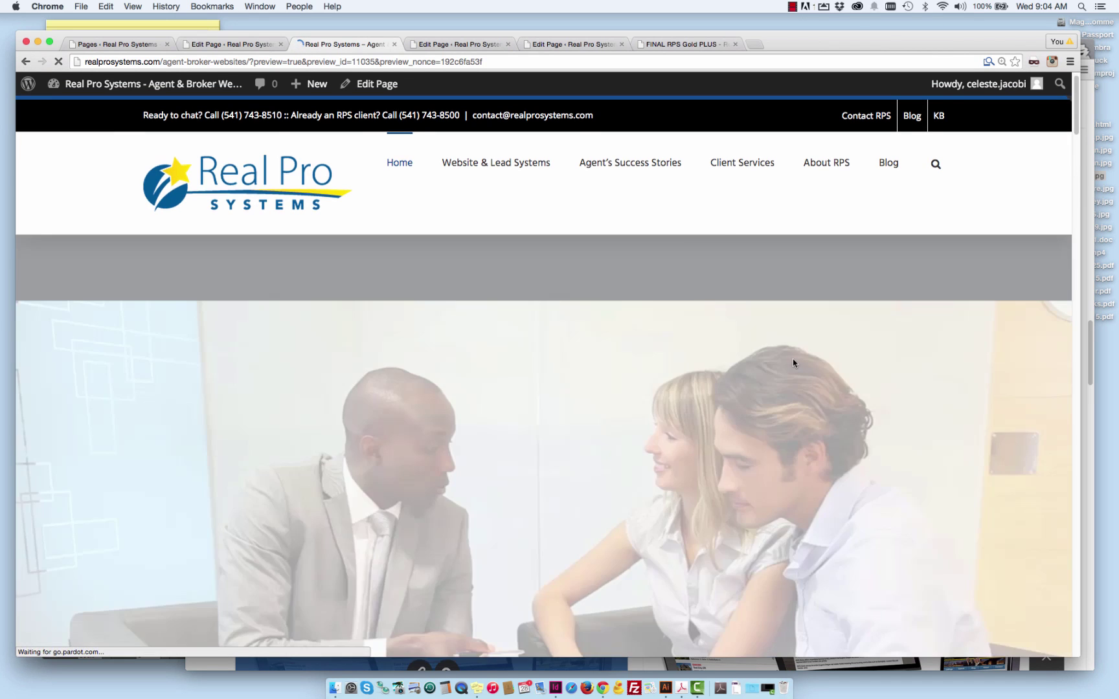
scroll(793, 359, "down", 2)
scroll(844, 452, "down", 2)
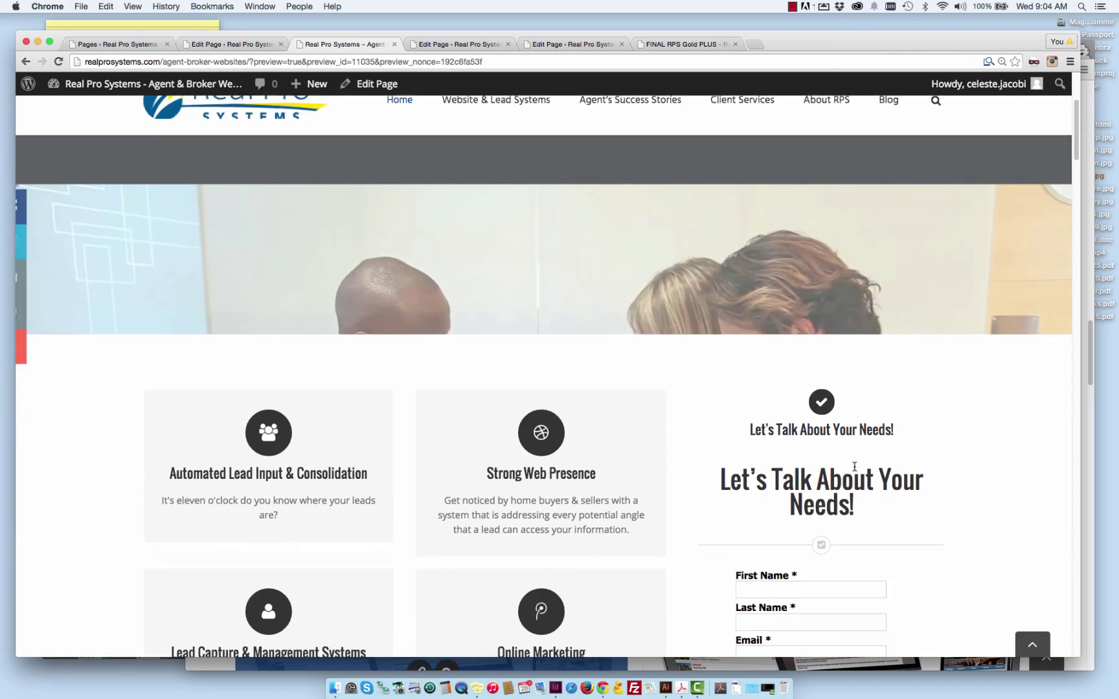
left_click_drag(818, 477, 857, 510)
left_click(817, 480)
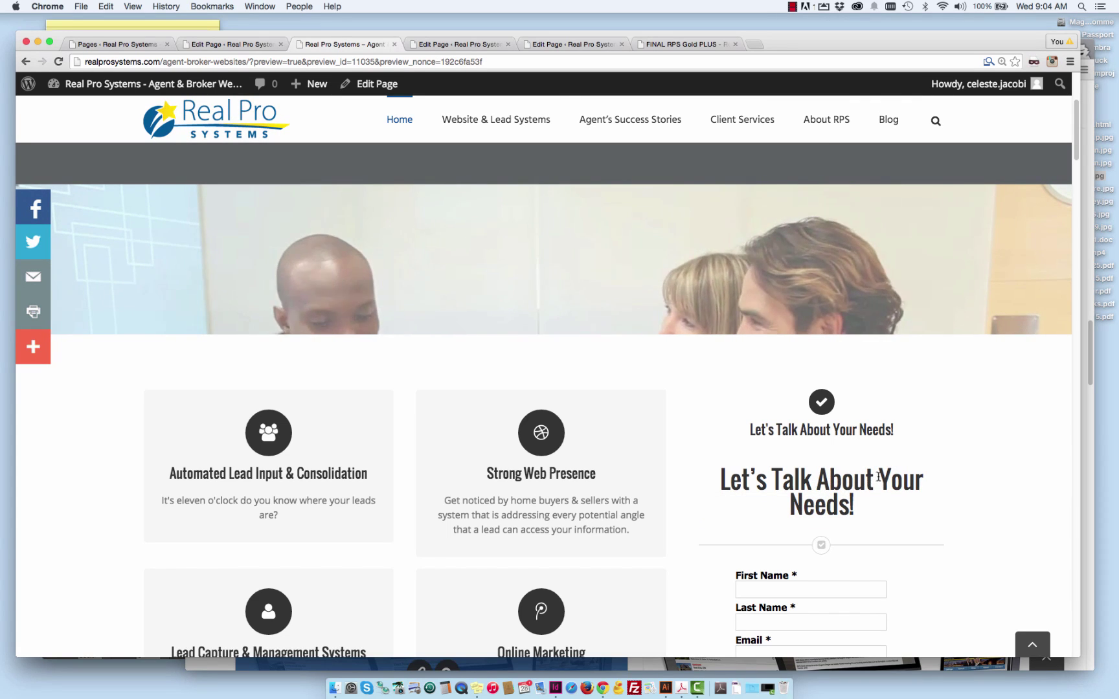
scroll(959, 533, "down", 2)
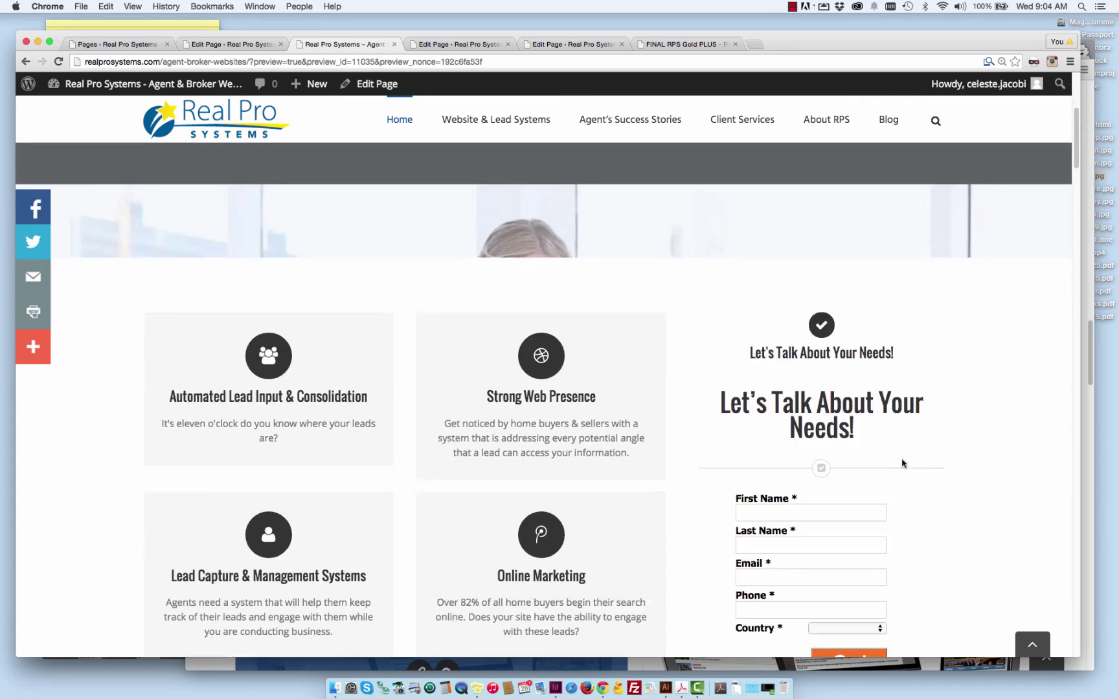
scroll(872, 384, "down", 1)
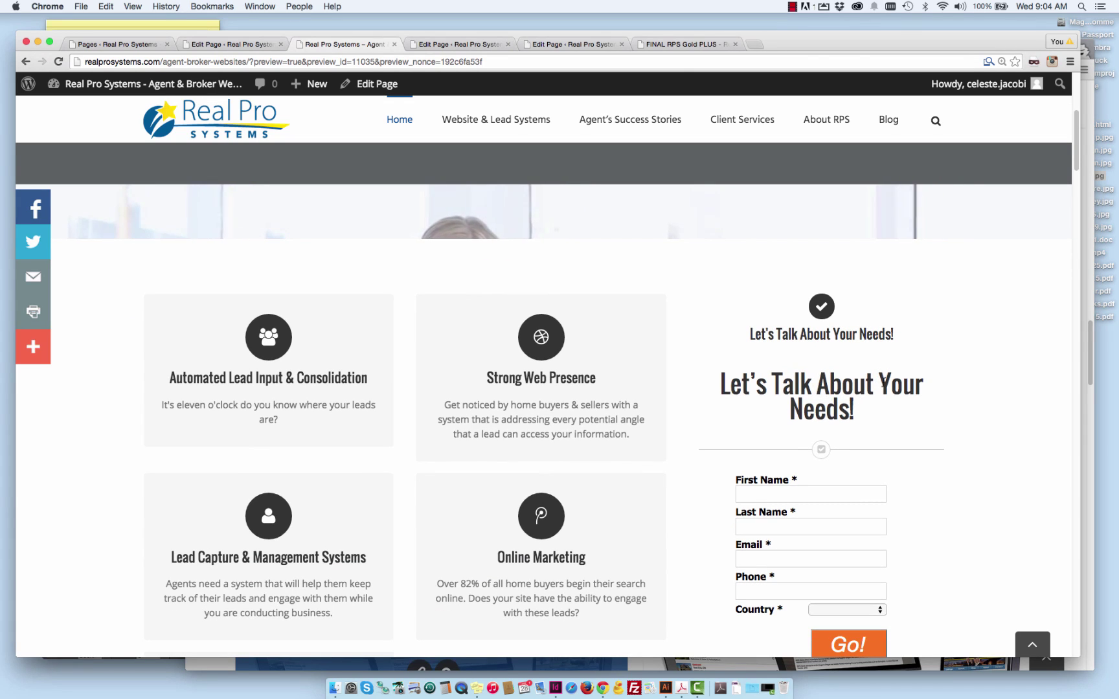
left_click_drag(872, 385, 882, 395)
double_click(822, 408)
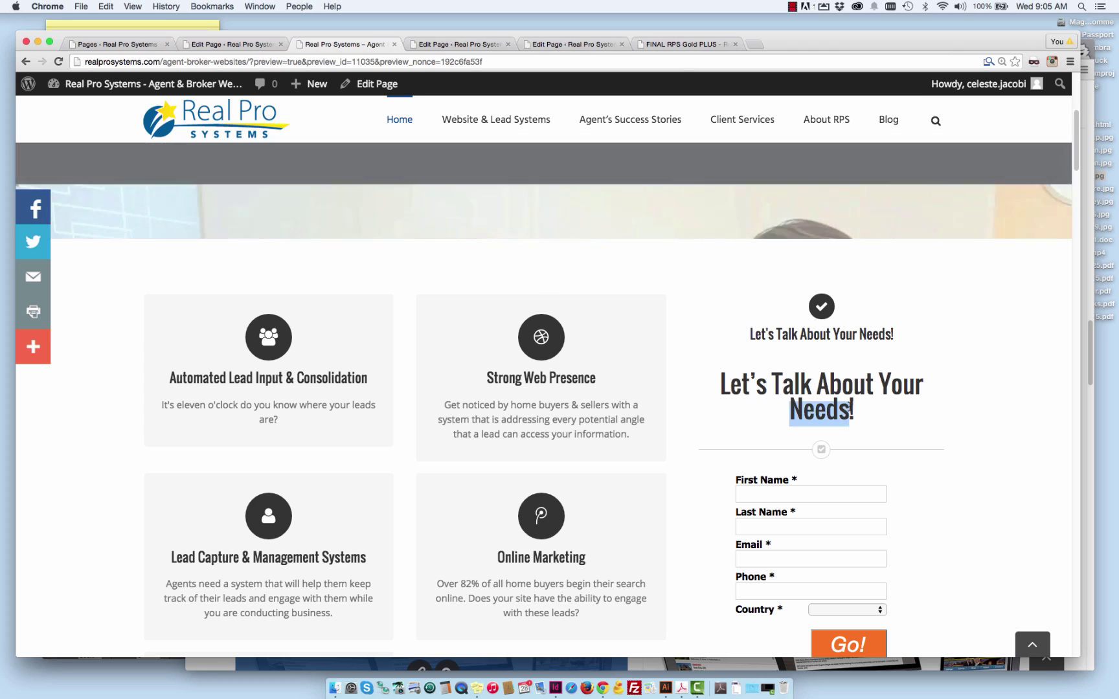
left_click(819, 388)
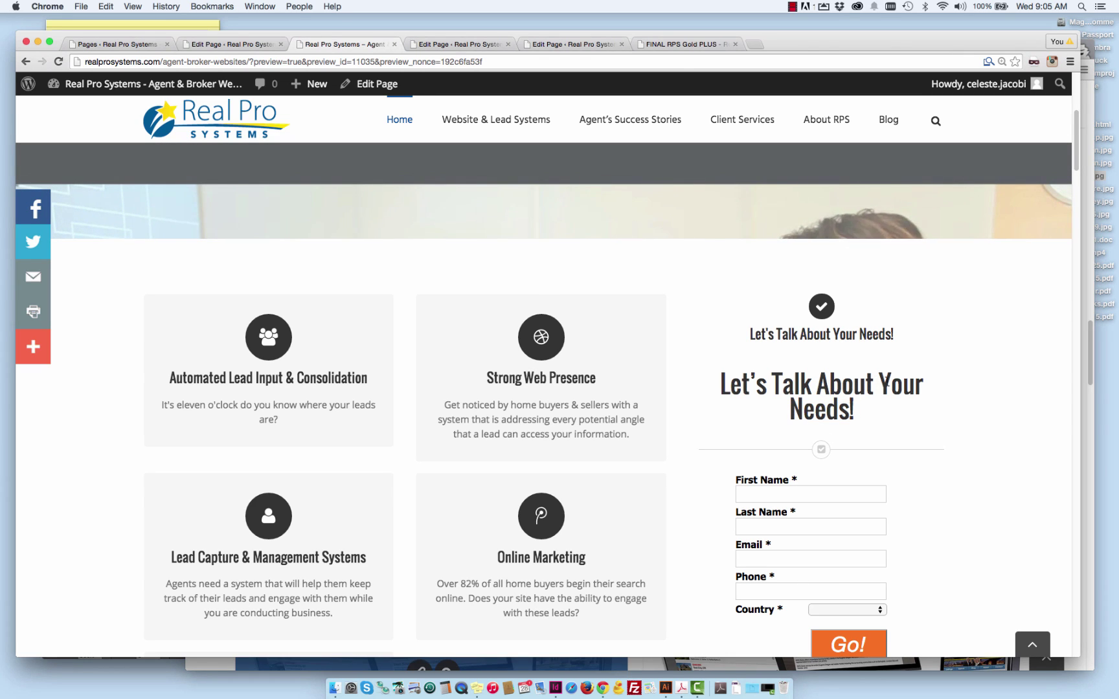
double_click(898, 385)
left_click(883, 392)
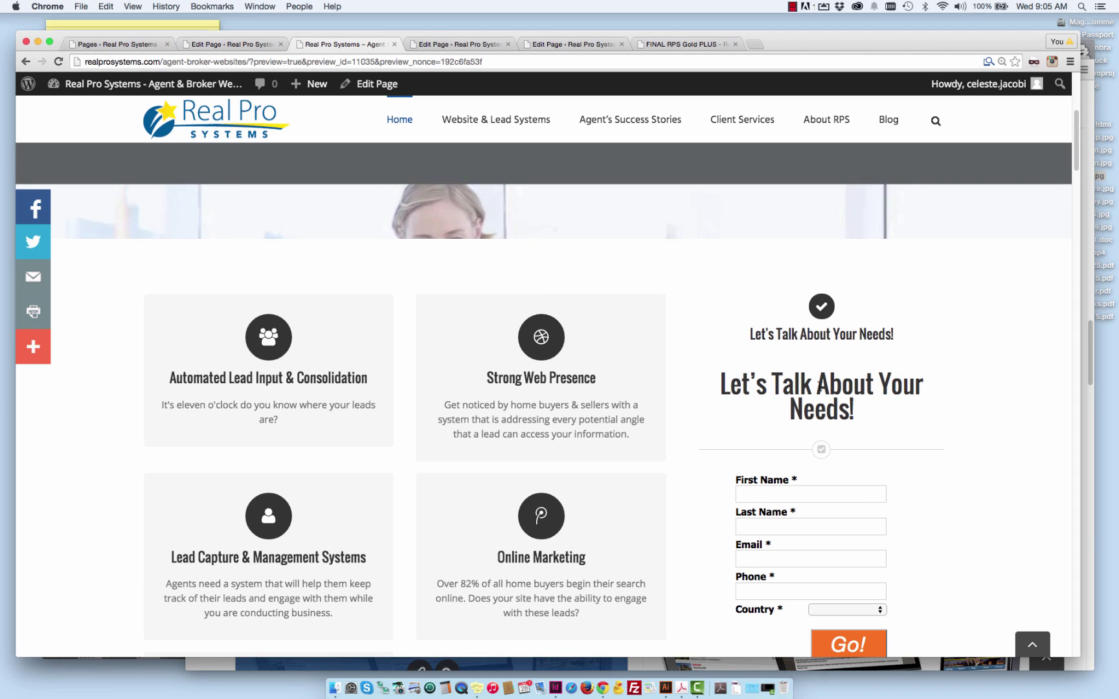
double_click(814, 386)
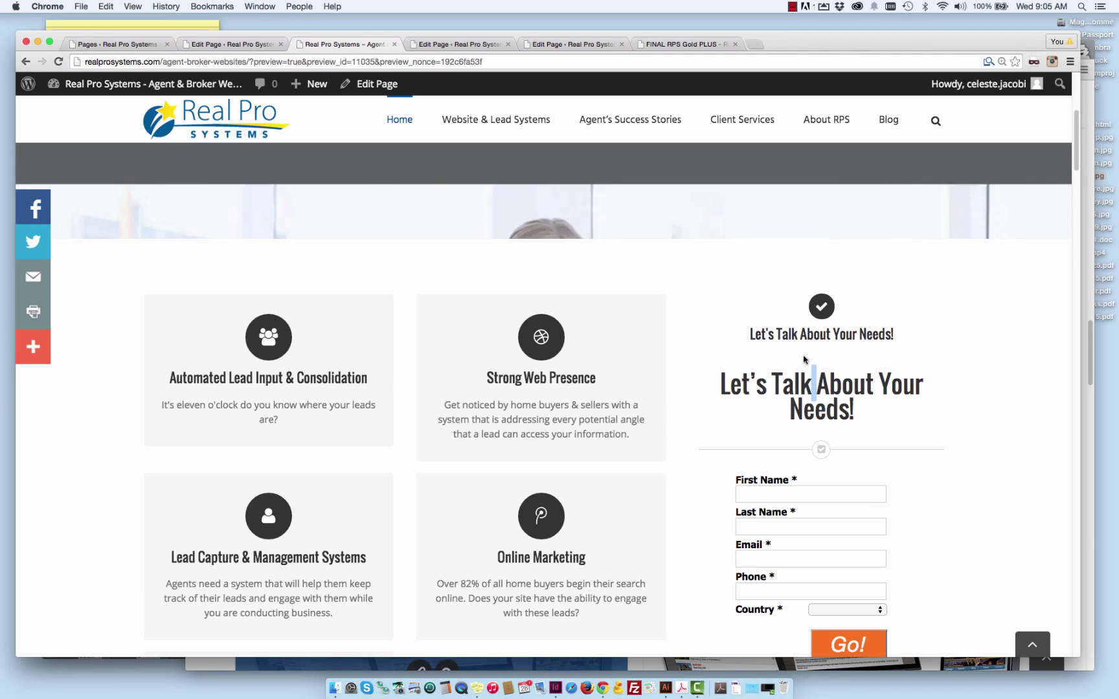
scroll(790, 325, "down", 1)
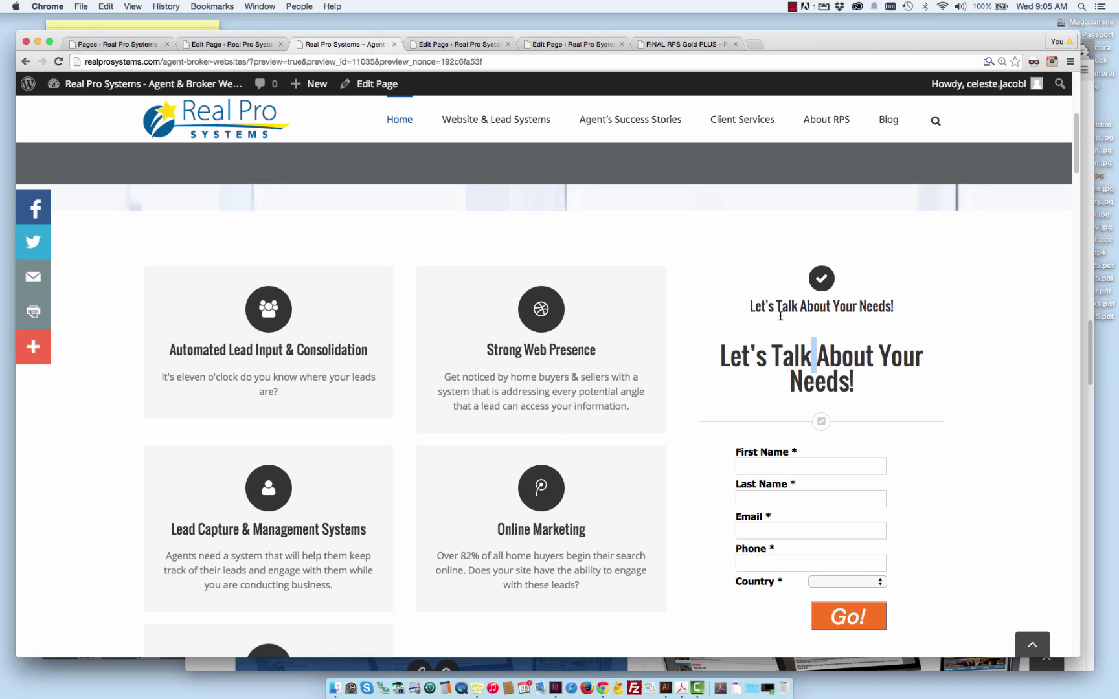
left_click_drag(776, 309, 856, 311)
left_click(828, 307)
double_click(814, 305)
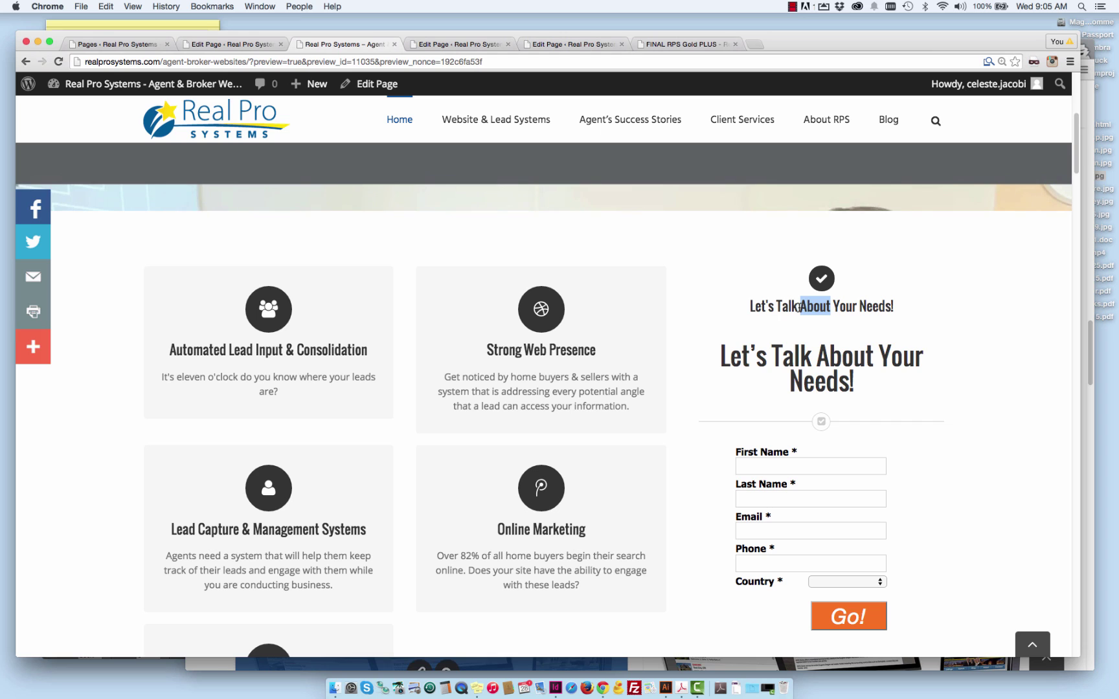
mouse_move(542, 350)
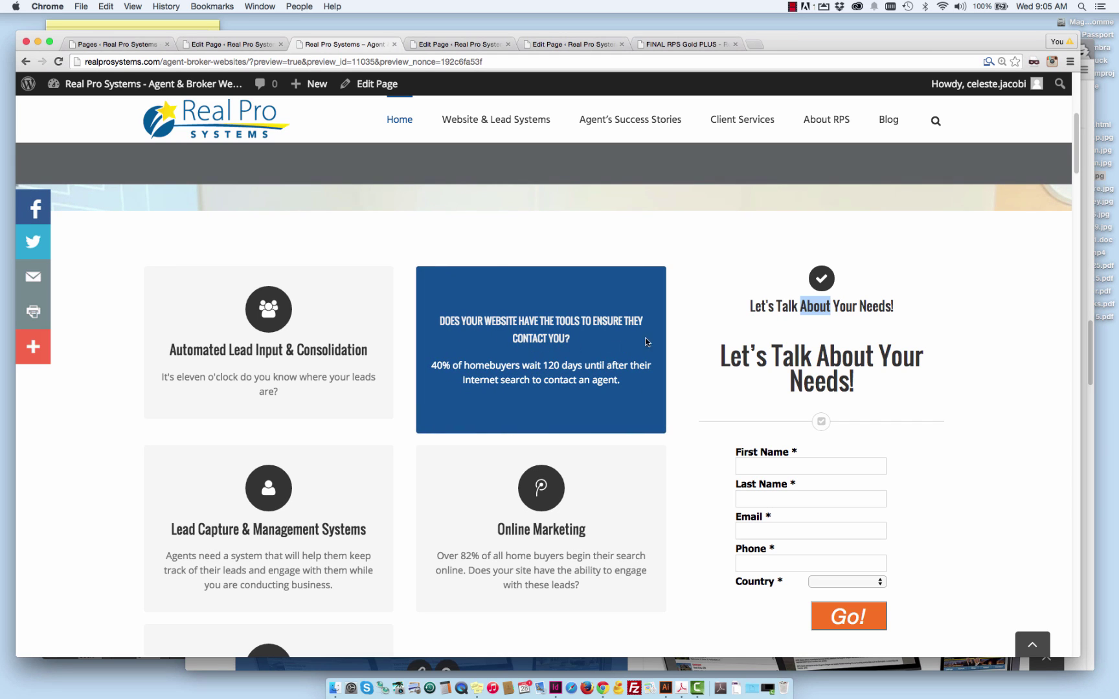
left_click(725, 323)
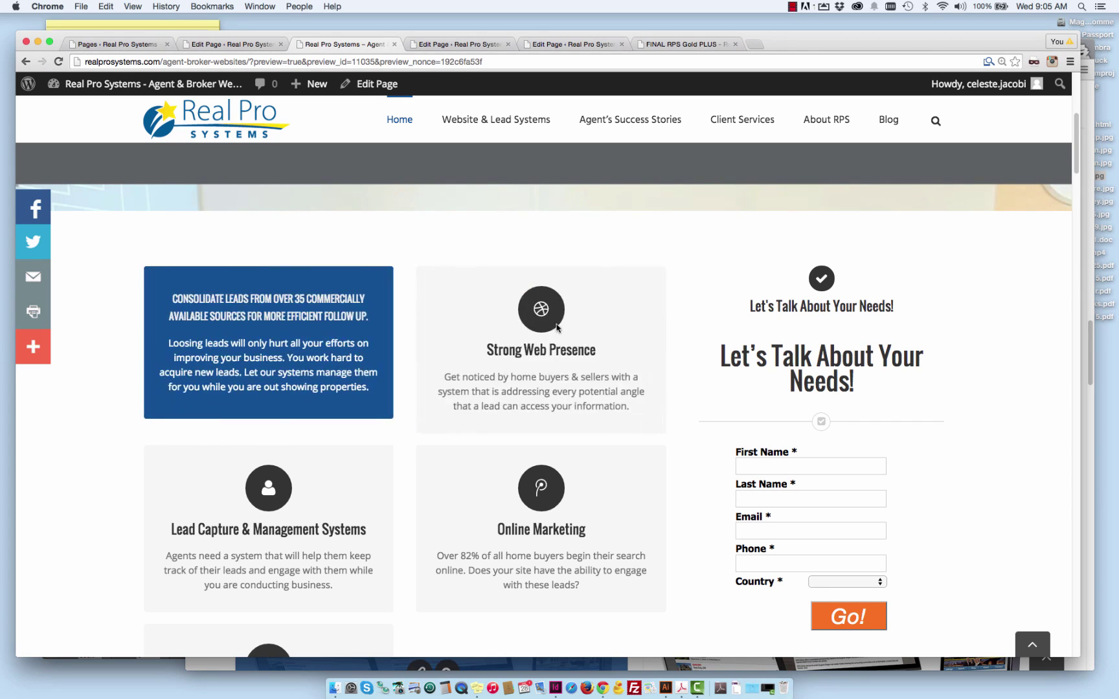
left_click_drag(760, 306, 865, 306)
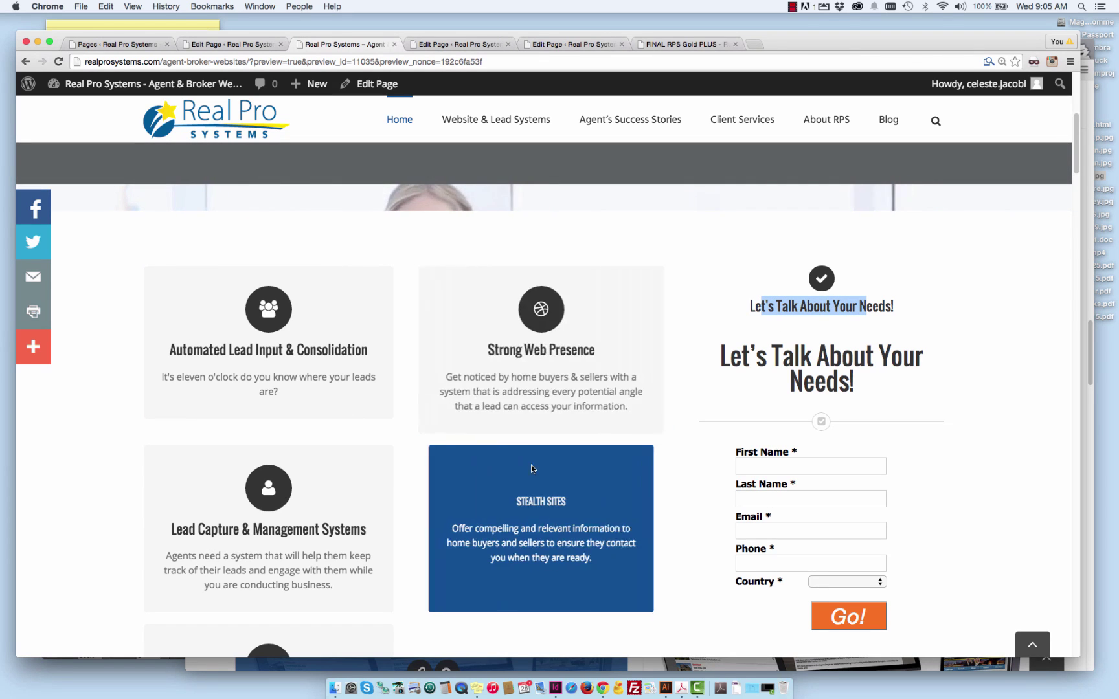
left_click(749, 306)
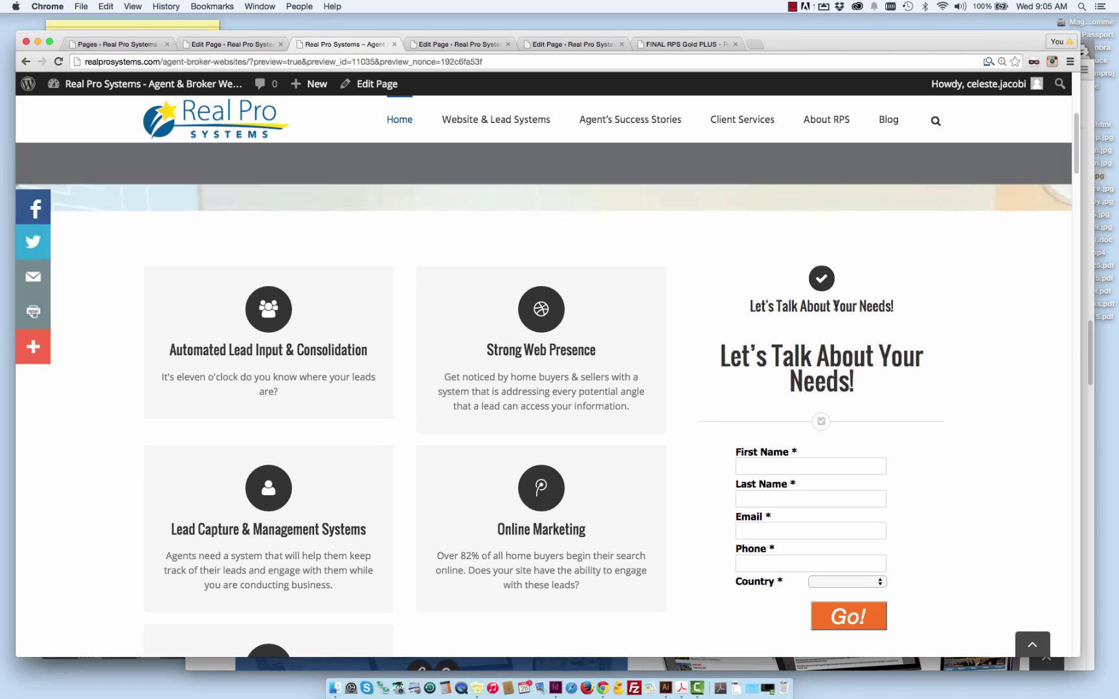
left_click_drag(749, 306, 906, 307)
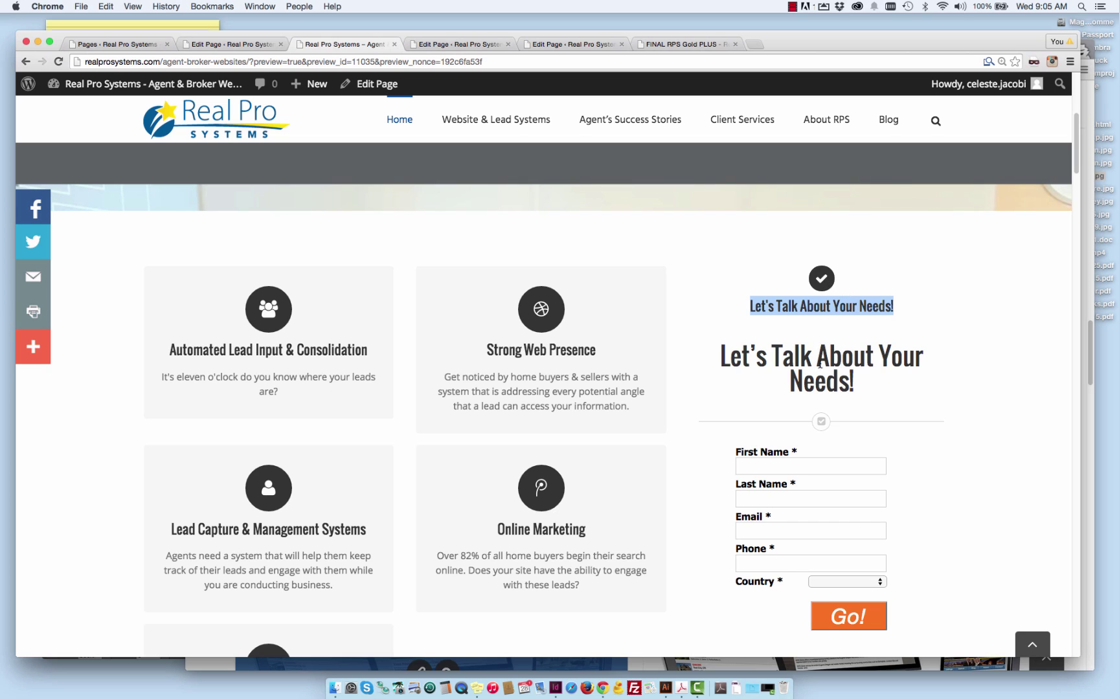
left_click(819, 336)
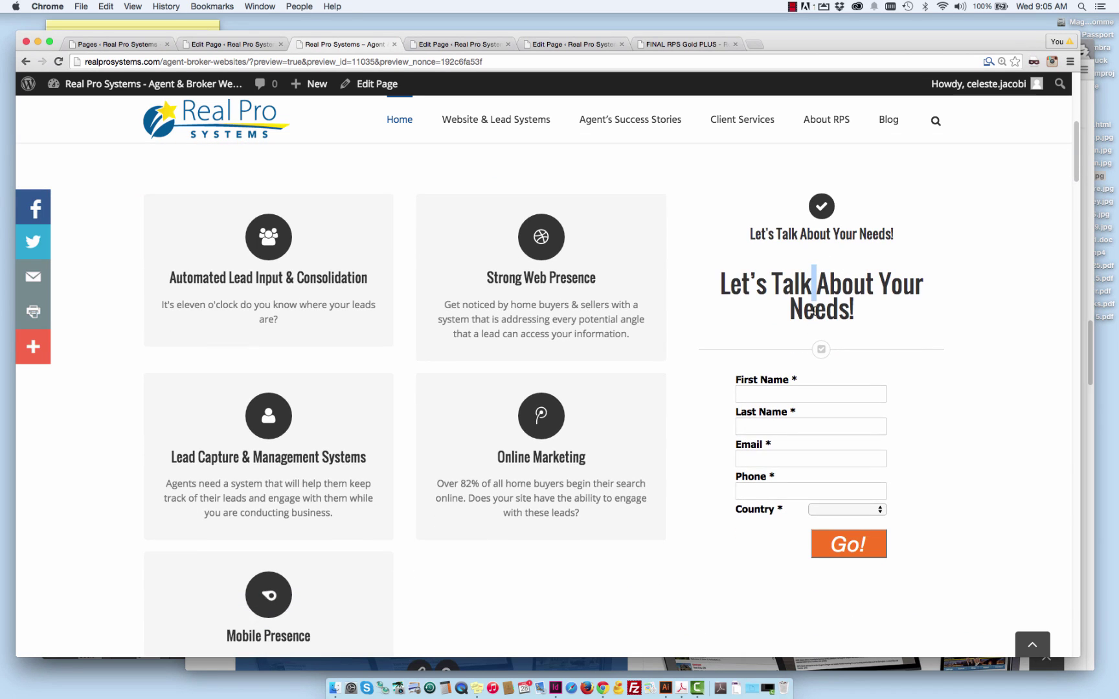
double_click(813, 310)
scroll(816, 327, "down", 2)
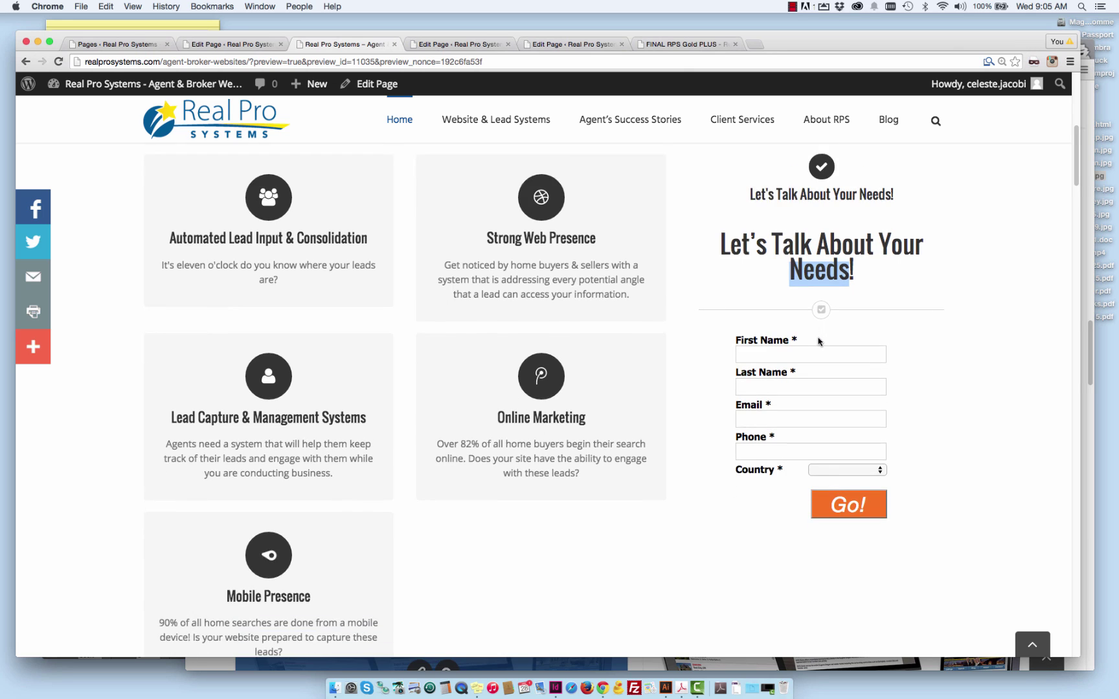
scroll(764, 355, "down", 3)
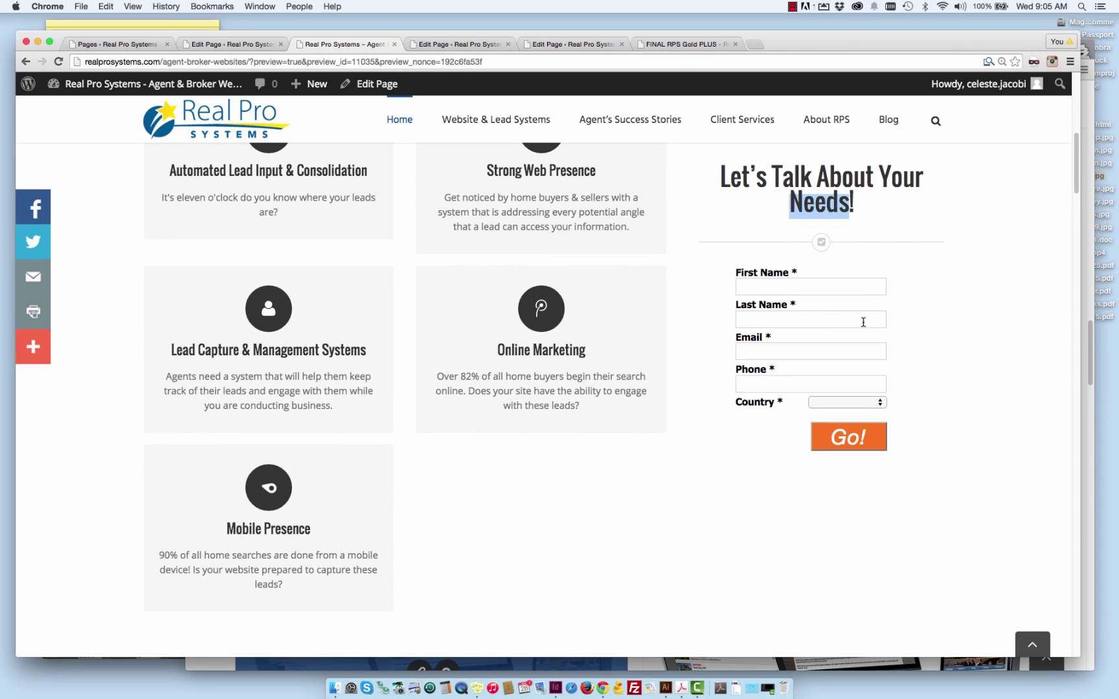
scroll(862, 320, "down", 1)
scroll(840, 325, "up", 5)
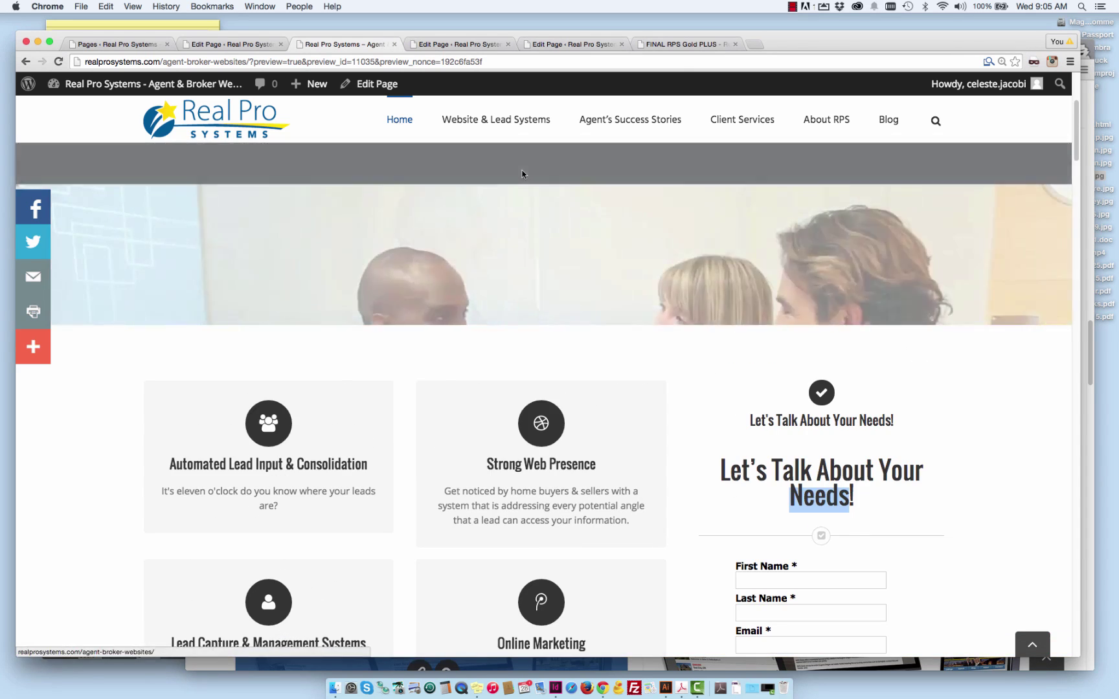
- Return to the page editor and reopen the lead form Content Boxes settings with Item 1 expanded
left_click(210, 44)
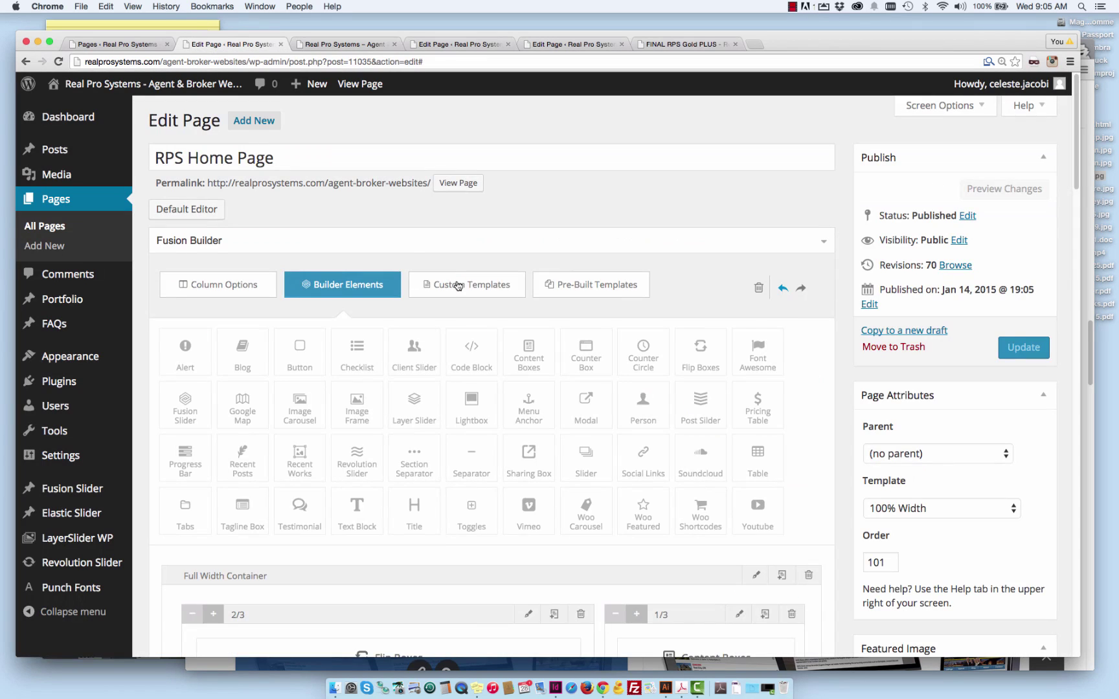
scroll(523, 317, "down", 2)
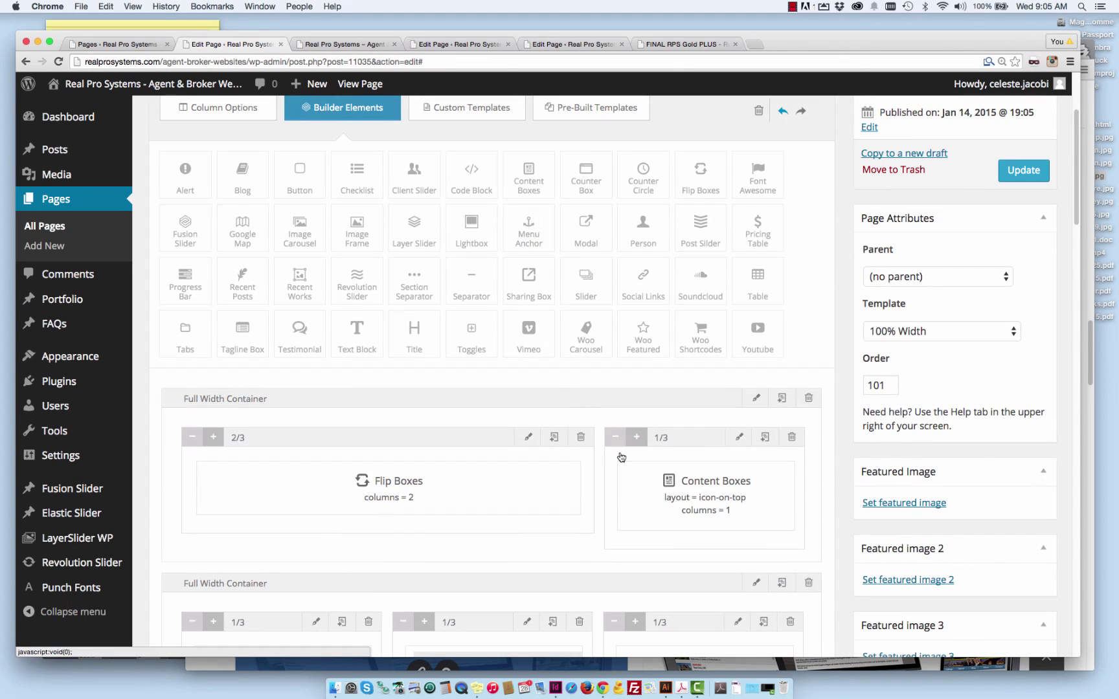
left_click(755, 472)
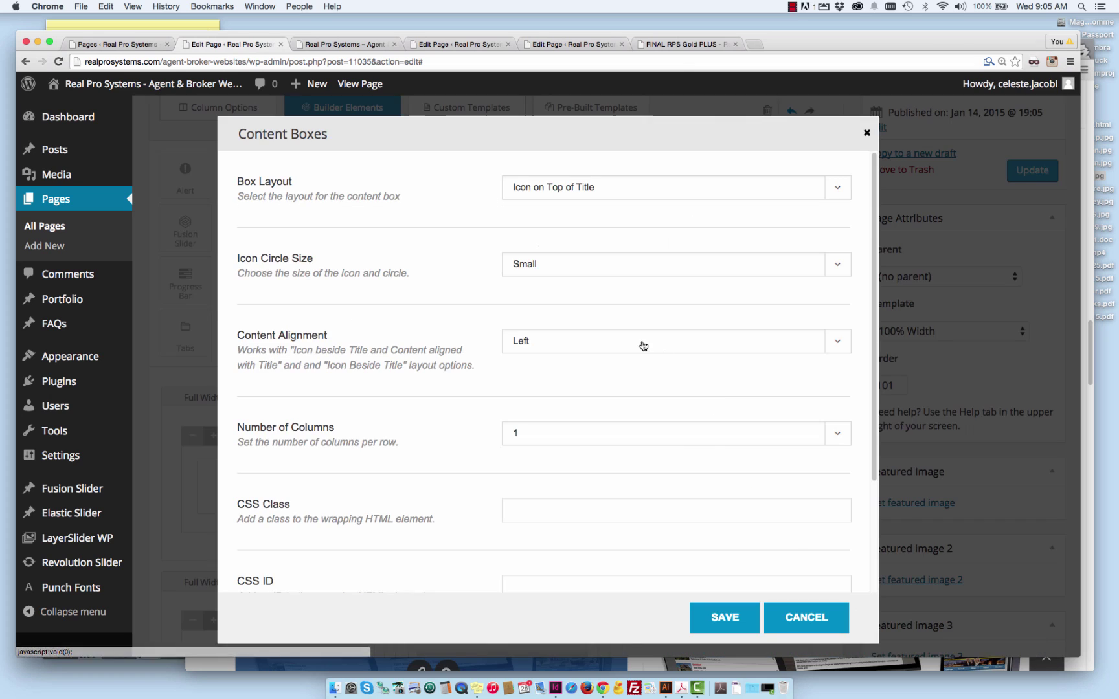
scroll(614, 310, "down", 1)
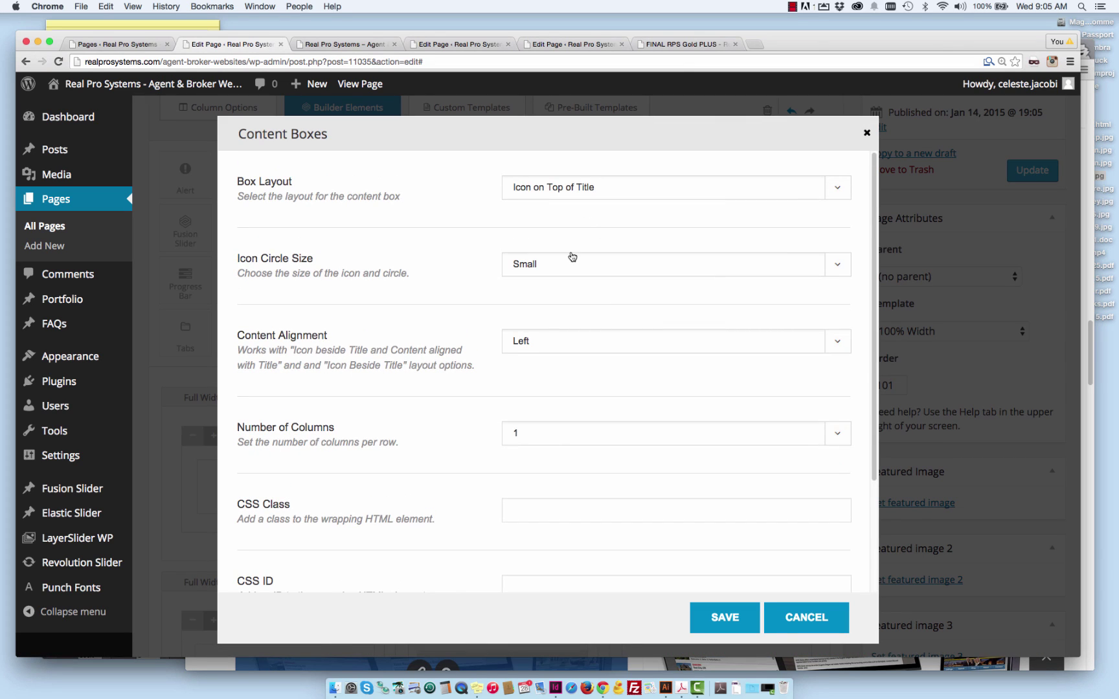
scroll(570, 273, "down", 2)
scroll(573, 289, "down", 2)
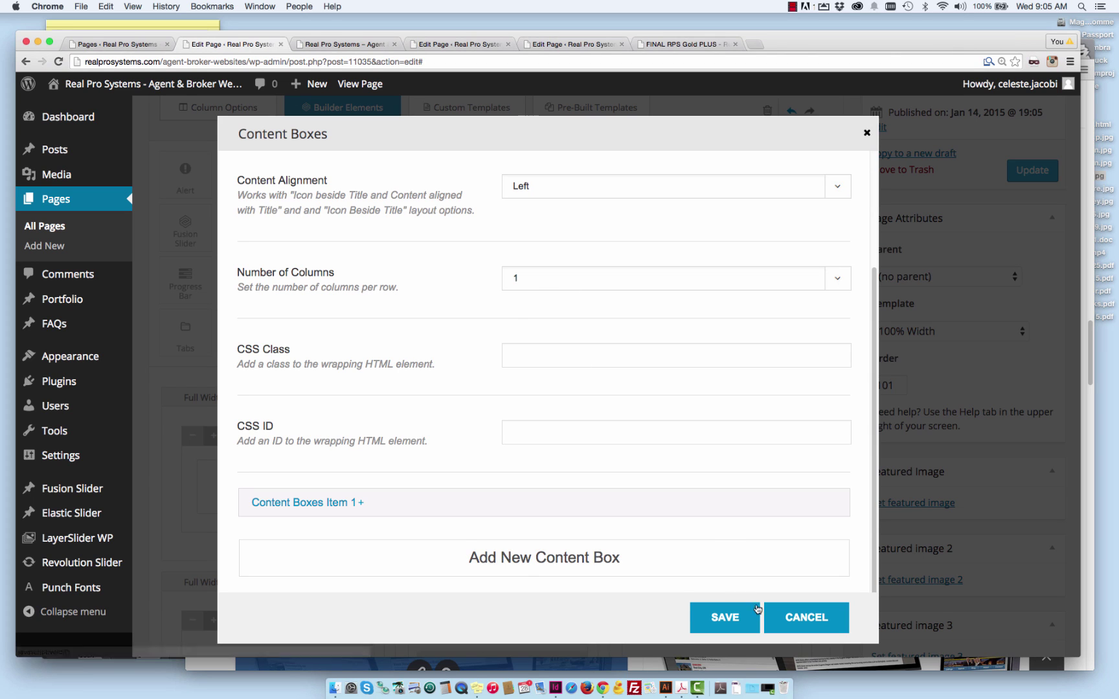
scroll(722, 562, "up", 2)
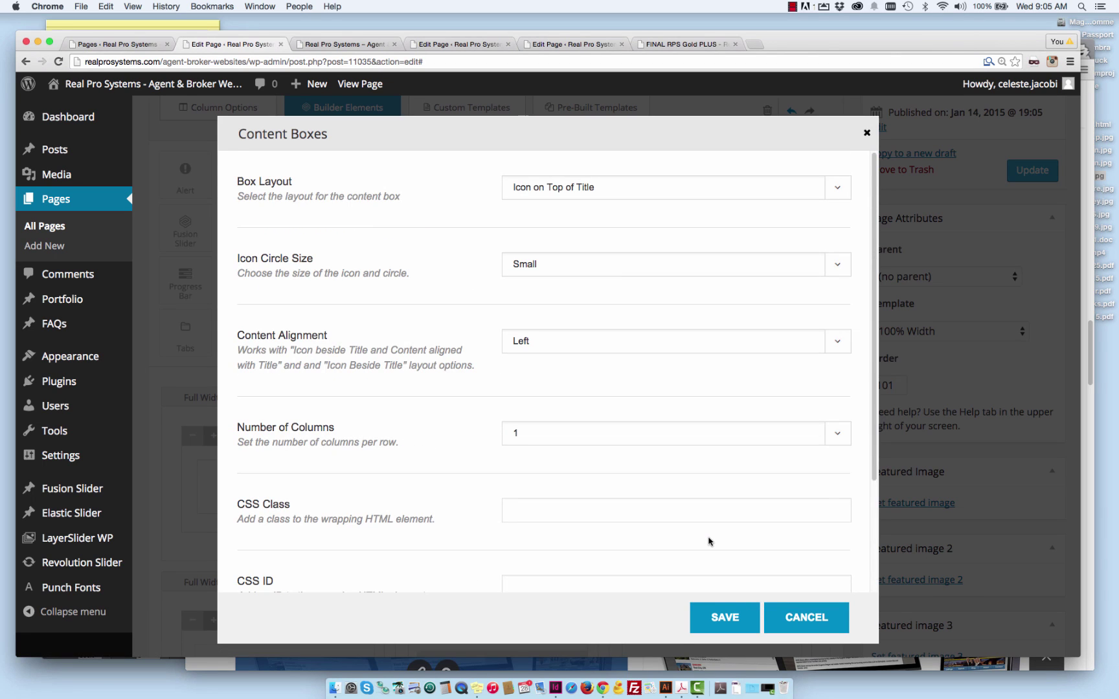
scroll(612, 525, "down", 2)
scroll(489, 546, "down", 1)
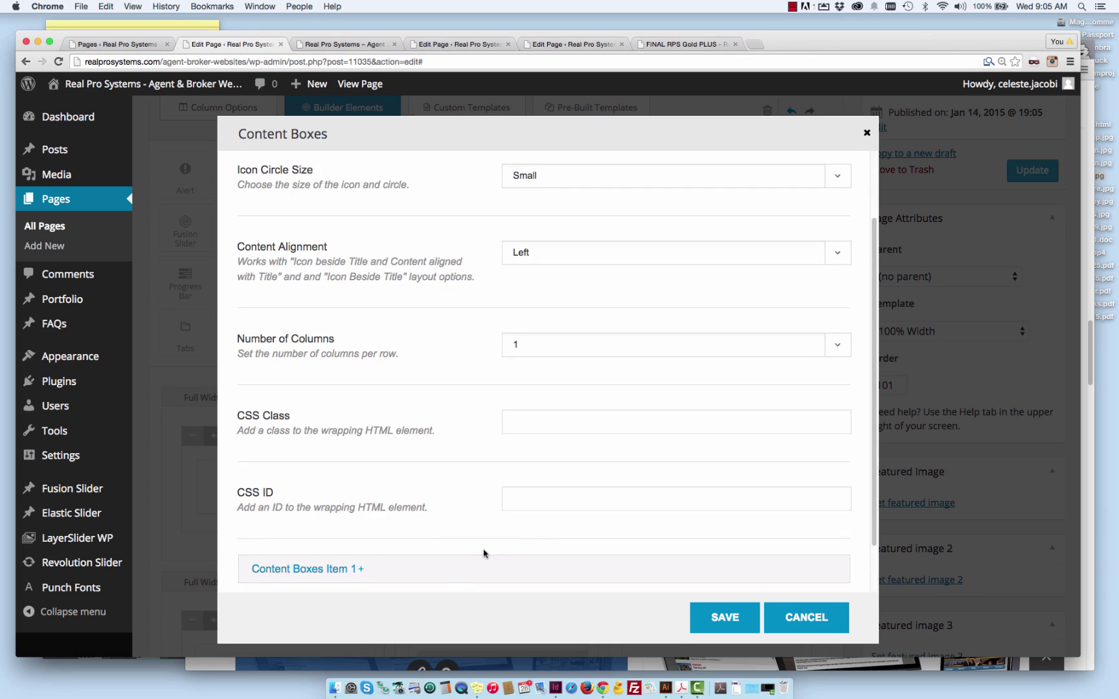
left_click(451, 569)
scroll(525, 490, "down", 3)
scroll(555, 460, "down", 2)
- Clear the 'Let's Talk About Your Needs!' text from Item 1's Title field
left_click(566, 412)
key("super+a")
key("BackSpace")
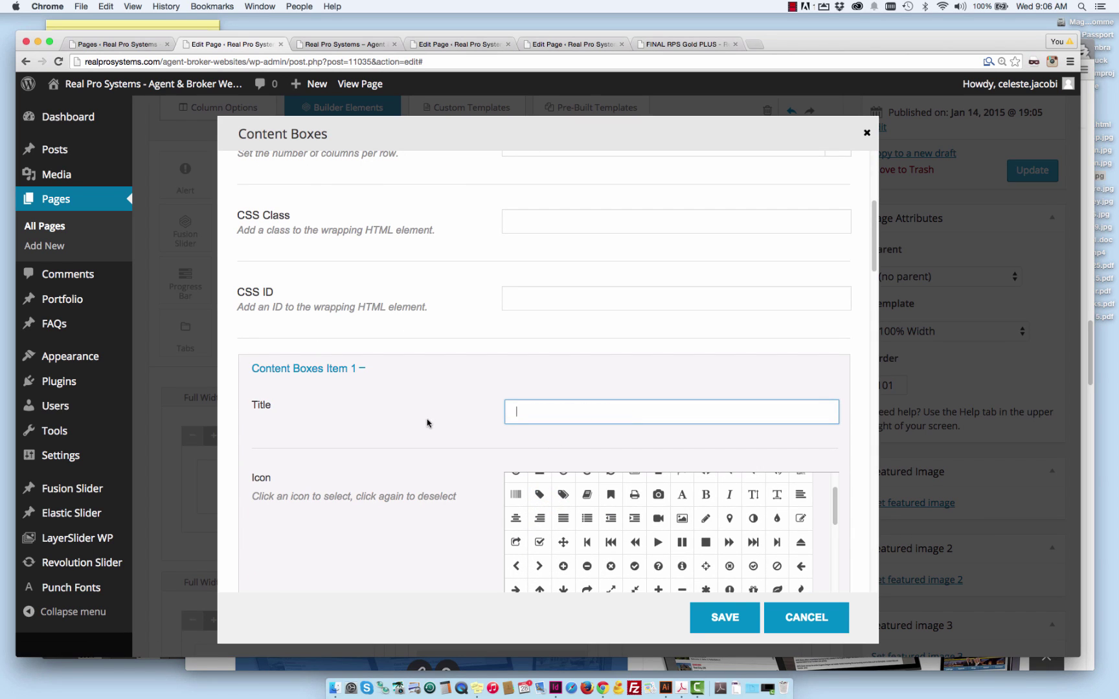
scroll(428, 423, "down", 2)
scroll(428, 424, "down", 1)
scroll(428, 436, "down", 1)
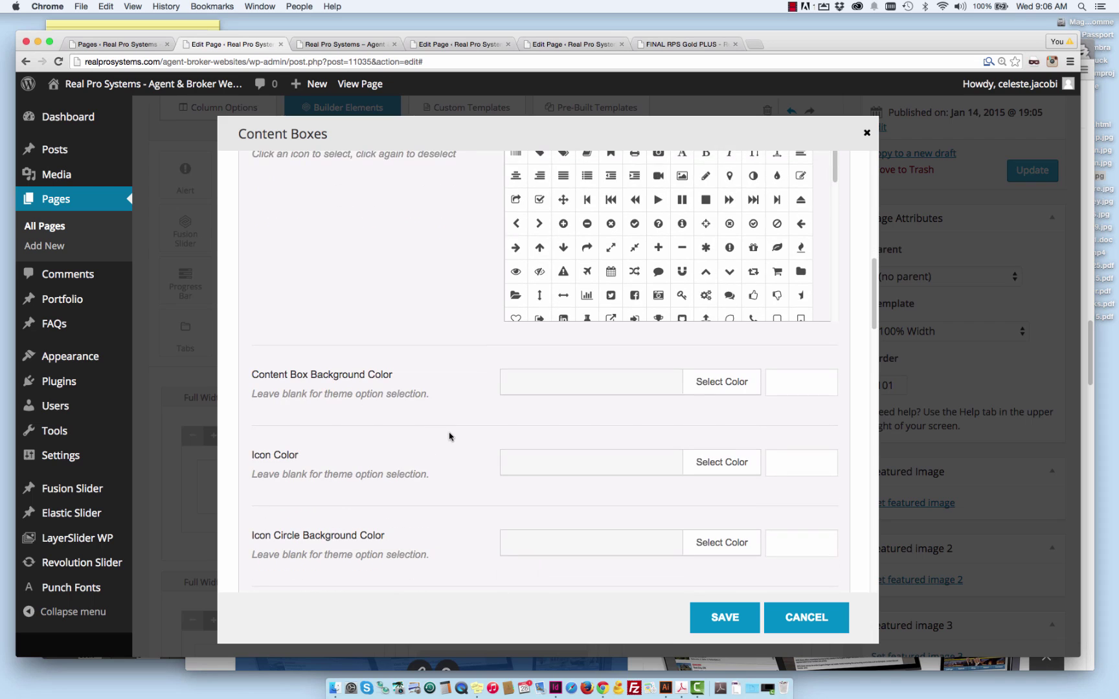
scroll(450, 436, "down", 1)
scroll(450, 436, "down", 1)
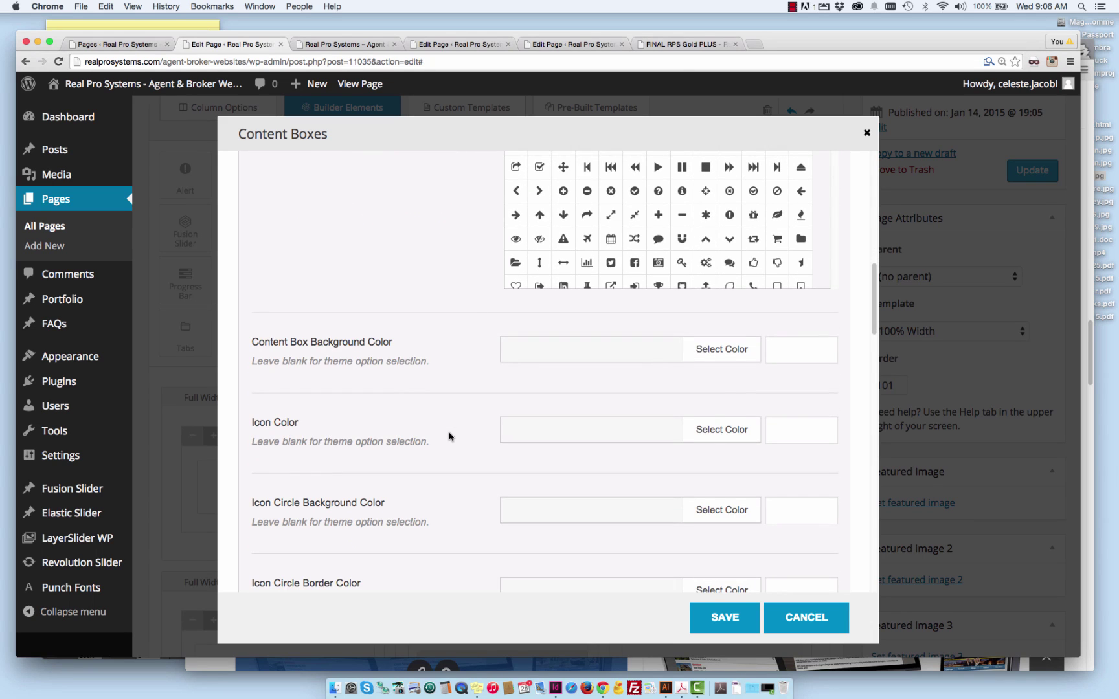
scroll(449, 436, "down", 1)
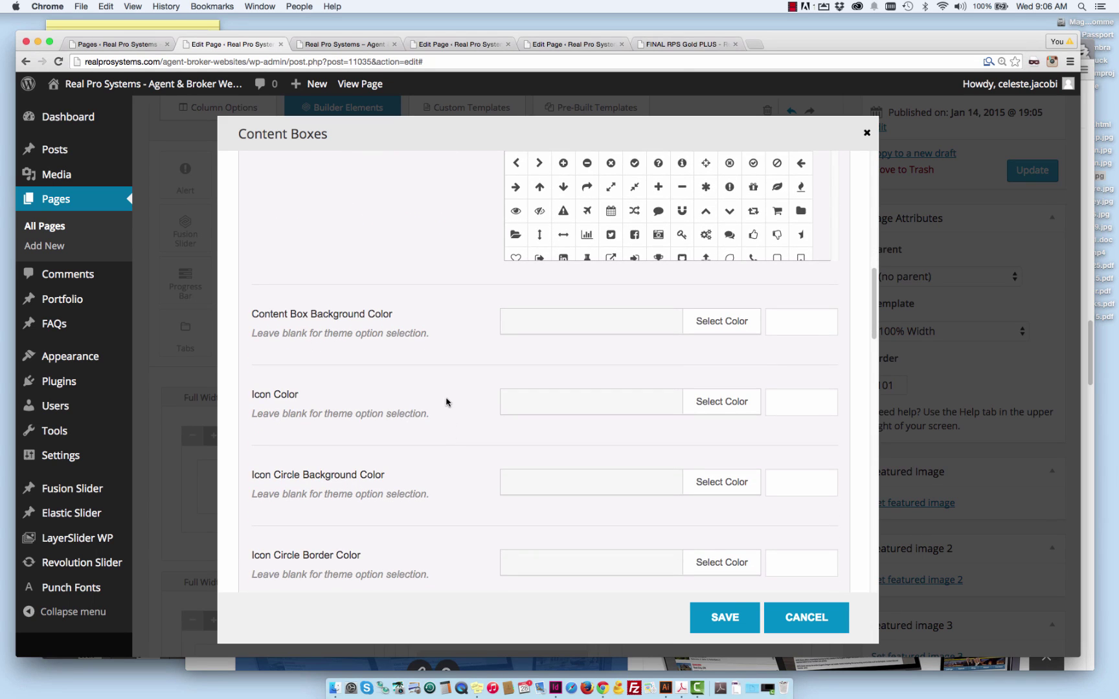
- Set the content box background to a light orange (#f9ae4a) via the colour picker
left_click(728, 323)
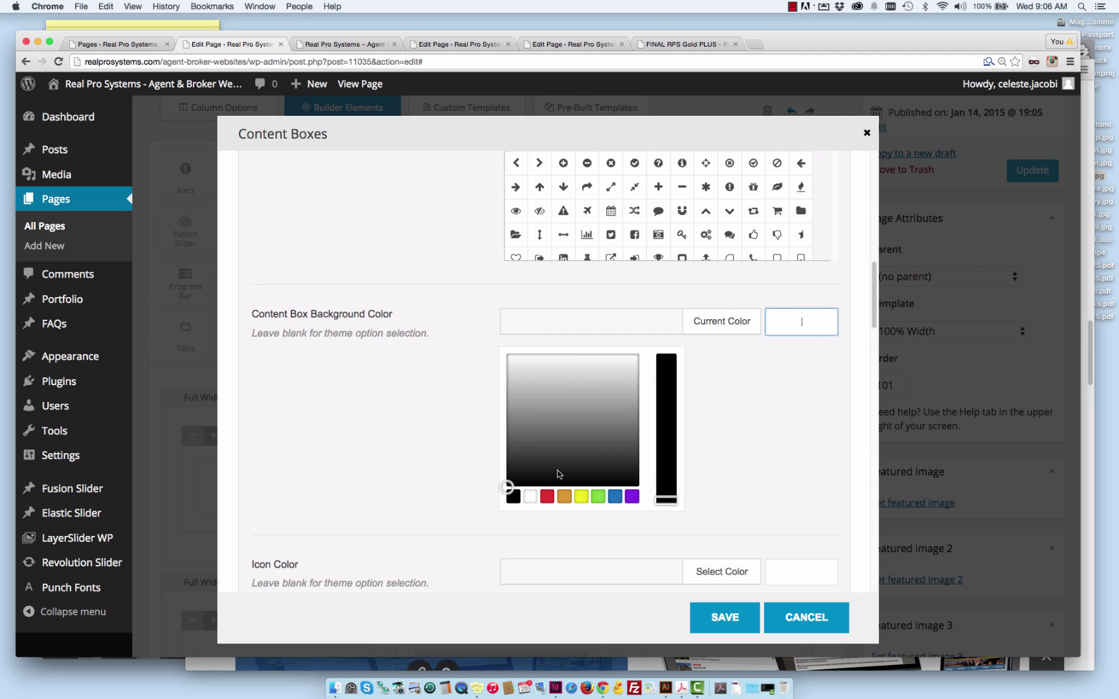
left_click(562, 494)
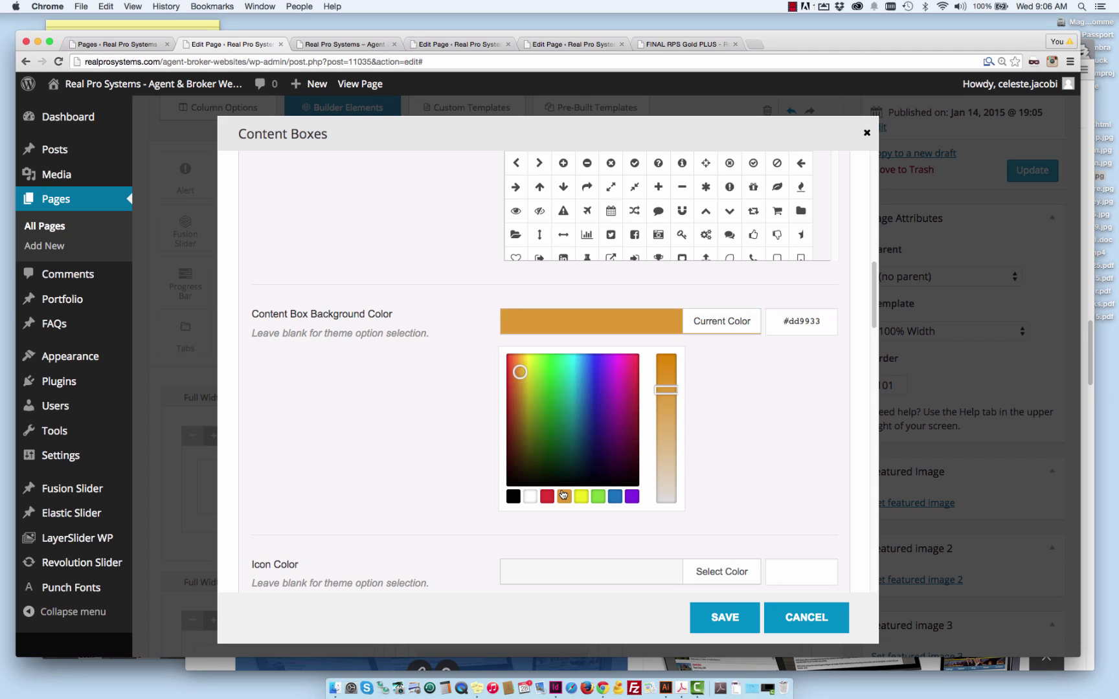
left_click(521, 364)
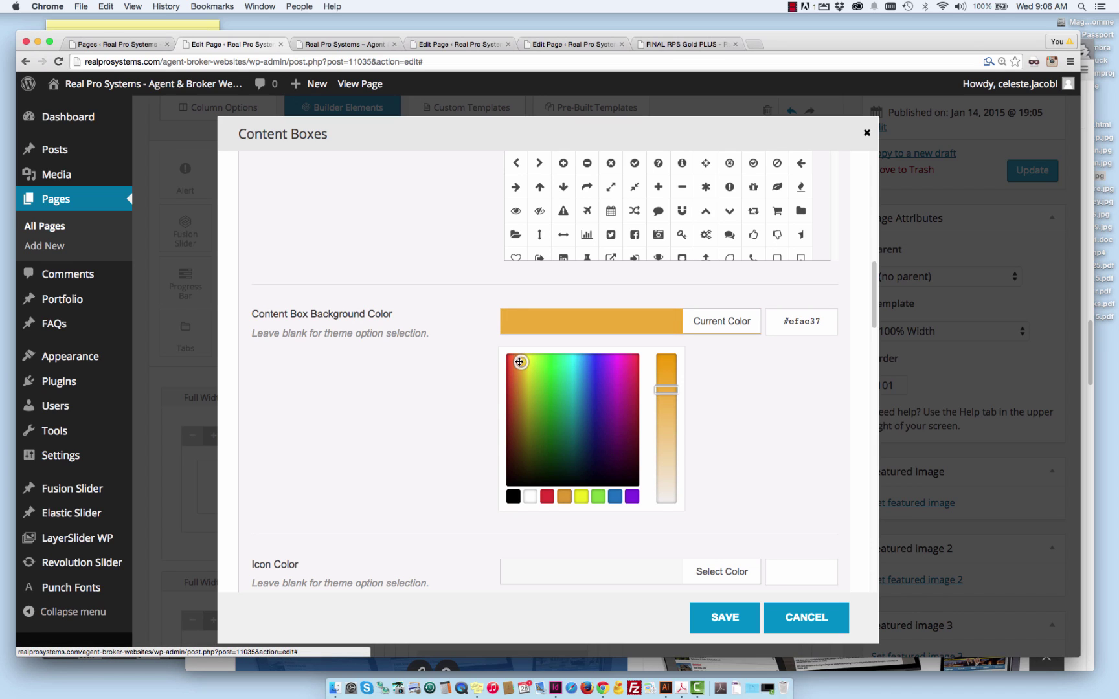
left_click_drag(520, 362, 518, 357)
mouse_move(666, 390)
left_mouse_down()
mouse_move(667, 417)
mouse_move(676, 398)
left_mouse_up()
scroll(780, 499, "down", 1)
scroll(780, 498, "down", 1)
scroll(778, 503, "down", 1)
scroll(769, 507, "down", 3)
scroll(760, 544, "down", 3)
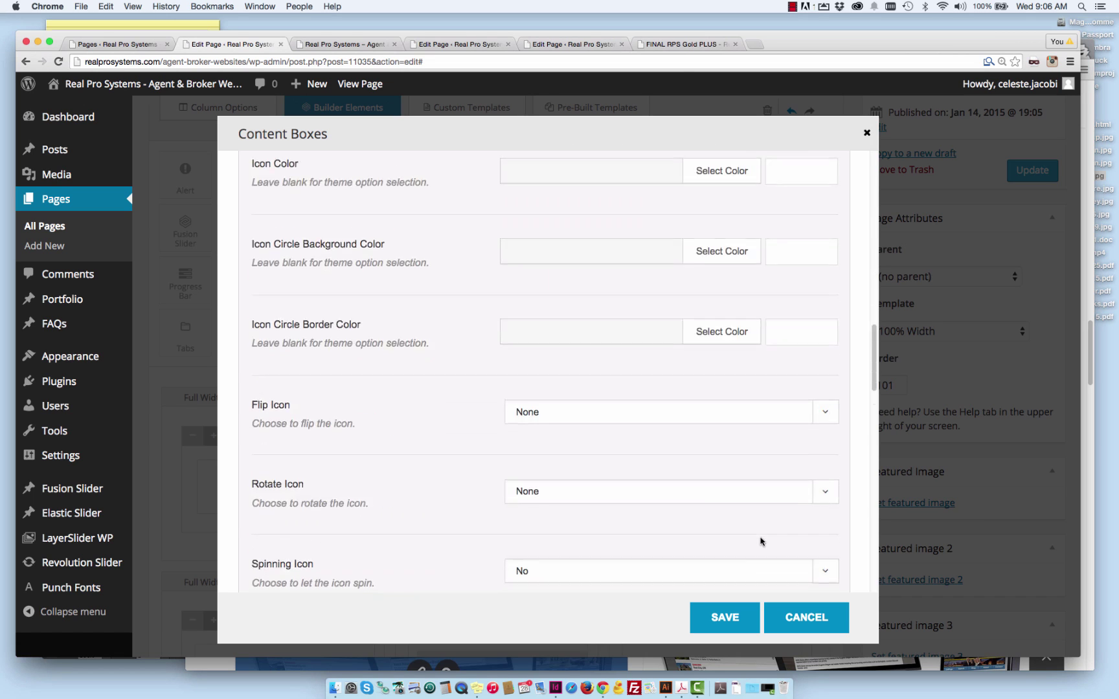
scroll(760, 545, "down", 4)
scroll(760, 542, "down", 2)
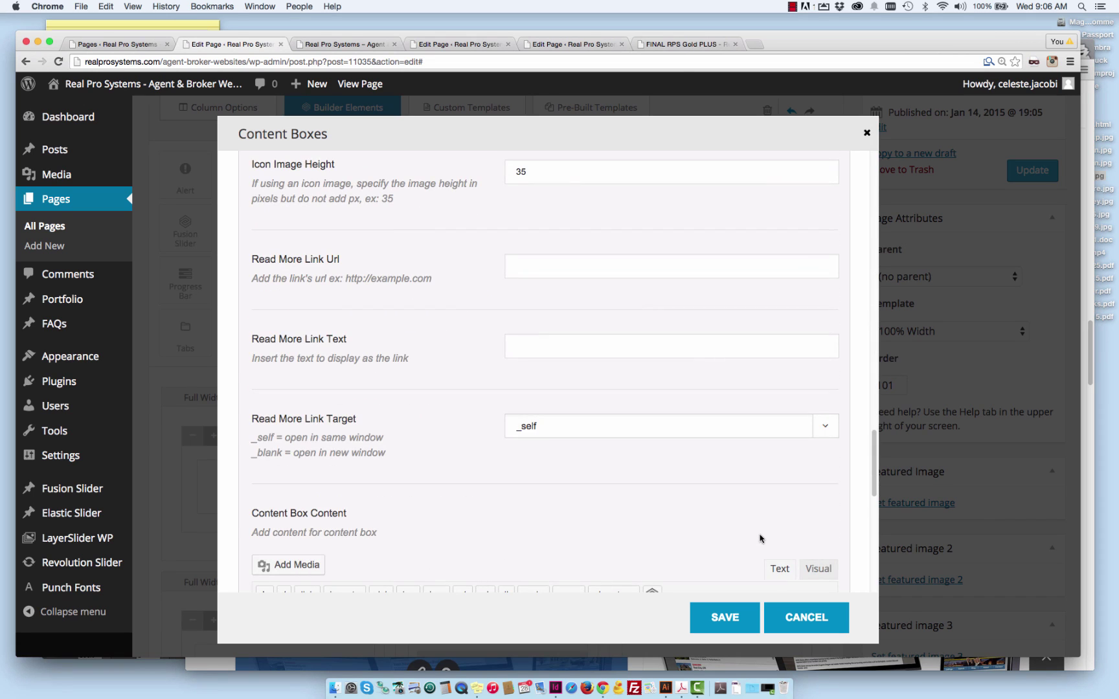
scroll(759, 539, "down", 3)
scroll(579, 487, "down", 1)
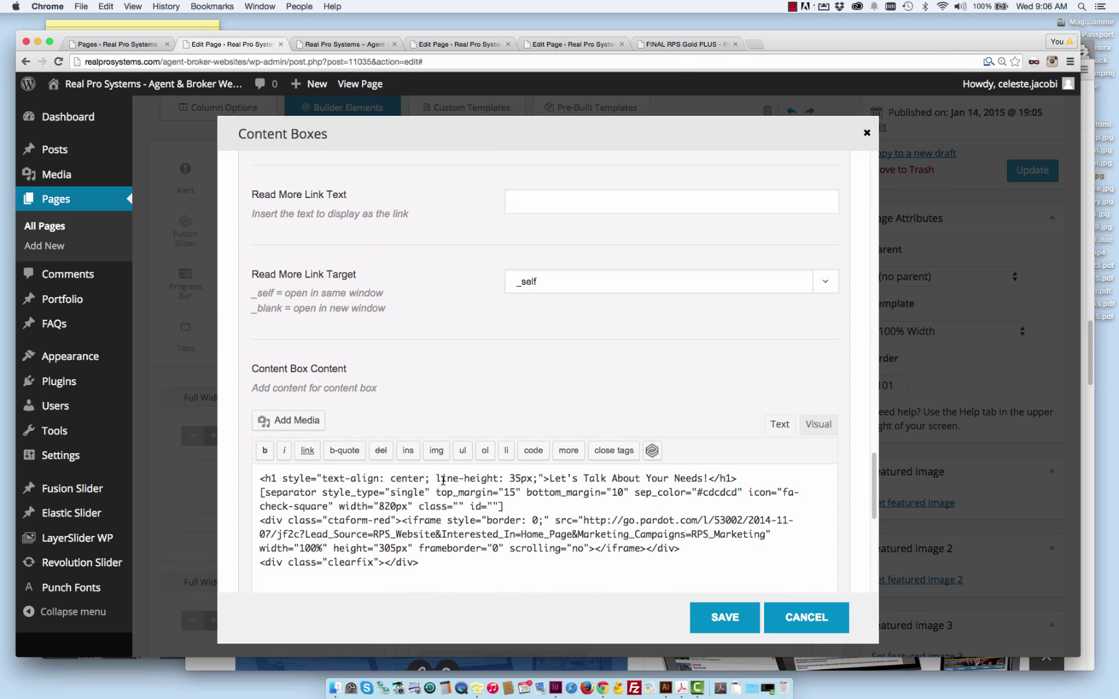
- Check the heading in Visual mode, then change its line-height from 35px to 40px in the Text tab
left_click(828, 426)
scroll(787, 419, "down", 5)
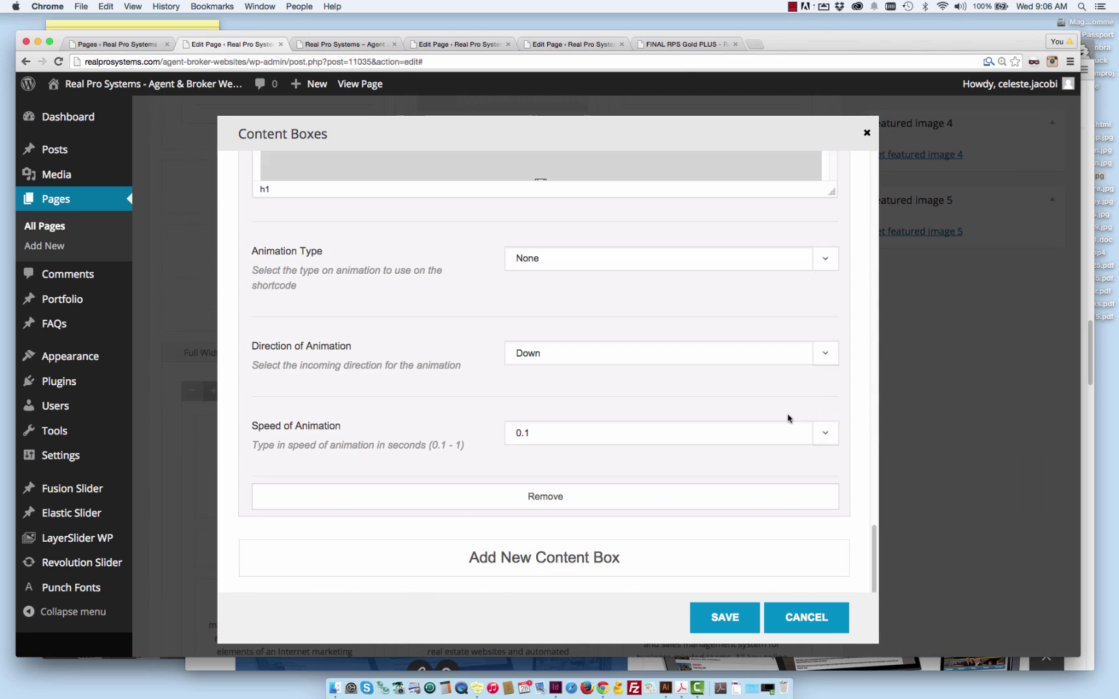
scroll(780, 435, "up", 5)
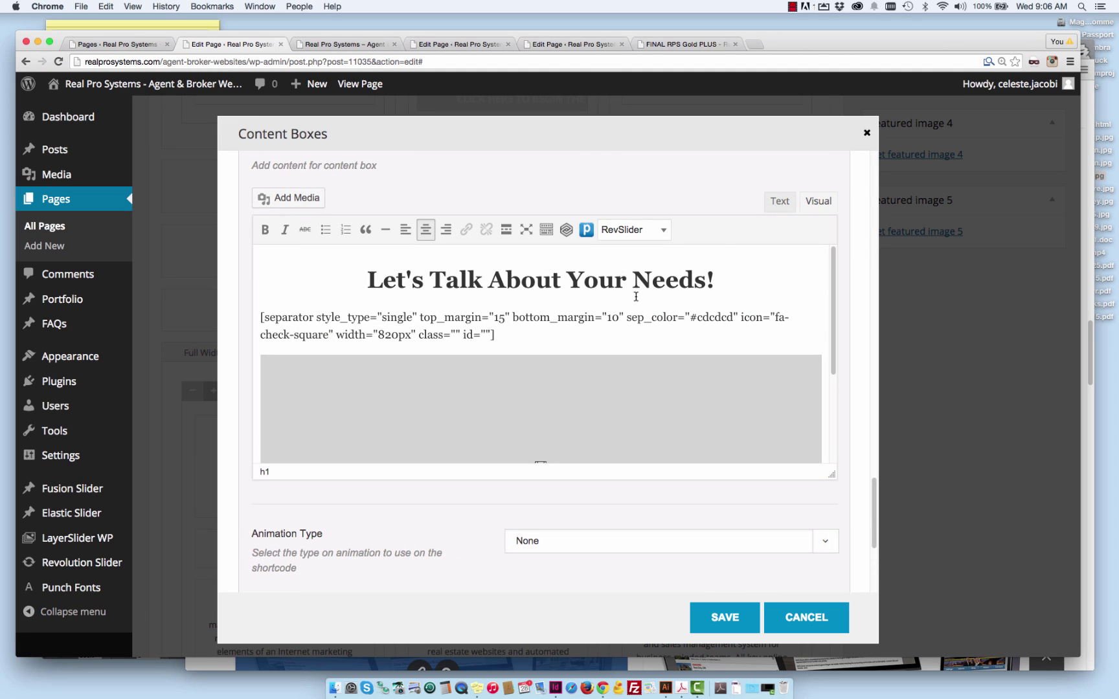
left_click_drag(357, 285, 709, 294)
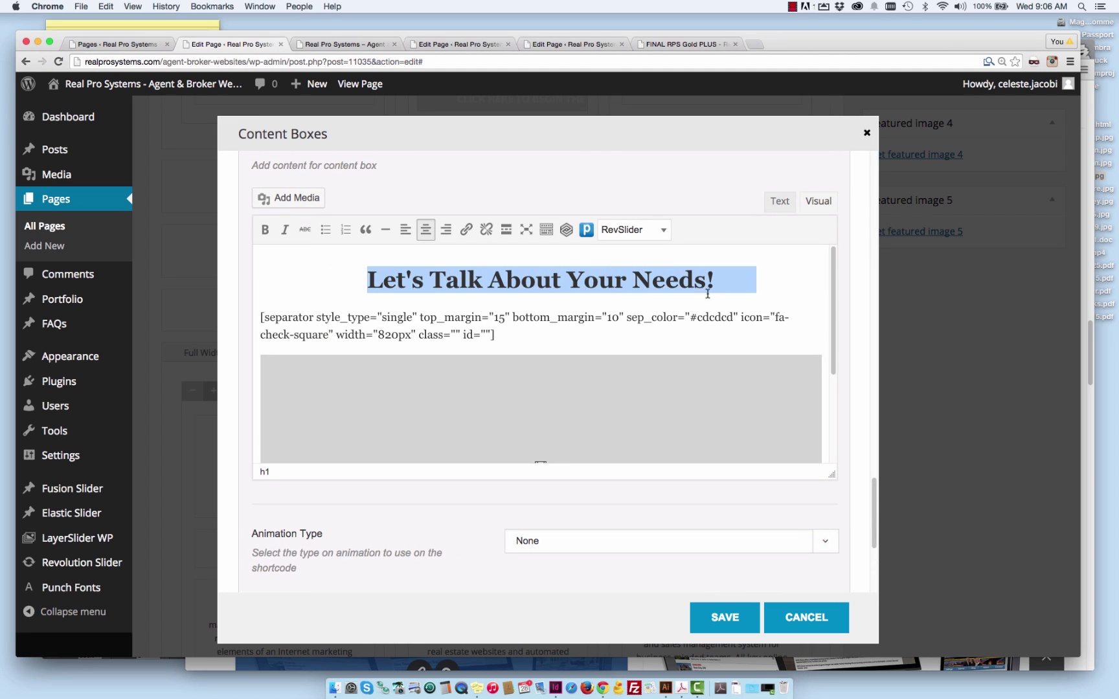
left_click(787, 204)
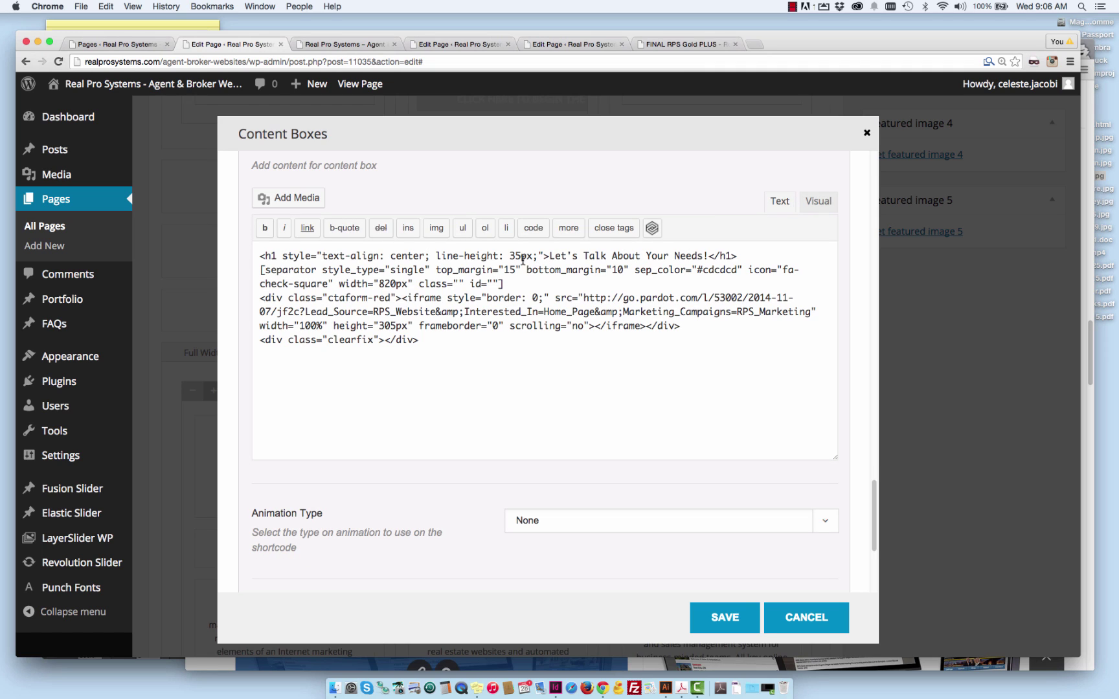
left_click_drag(509, 253, 517, 255)
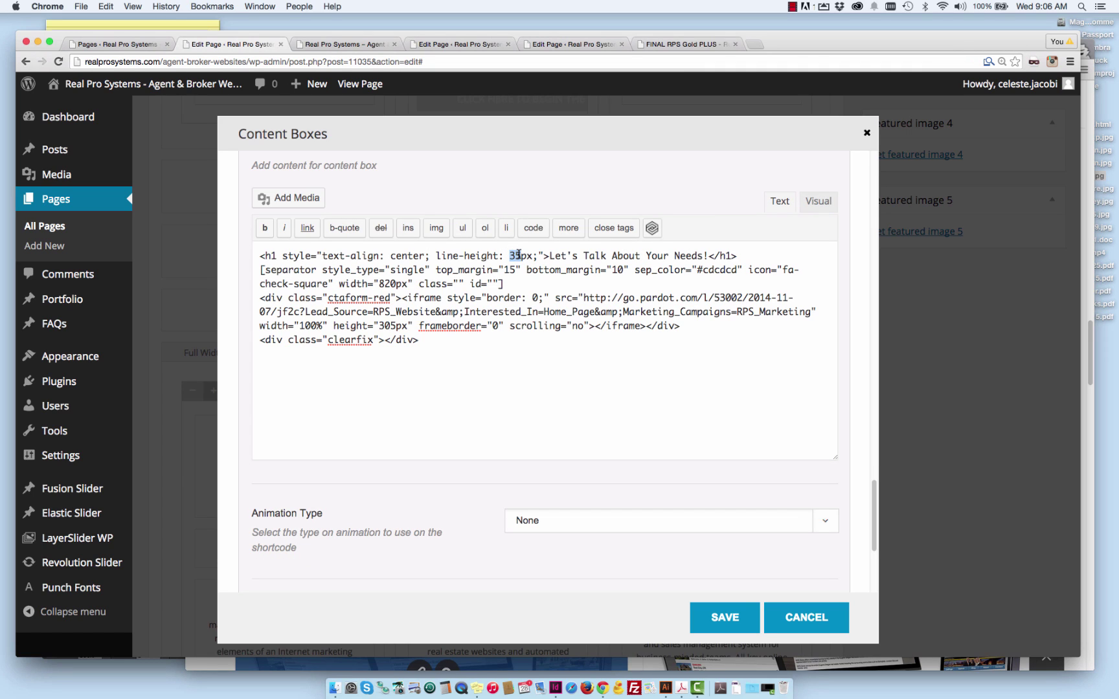
type("40")
- Select the separator shortcode and iframe/clearfix markup and compare them against the live preview
left_click_drag(504, 283, 482, 284)
left_click_drag(332, 273, 236, 269)
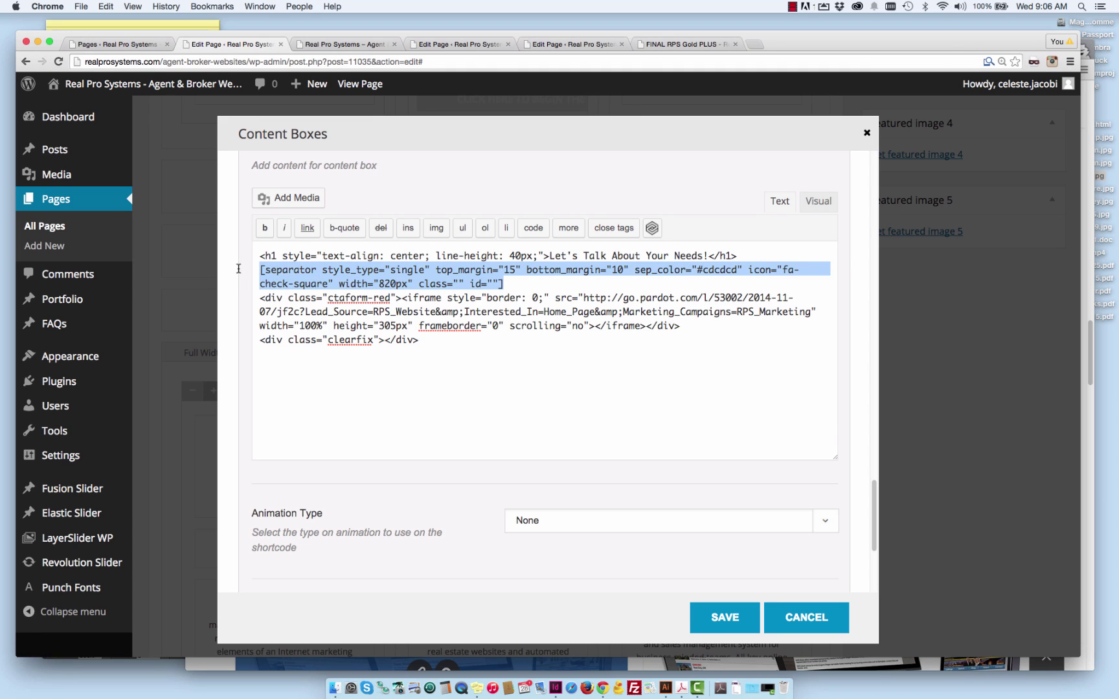
left_click(374, 43)
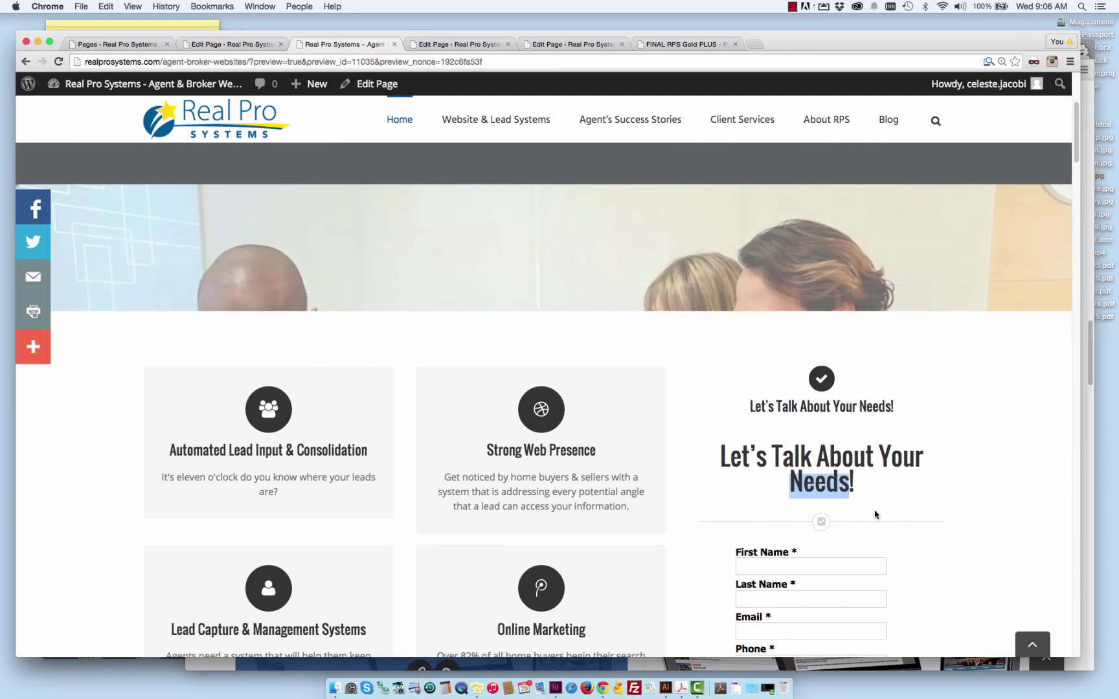
left_click(256, 44)
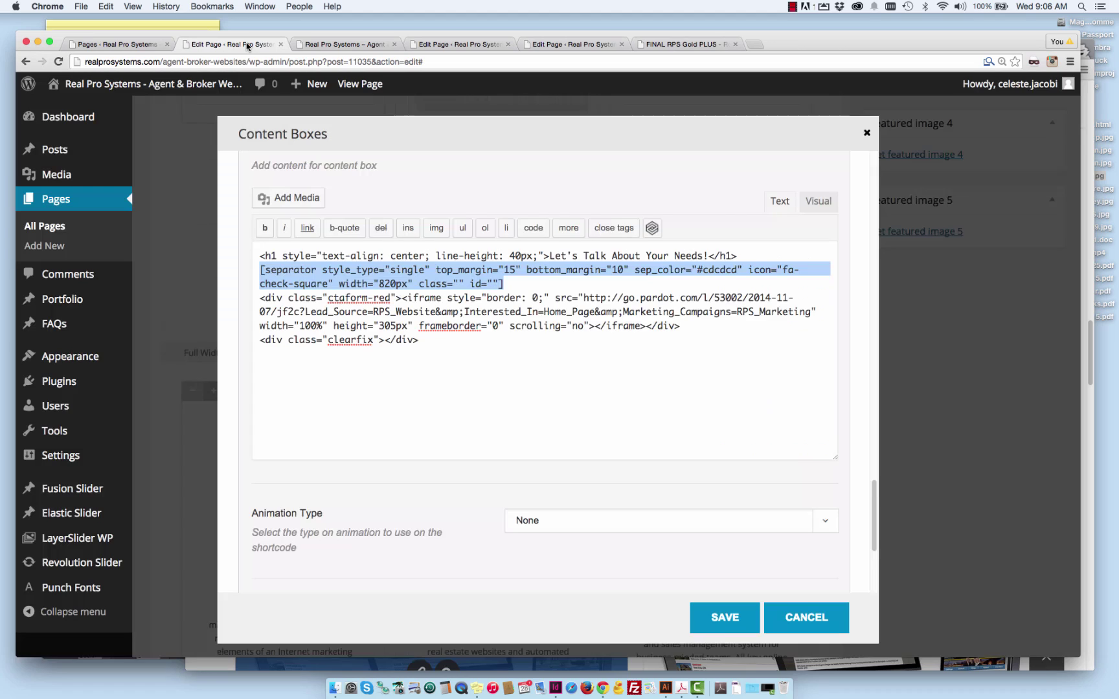
left_click_drag(419, 340, 255, 300)
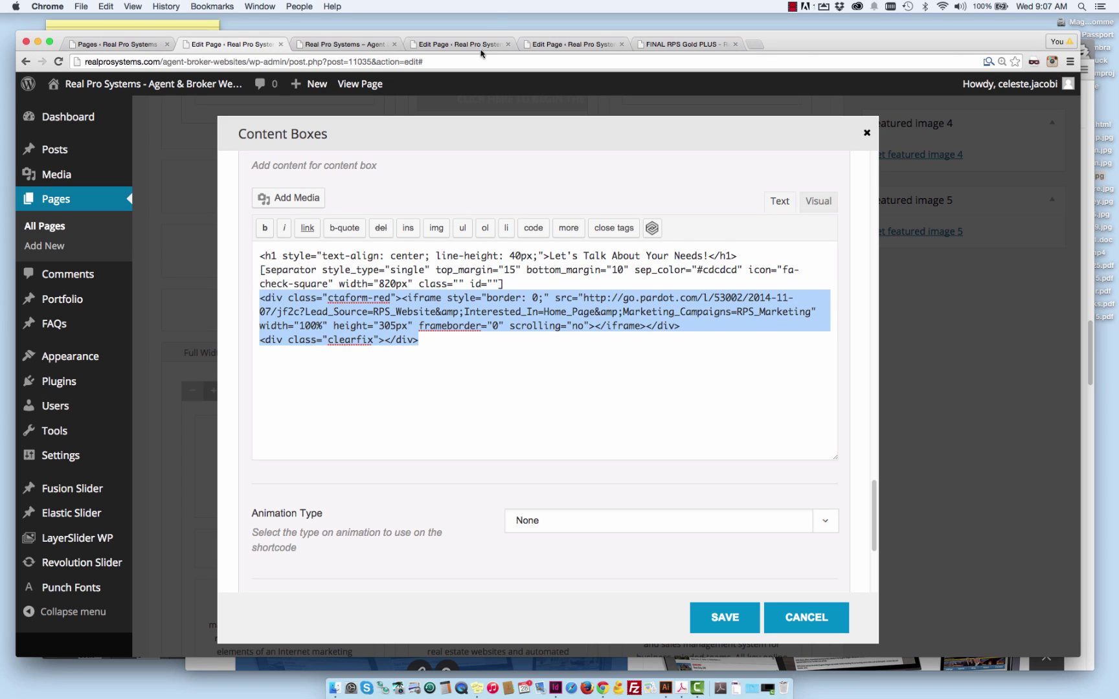
left_click(325, 47)
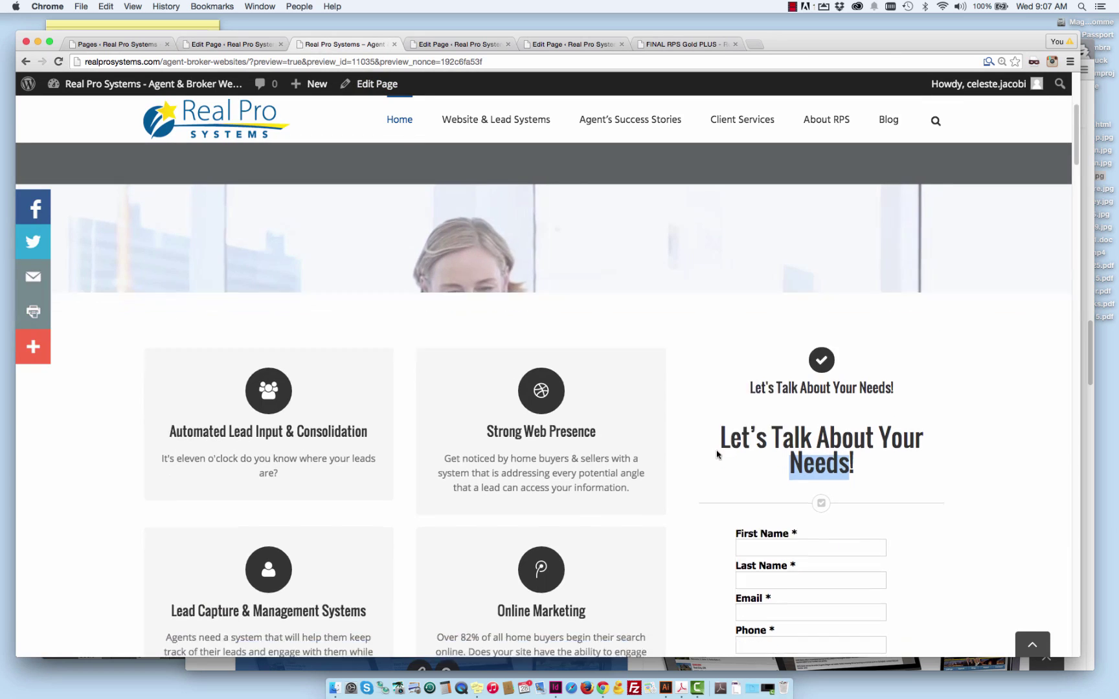
scroll(799, 499, "down", 2)
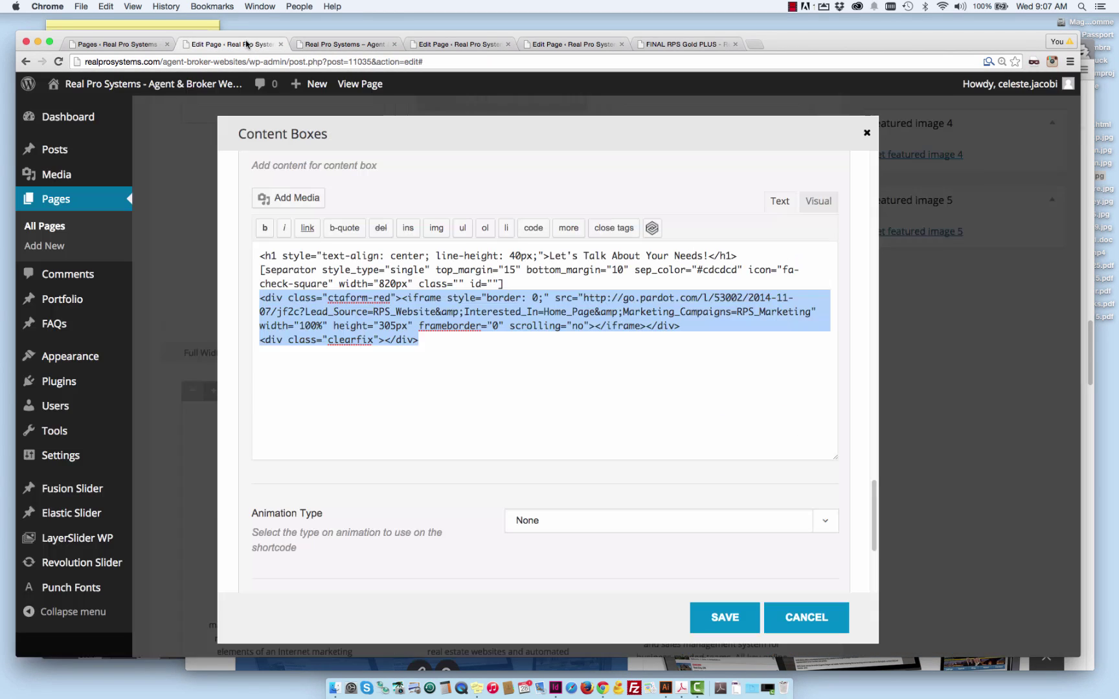
- Save the content box settings and preview the page showing the lead form in an orange box
left_click(228, 44)
left_click(673, 557)
left_click(703, 609)
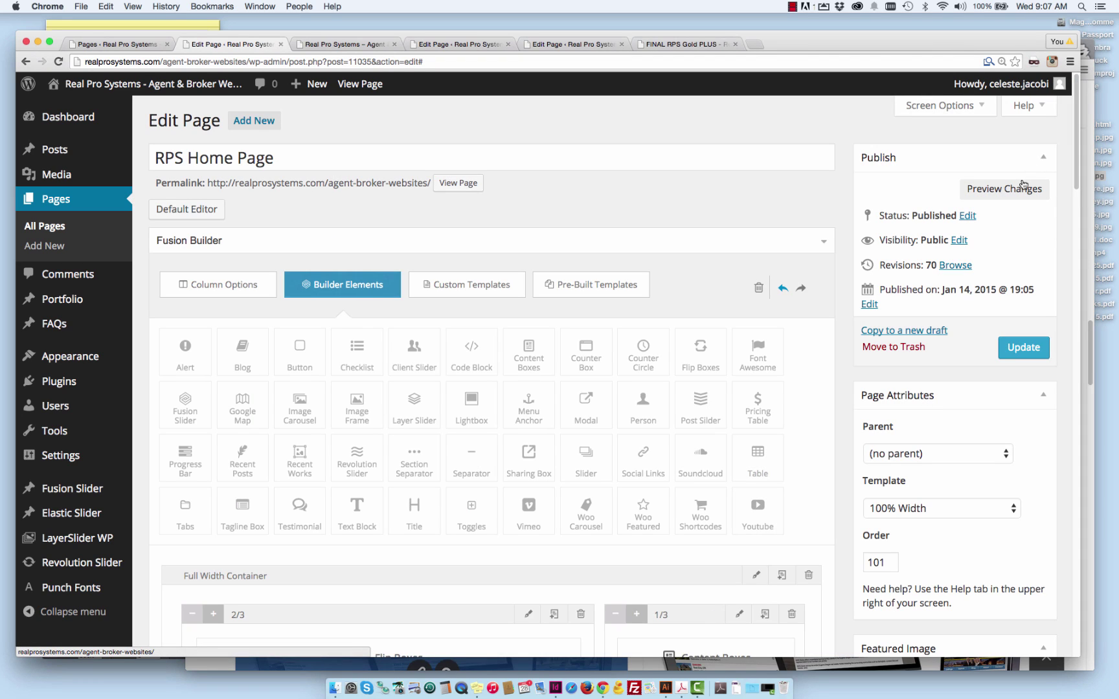
left_click(1021, 185)
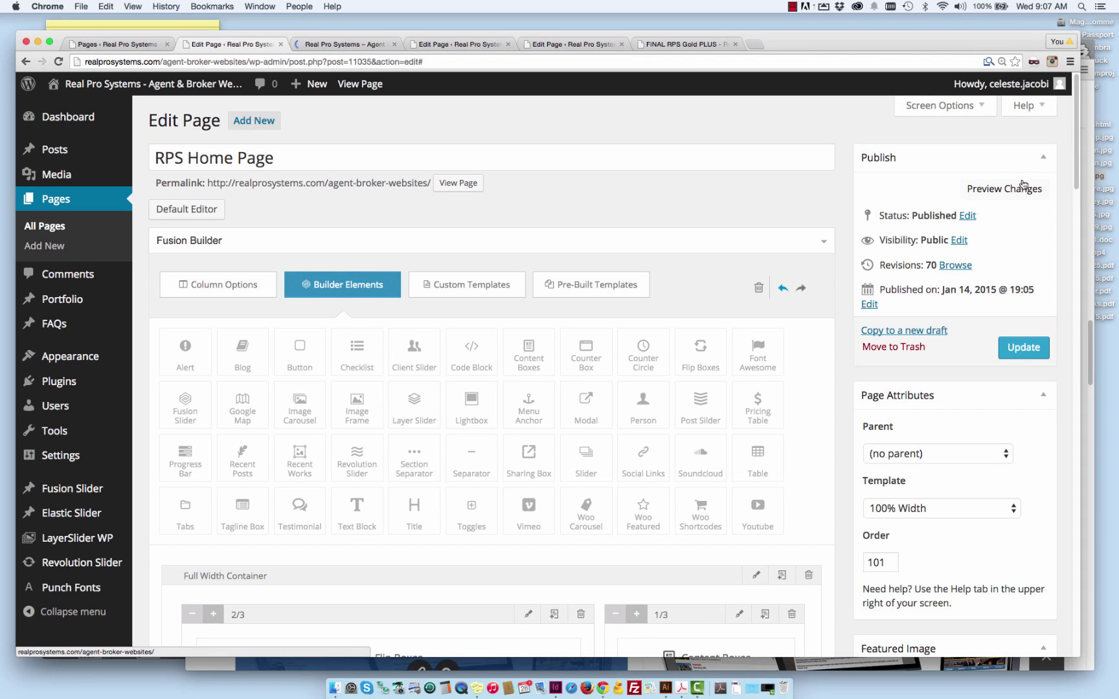
left_click(369, 43)
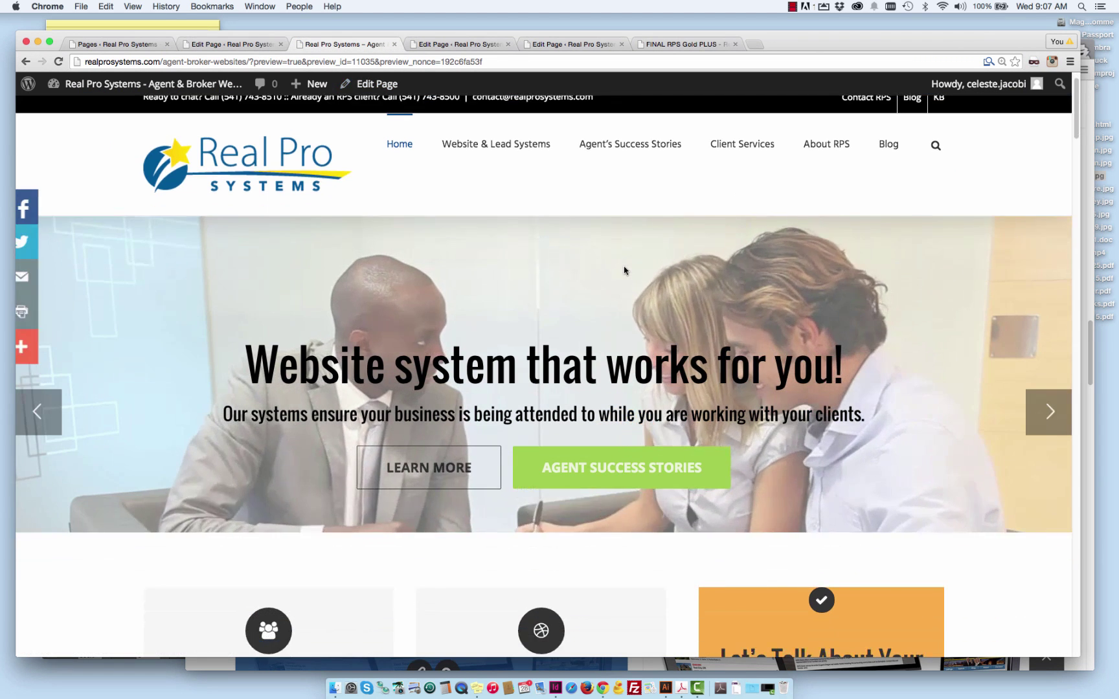
scroll(624, 271, "down", 2)
scroll(627, 273, "down", 2)
scroll(681, 312, "down", 1)
scroll(777, 353, "down", 3)
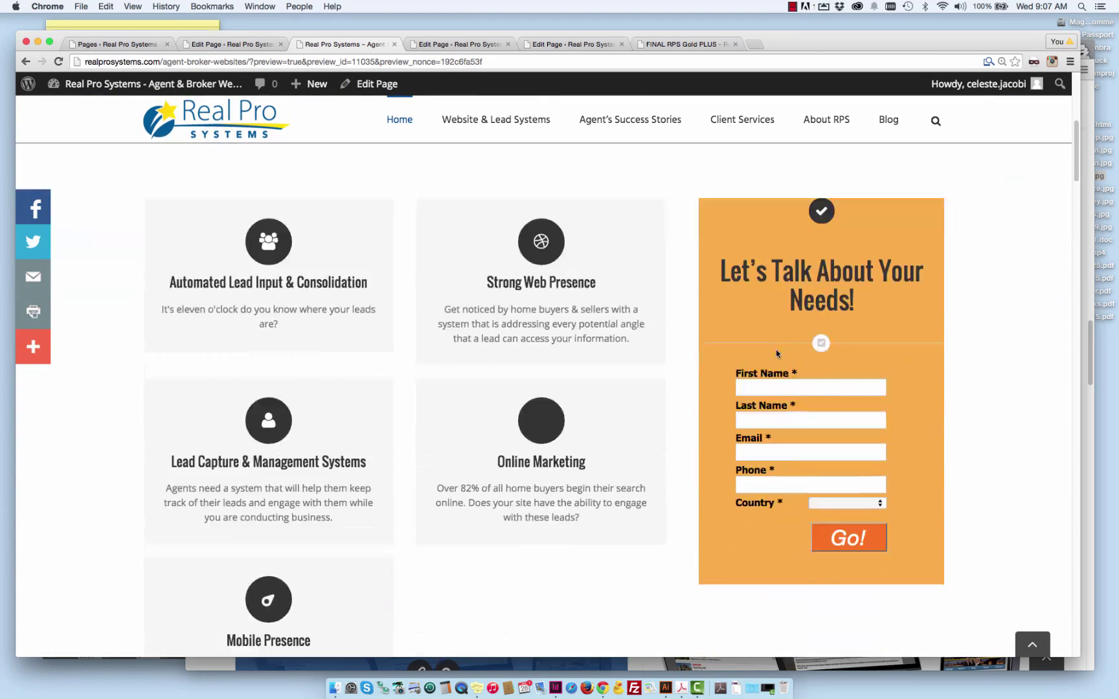
scroll(769, 353, "down", 1)
scroll(752, 352, "down", 1)
scroll(734, 349, "down", 1)
scroll(732, 349, "up", 1)
scroll(732, 350, "up", 1)
scroll(732, 351, "up", 1)
scroll(752, 354, "up", 1)
scroll(787, 363, "up", 1)
scroll(820, 320, "up", 1)
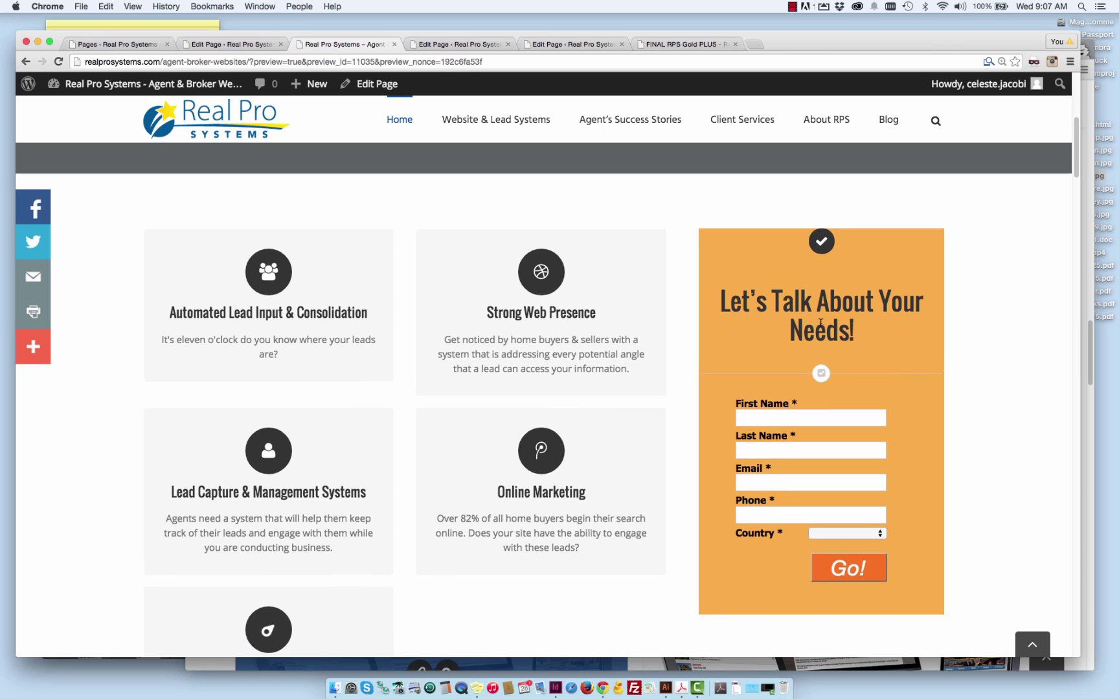
scroll(813, 315, "up", 1)
scroll(803, 309, "up", 1)
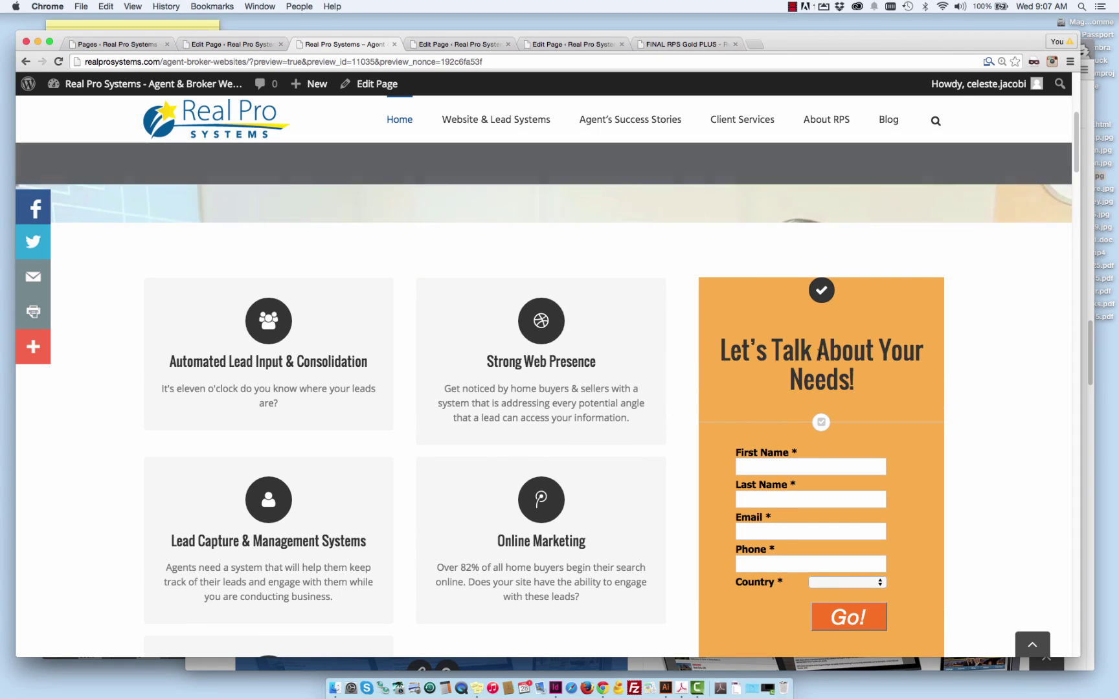
scroll(813, 328, "down", 1)
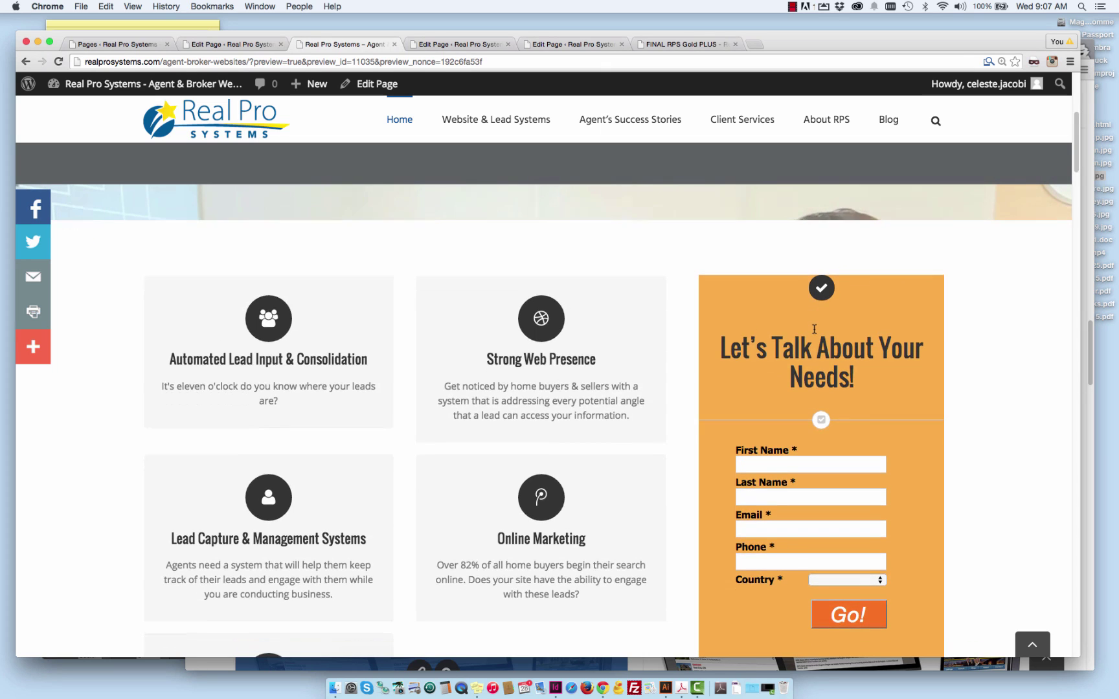
scroll(813, 329, "down", 1)
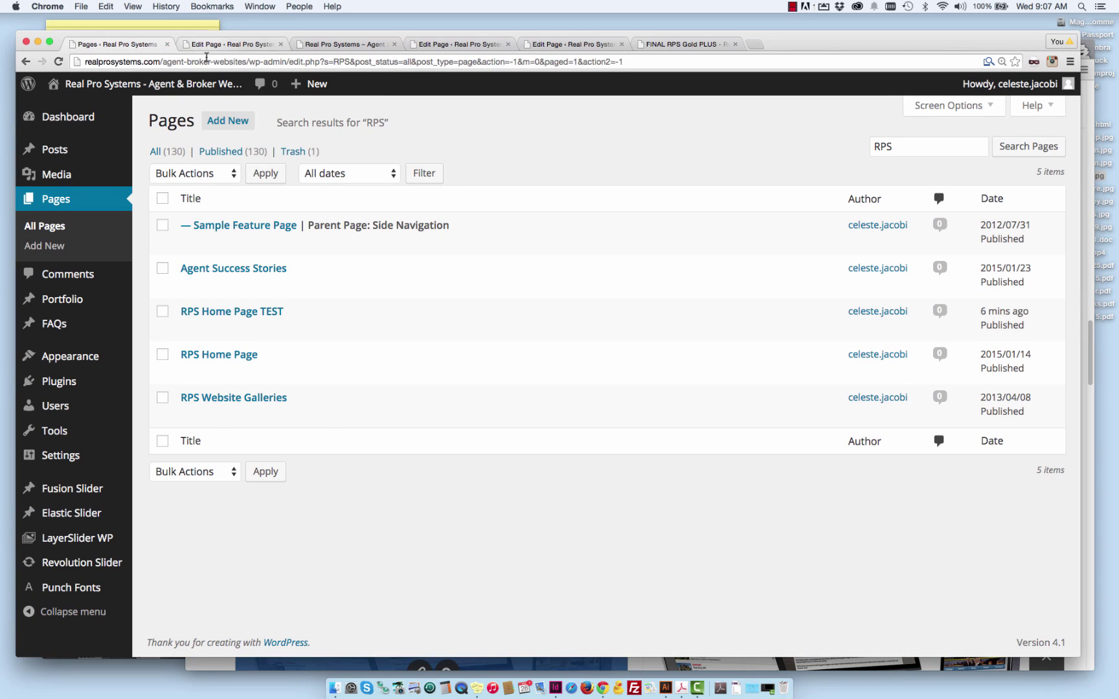
- Reopen the lead form Content Boxes settings, expand Item 1 and browse the Box Layout choices
left_click(219, 46)
scroll(644, 429, "down", 3)
mouse_move(705, 529)
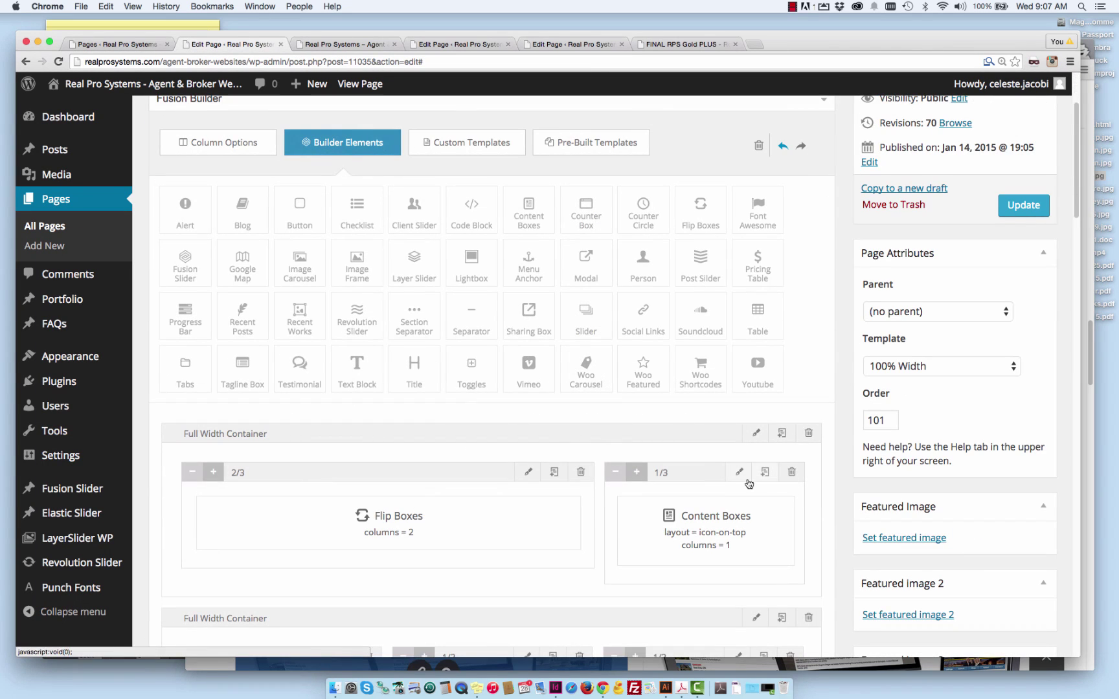
left_click(758, 505)
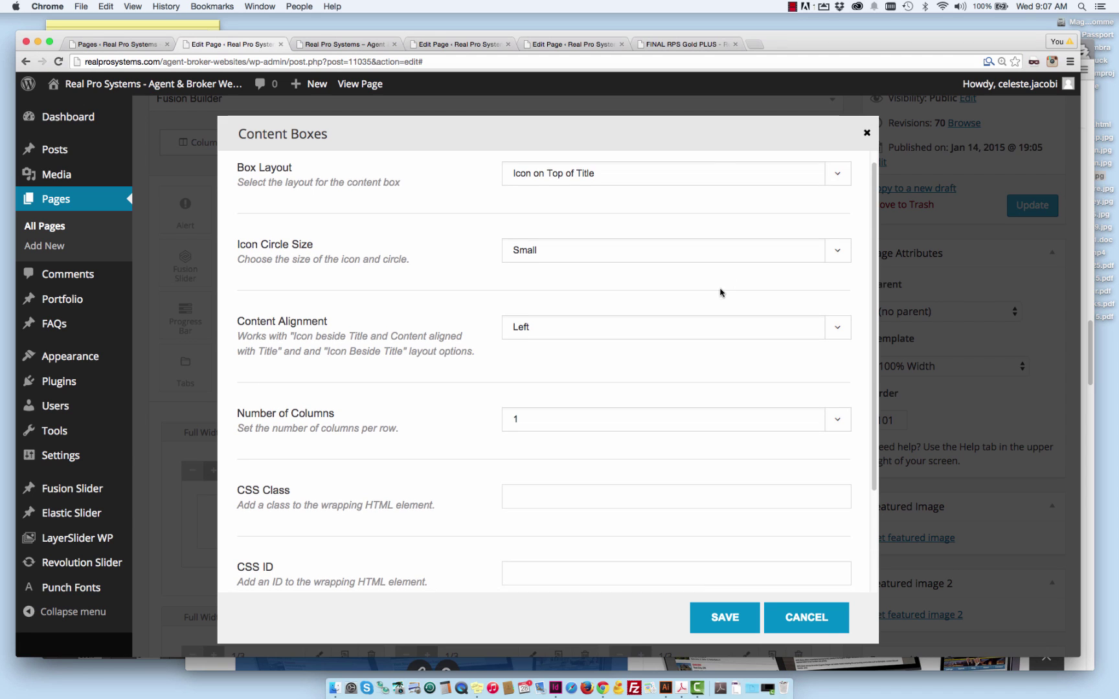
scroll(717, 299, "down", 1)
scroll(612, 385, "down", 1)
scroll(475, 425, "down", 2)
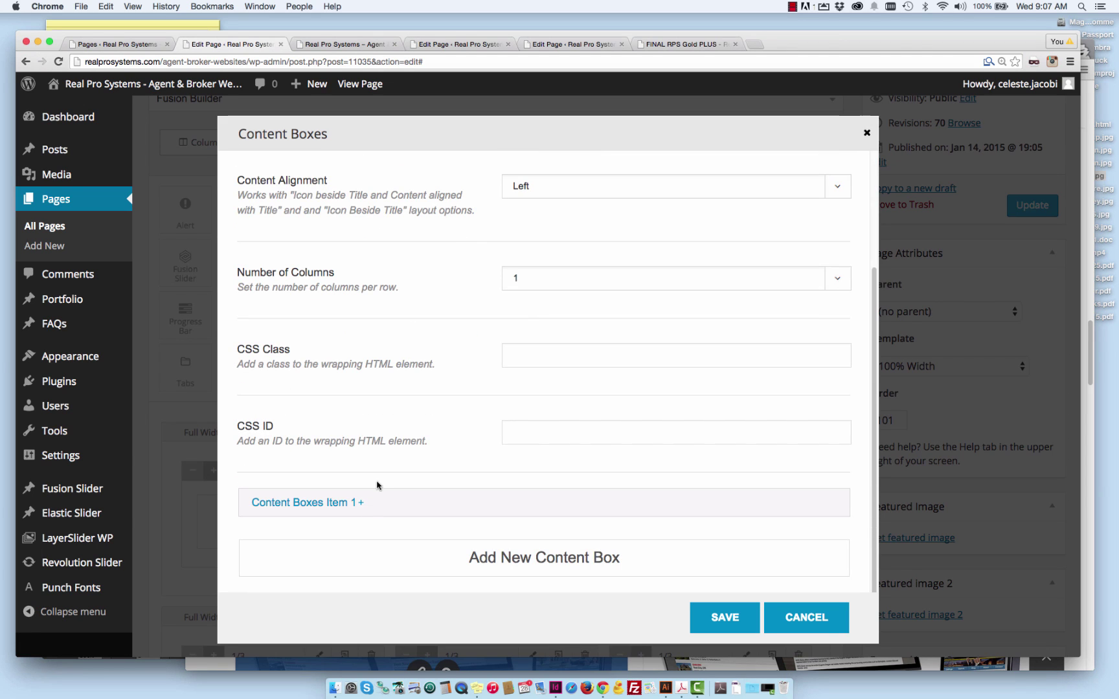
left_click(358, 502)
scroll(368, 490, "down", 3)
scroll(421, 452, "down", 3)
scroll(464, 440, "down", 2)
scroll(687, 407, "down", 6)
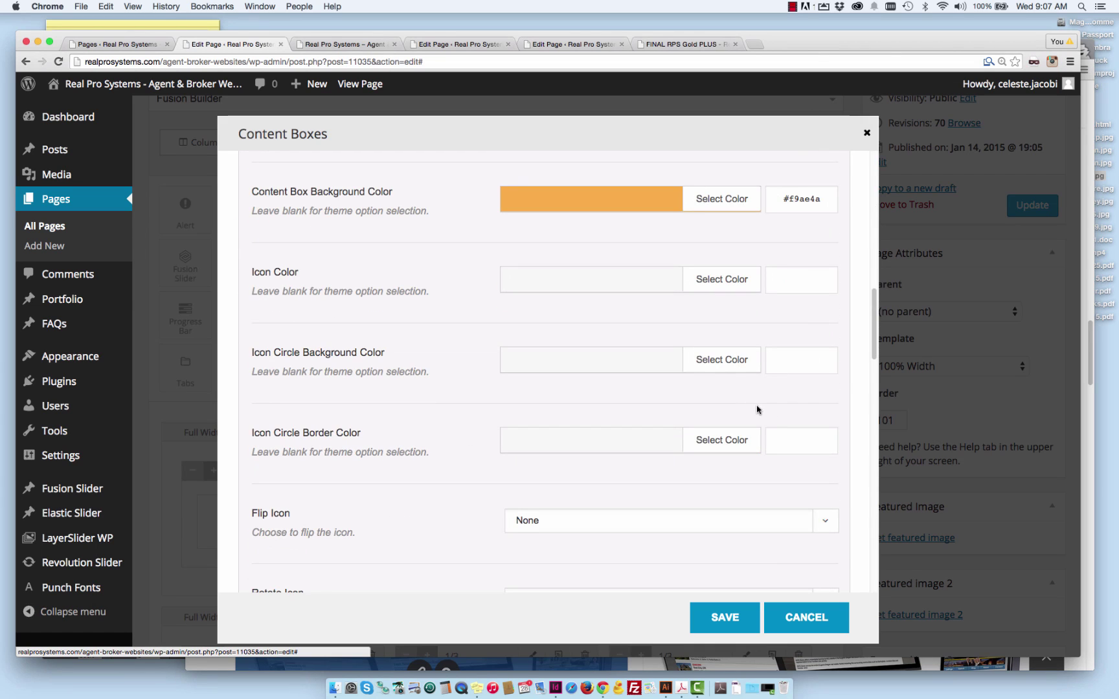
scroll(776, 395, "down", 1)
scroll(811, 386, "down", 4)
scroll(812, 386, "down", 3)
scroll(811, 386, "down", 1)
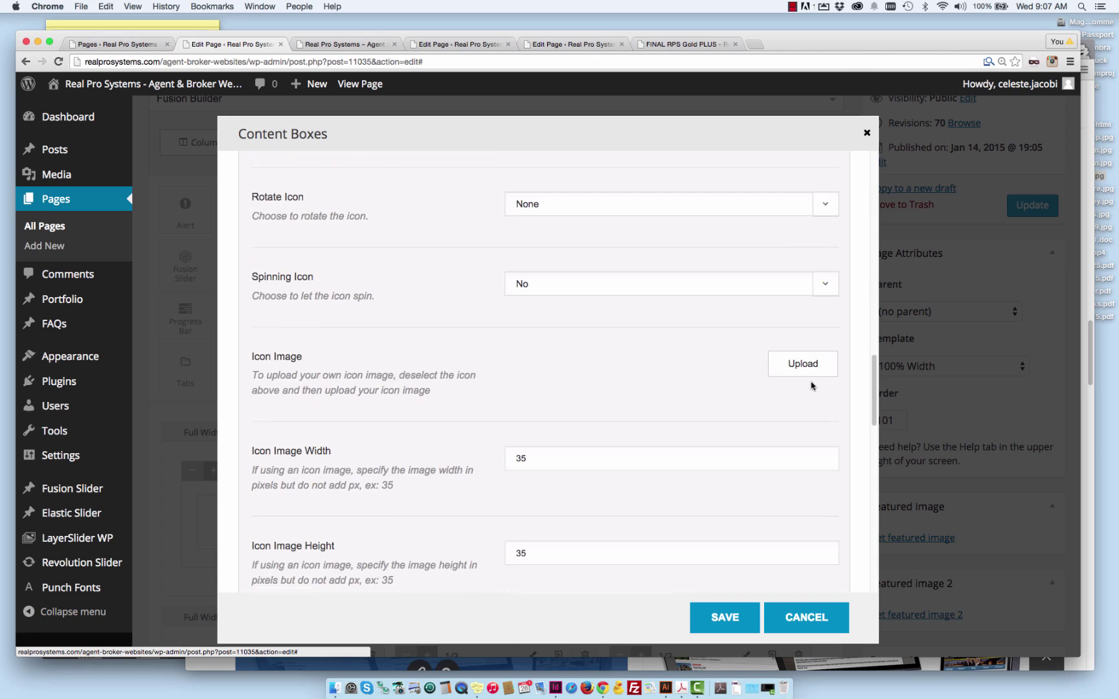
scroll(811, 387, "down", 1)
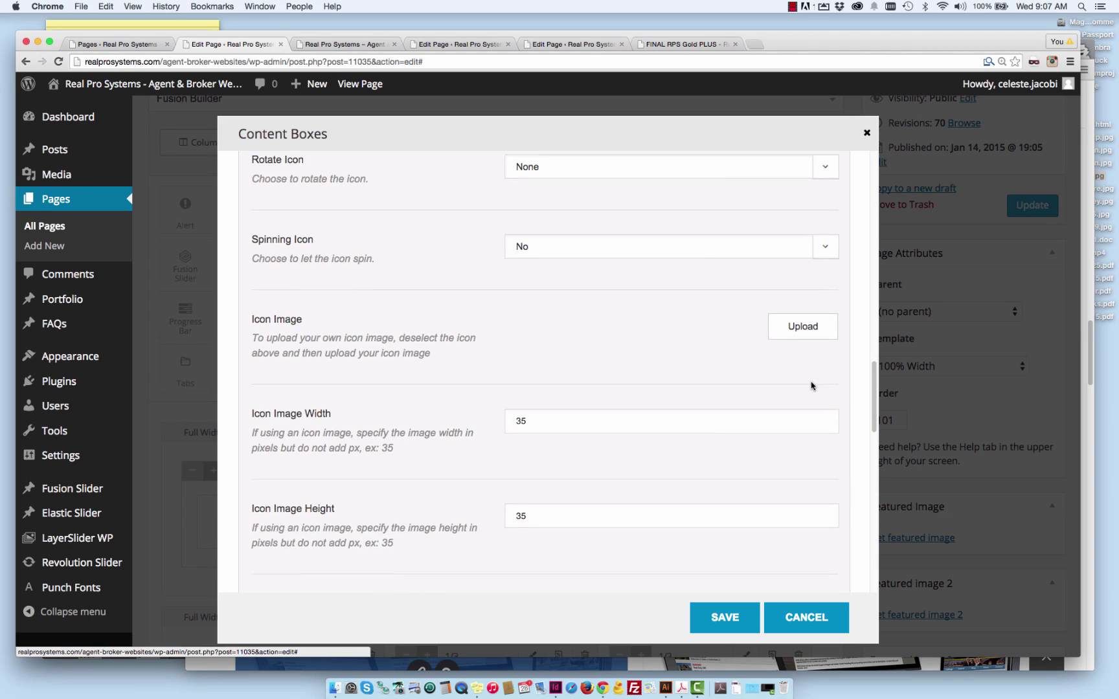
scroll(812, 386, "down", 1)
scroll(811, 387, "down", 1)
scroll(812, 386, "down", 1)
scroll(811, 382, "down", 1)
scroll(846, 391, "down", 2)
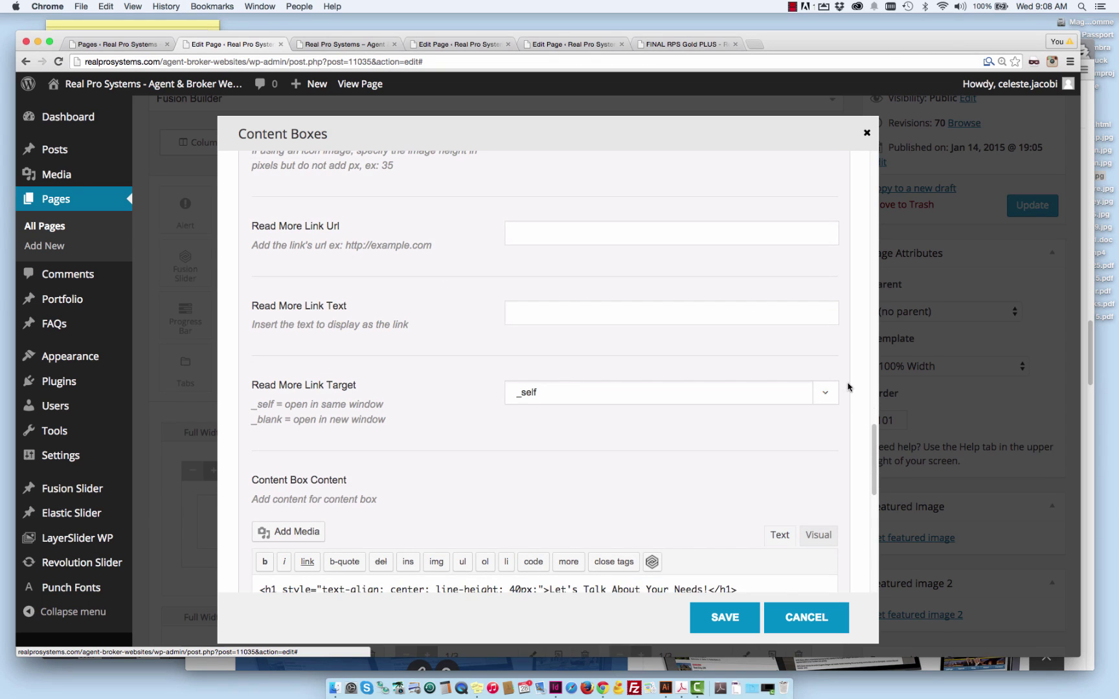
scroll(846, 389, "down", 1)
scroll(848, 387, "down", 1)
scroll(848, 388, "down", 1)
scroll(848, 388, "down", 2)
scroll(849, 386, "down", 1)
scroll(850, 385, "down", 1)
scroll(849, 386, "down", 1)
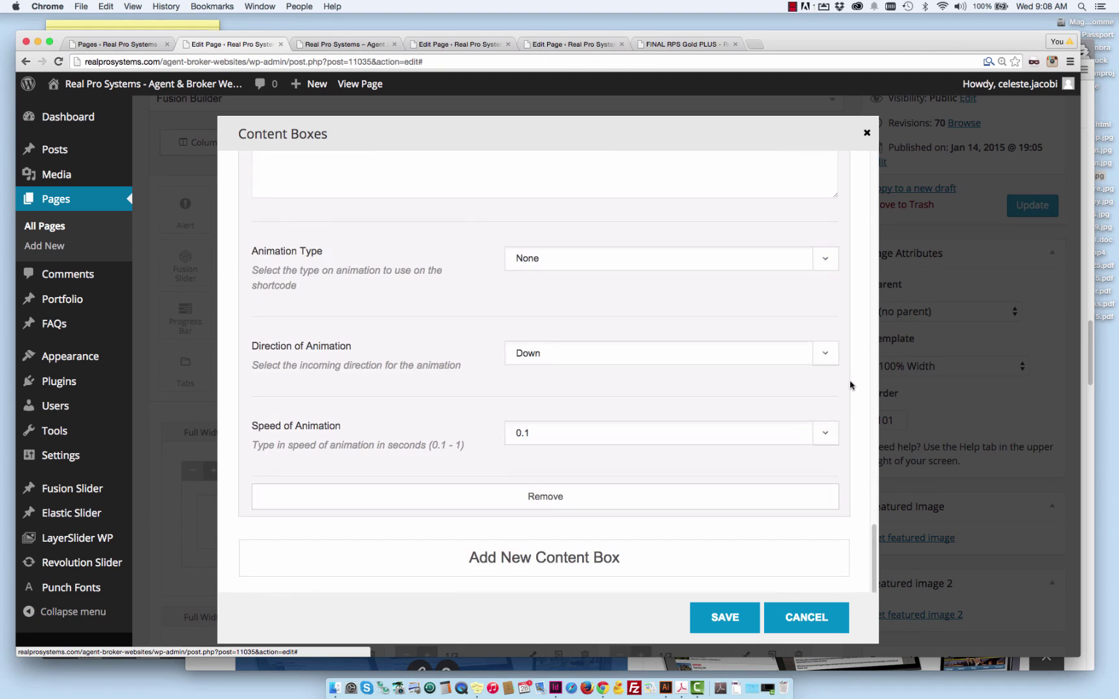
scroll(850, 386, "up", 5)
scroll(850, 385, "up", 5)
scroll(849, 386, "up", 5)
scroll(850, 385, "up", 1)
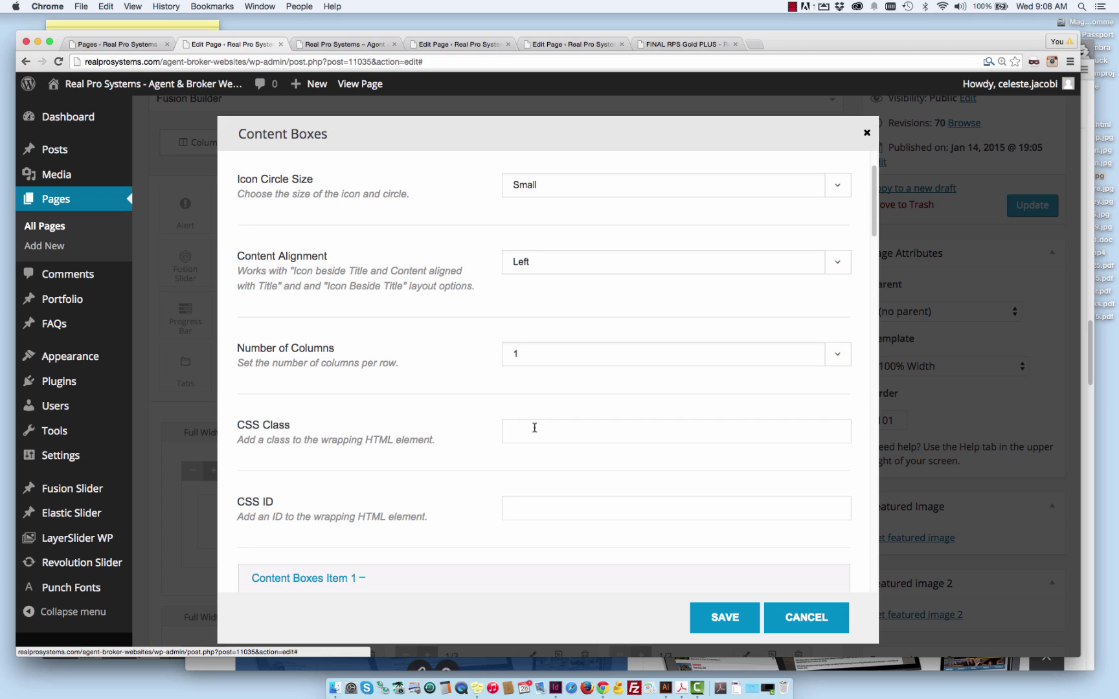
scroll(668, 450, "up", 2)
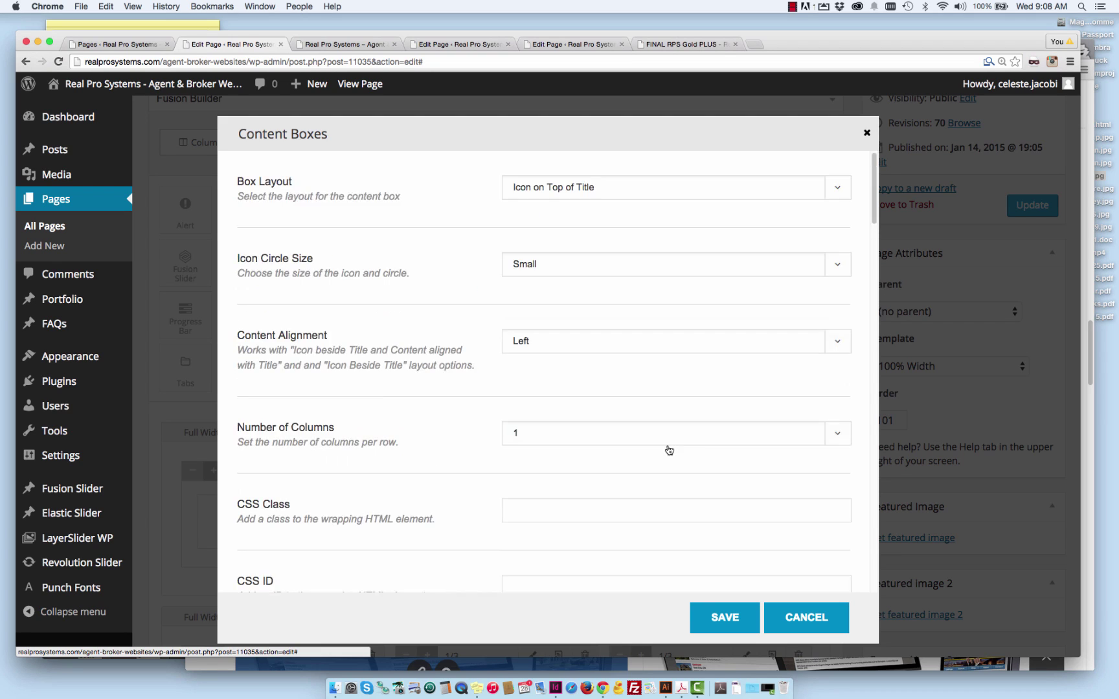
left_click(830, 191)
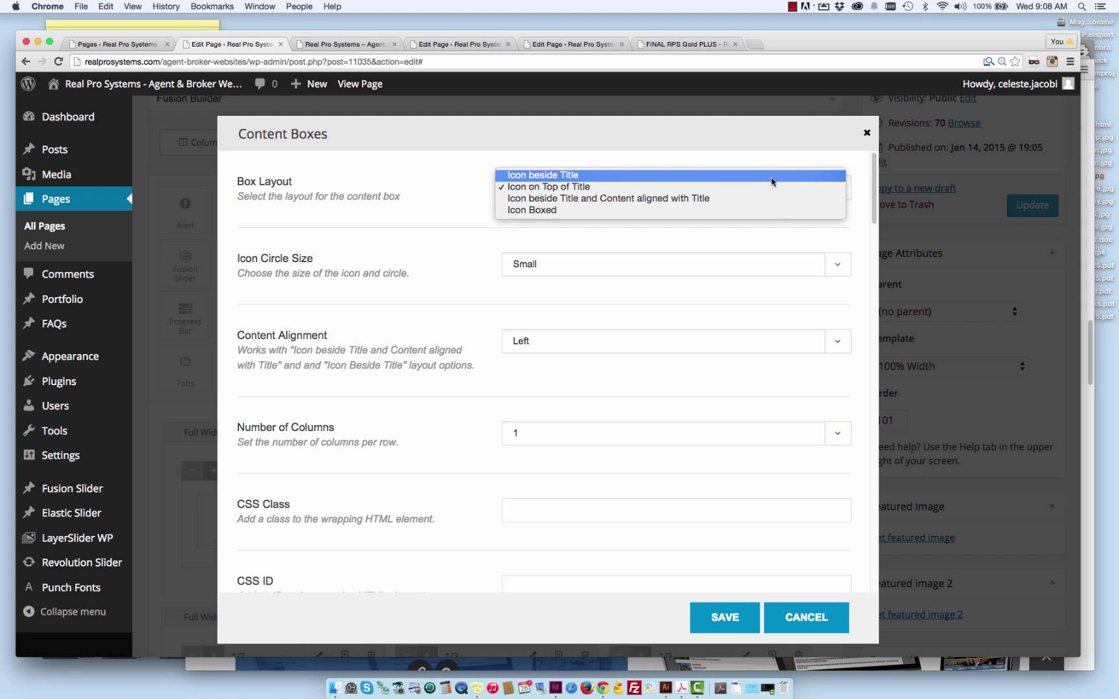
- Set Box Layout to Icon beside Title, keep Content Alignment Left, and save
left_click(768, 174)
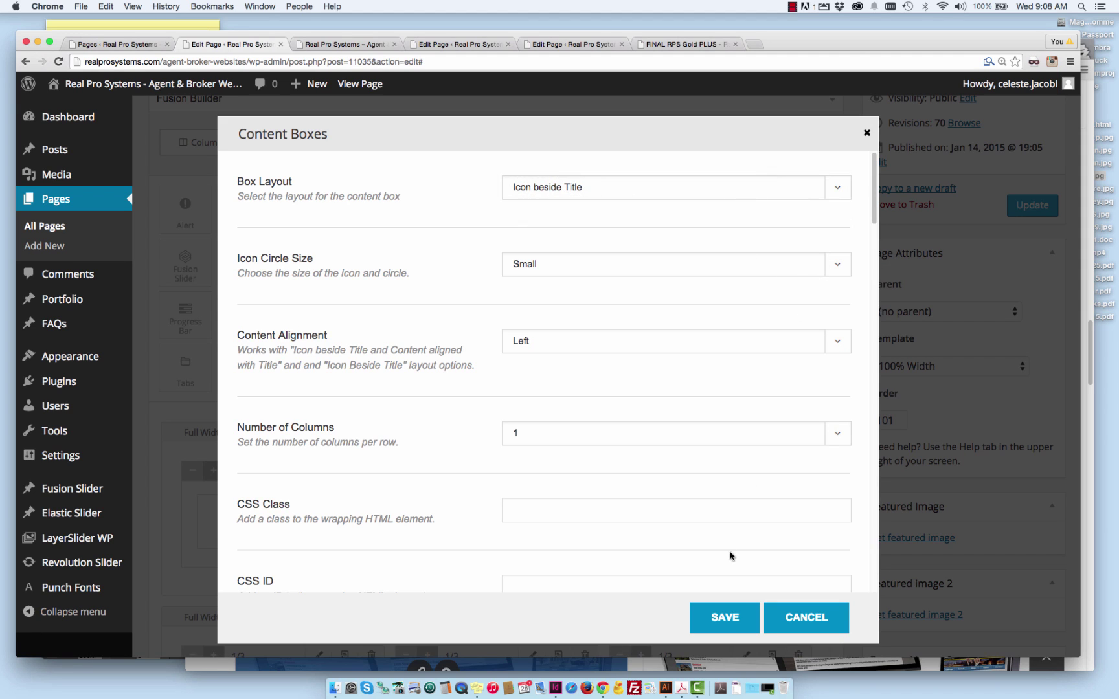
left_click(826, 340)
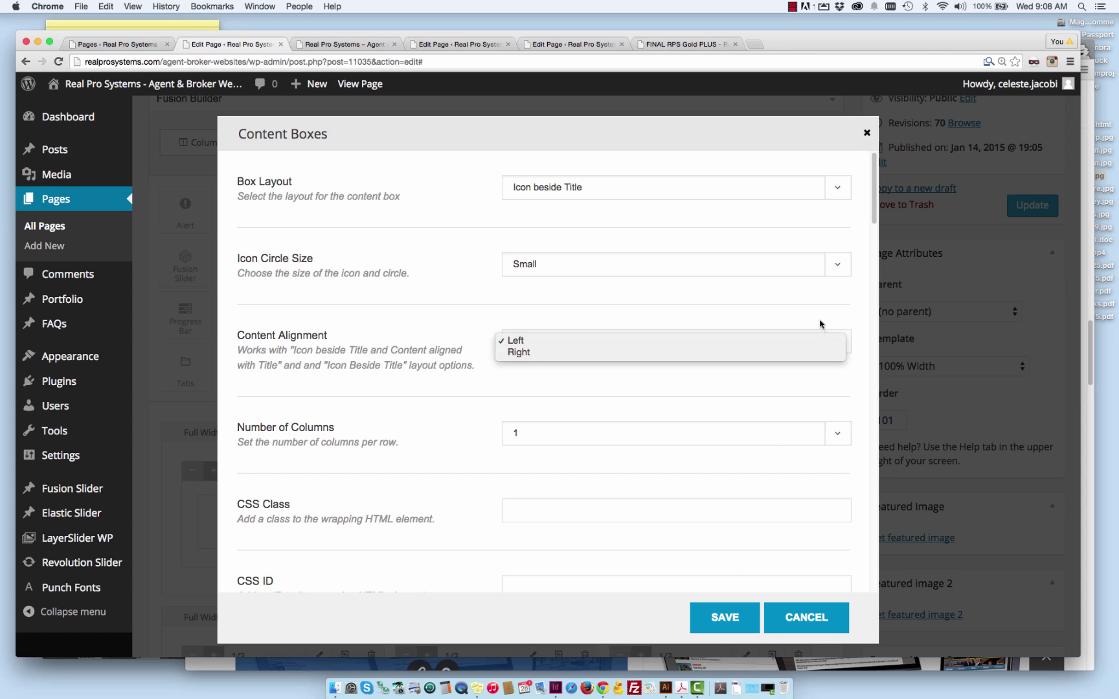
left_click(819, 320)
left_click(705, 619)
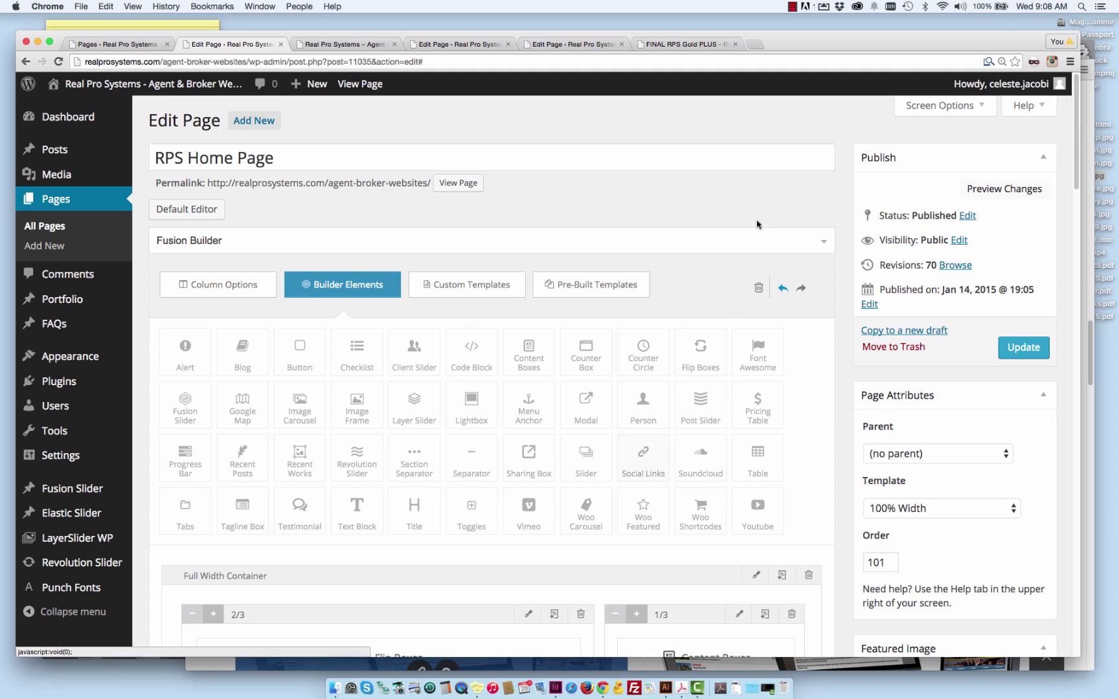
- Switch browser tabs after the Content Boxes dialog closes
left_click(826, 6)
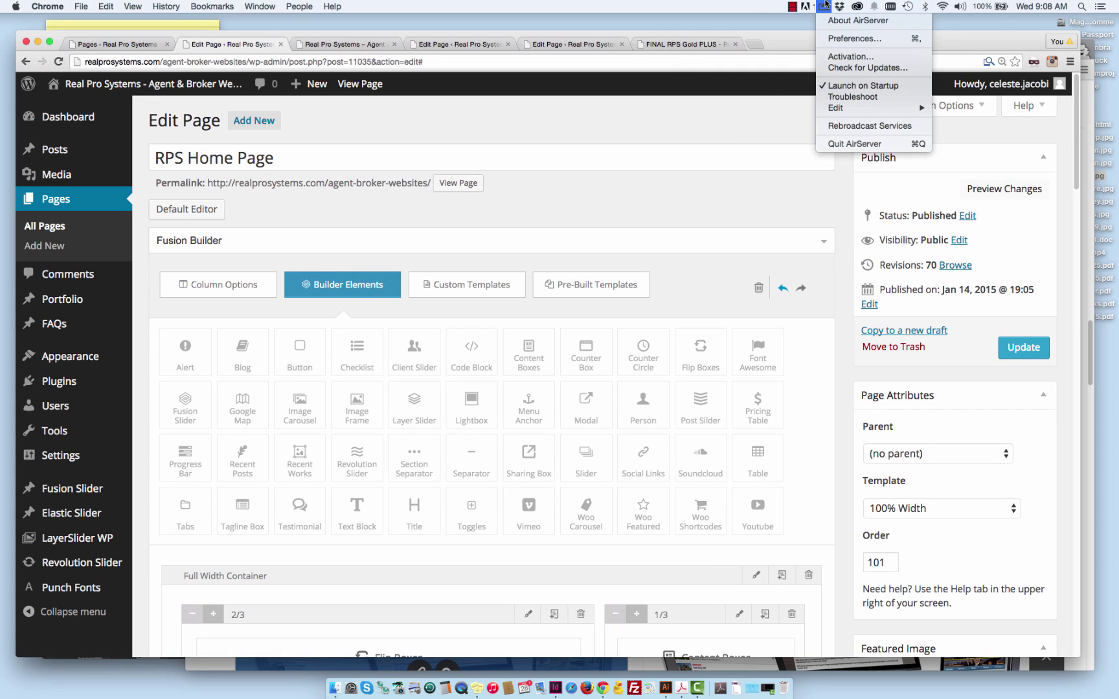
left_click(792, 7)
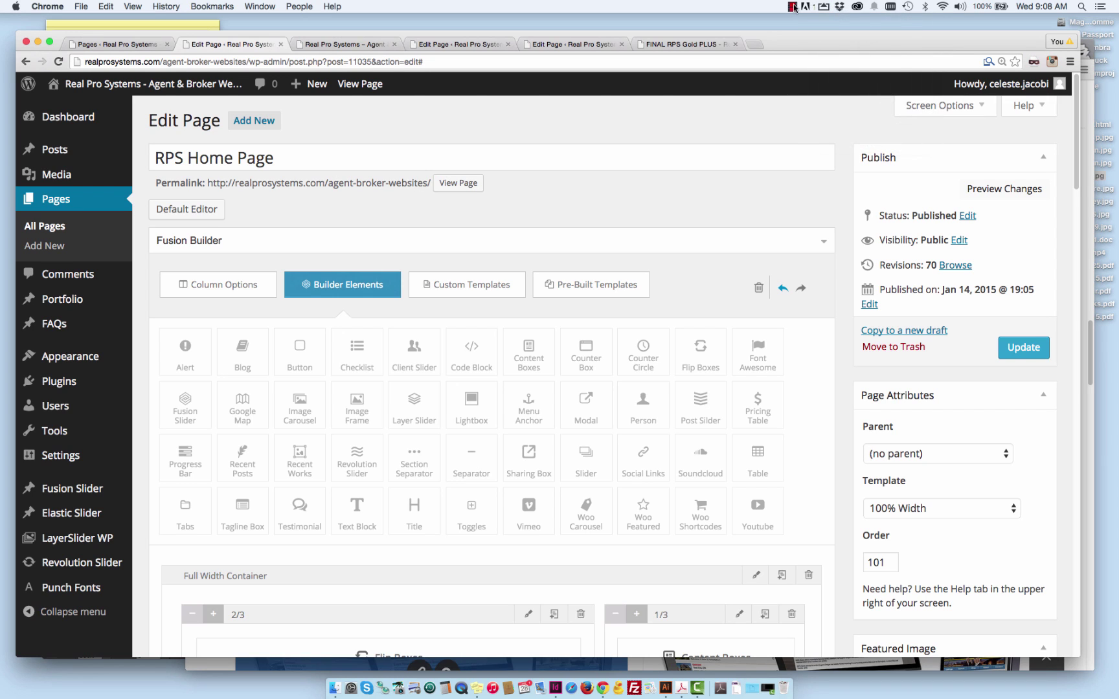
left_click(799, 21)
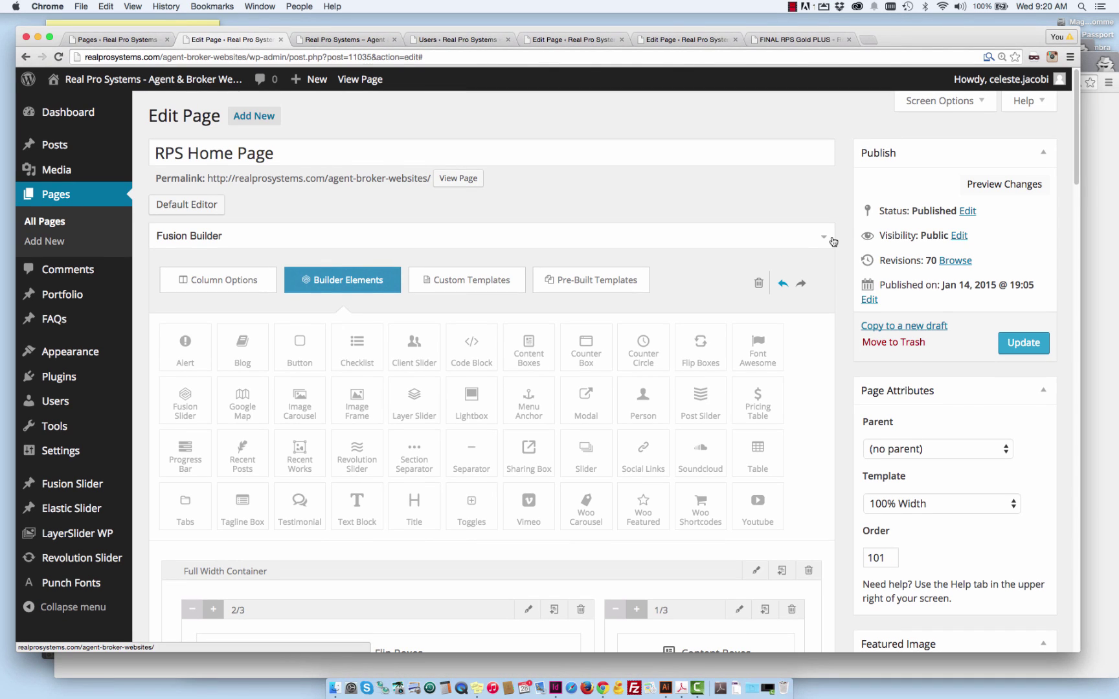
scroll(846, 213, "down", 2)
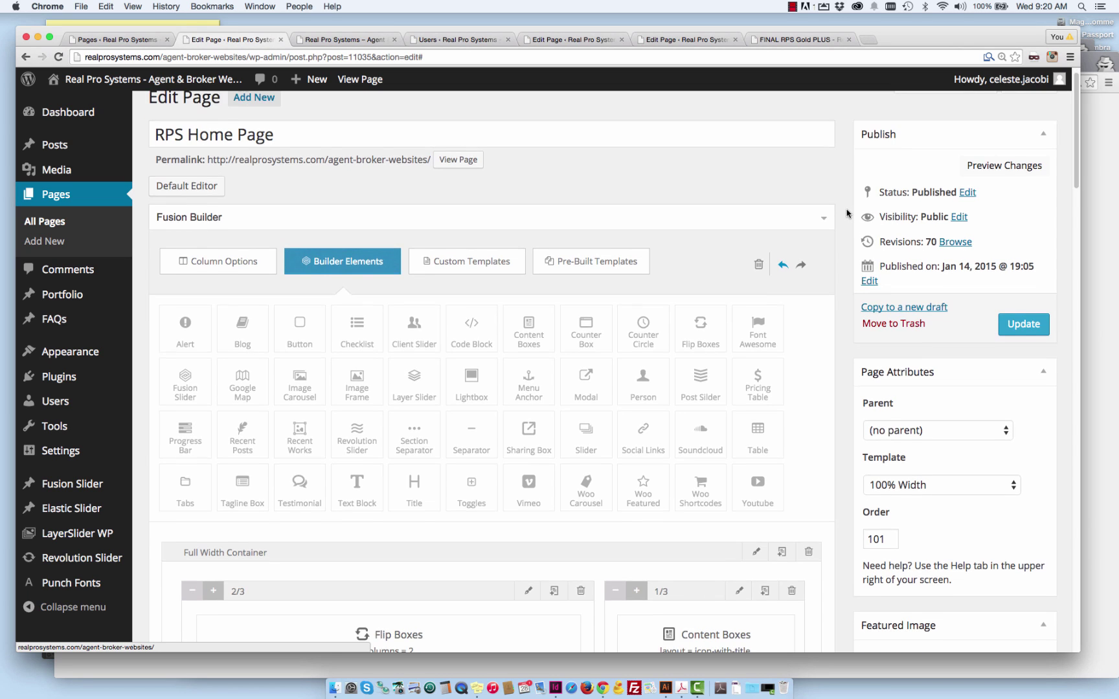
scroll(854, 313, "down", 2)
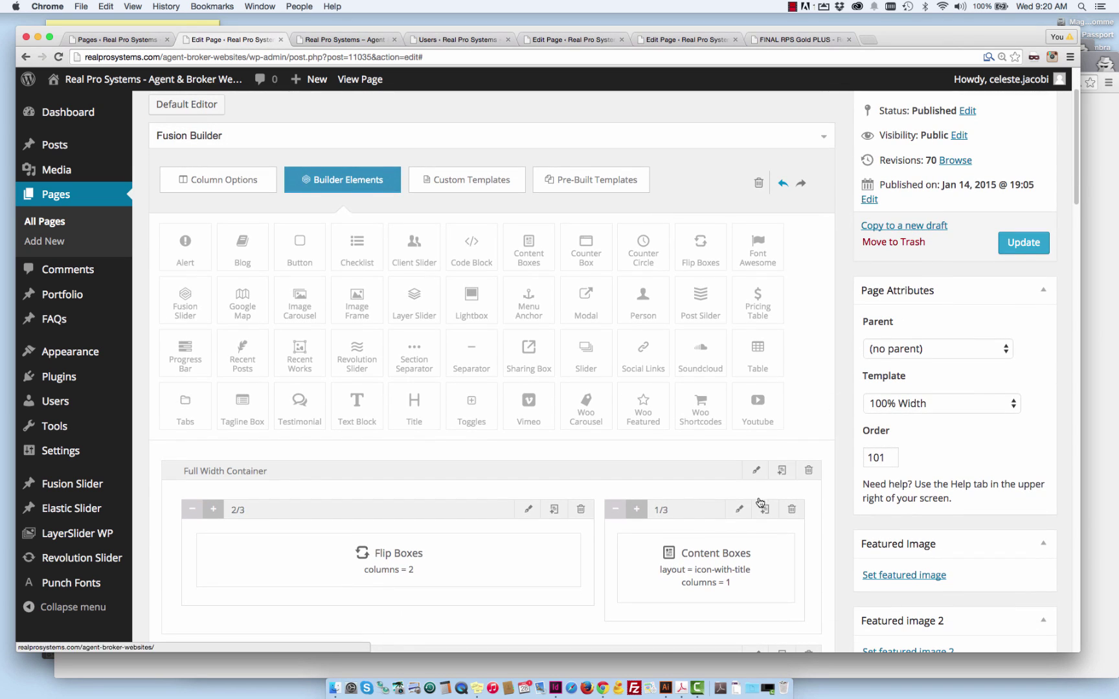
mouse_move(705, 568)
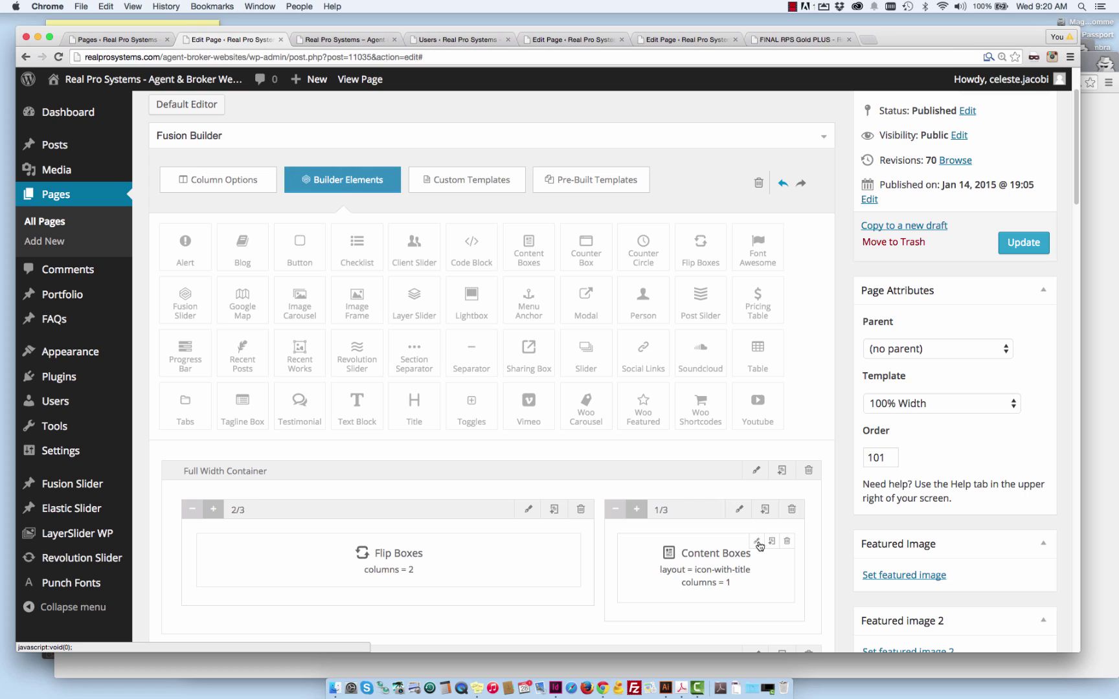
- Reopen Item 1, try the checkmark icon, then cancel to discard the icon choice
left_click(757, 542)
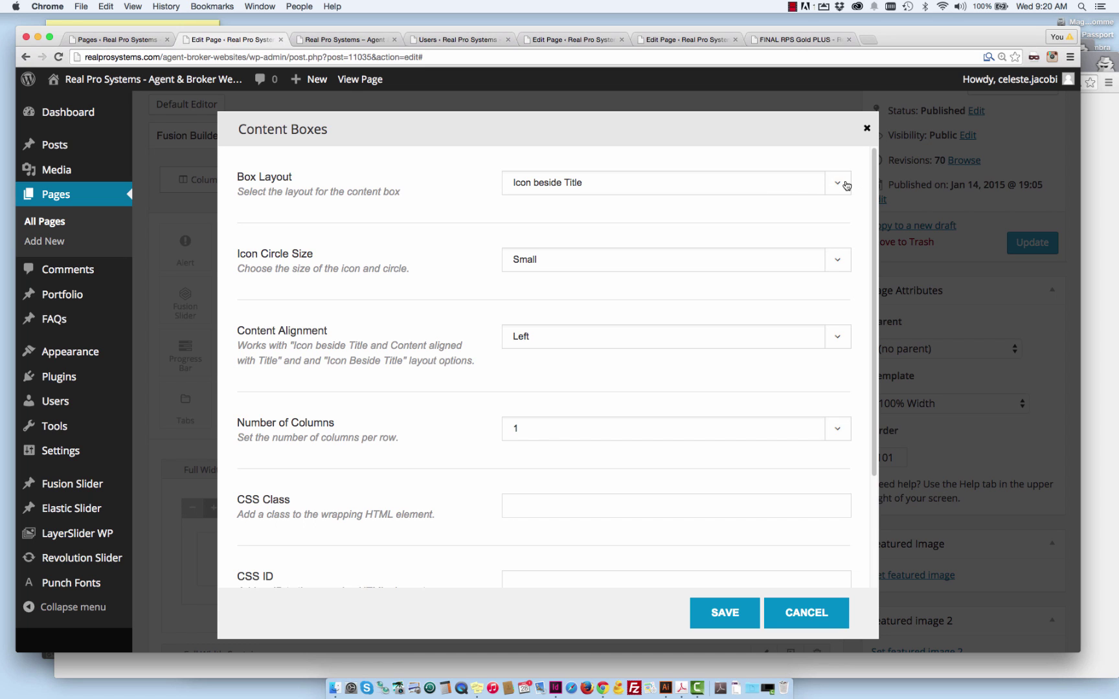
scroll(839, 192, "down", 2)
scroll(832, 202, "up", 2)
scroll(854, 183, "down", 2)
scroll(858, 209, "down", 2)
scroll(860, 236, "down", 1)
scroll(860, 258, "up", 2)
scroll(839, 261, "down", 2)
left_click(342, 506)
scroll(793, 306, "down", 1)
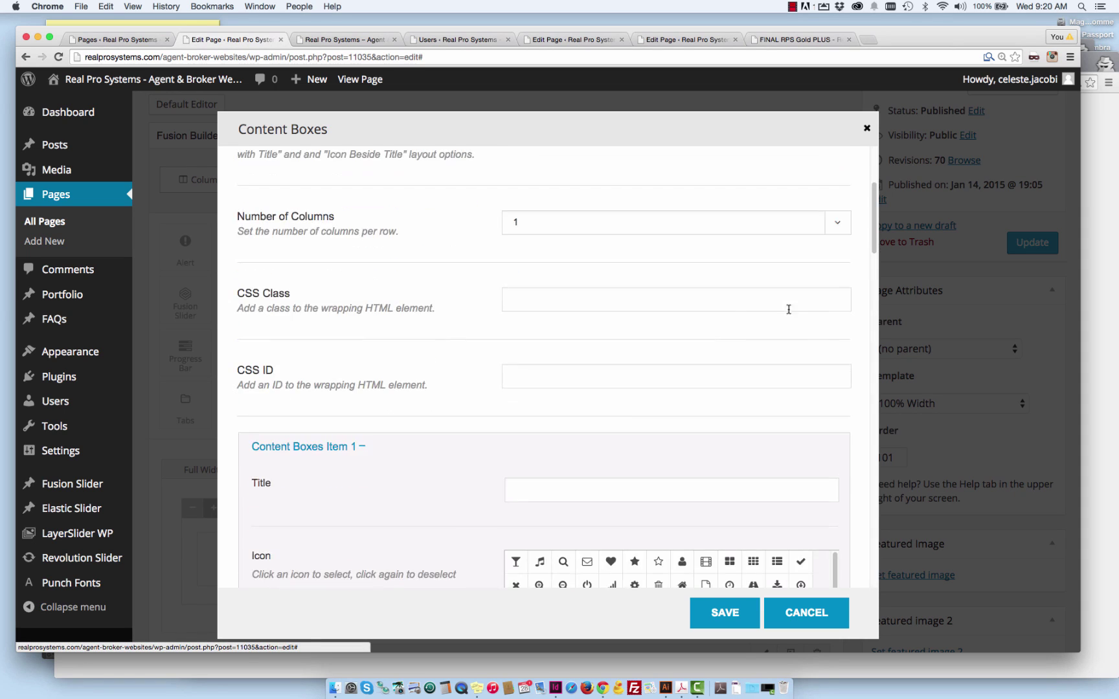
scroll(803, 308, "down", 4)
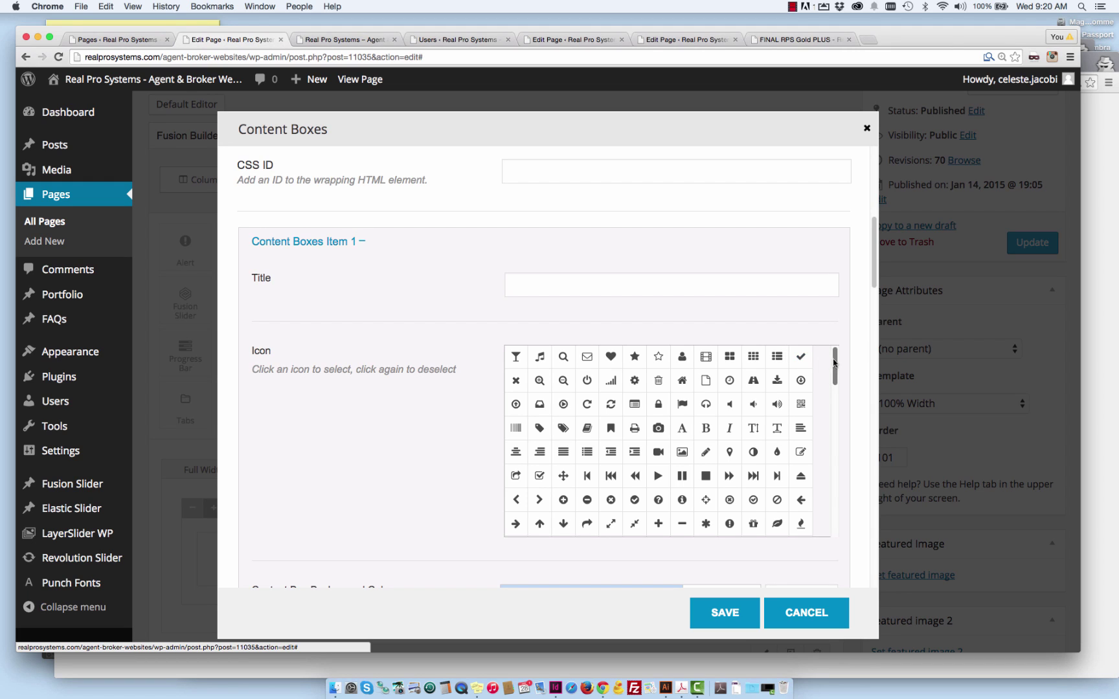
left_click(807, 359)
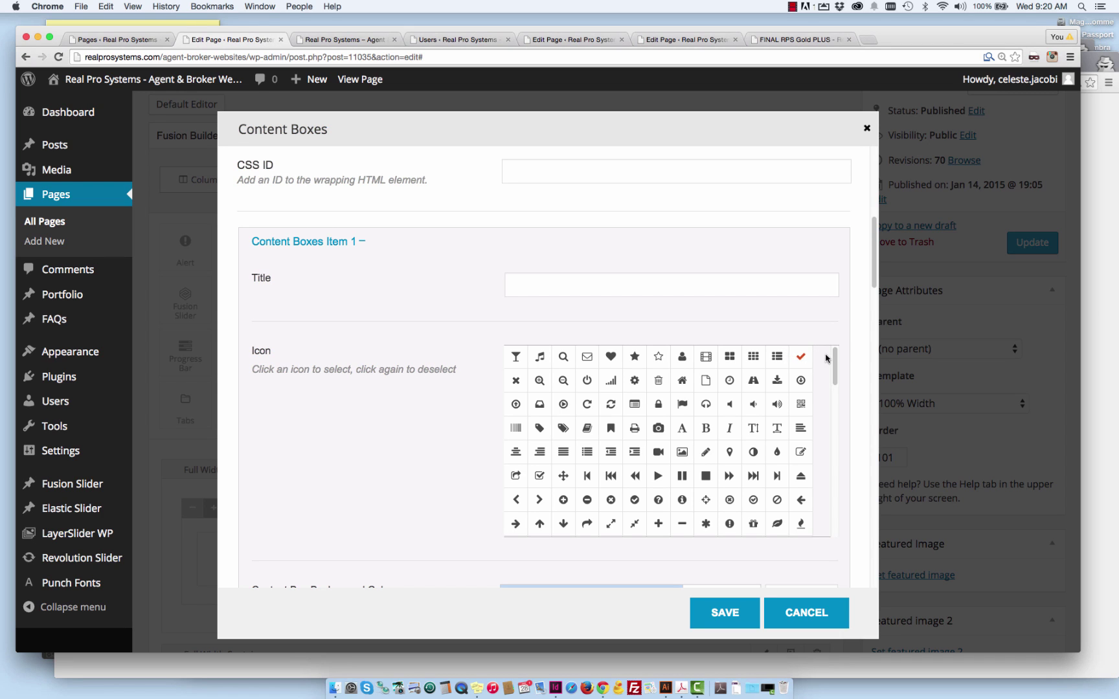
mouse_move(833, 357)
left_mouse_down()
mouse_move(833, 368)
mouse_move(832, 357)
left_mouse_up()
scroll(802, 364, "down", 5)
scroll(812, 366, "up", 10)
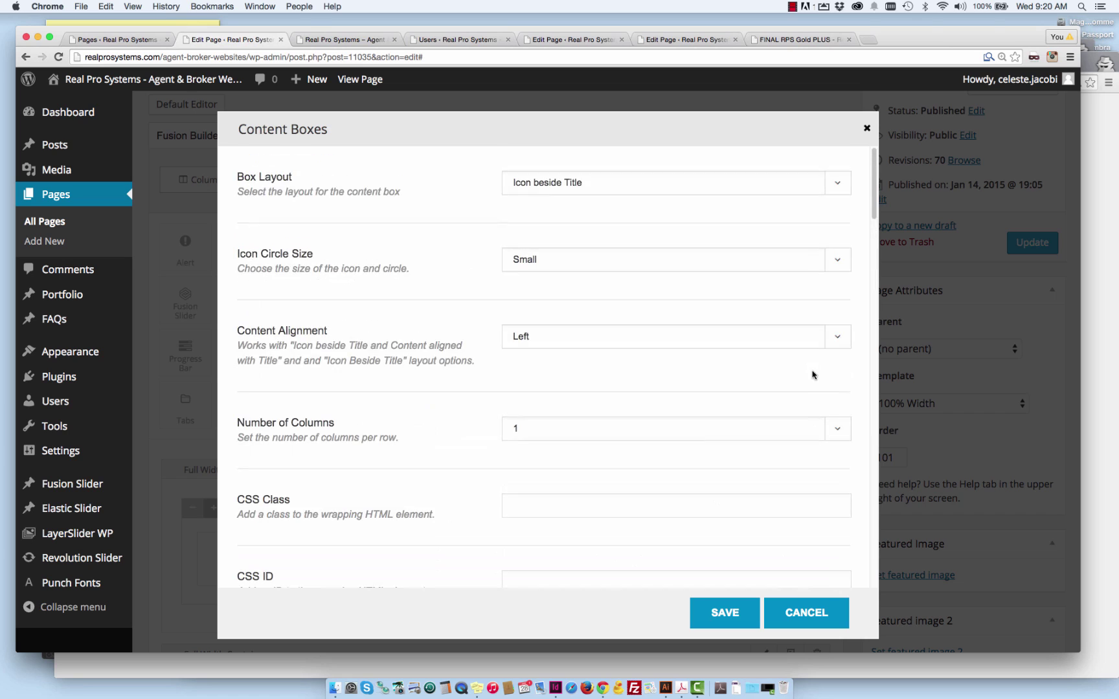
scroll(857, 365, "down", 2)
scroll(856, 359, "down", 2)
scroll(856, 358, "down", 3)
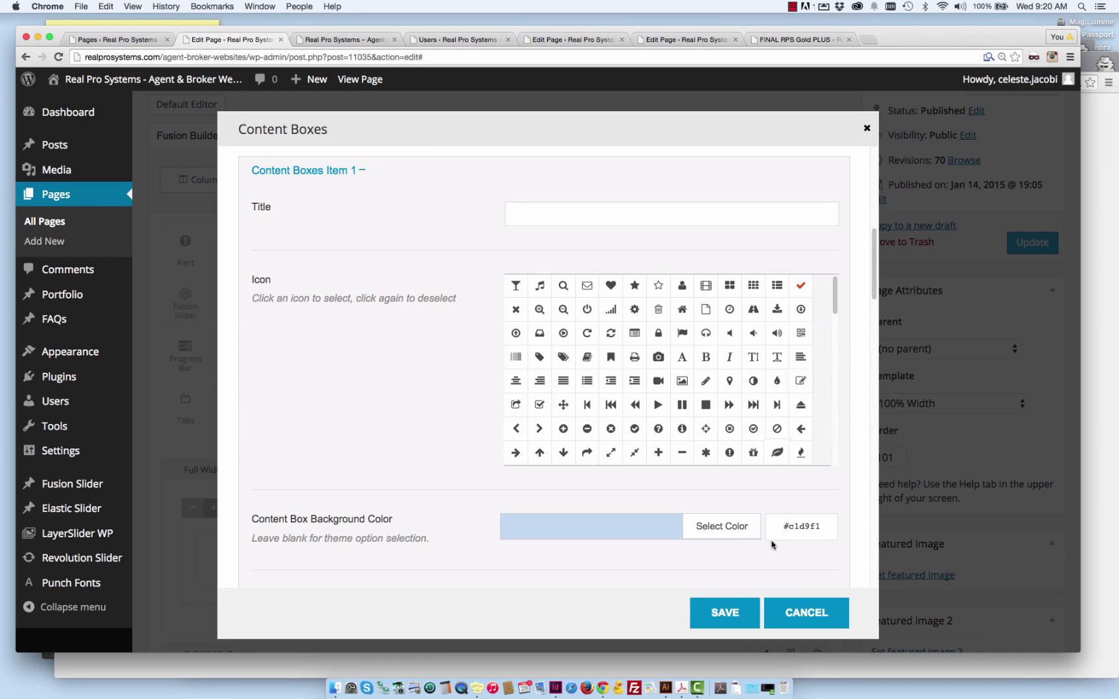
left_click(789, 611)
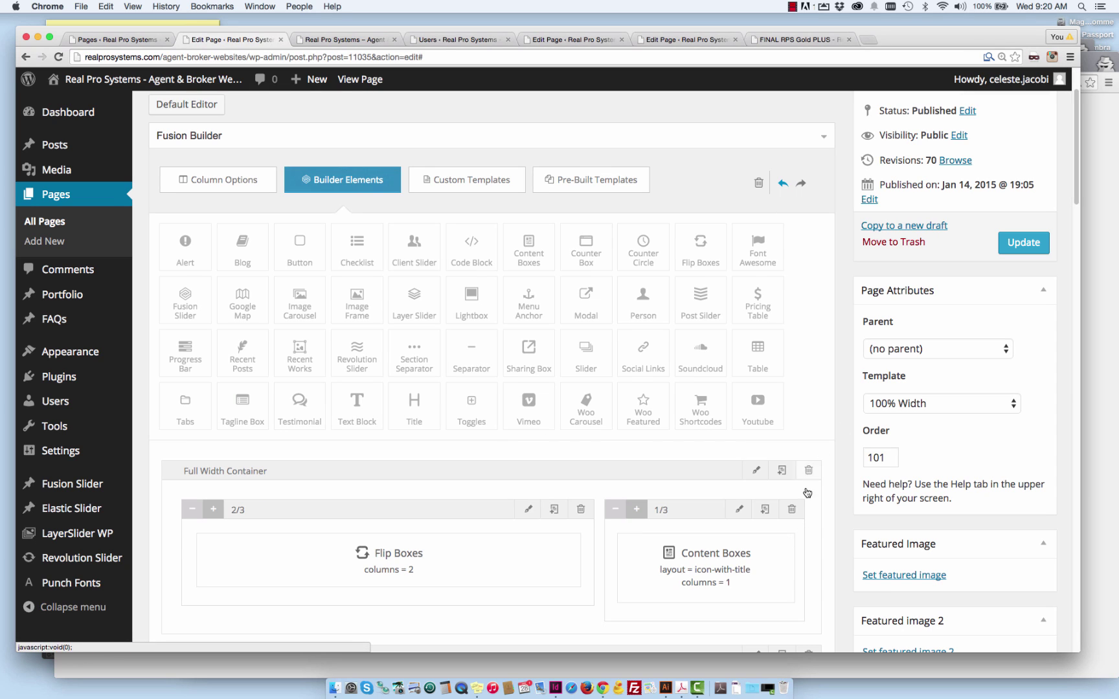
mouse_move(707, 567)
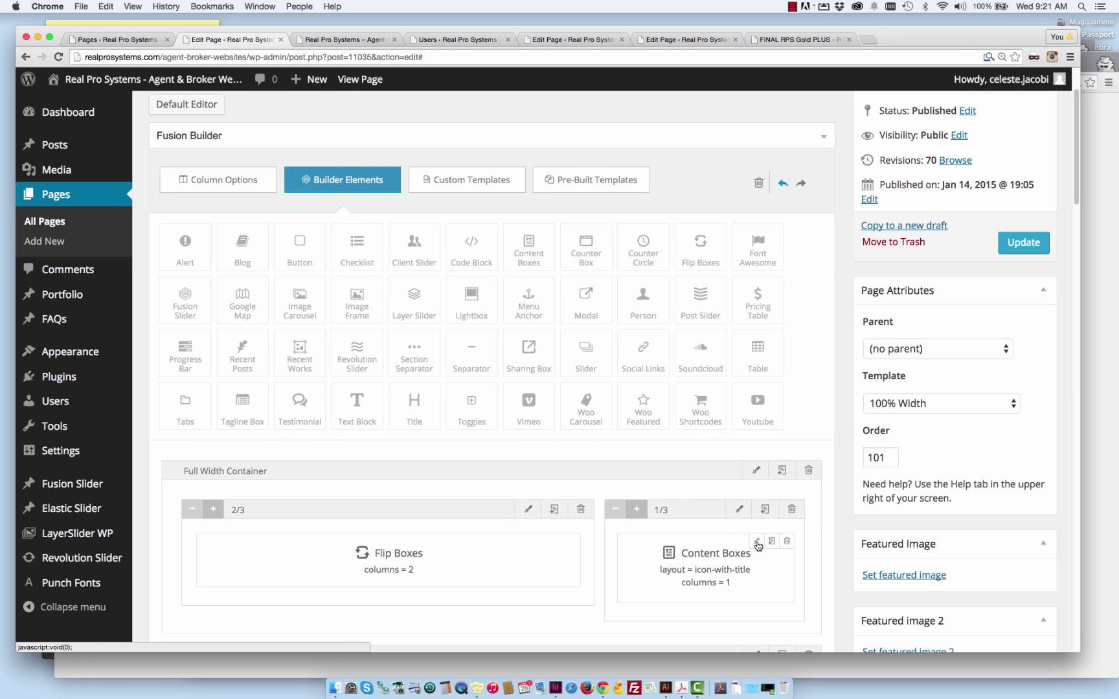
- Reopen the lead form Content Boxes settings and expand Item 1 to its content code
left_click(756, 546)
scroll(821, 394, "down", 3)
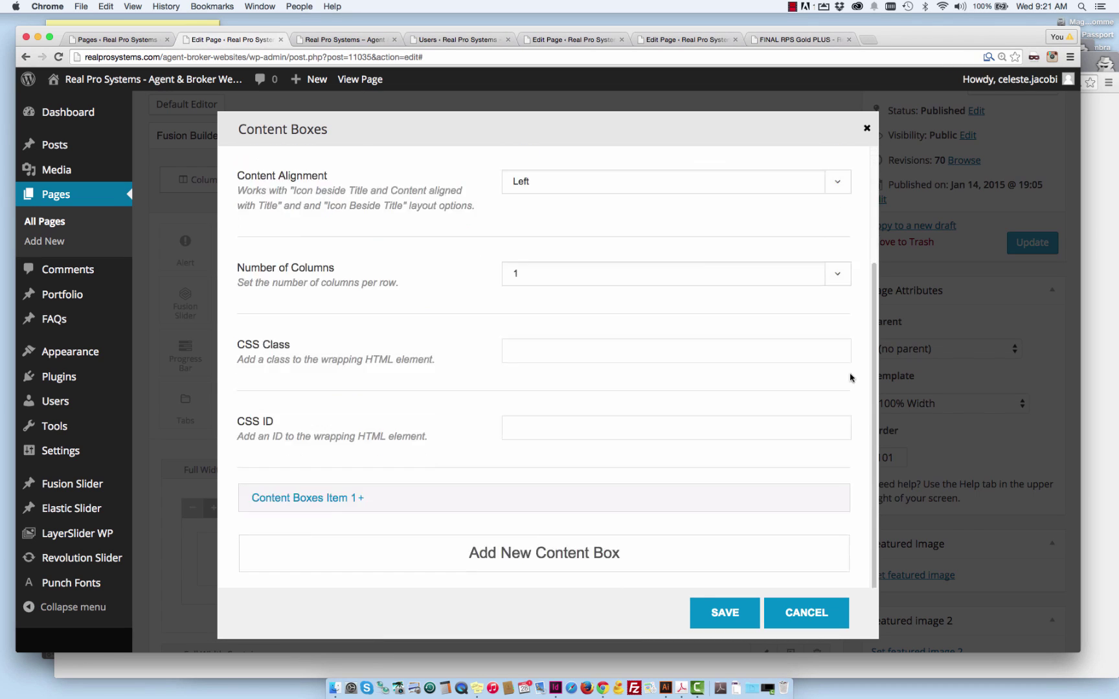
left_click(341, 499)
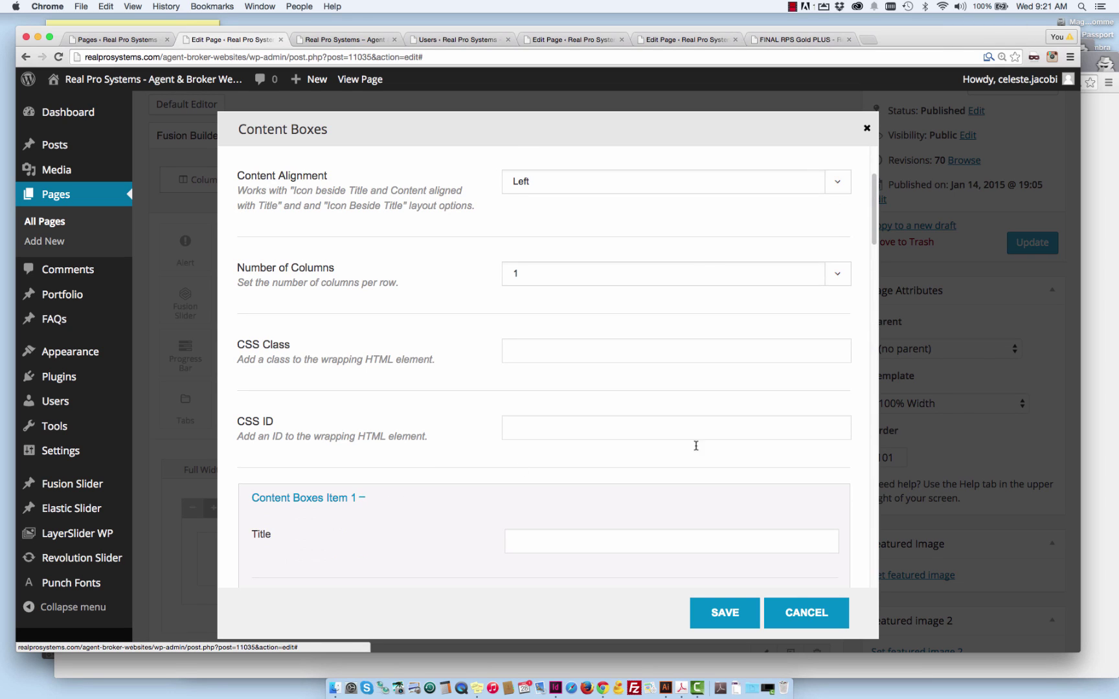
scroll(821, 420, "down", 3)
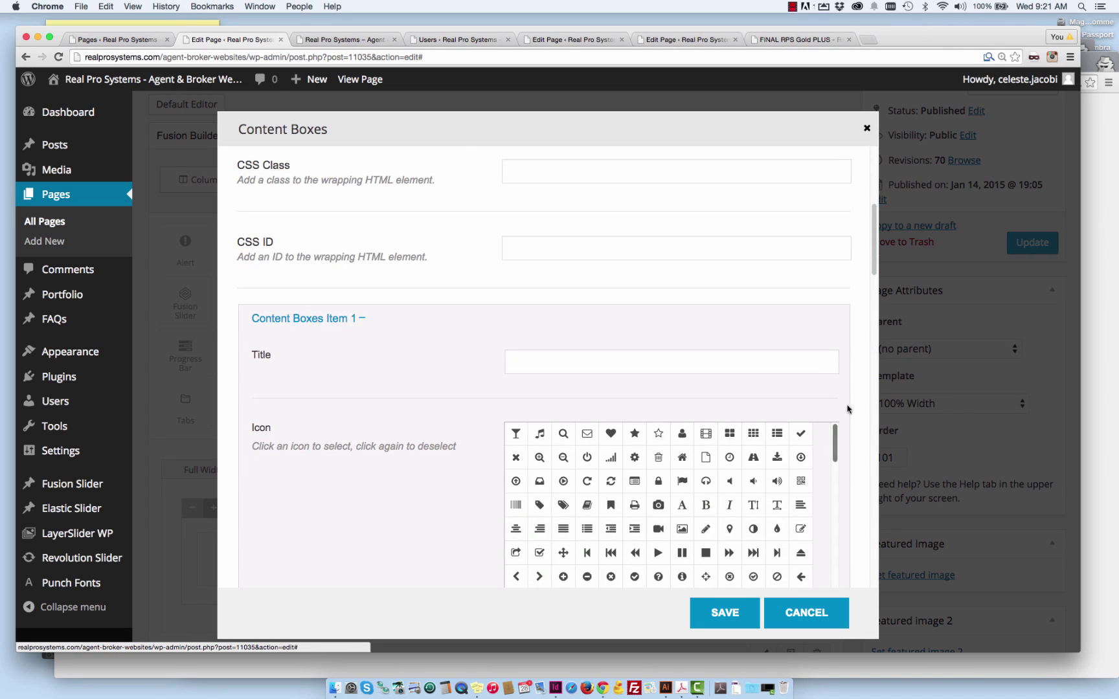
scroll(847, 405, "down", 1)
scroll(847, 405, "down", 4)
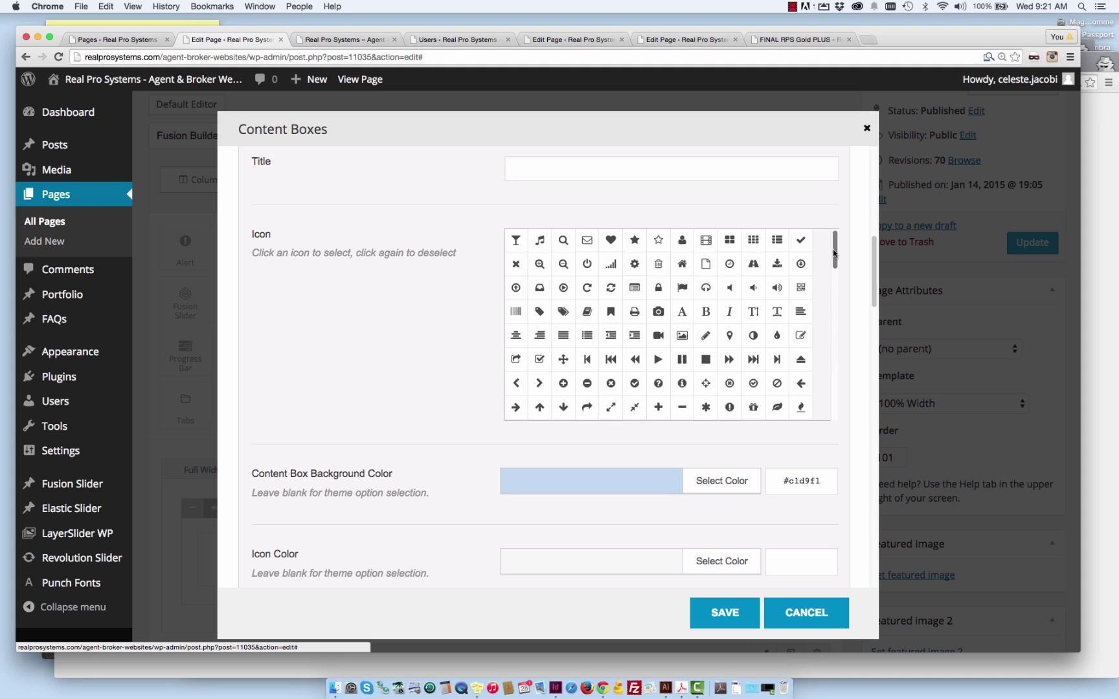
mouse_move(833, 254)
left_mouse_down()
mouse_move(821, 421)
mouse_move(829, 201)
left_mouse_up()
scroll(865, 224, "up", 1)
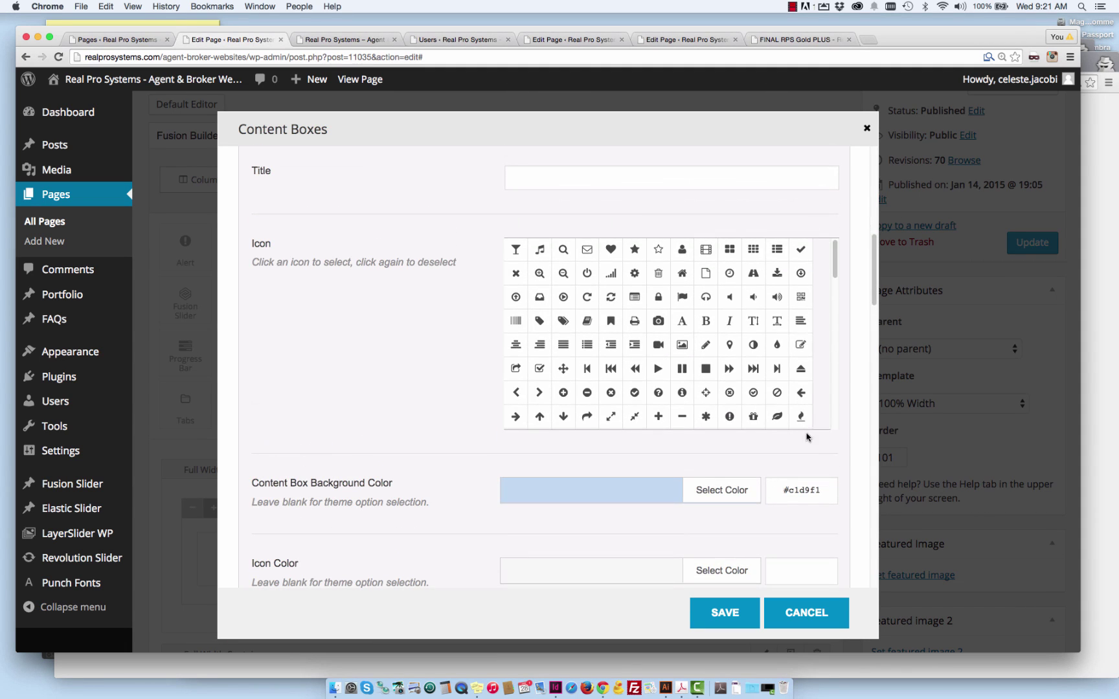
scroll(834, 446, "down", 1)
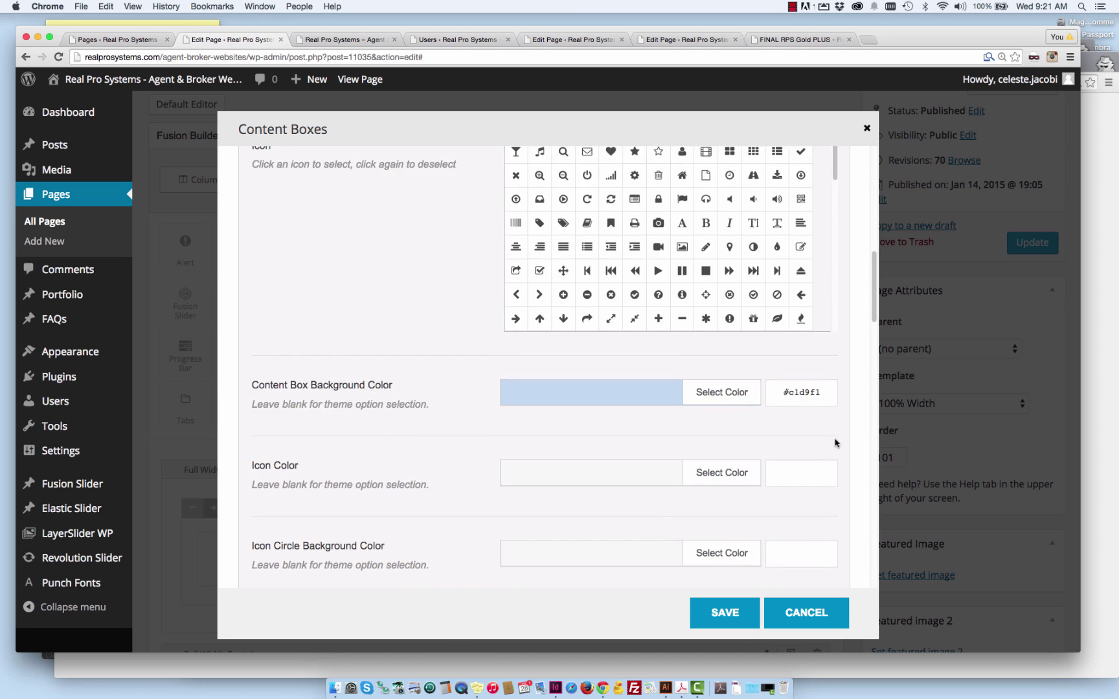
scroll(839, 440, "down", 3)
scroll(840, 429, "down", 3)
scroll(840, 429, "down", 1)
scroll(840, 428, "down", 1)
scroll(841, 428, "down", 3)
scroll(841, 428, "down", 4)
scroll(841, 428, "down", 3)
scroll(841, 428, "down", 1)
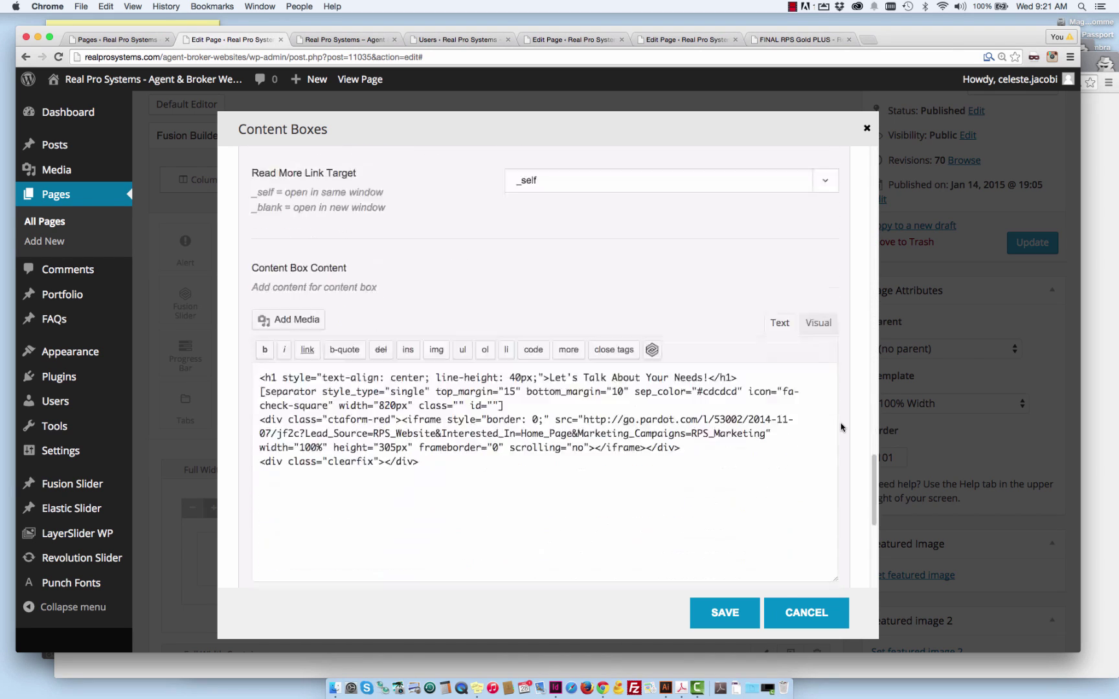
- Insert a <br> before 'About' in the h1 heading, check it in Visual mode, and save
left_click(613, 376)
type("<br>")
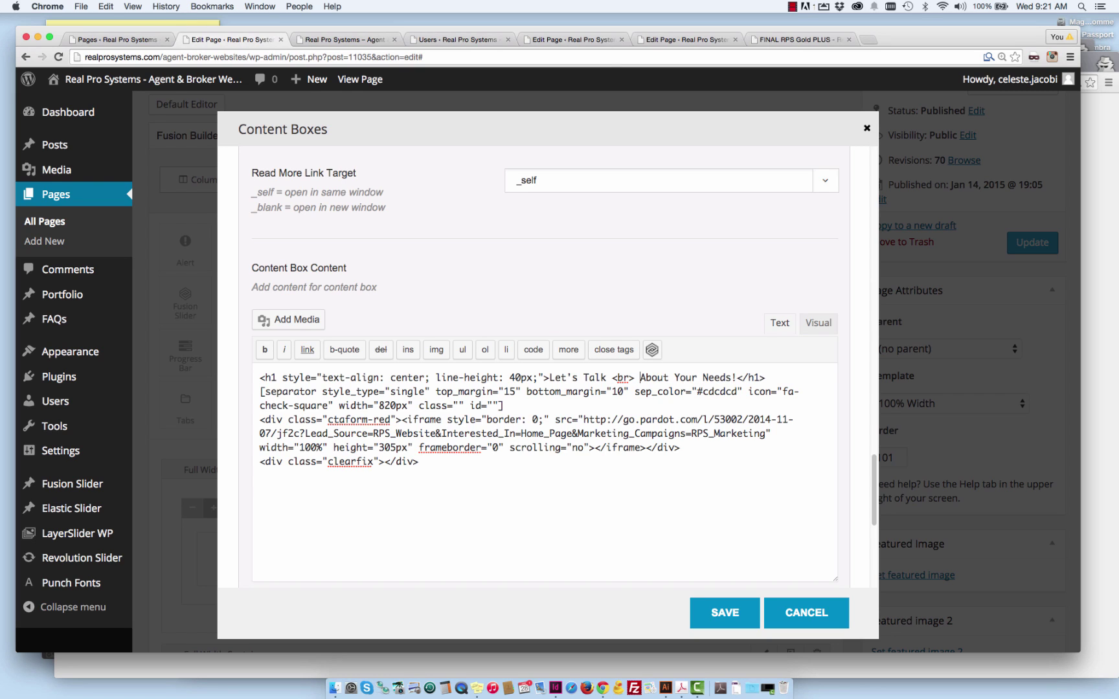
left_click(779, 325)
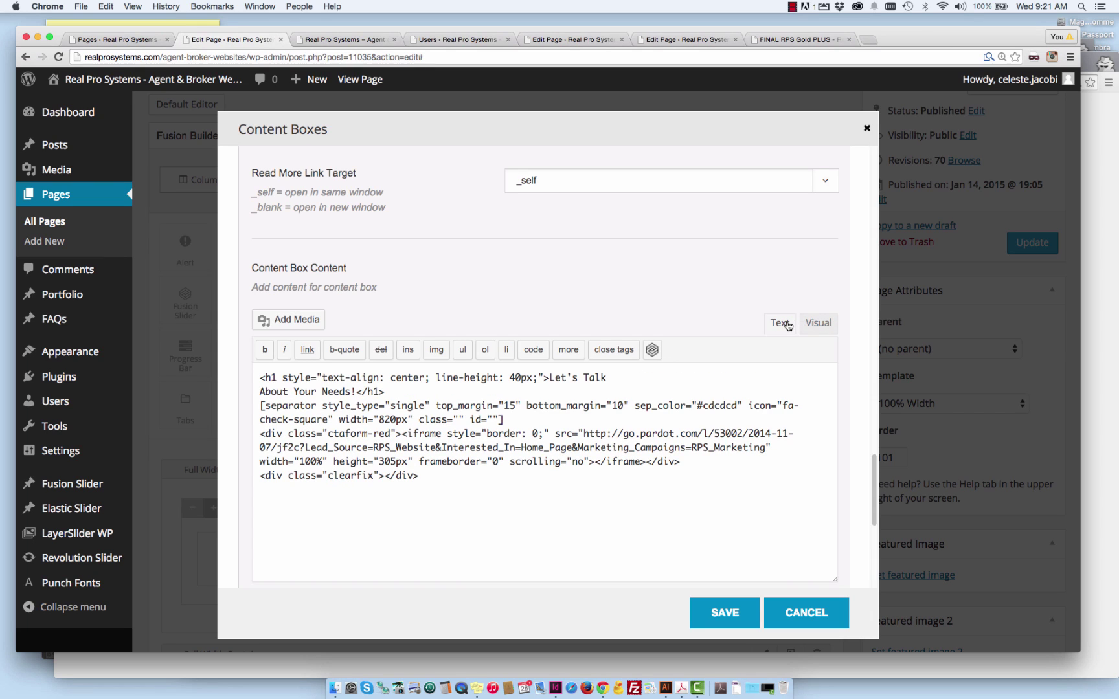
left_click(811, 325)
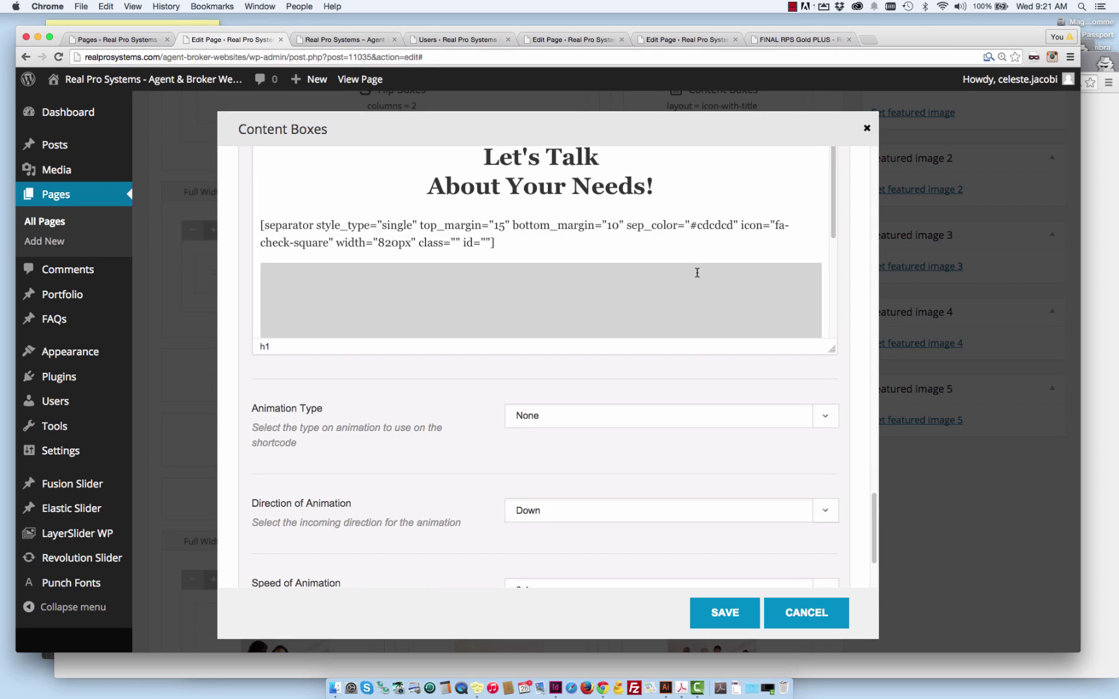
scroll(694, 273, "up", 2)
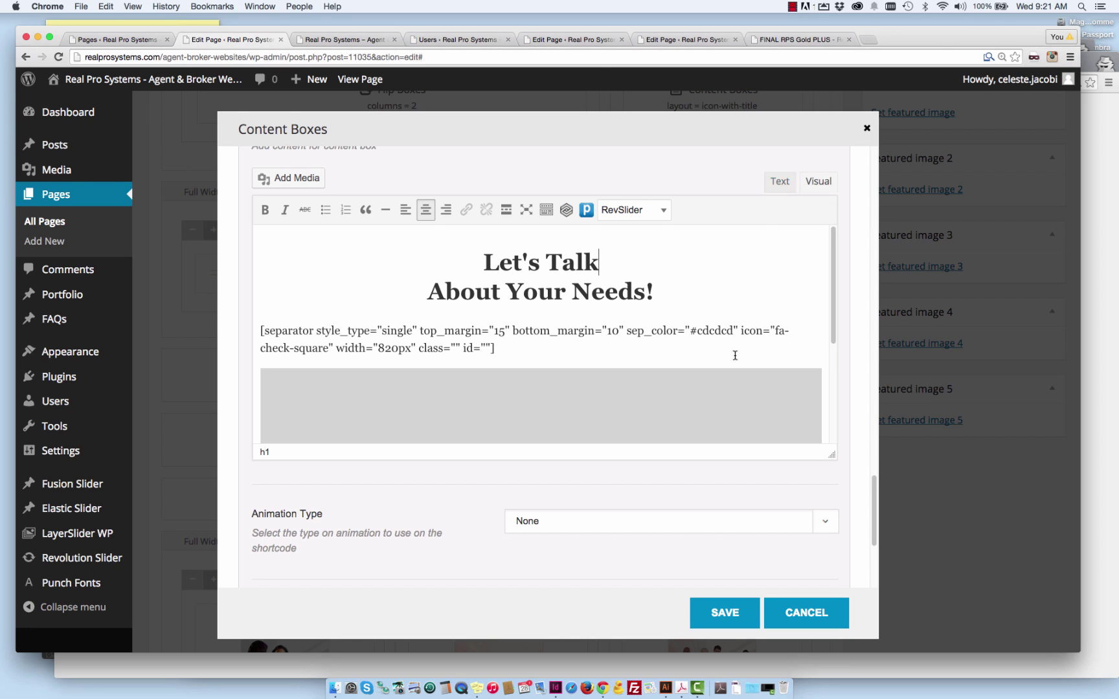
scroll(732, 358, "down", 1)
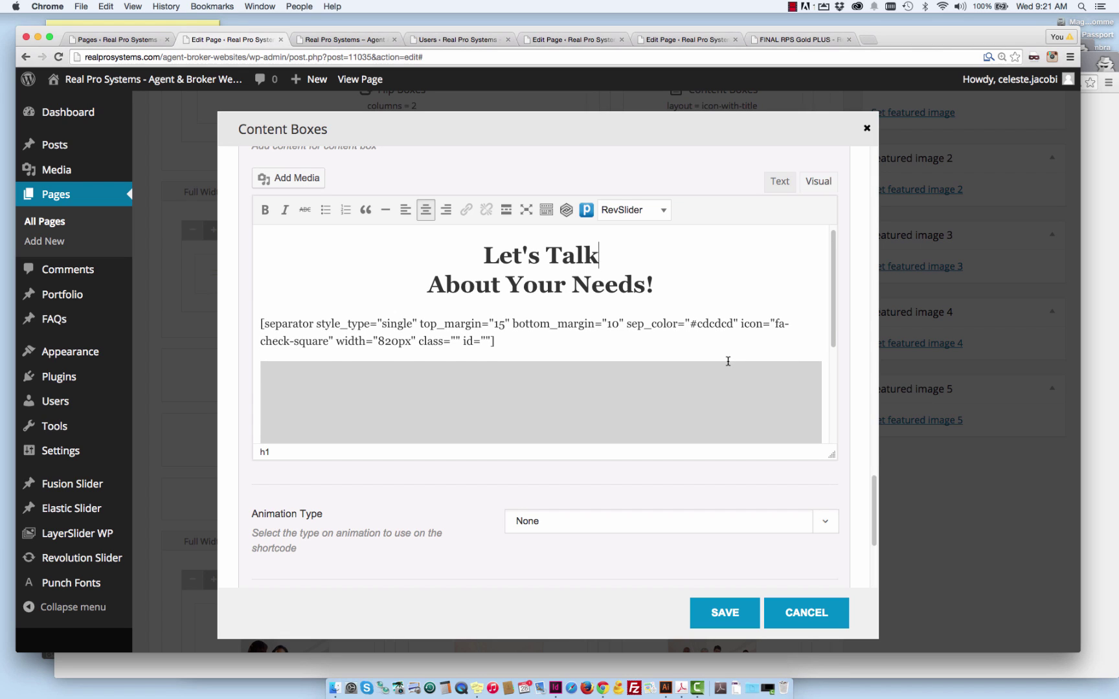
scroll(728, 362, "down", 1)
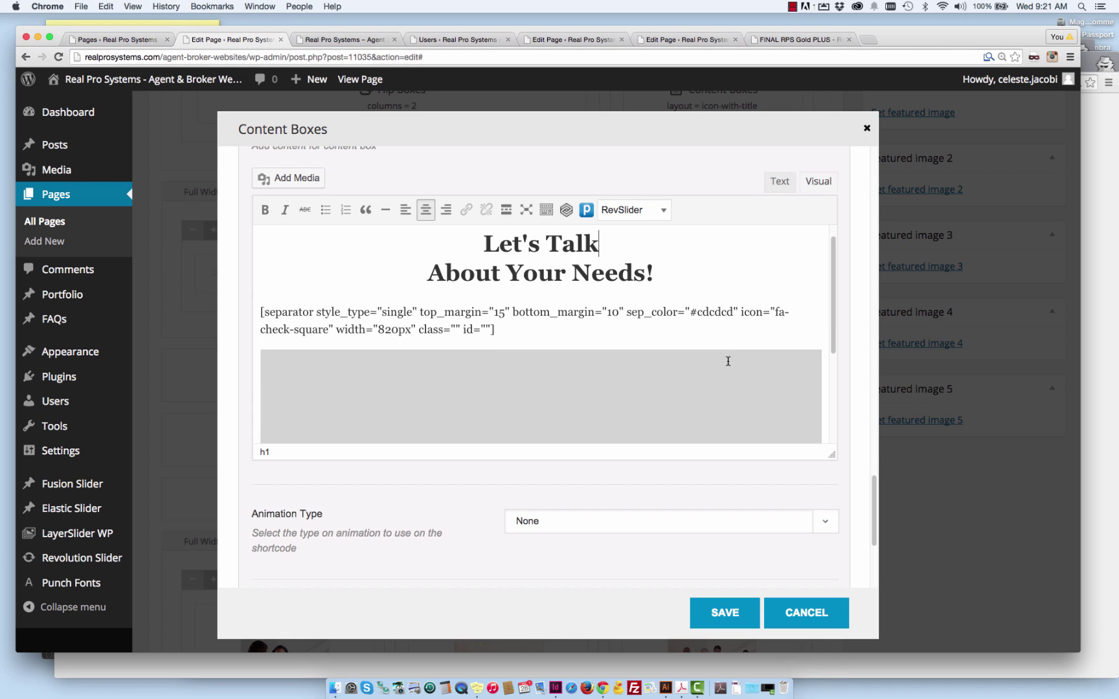
left_click(724, 612)
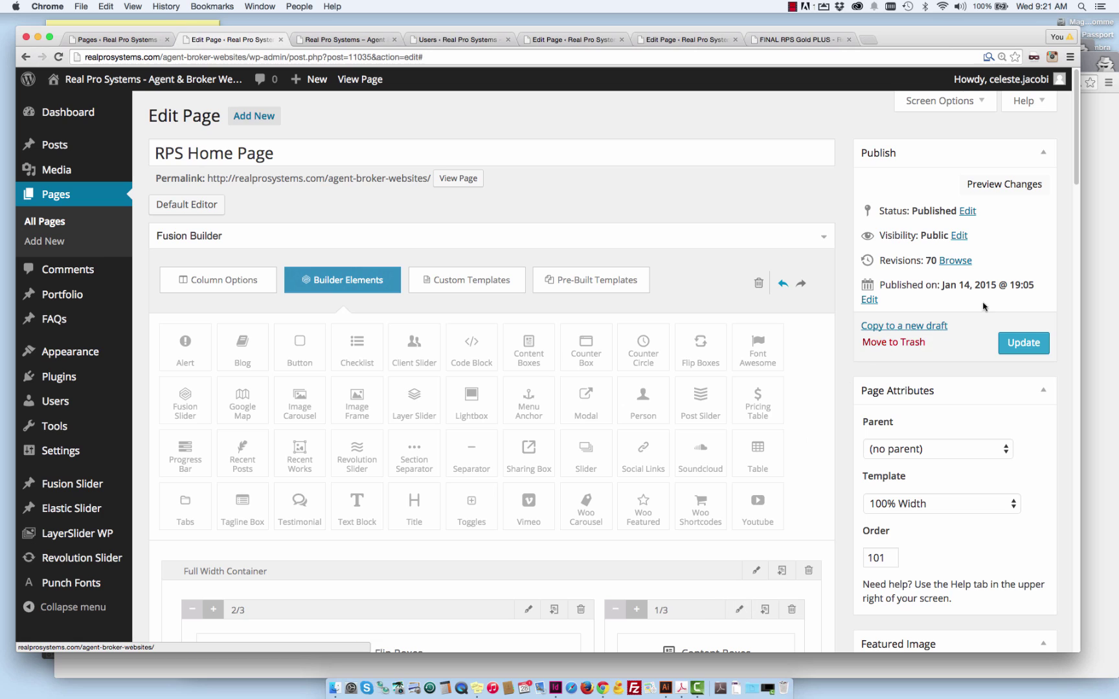
left_click(1010, 186)
left_click(359, 42)
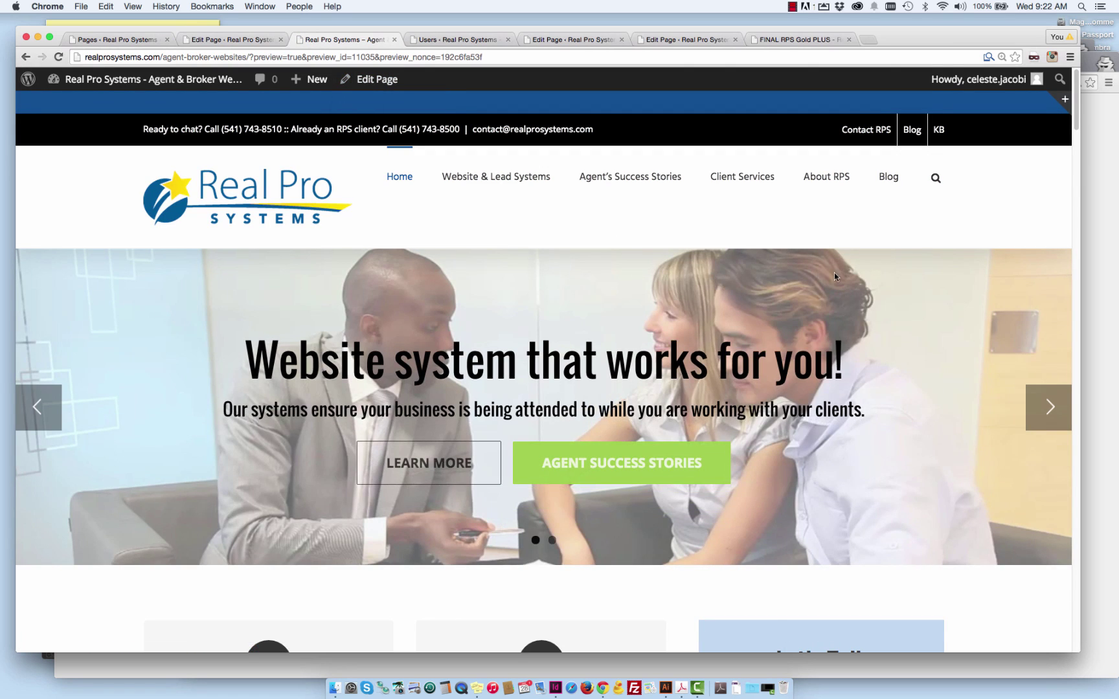
scroll(949, 285, "down", 2)
scroll(949, 283, "down", 1)
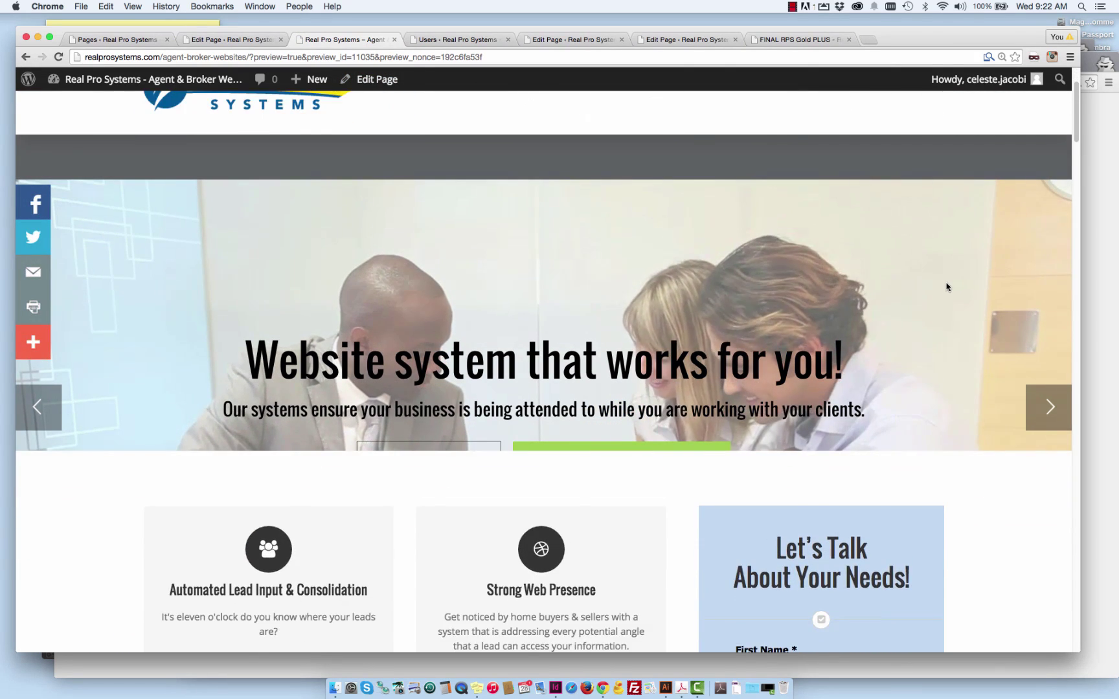
scroll(962, 332, "down", 3)
scroll(1000, 388, "down", 1)
scroll(753, 340, "down", 1)
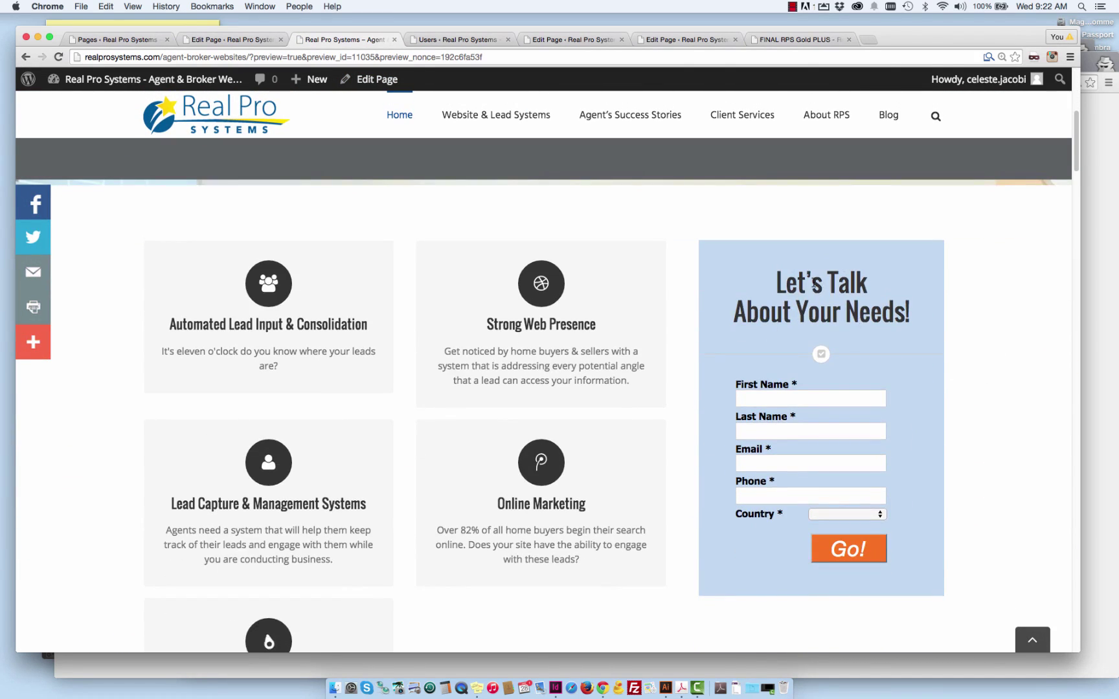
scroll(813, 286, "down", 1)
scroll(814, 287, "down", 2)
scroll(813, 289, "down", 1)
scroll(812, 291, "down", 1)
scroll(813, 290, "up", 3)
scroll(813, 289, "up", 1)
scroll(806, 297, "up", 2)
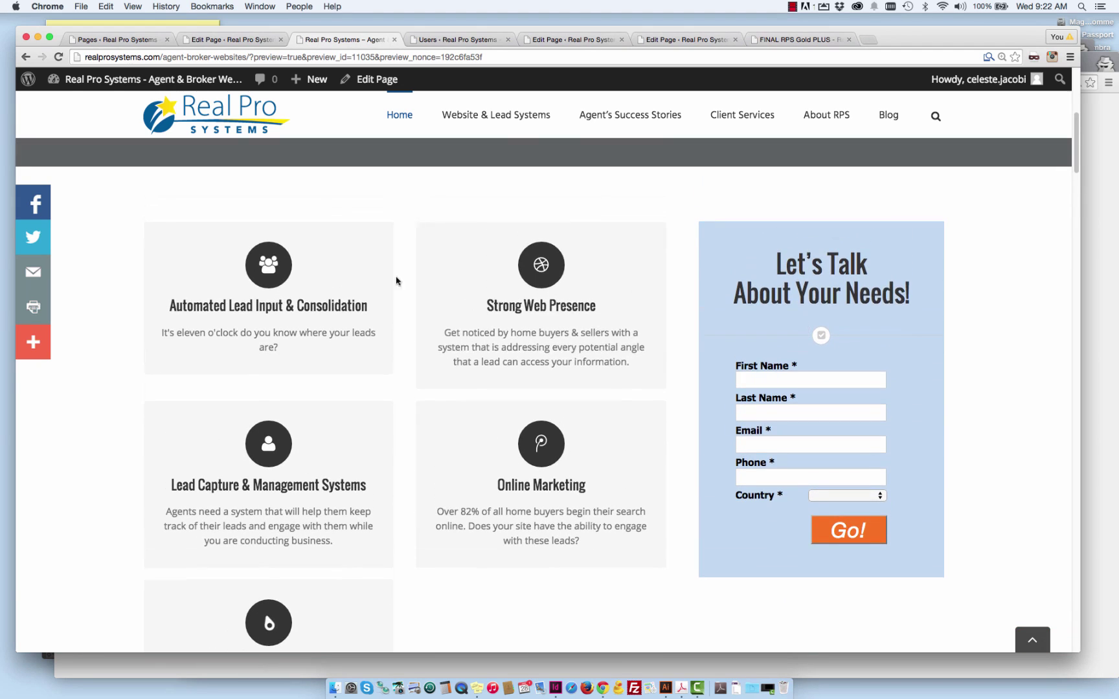
scroll(341, 301, "down", 1)
scroll(341, 302, "down", 1)
scroll(336, 330, "down", 2)
scroll(336, 330, "down", 1)
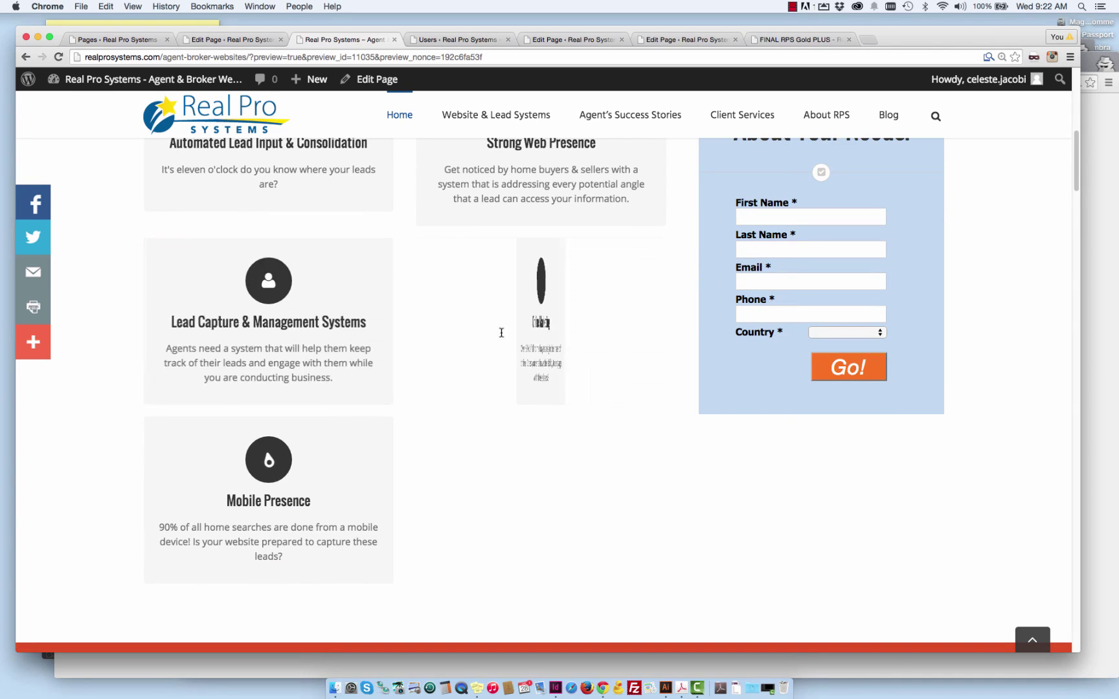
scroll(327, 356, "up", 2)
scroll(327, 354, "up", 1)
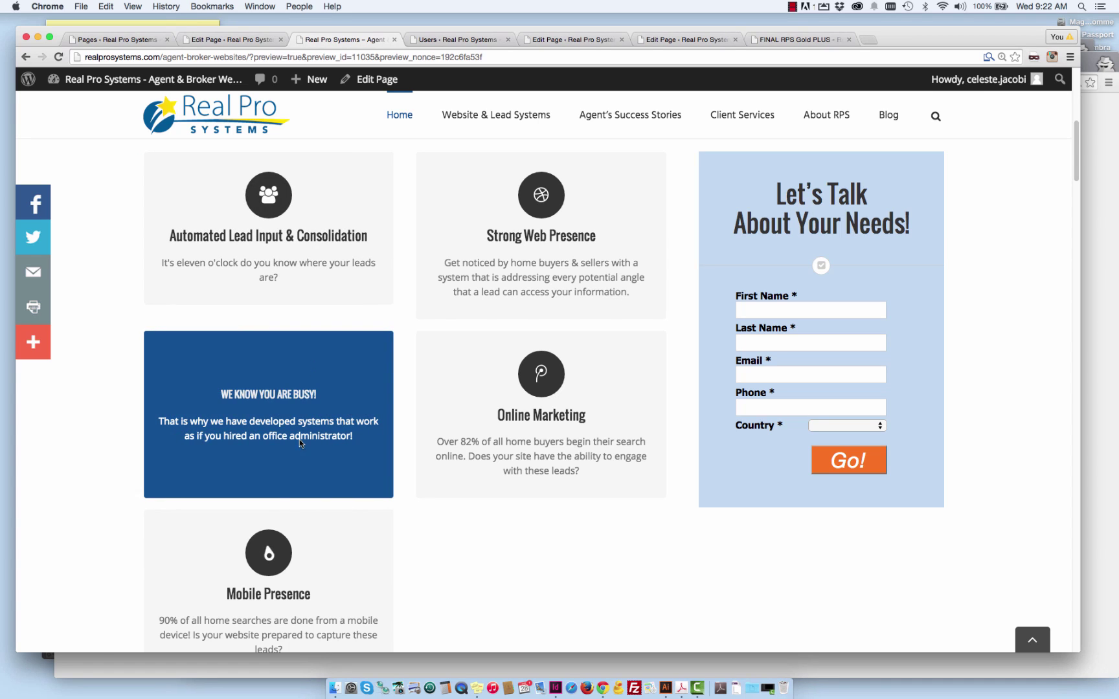
scroll(504, 542, "down", 2)
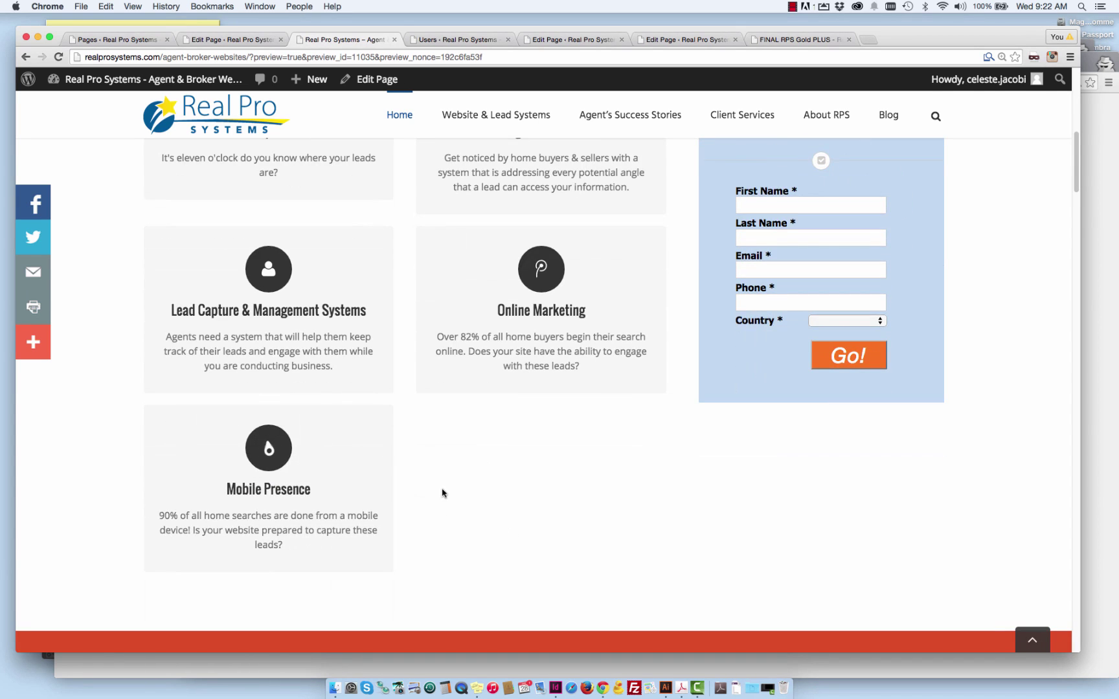
scroll(444, 492, "up", 1)
scroll(444, 490, "up", 1)
scroll(446, 487, "up", 5)
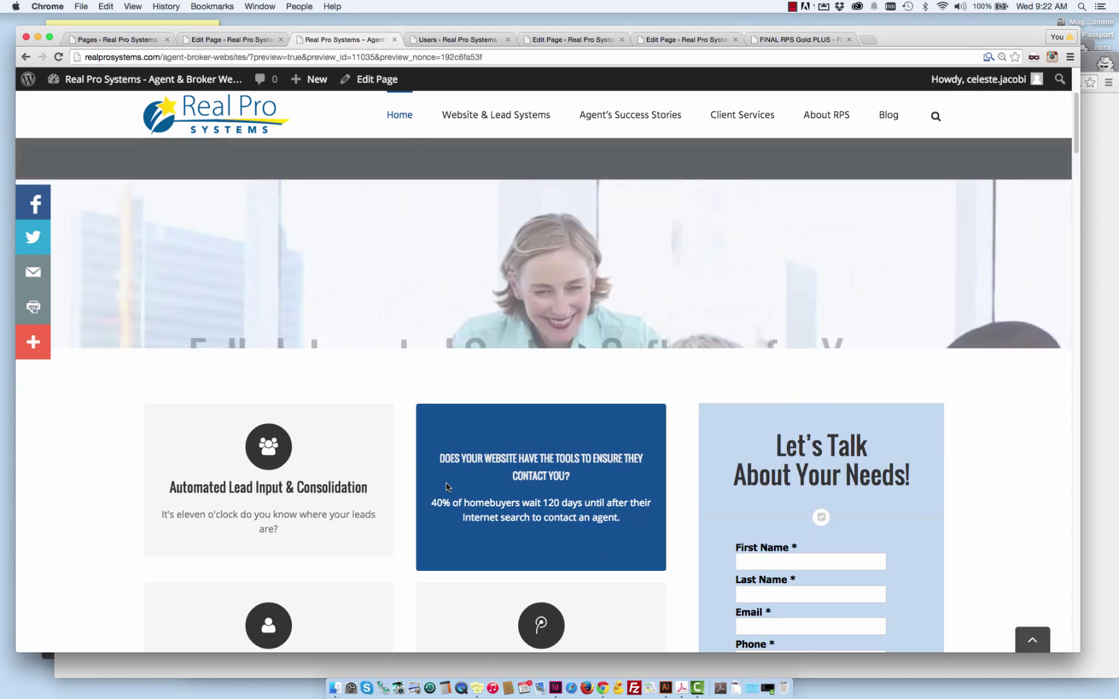
scroll(454, 487, "up", 3)
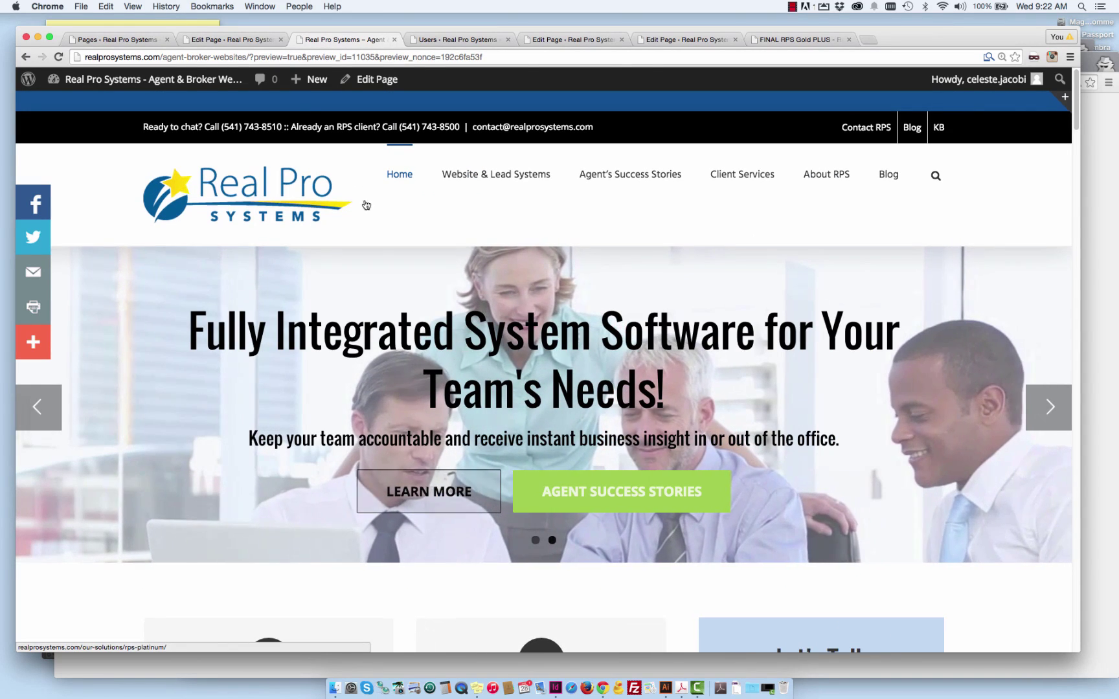
- In the page preview, set the lead form's Country to United States, revealing the State field
key("ctrl+shift+Tab")
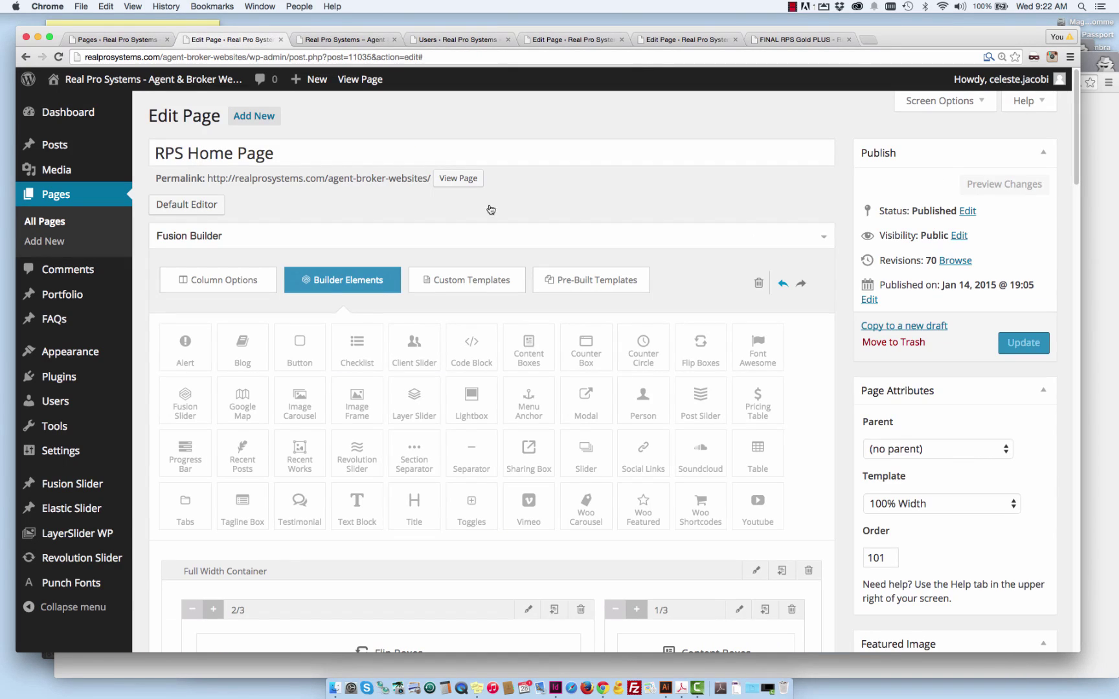
scroll(723, 420, "down", 2)
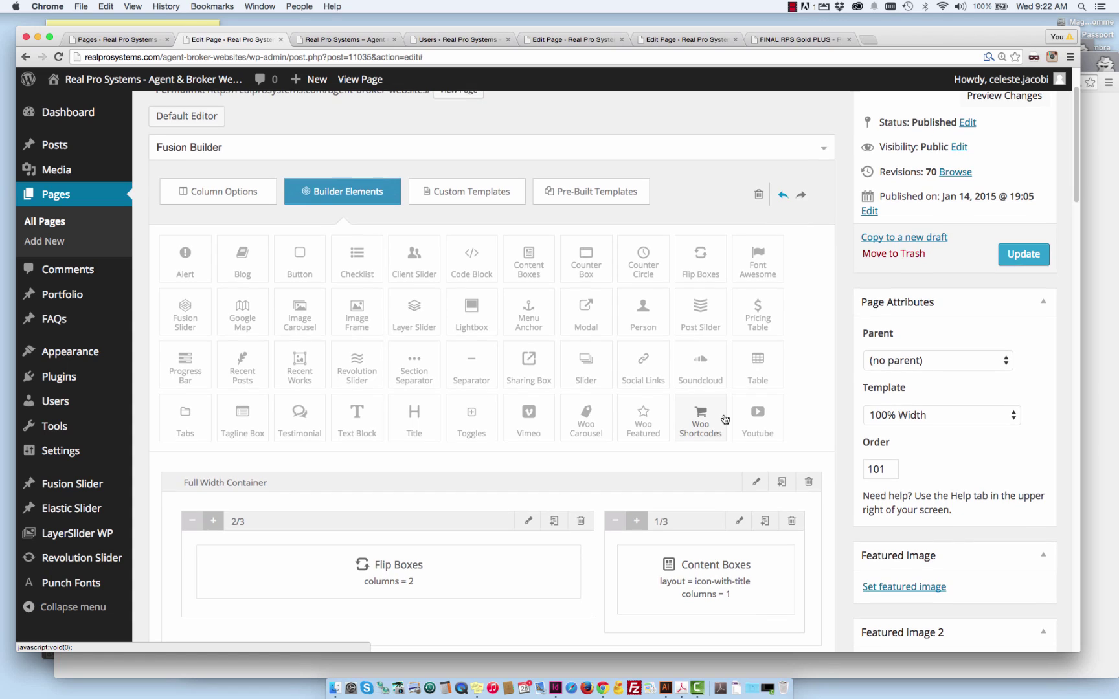
scroll(724, 420, "up", 2)
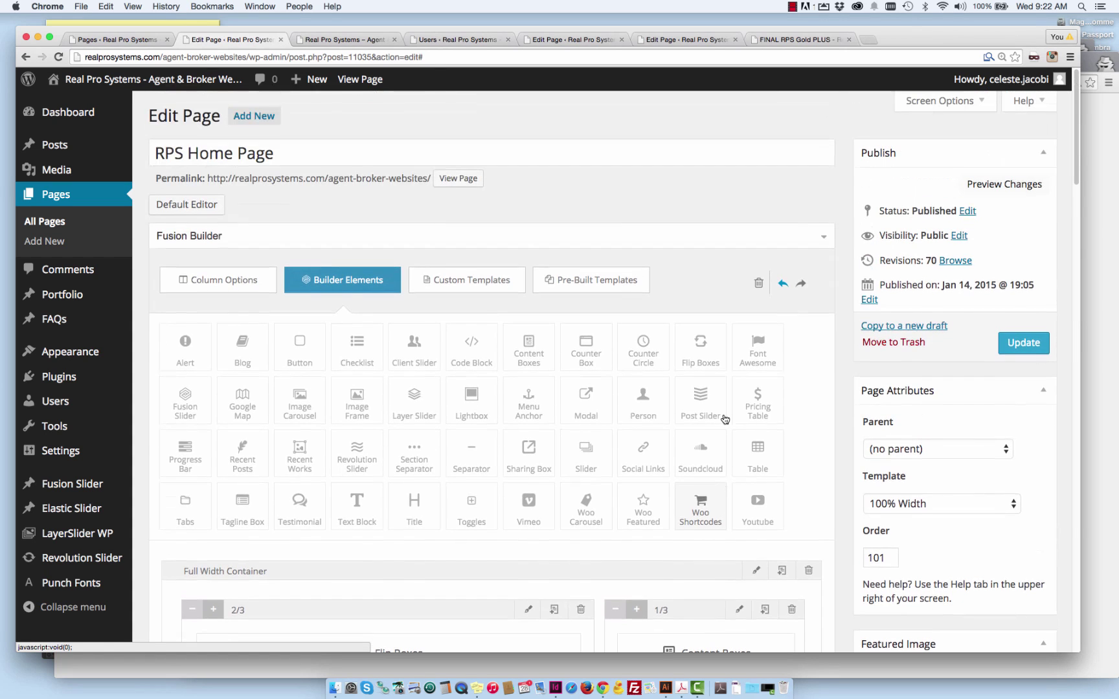
left_click(351, 39)
scroll(784, 373, "down", 3)
scroll(785, 374, "down", 2)
scroll(810, 402, "down", 1)
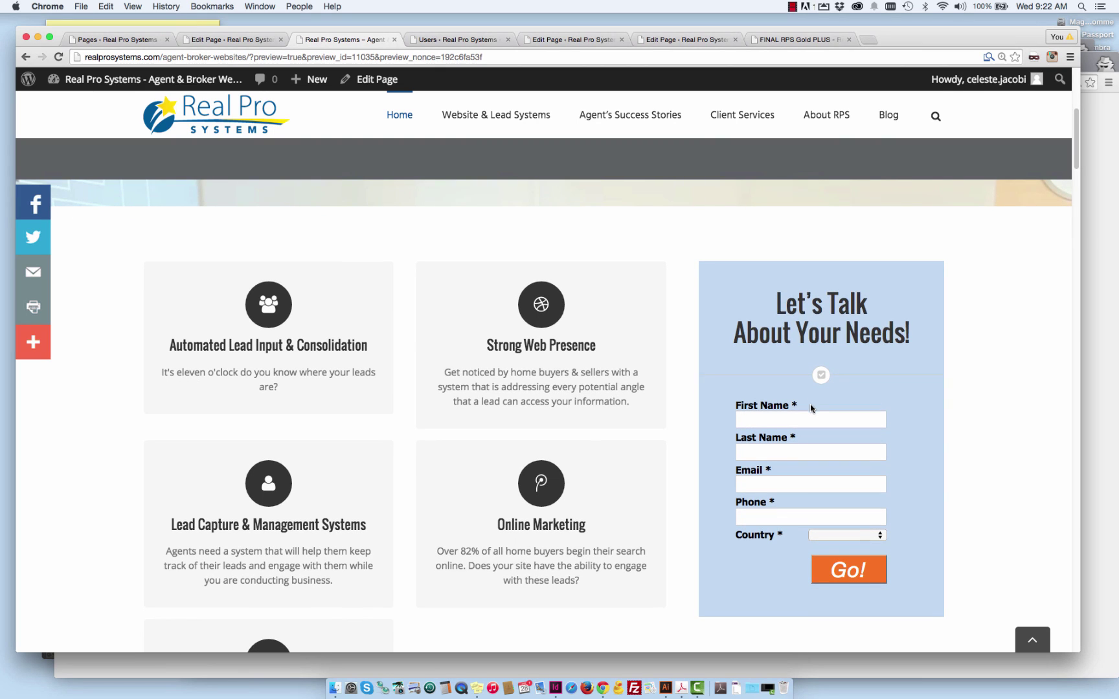
left_click(858, 539)
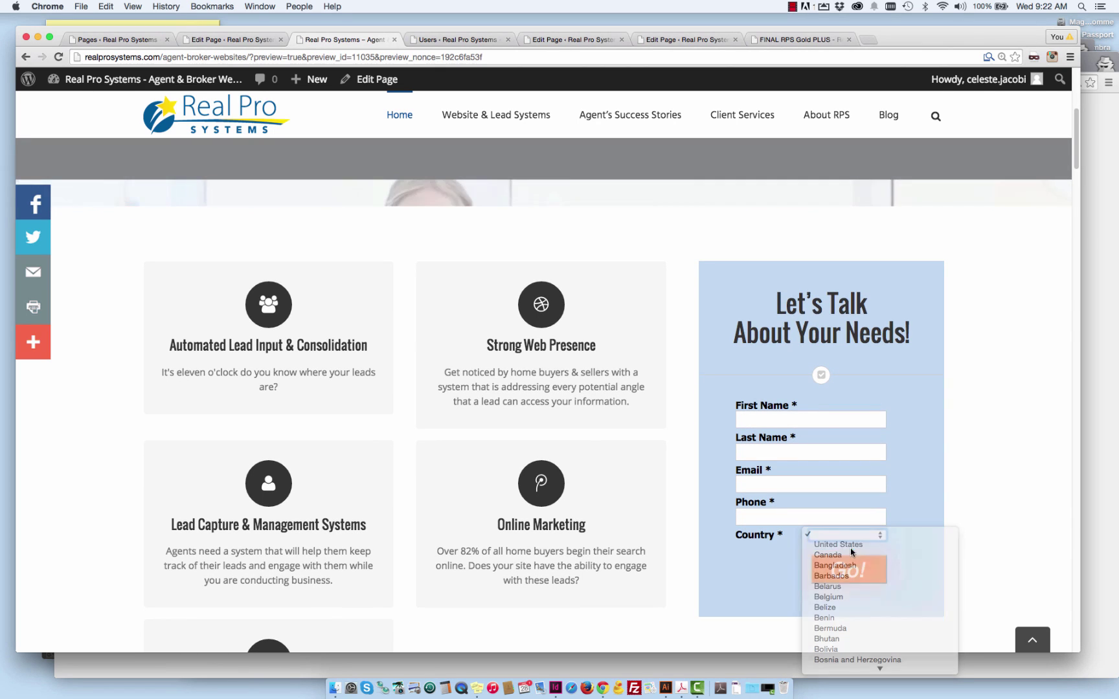
scroll(844, 528, "down", 2)
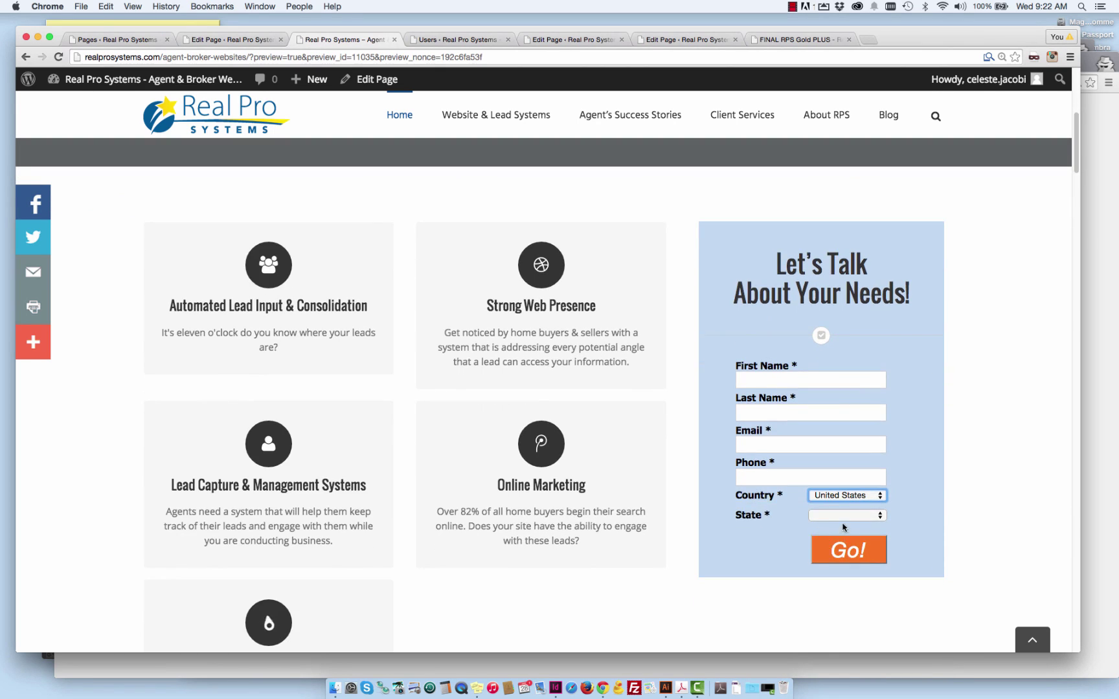
scroll(824, 464, "up", 1)
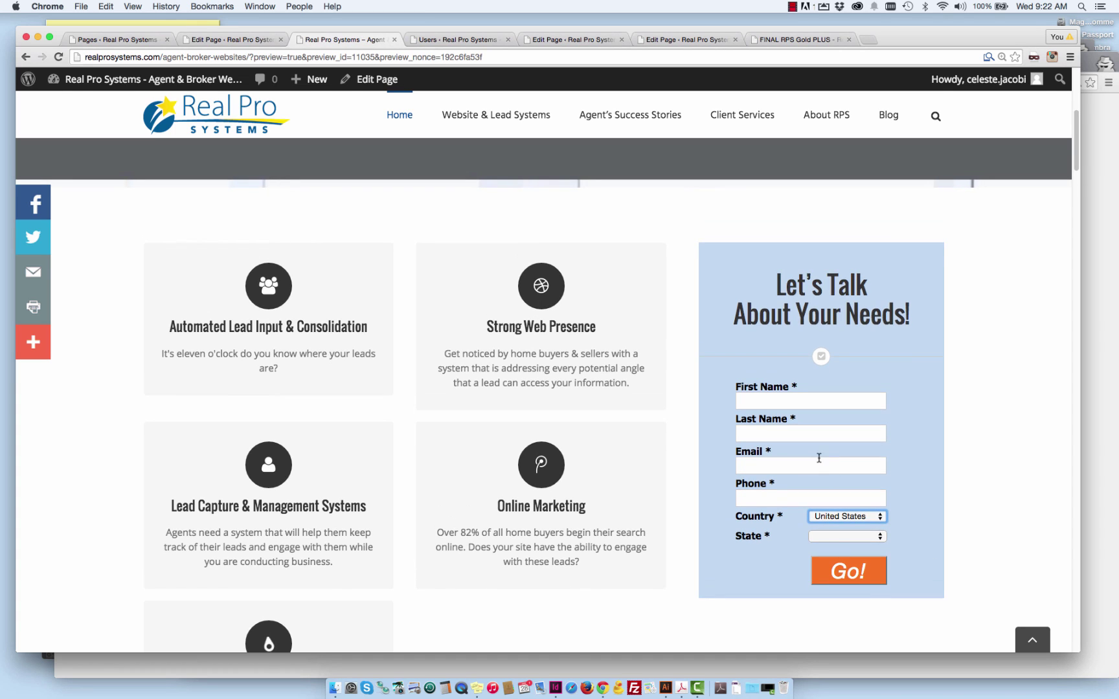
- Shrink the browser window to mobile width to check the layout, then widen it back to desktop
left_click_drag(1079, 651, 779, 614)
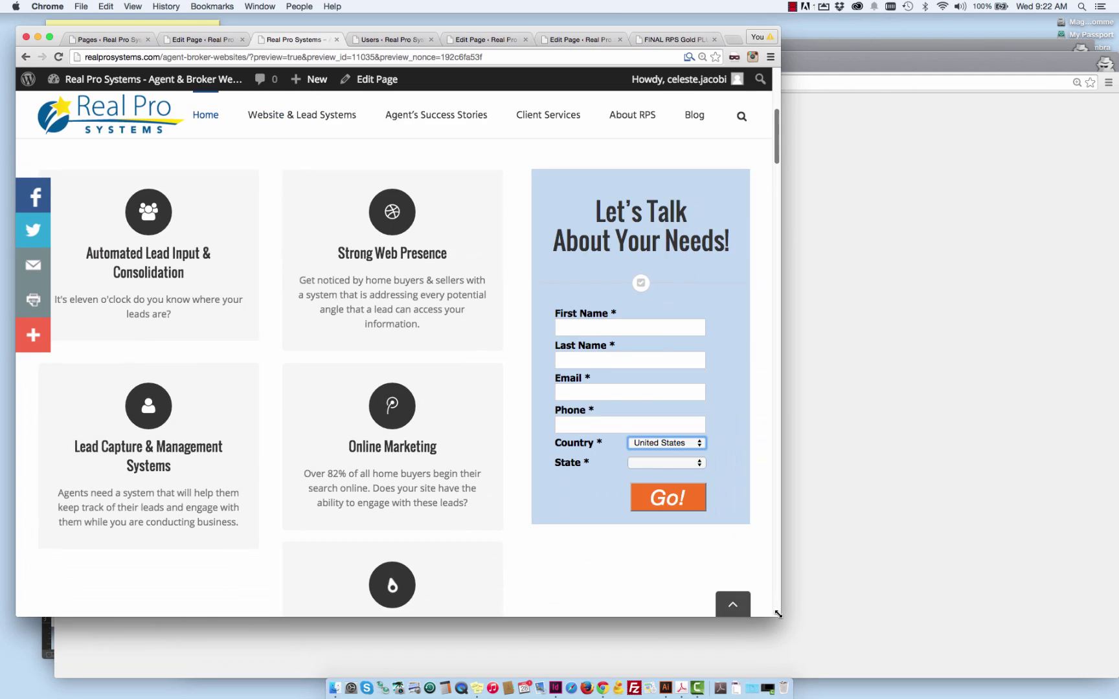
left_click_drag(777, 615, 537, 597)
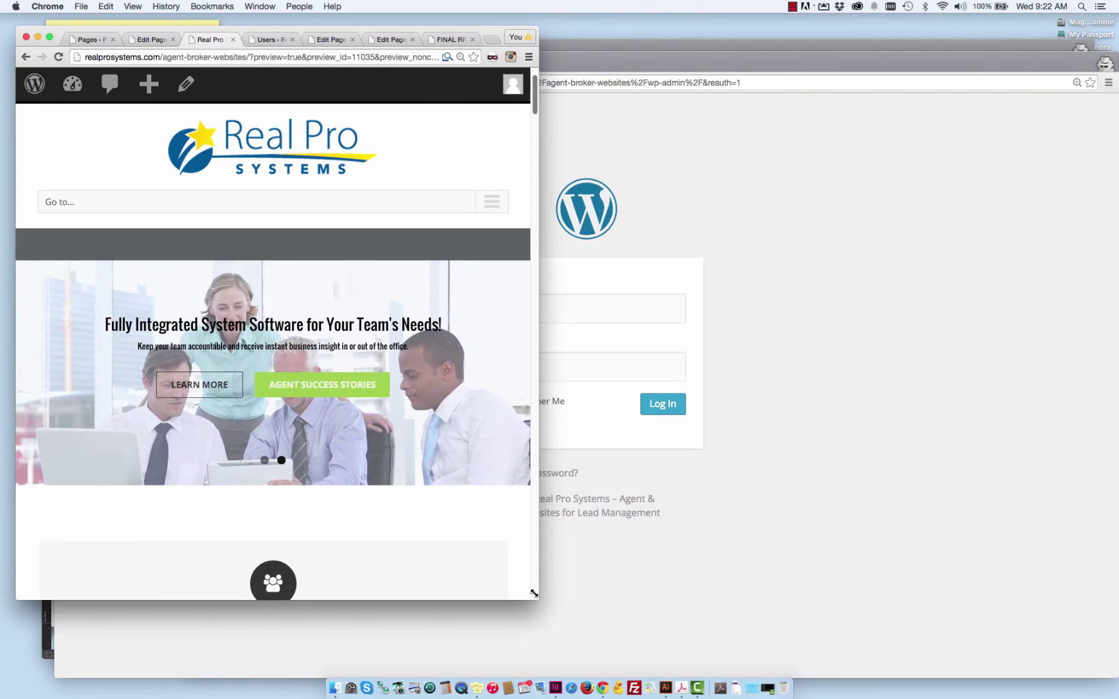
mouse_move(533, 594)
left_mouse_down()
mouse_move(726, 600)
mouse_move(923, 626)
left_mouse_up()
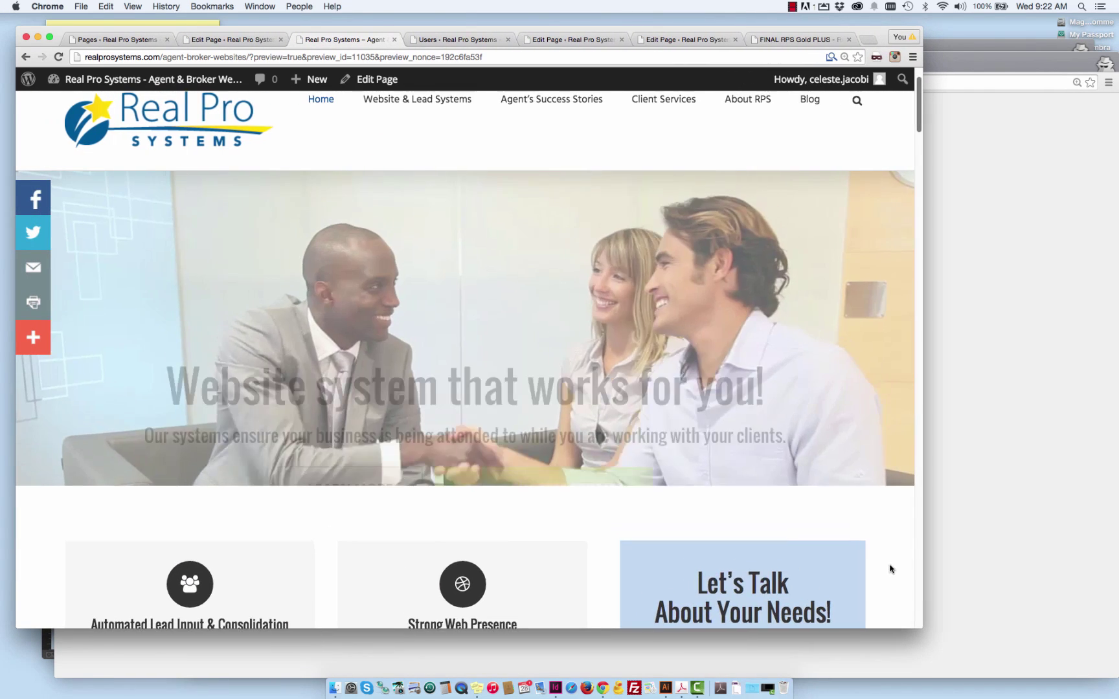
scroll(889, 566, "down", 5)
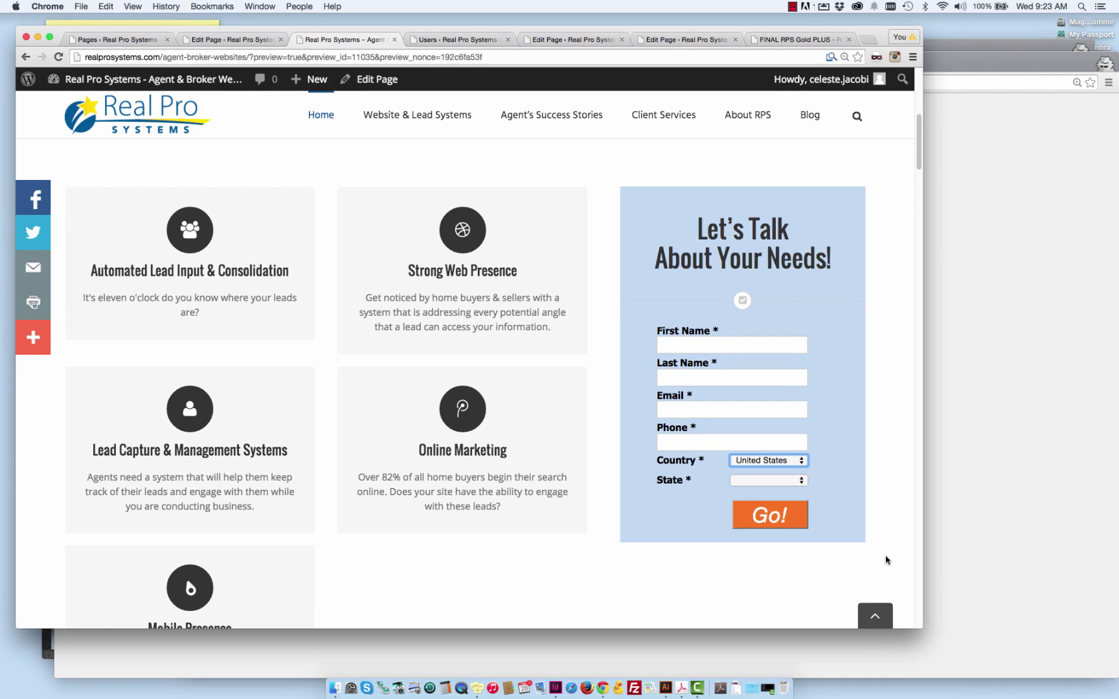
scroll(886, 561, "up", 2)
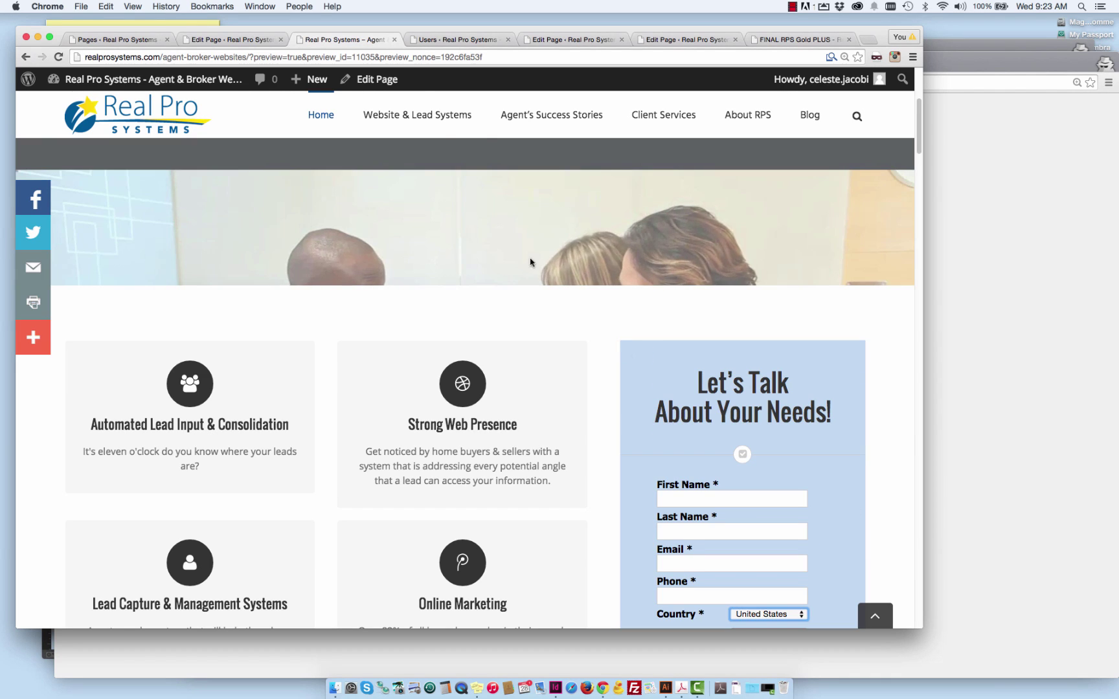
- Update the RPS Home Page live (revision 71) and bring the live-site window forward
left_click(237, 41)
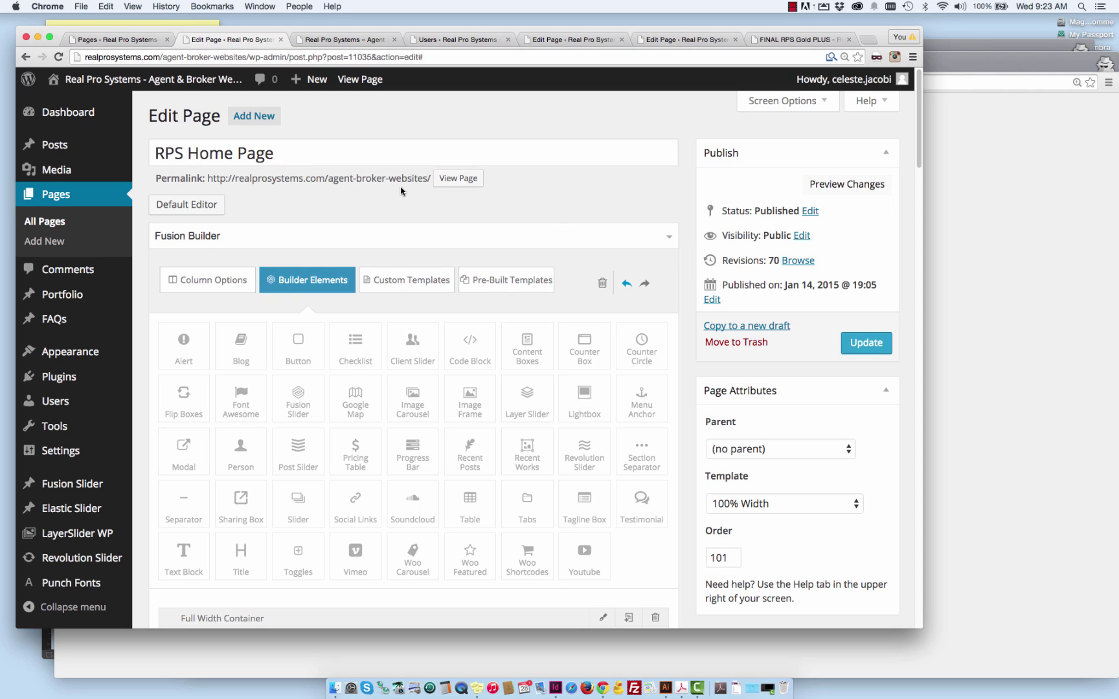
left_click(857, 344)
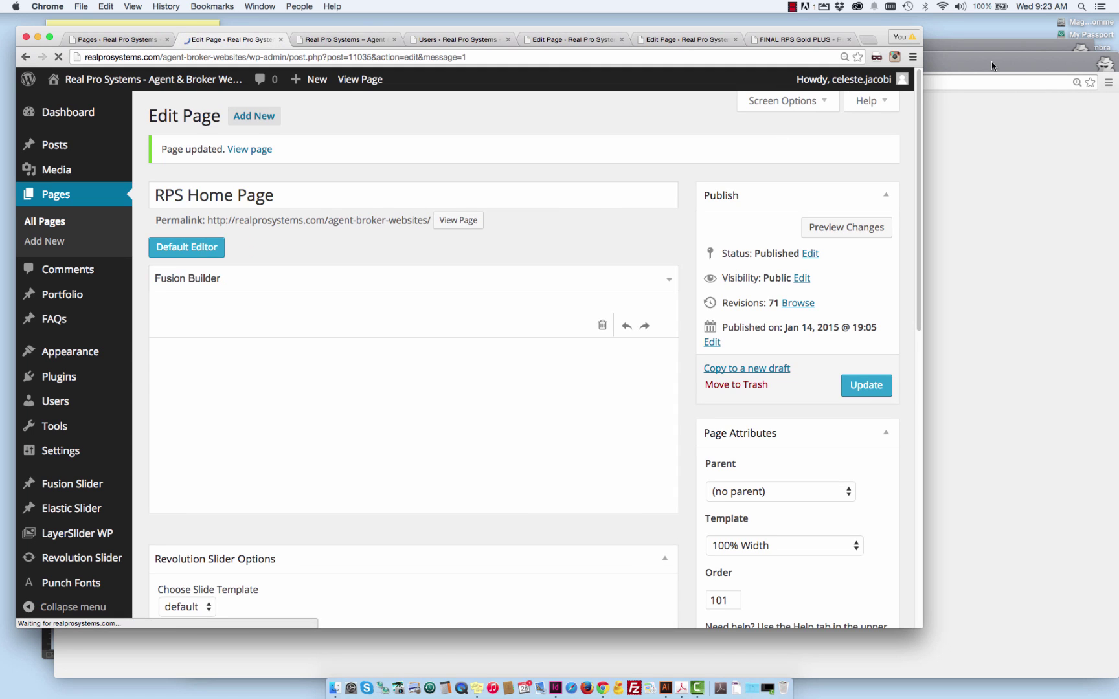
left_click(991, 63)
key("super+grave")
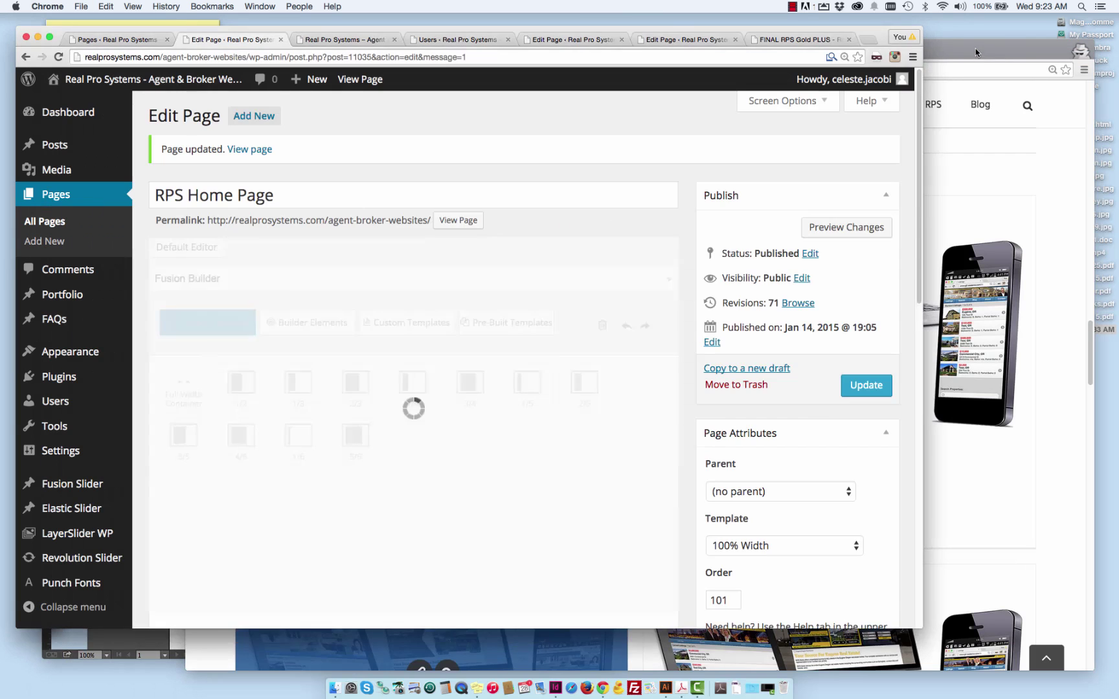
key("super+grave")
- Position the live site window and test both red banners' contact pop-ups, opening and closing each
left_click_drag(589, 54, 438, 40)
left_click_drag(938, 655, 970, 658)
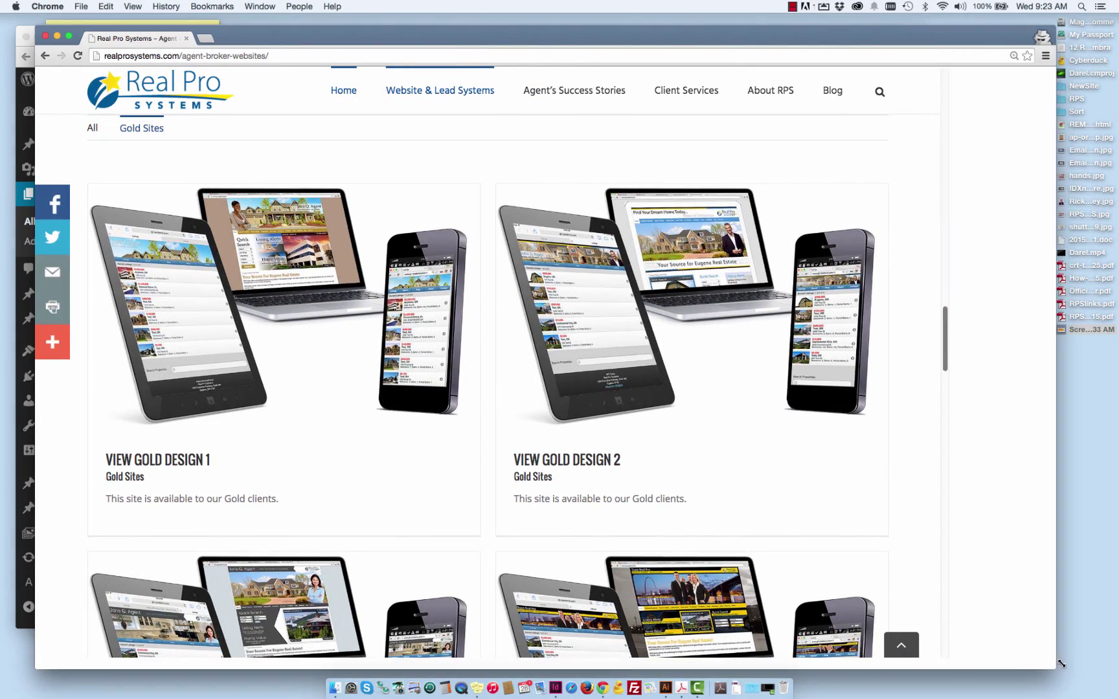
left_click_drag(1060, 663, 1063, 669)
scroll(954, 505, "up", 10)
scroll(954, 505, "up", 5)
scroll(954, 504, "up", 10)
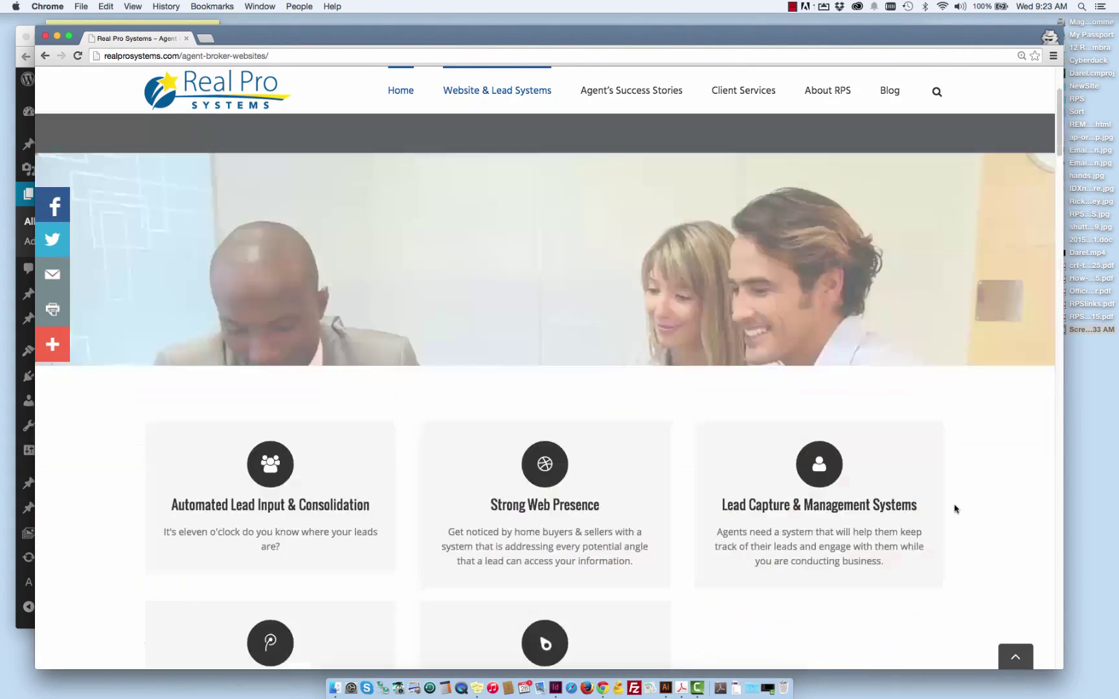
scroll(955, 509, "up", 5)
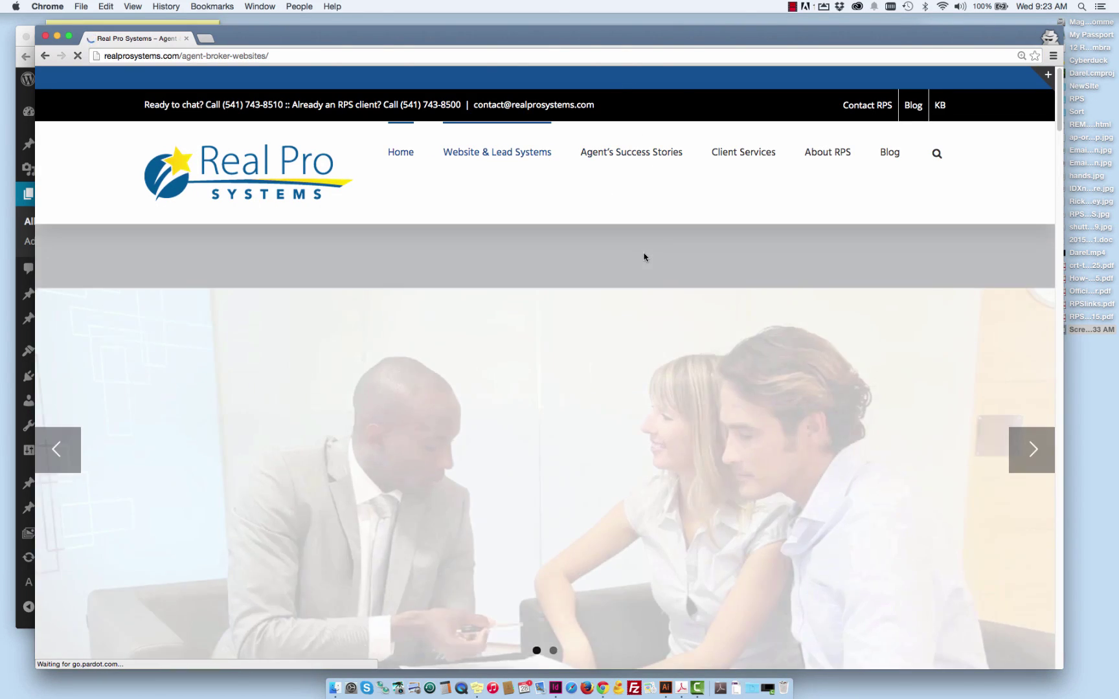
scroll(652, 263, "down", 1)
scroll(666, 273, "down", 2)
scroll(665, 272, "down", 2)
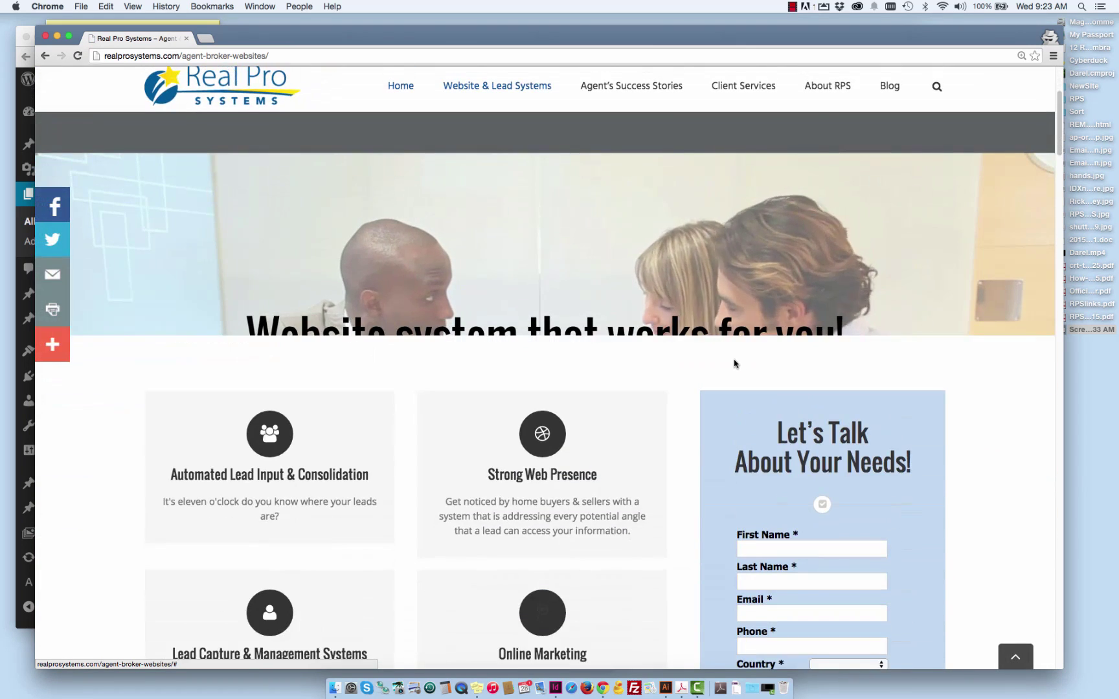
scroll(761, 375, "down", 3)
scroll(765, 380, "down", 1)
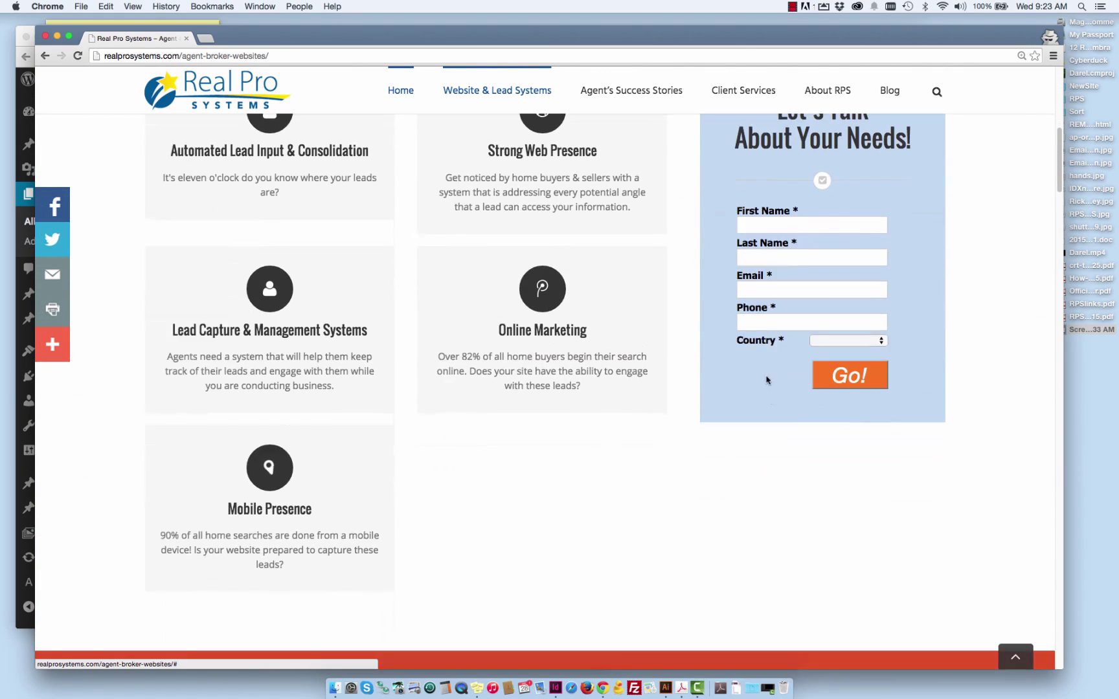
scroll(847, 343, "down", 3)
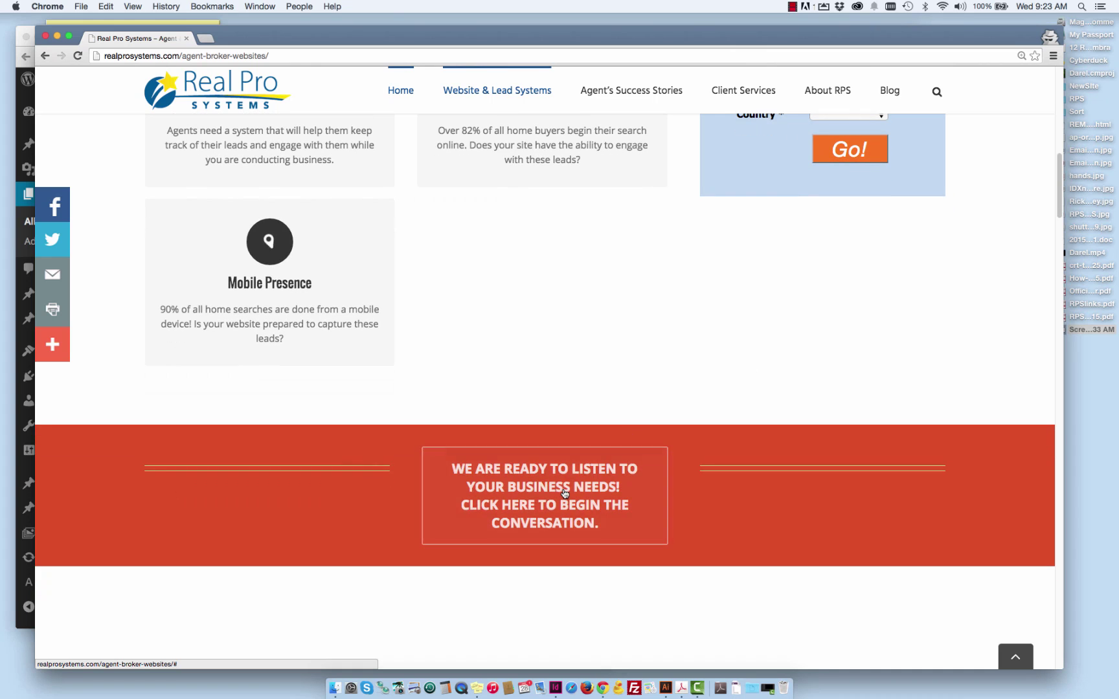
left_click(573, 472)
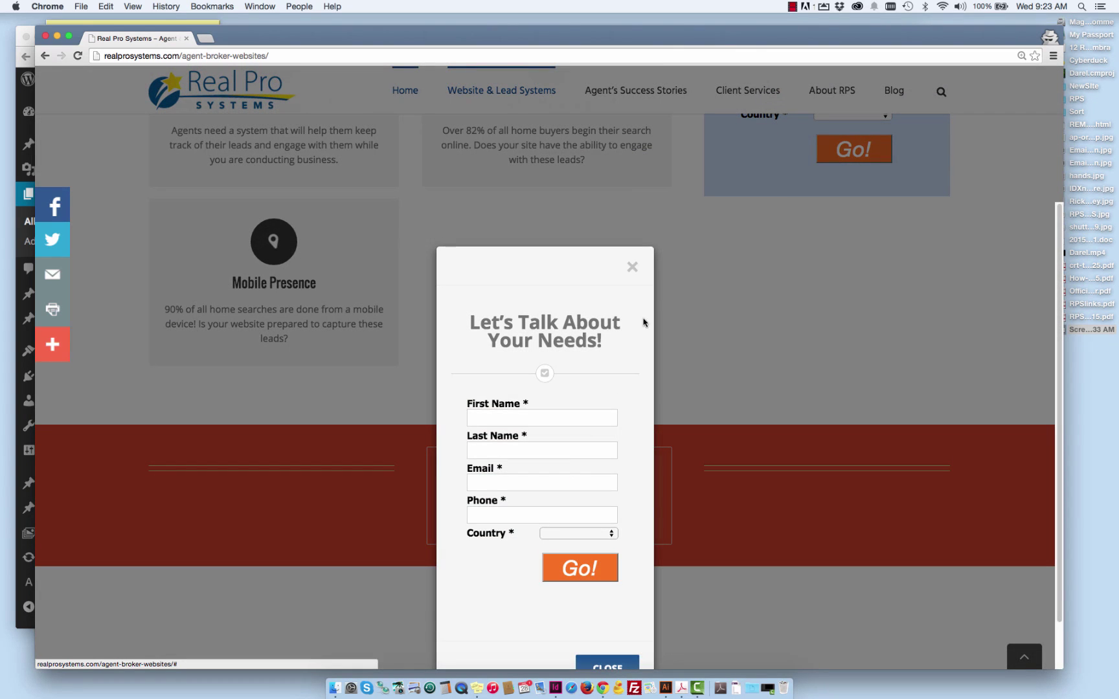
left_click(632, 219)
scroll(711, 277, "down", 1)
scroll(704, 302, "down", 3)
scroll(703, 301, "down", 3)
scroll(702, 303, "up", 8)
scroll(704, 306, "up", 8)
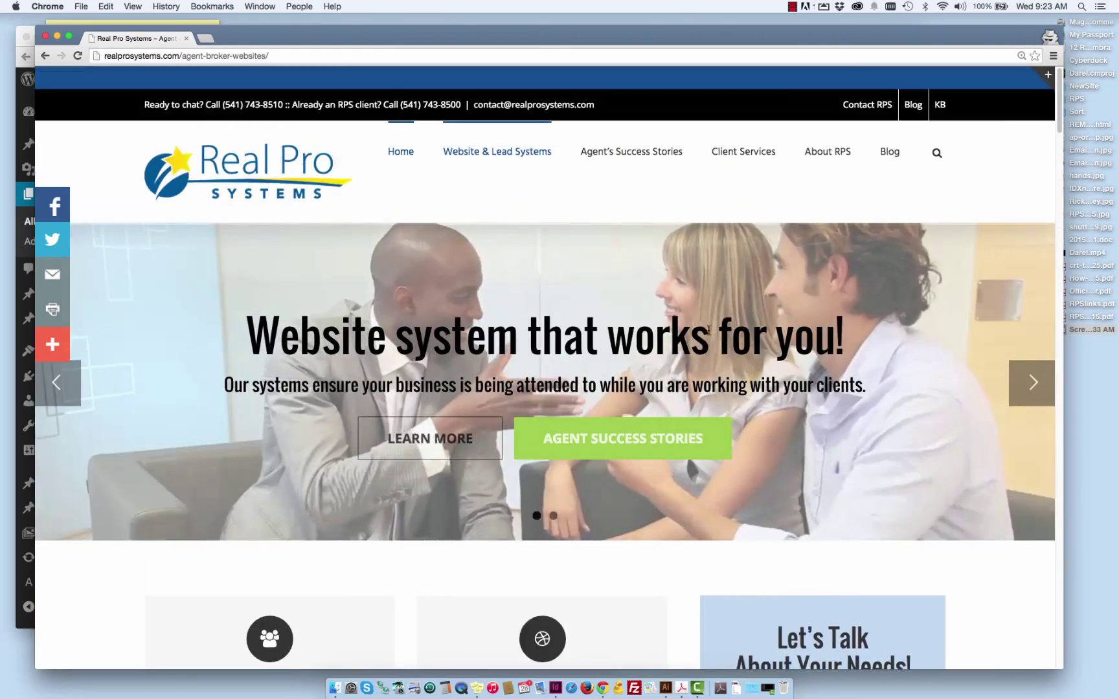
scroll(716, 353, "down", 3)
scroll(715, 353, "down", 3)
scroll(690, 352, "down", 2)
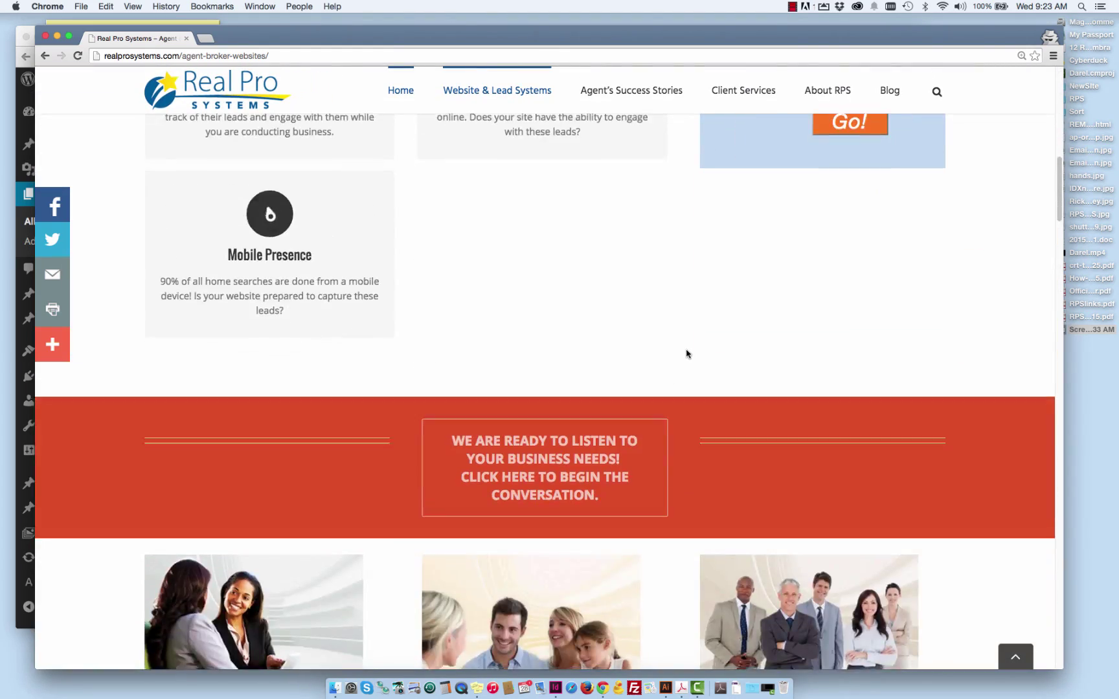
scroll(689, 353, "down", 3)
scroll(688, 353, "down", 4)
scroll(687, 352, "down", 4)
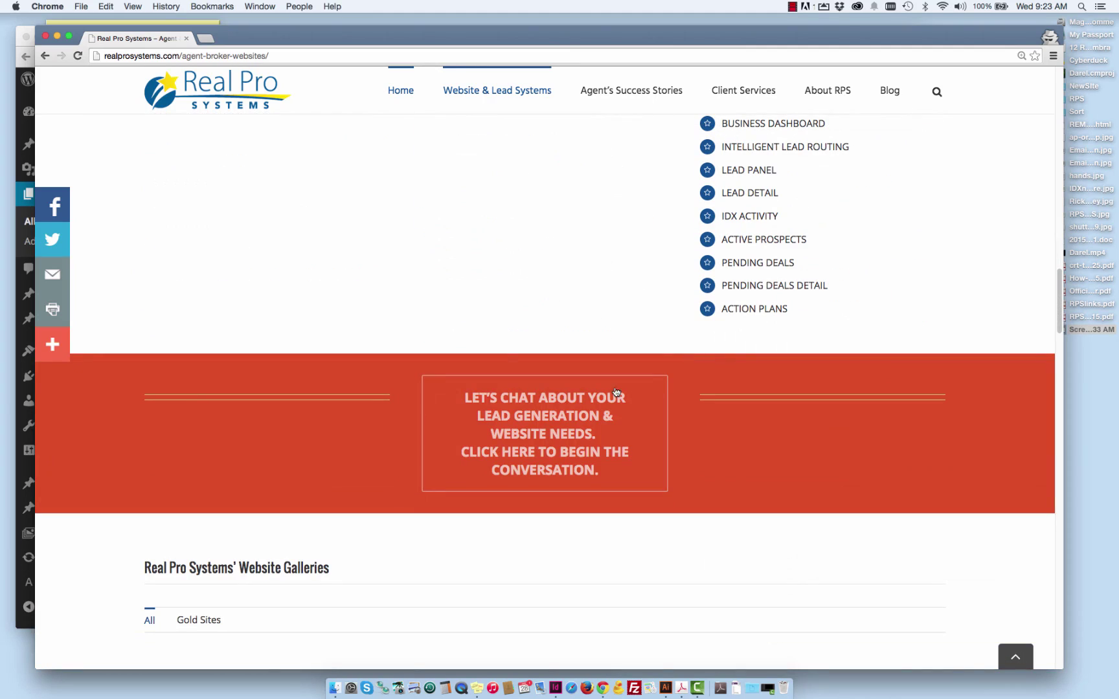
left_click(536, 458)
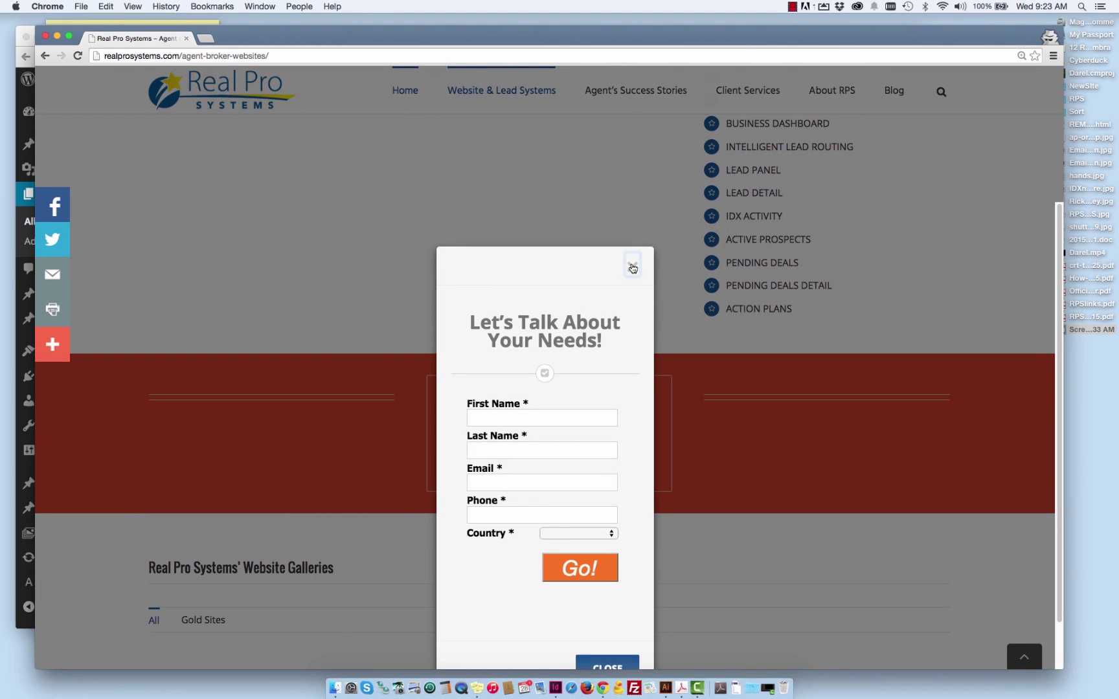
left_click(632, 269)
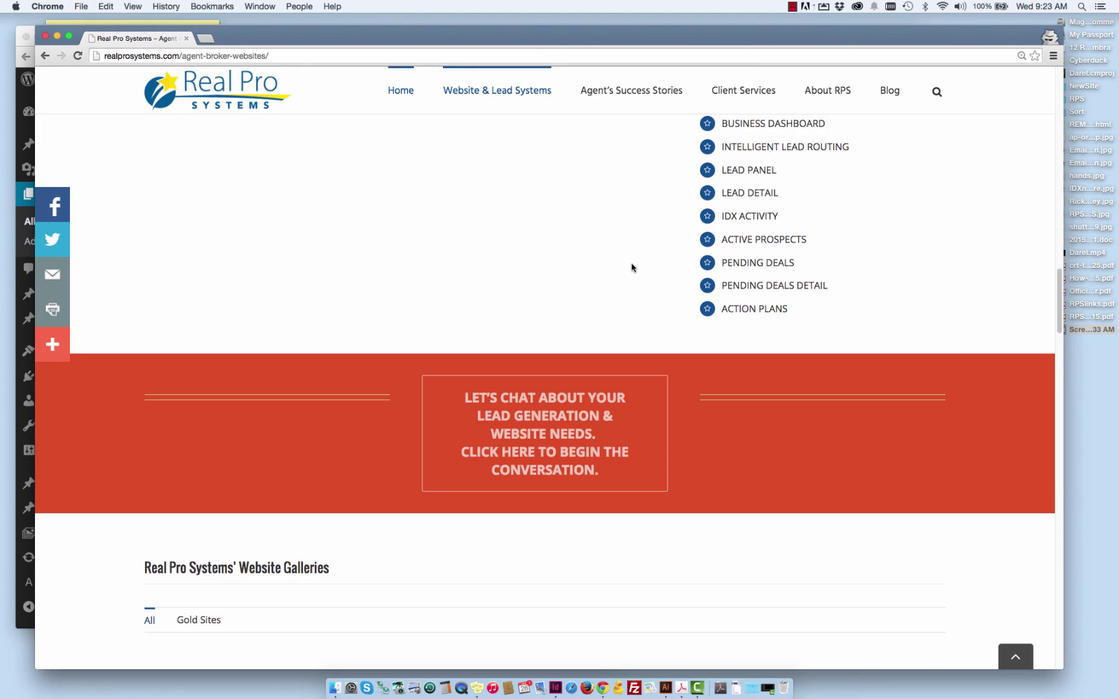
scroll(630, 263, "up", 5)
scroll(631, 263, "up", 5)
scroll(631, 265, "up", 3)
scroll(631, 266, "up", 3)
scroll(632, 268, "up", 3)
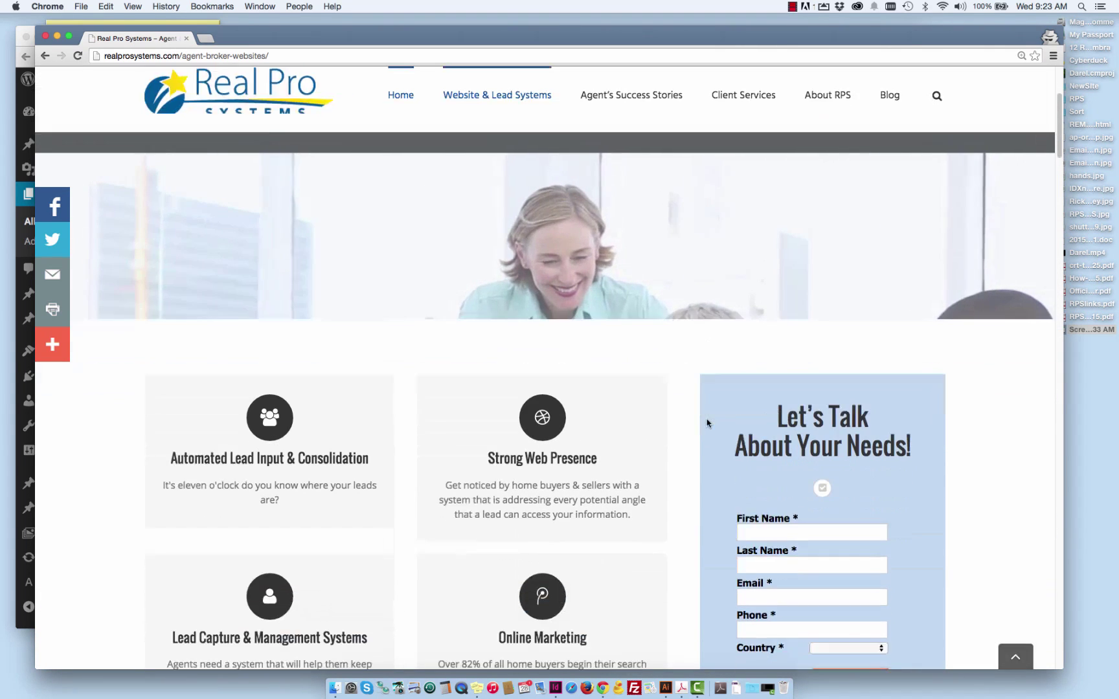